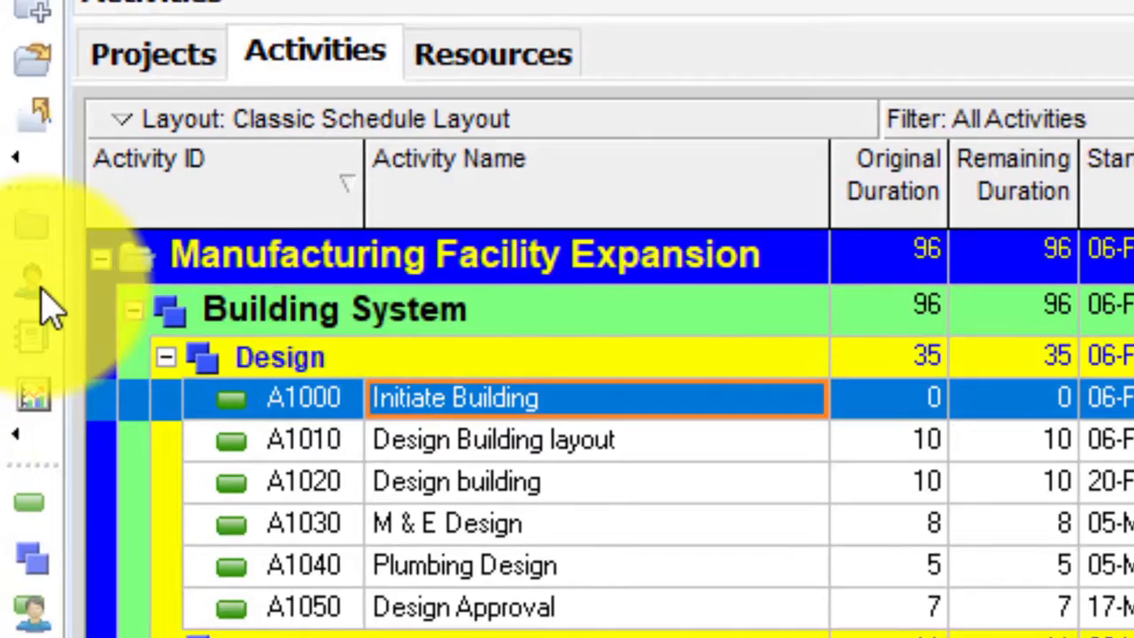
Step: Open the resource list and inspect the labor, nonlabor and material resources and their available options
left_click(36, 283)
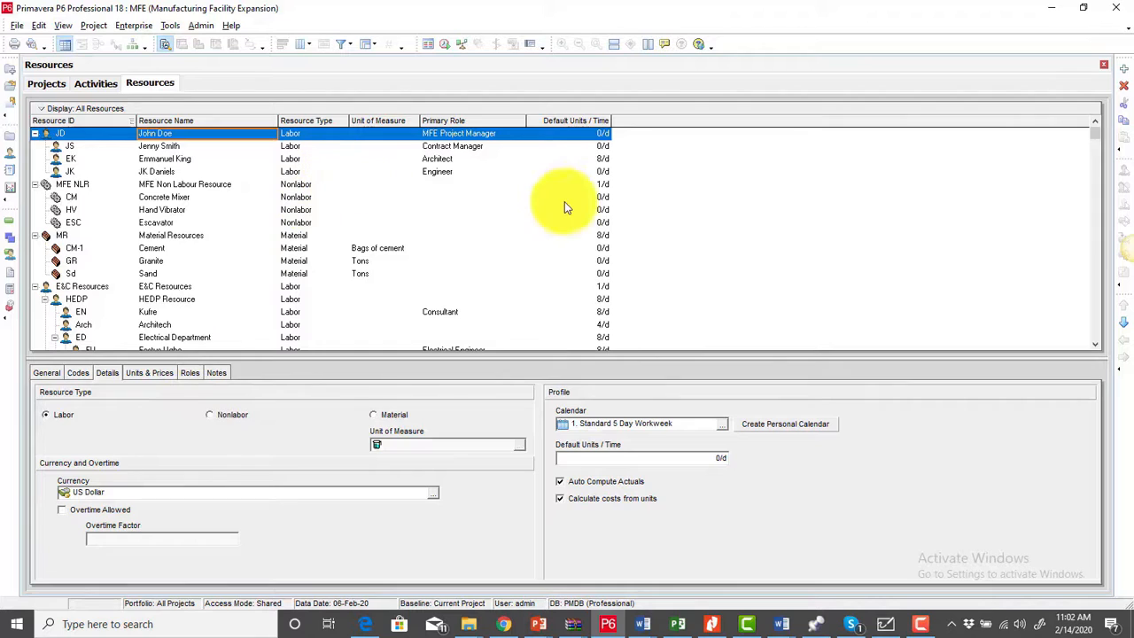
right_click(653, 198)
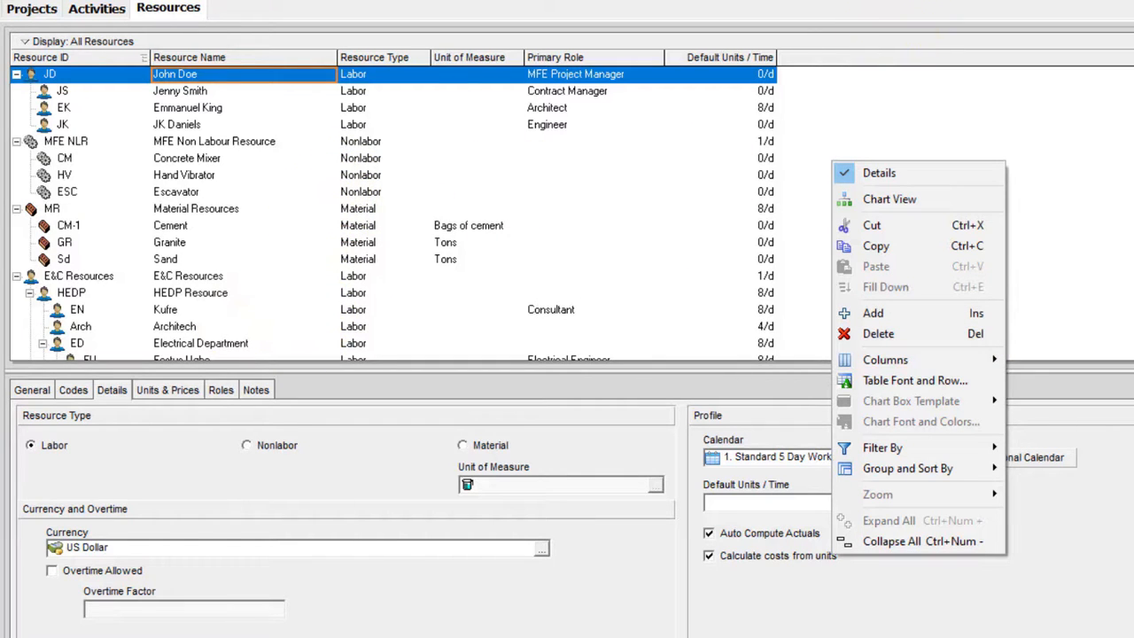
key("Escape")
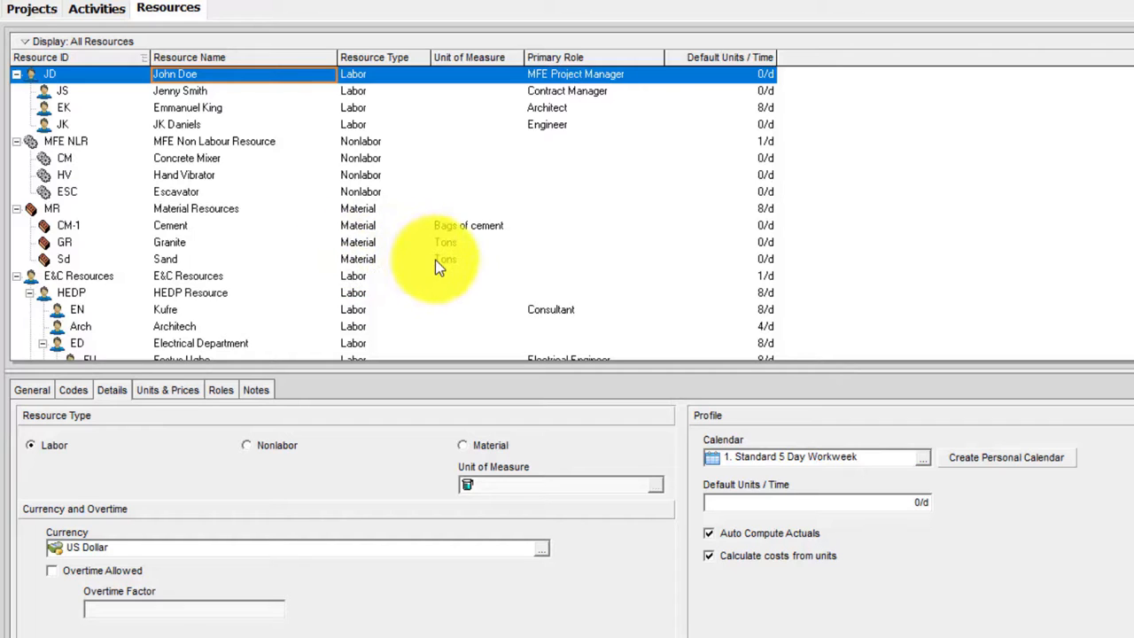
Step: Return to the activities and narrow the activity table to give the Gantt chart more room
left_click(101, 10)
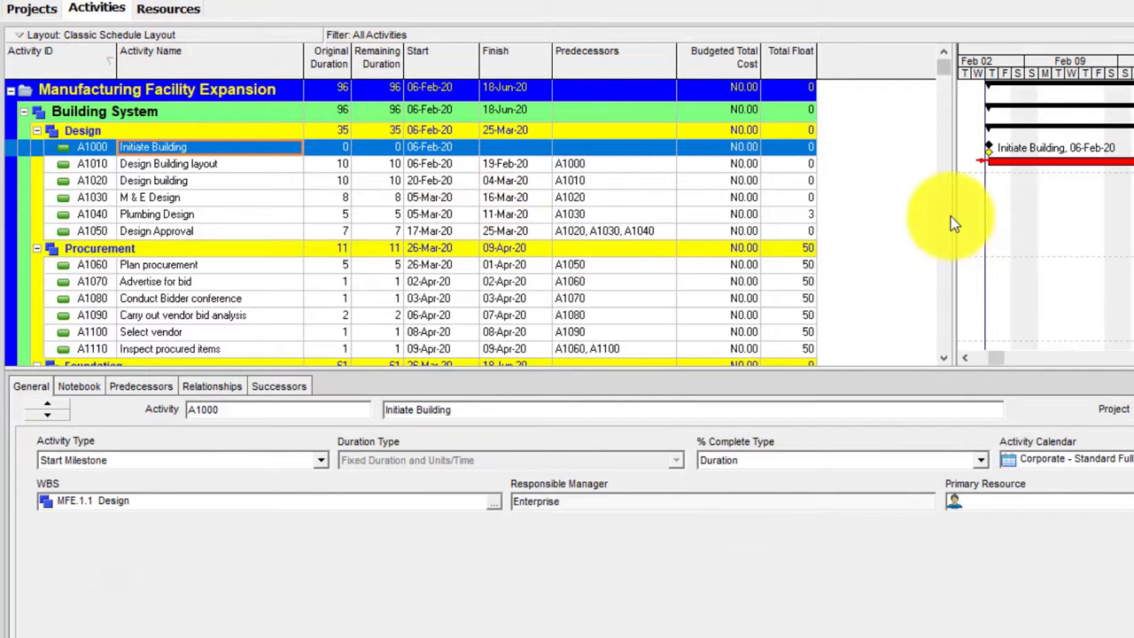
left_click_drag(951, 216, 684, 240)
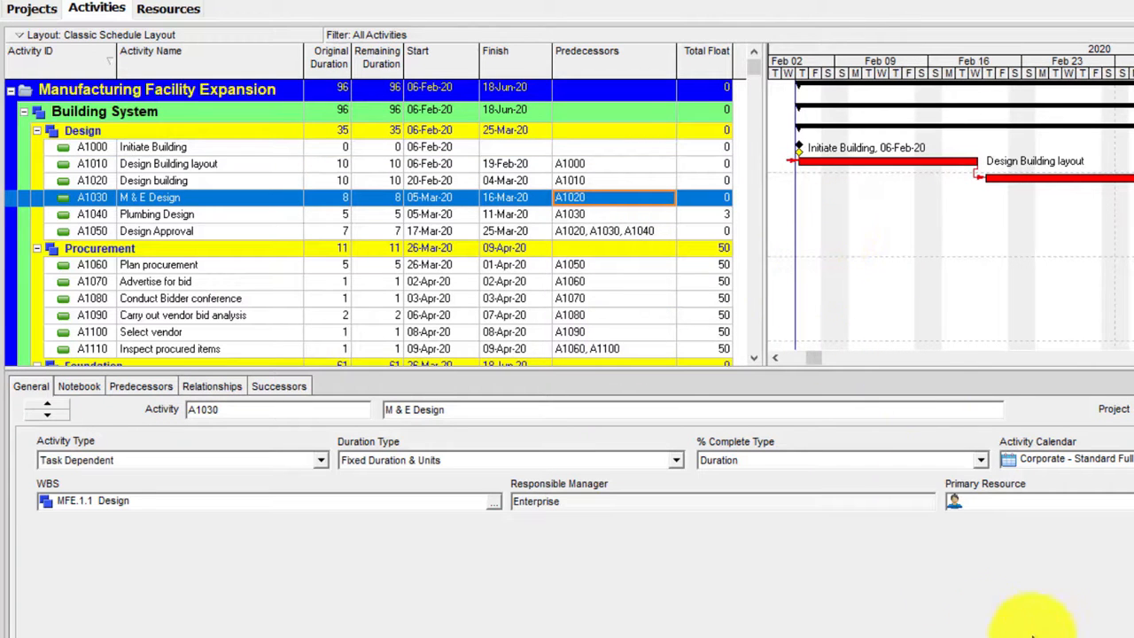
Step: Switch to Microsoft Whiteboard and handwrite "Labour" with "Non Labour" on the line below it
left_click(974, 637)
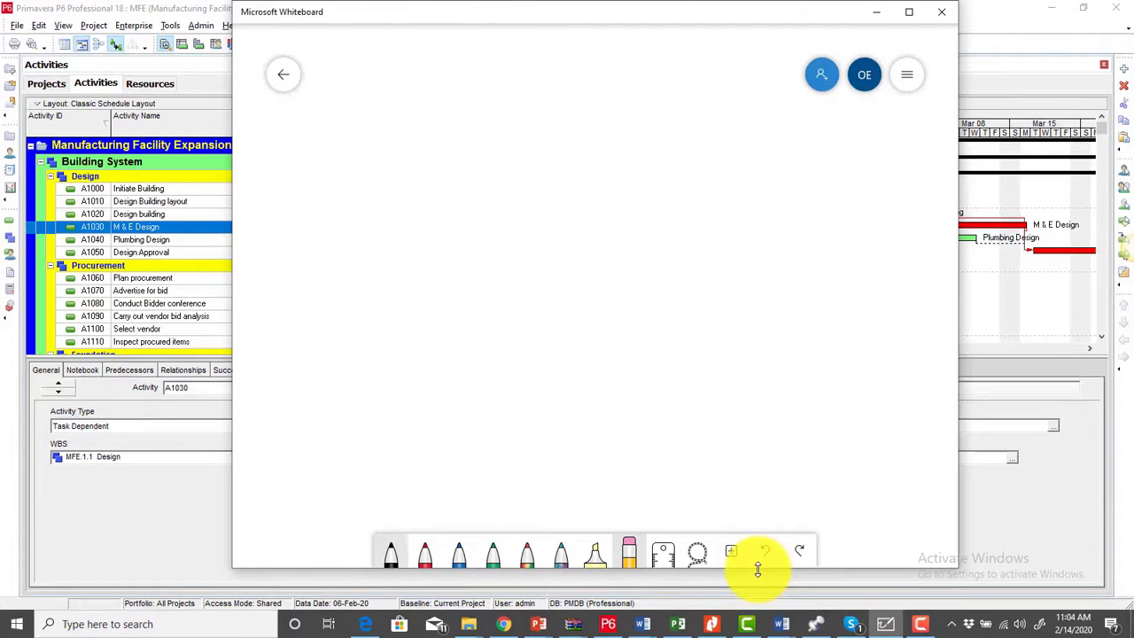
mouse_move(411, 133)
left_mouse_down()
mouse_move(399, 169)
mouse_move(429, 167)
left_mouse_up()
mouse_move(442, 156)
left_mouse_down()
mouse_move(445, 166)
mouse_move(483, 154)
mouse_move(510, 163)
left_mouse_up()
left_click_drag(510, 163, 533, 154)
left_click_drag(404, 185, 398, 214)
mouse_move(405, 185)
left_mouse_down()
mouse_move(423, 210)
mouse_move(427, 184)
left_mouse_up()
mouse_move(439, 195)
left_mouse_down()
mouse_move(466, 209)
mouse_move(558, 209)
mouse_move(609, 186)
left_mouse_up()
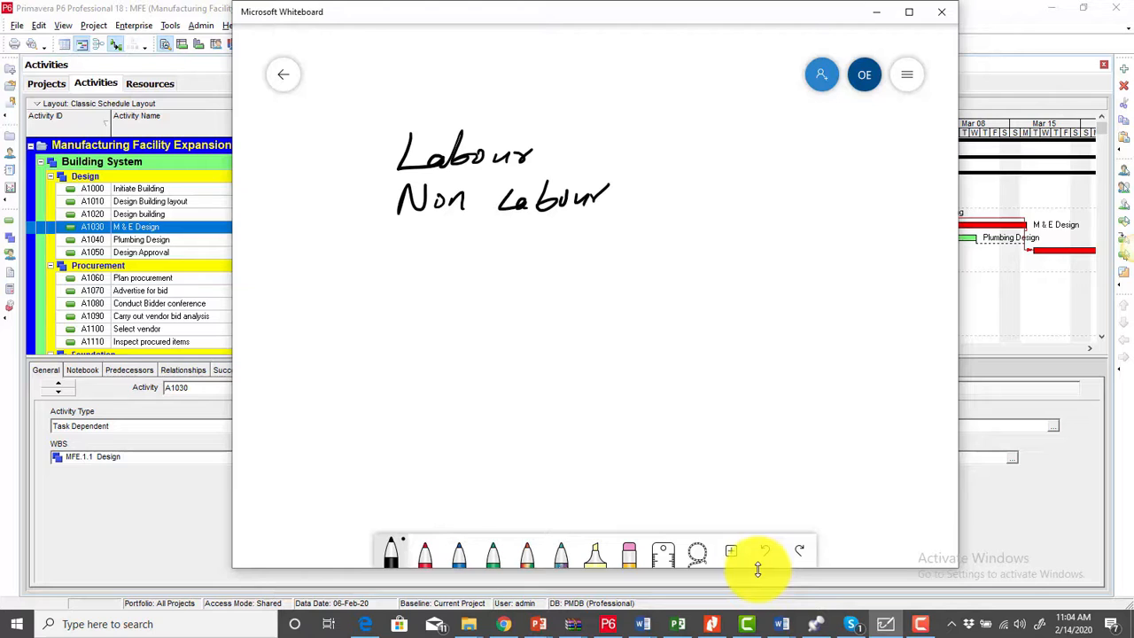
Step: Handwrite "Material" below the two resource types and underline it twice
mouse_move(401, 262)
left_mouse_down()
mouse_move(411, 234)
mouse_move(443, 237)
left_mouse_up()
left_click_drag(459, 250, 483, 266)
left_click_drag(471, 247, 507, 259)
left_click_drag(511, 250, 557, 260)
left_click_drag(560, 241, 575, 257)
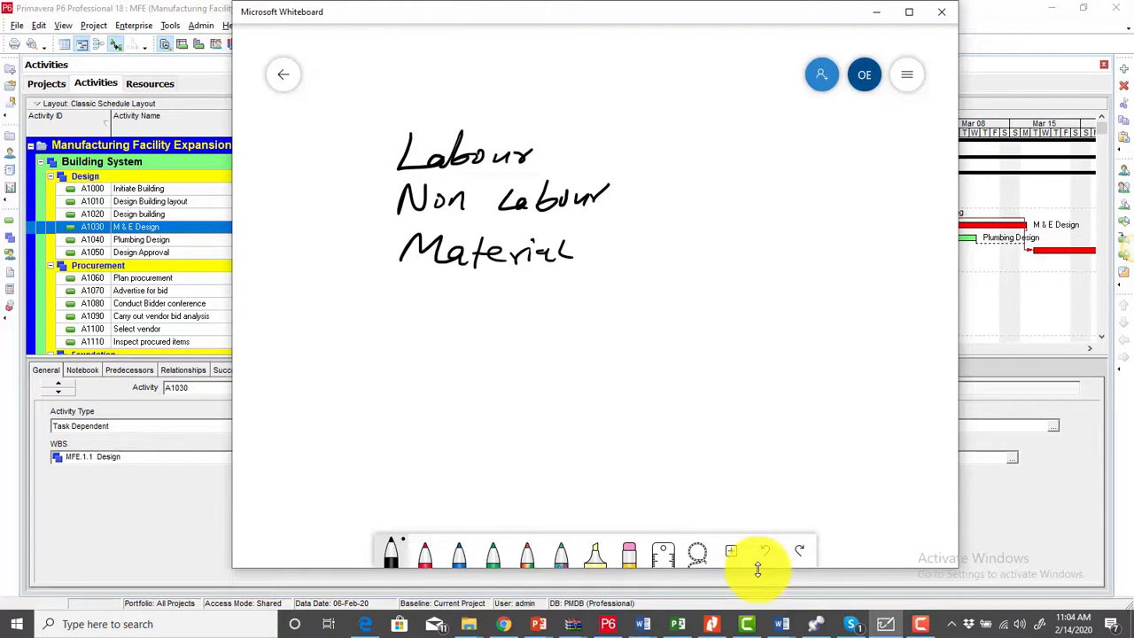
left_click_drag(492, 275, 544, 266)
left_click_drag(478, 290, 532, 278)
Step: Handwrite "Budgeted", "Total" and "Cost" below the resource types and underline "Cost" twice
left_click_drag(583, 306, 580, 338)
mouse_move(582, 307)
left_mouse_down()
mouse_move(591, 316)
mouse_move(583, 330)
left_mouse_up()
left_click_drag(606, 315, 648, 326)
mouse_move(657, 308)
left_mouse_down()
mouse_move(651, 331)
mouse_move(741, 292)
left_mouse_up()
mouse_move(822, 292)
left_mouse_down()
mouse_move(817, 322)
mouse_move(827, 281)
left_mouse_up()
mouse_move(832, 300)
left_mouse_down()
mouse_move(831, 311)
mouse_move(852, 313)
mouse_move(858, 301)
left_mouse_up()
left_click_drag(866, 303, 890, 291)
mouse_move(690, 338)
left_mouse_down()
mouse_move(669, 347)
mouse_move(684, 360)
left_mouse_up()
left_click_drag(700, 350, 725, 355)
mouse_move(751, 331)
left_mouse_down()
mouse_move(749, 356)
mouse_move(763, 338)
left_mouse_up()
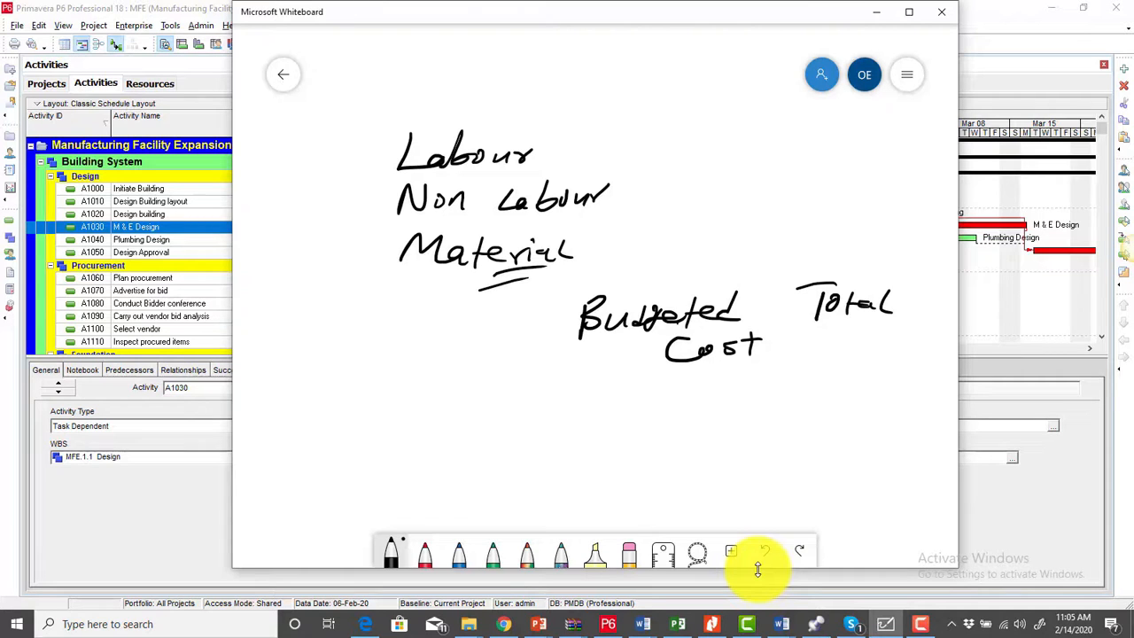
left_click_drag(636, 376, 719, 381)
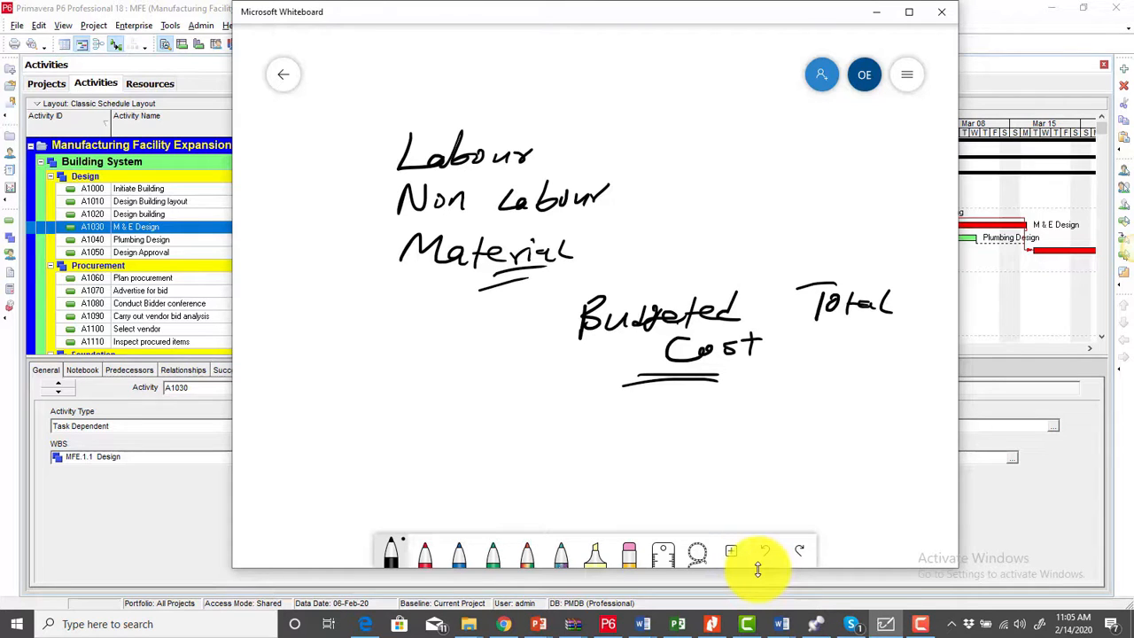
Step: Sketch a table with rows numbered 1 to 3 for activities A, B and C, separated by slanted column lines
mouse_move(306, 365)
left_mouse_down()
mouse_move(307, 453)
mouse_move(289, 462)
left_mouse_up()
left_click_drag(337, 347, 306, 478)
mouse_move(344, 383)
left_mouse_down()
mouse_move(364, 381)
mouse_move(358, 372)
left_mouse_up()
left_click_drag(340, 411, 339, 429)
left_click_drag(339, 406, 353, 462)
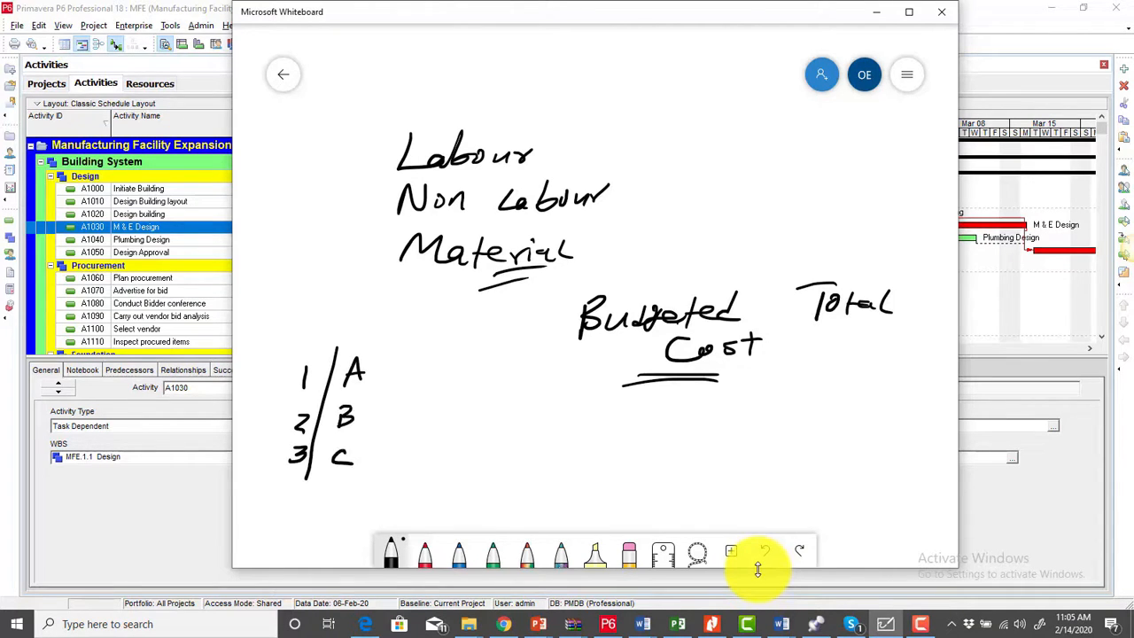
left_click_drag(397, 336, 367, 493)
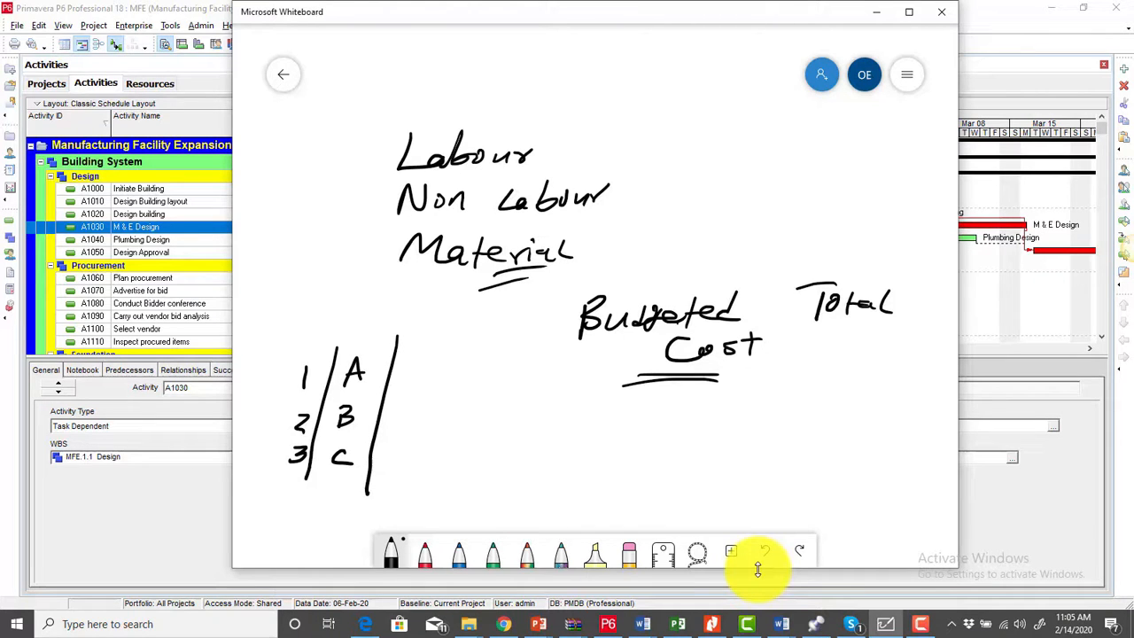
Step: Handwrite three workers' first names above the table with daily rates of 10/d, 5/d and 20/d
left_click_drag(273, 174, 264, 209)
mouse_move(280, 193)
left_mouse_down()
mouse_move(322, 204)
mouse_move(262, 256)
left_mouse_up()
mouse_move(281, 239)
left_mouse_down()
mouse_move(322, 232)
mouse_move(266, 296)
mouse_move(319, 282)
left_mouse_up()
left_click_drag(326, 270, 319, 286)
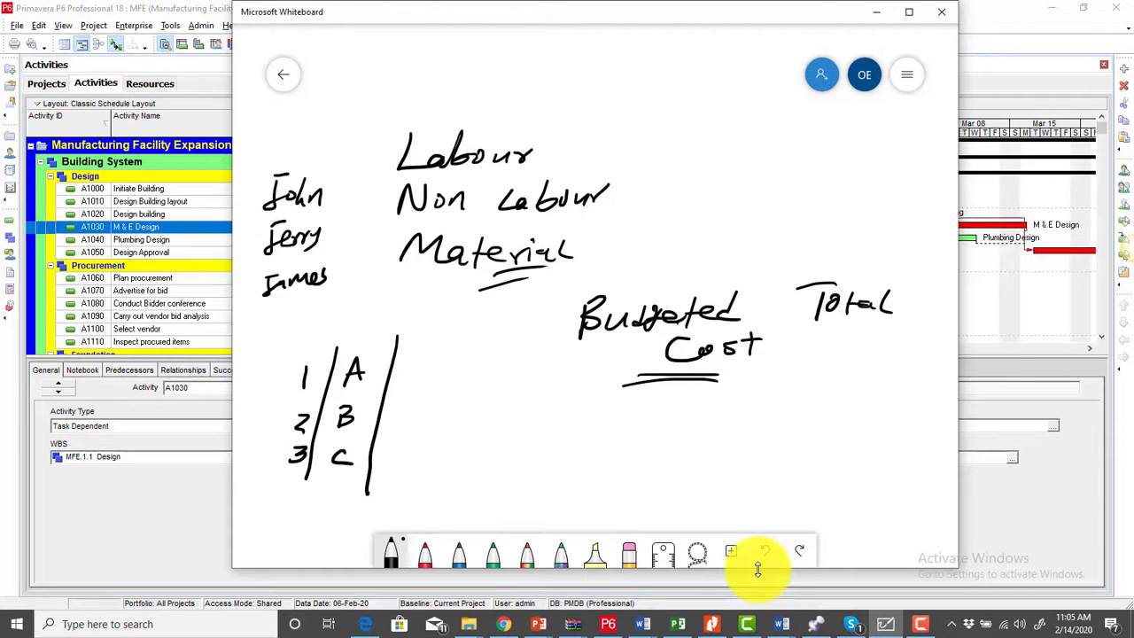
mouse_move(345, 183)
left_mouse_down()
mouse_move(344, 204)
mouse_move(356, 189)
mouse_move(360, 211)
mouse_move(379, 203)
mouse_move(333, 243)
mouse_move(369, 225)
left_mouse_up()
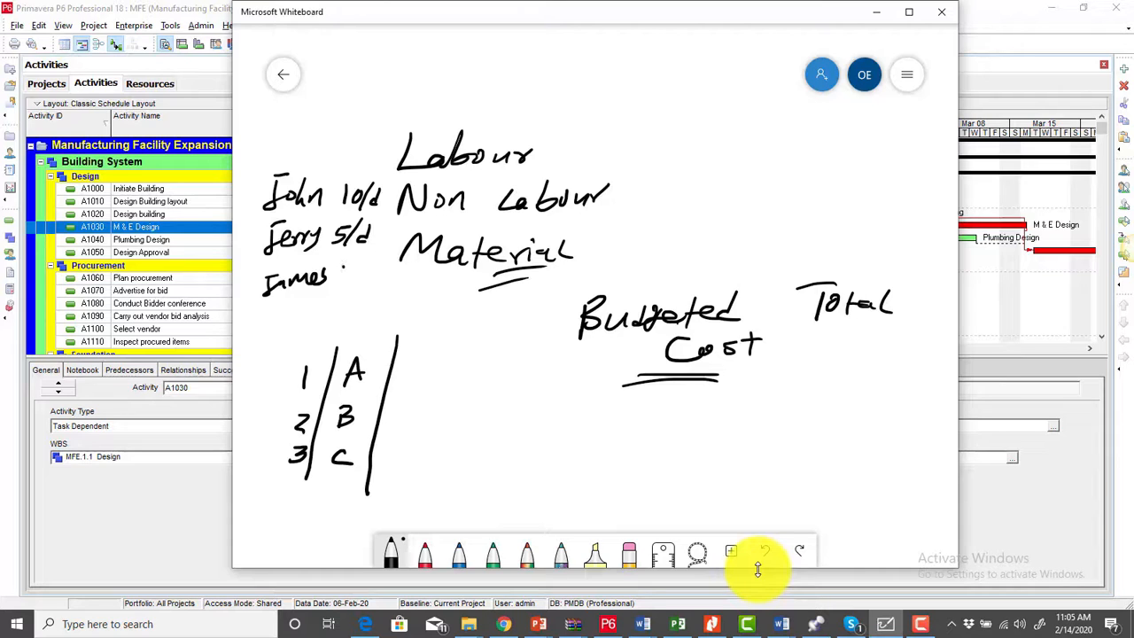
mouse_move(336, 268)
left_mouse_down()
mouse_move(351, 280)
mouse_move(355, 270)
mouse_move(358, 288)
mouse_move(381, 285)
left_mouse_up()
left_click_drag(380, 276, 375, 285)
Step: Add a Duration column to the sketched table with 5, 10 and 5 for activities A, B and C
mouse_move(408, 325)
left_mouse_down()
mouse_move(399, 339)
mouse_move(468, 328)
mouse_move(432, 502)
left_mouse_up()
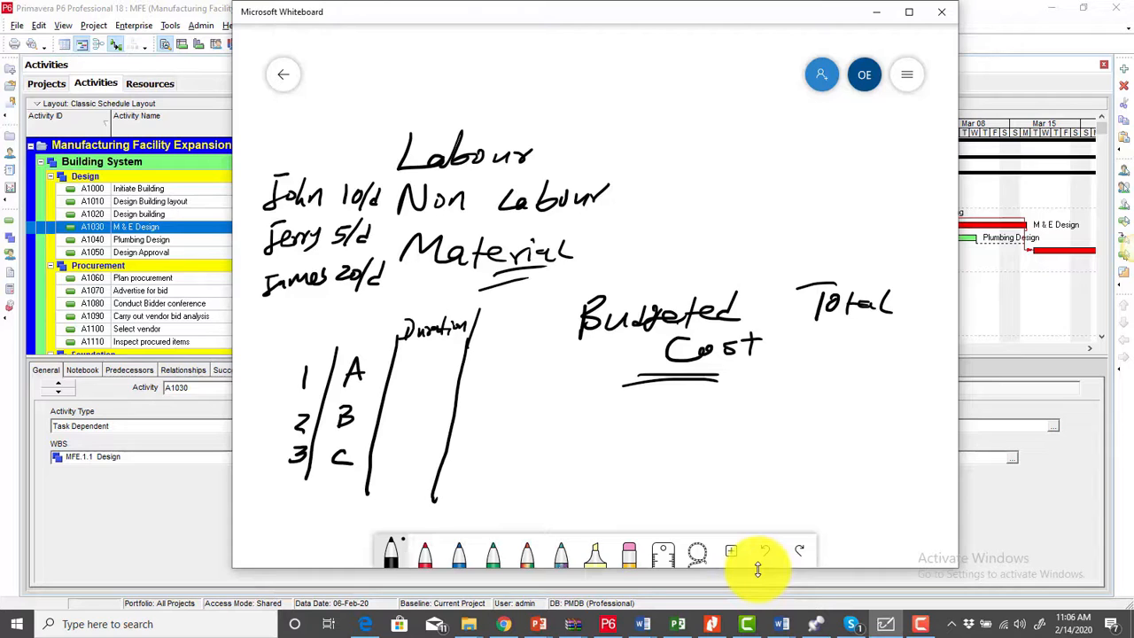
left_click_drag(416, 354, 431, 352)
mouse_move(415, 357)
left_mouse_down()
mouse_move(399, 428)
mouse_move(413, 409)
left_mouse_up()
left_click_drag(413, 448, 394, 471)
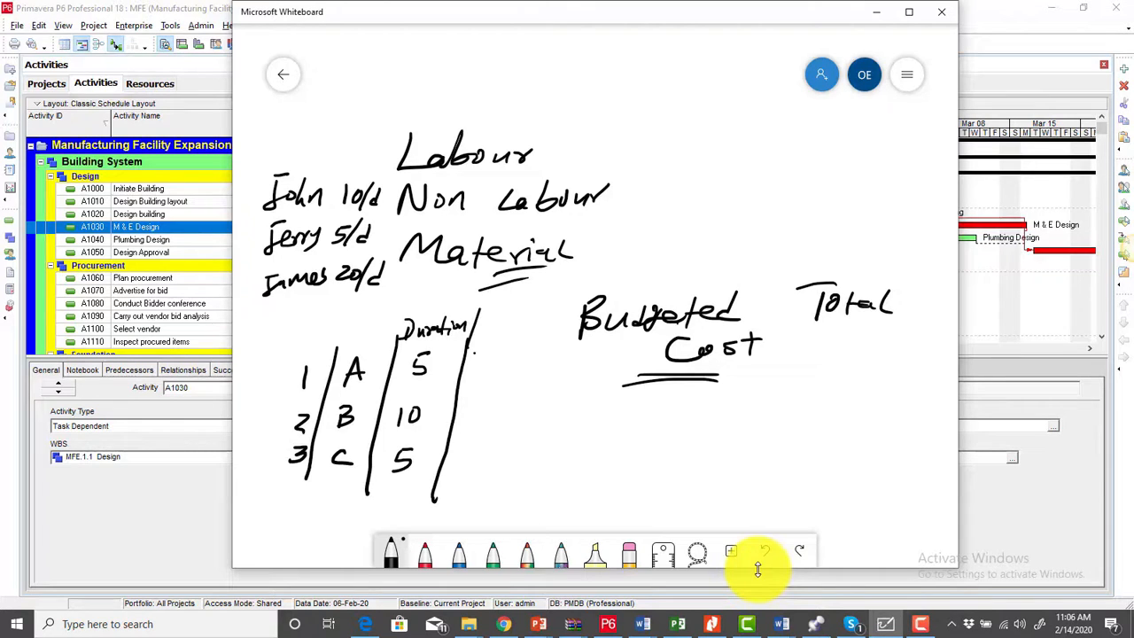
Step: Assign the 10/d worker to activity A and add a BTC column with a cost of 50
mouse_move(473, 351)
left_mouse_down()
mouse_move(470, 370)
mouse_move(505, 371)
left_mouse_up()
left_click_drag(530, 316, 484, 512)
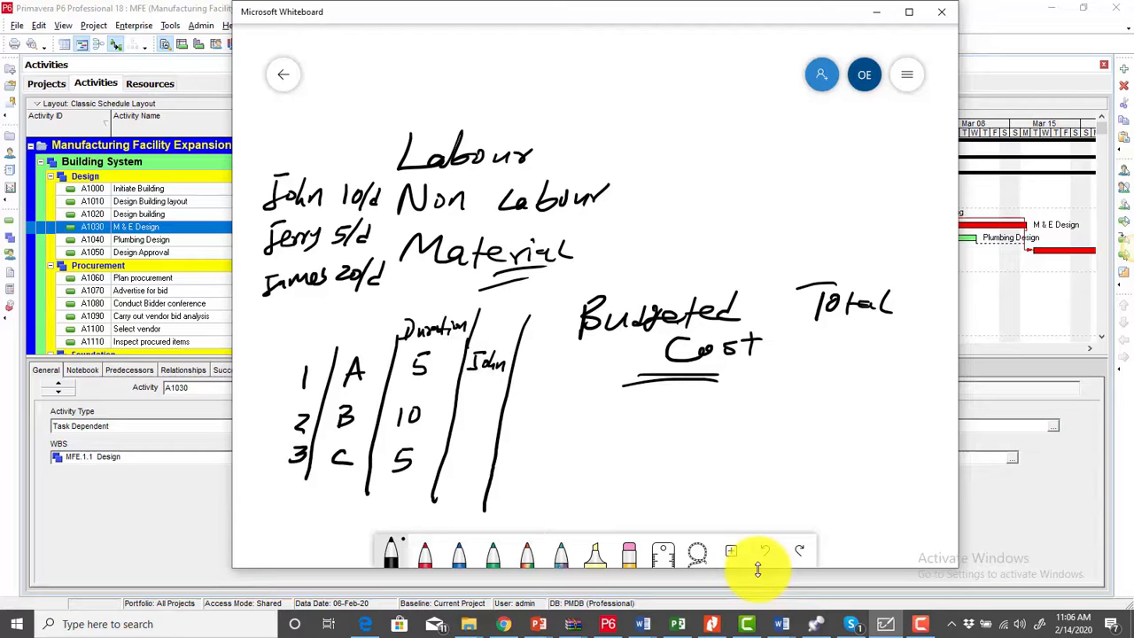
left_click_drag(534, 352, 548, 350)
mouse_move(531, 352)
left_mouse_down()
mouse_move(520, 368)
mouse_move(550, 357)
mouse_move(538, 508)
left_mouse_up()
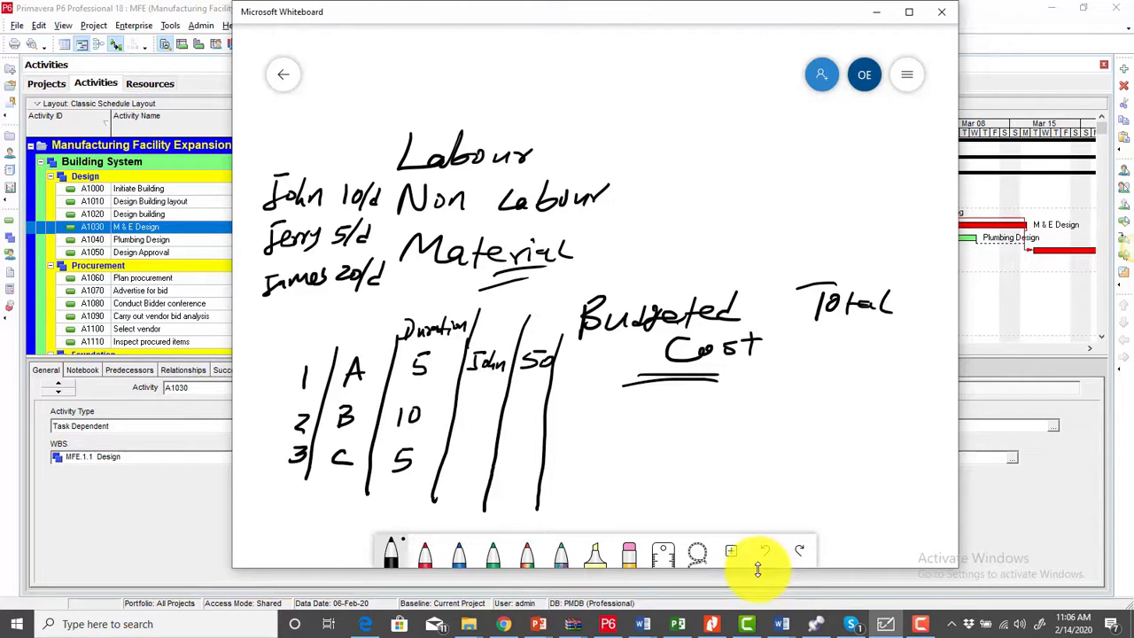
mouse_move(532, 324)
left_mouse_down()
mouse_move(532, 339)
mouse_move(548, 344)
mouse_move(558, 320)
mouse_move(559, 336)
left_mouse_up()
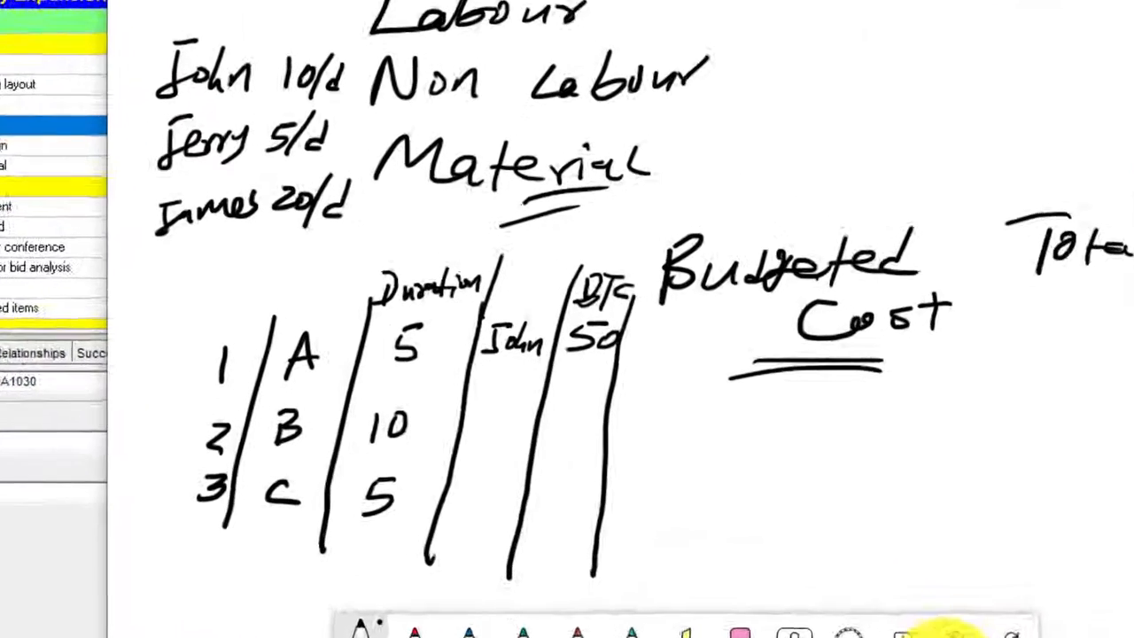
Step: Assign the 20/d worker to activity B, write out 20 × 10 = 200, and enter 200 as its BTC
mouse_move(468, 417)
left_mouse_down()
mouse_move(498, 430)
mouse_move(544, 417)
mouse_move(551, 431)
left_mouse_up()
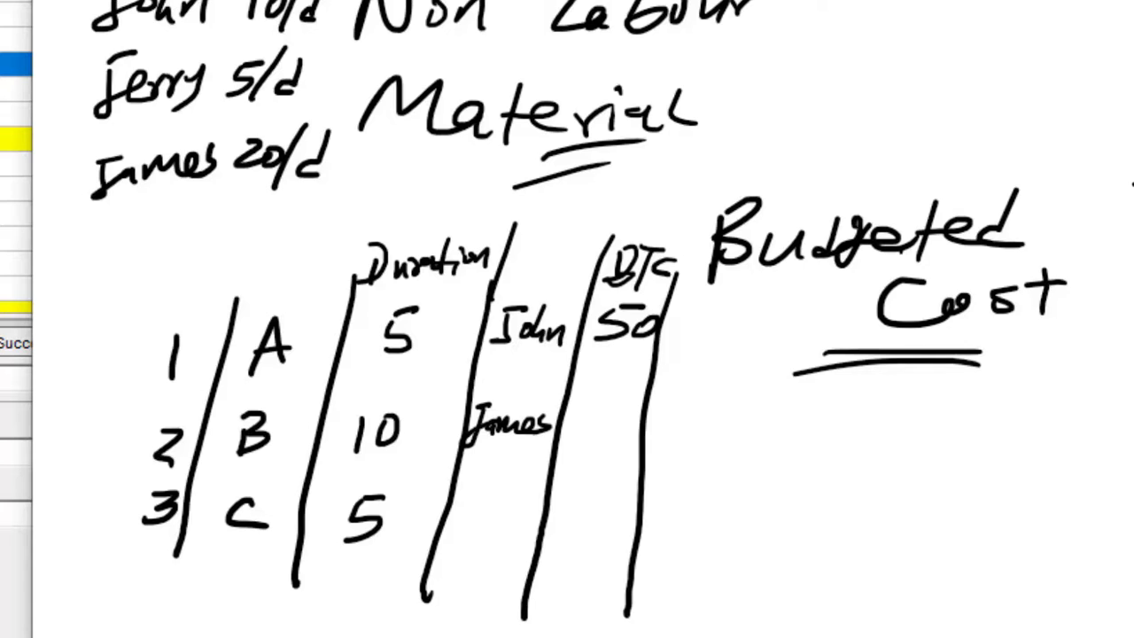
left_click_drag(1061, 506, 1107, 535)
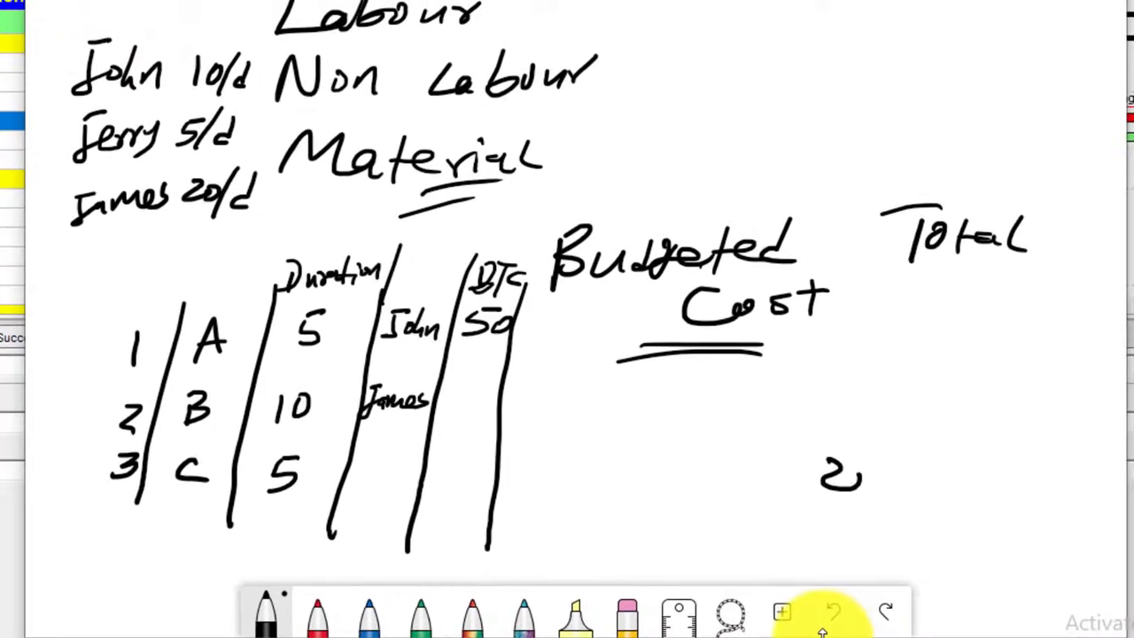
left_click_drag(852, 475, 872, 478)
mouse_move(897, 464)
left_mouse_down()
mouse_move(916, 480)
mouse_move(893, 483)
left_mouse_up()
mouse_move(937, 454)
left_mouse_down()
mouse_move(939, 473)
mouse_move(957, 455)
mouse_move(1038, 467)
left_mouse_up()
left_click_drag(1038, 459, 1069, 475)
left_click_drag(1076, 466, 1095, 485)
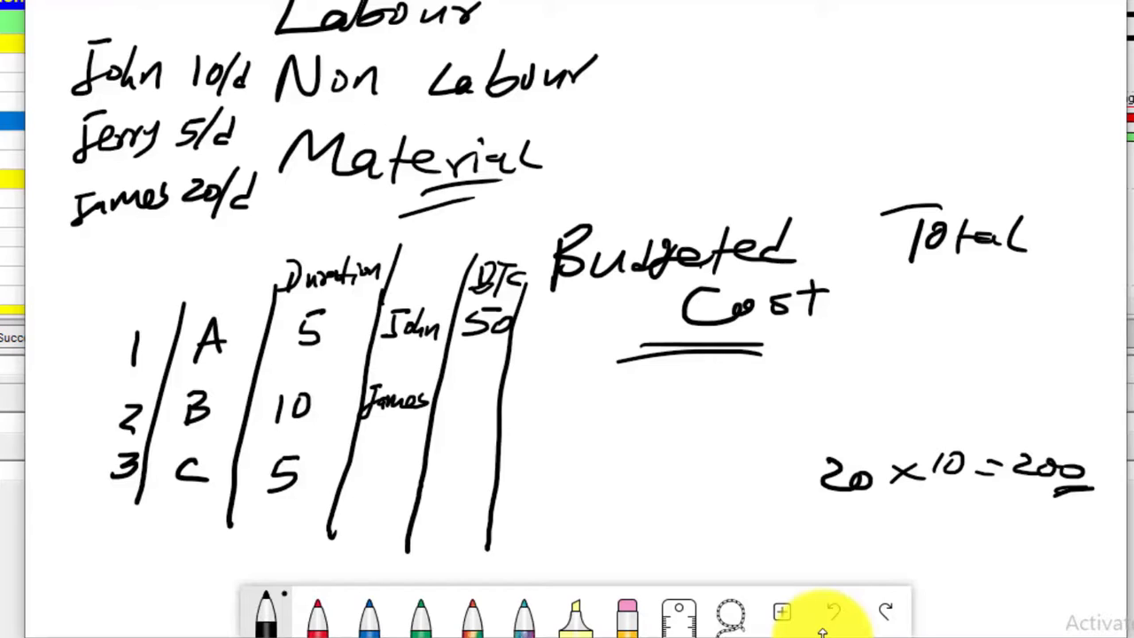
left_click_drag(440, 396, 463, 408)
left_click_drag(470, 395, 469, 396)
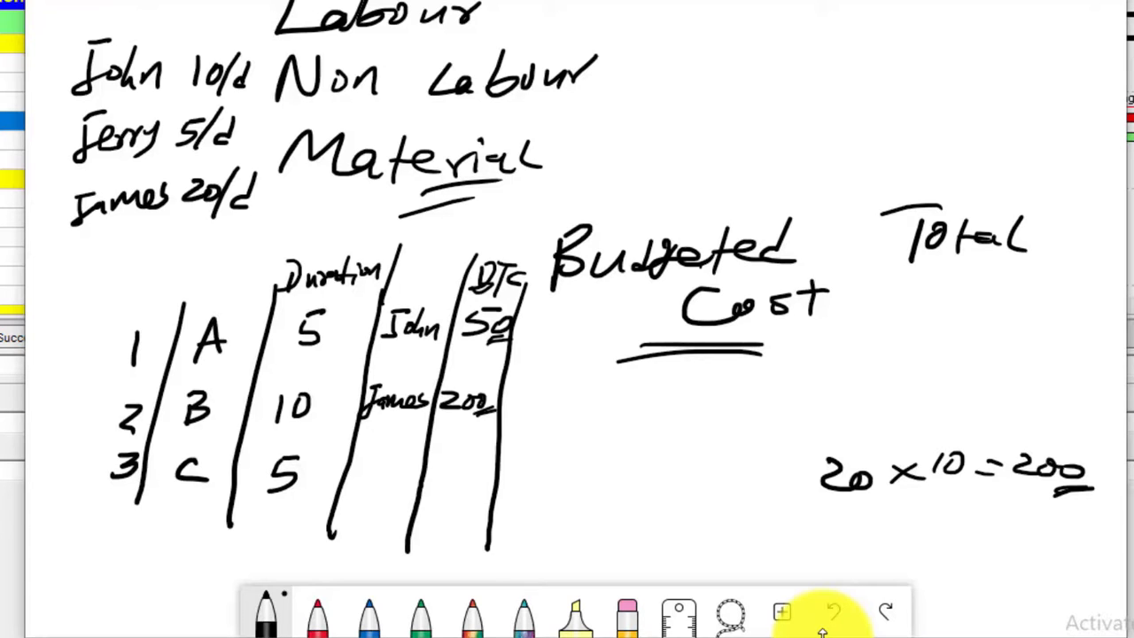
Step: Handwrite "Budgeted" in the blank area beside "Labour" and add a second, underlined line of writing beneath it
mouse_move(693, 26)
left_mouse_down()
mouse_move(682, 67)
mouse_move(671, 62)
mouse_move(752, 58)
left_mouse_up()
left_click_drag(767, 32, 760, 65)
mouse_move(771, 46)
left_mouse_down()
mouse_move(792, 37)
mouse_move(795, 61)
left_mouse_up()
mouse_move(797, 42)
left_mouse_down()
mouse_move(824, 32)
mouse_move(831, 53)
left_mouse_up()
left_click_drag(855, 16, 848, 55)
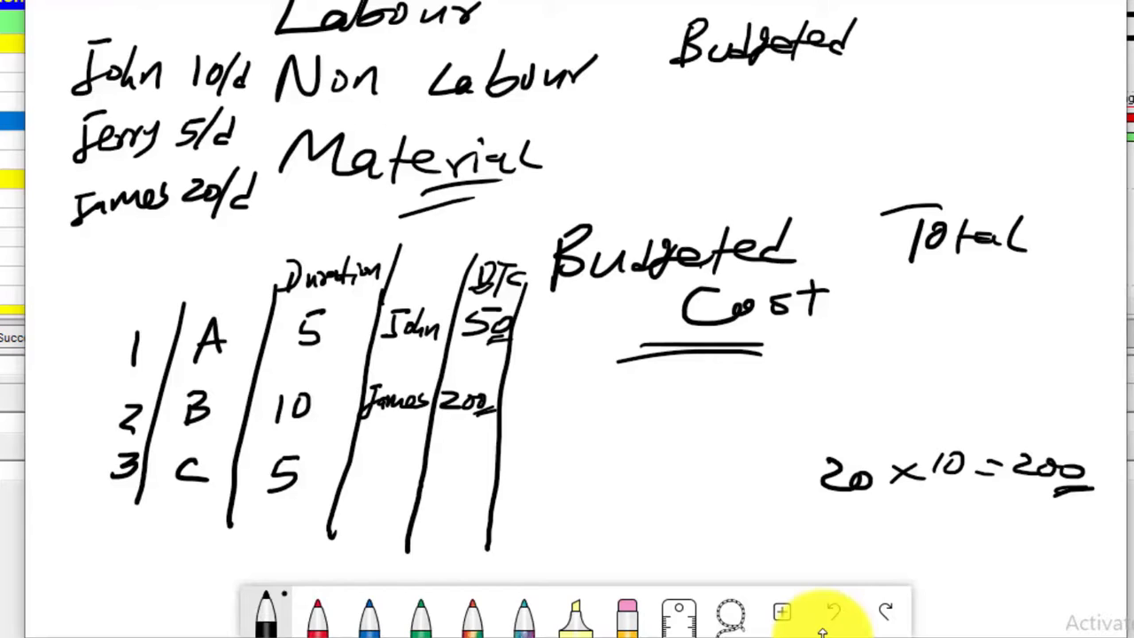
left_click_drag(668, 74, 753, 101)
mouse_move(762, 72)
left_mouse_down()
mouse_move(759, 103)
mouse_move(780, 88)
left_mouse_up()
left_click_drag(793, 74, 768, 108)
left_click_drag(711, 130, 760, 124)
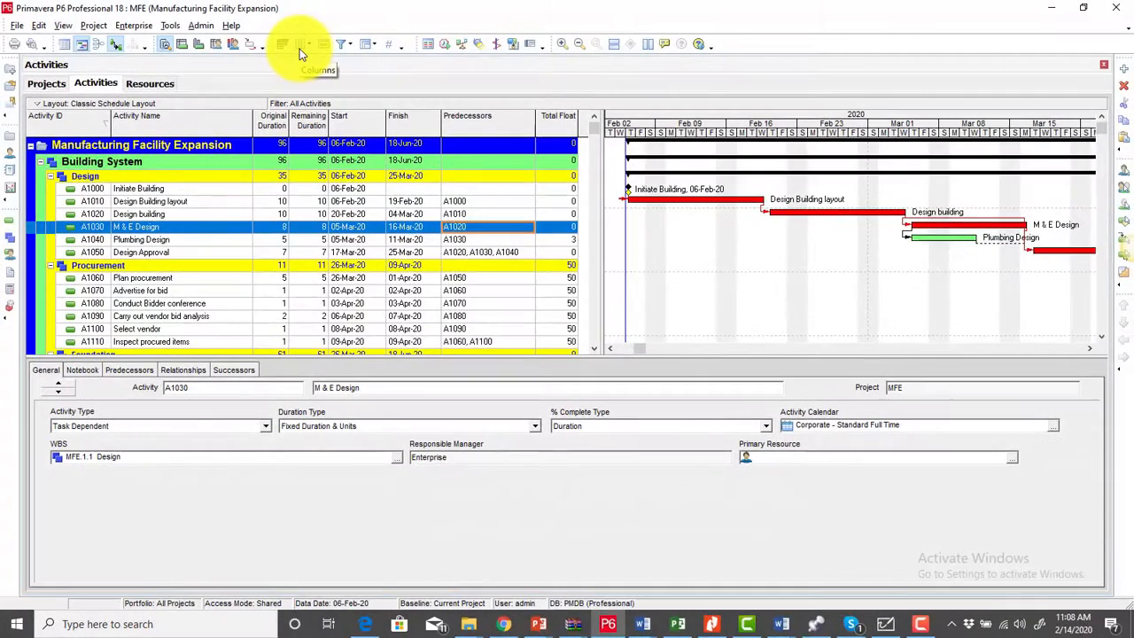
Step: Search the available activity table columns for "Resources" and select the Resources option under Lists
left_click(300, 50)
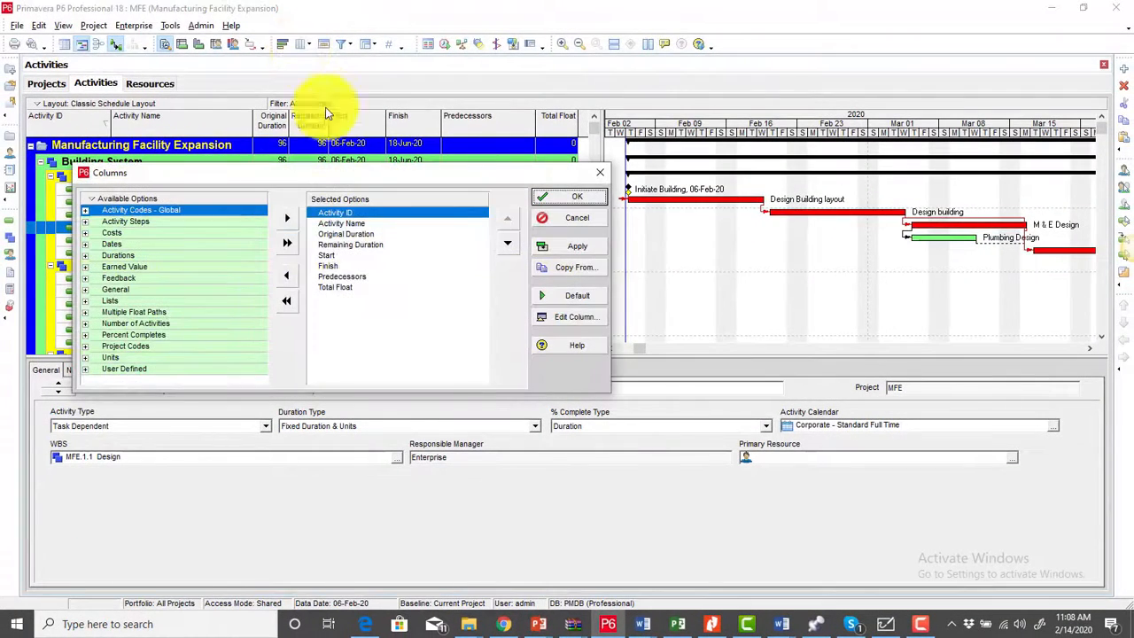
left_click_drag(336, 180, 433, 171)
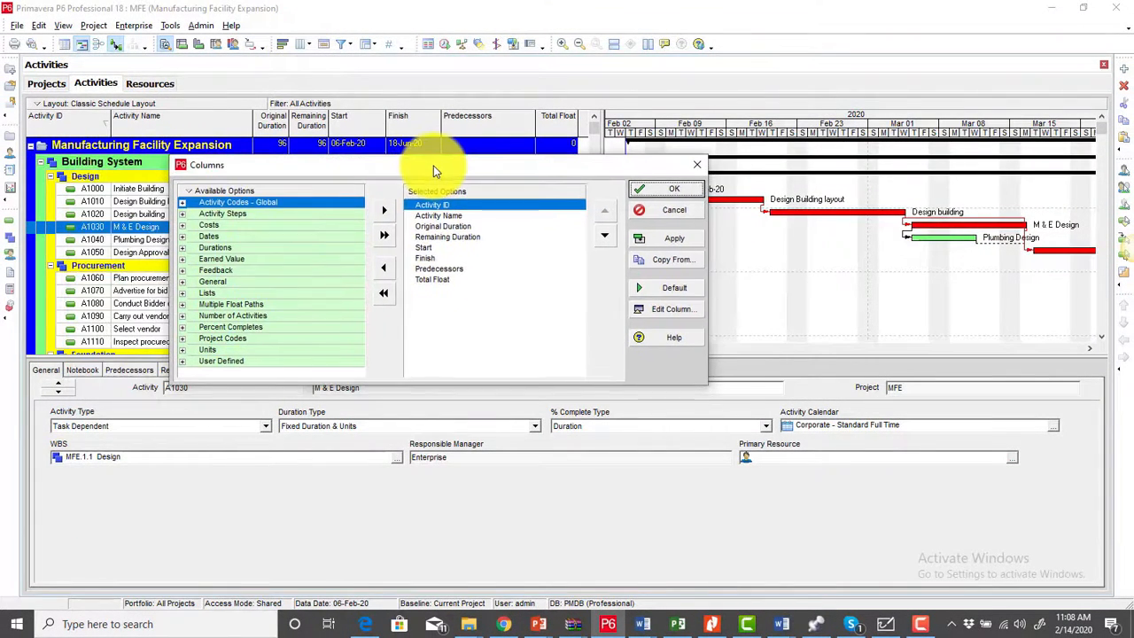
right_click(255, 192)
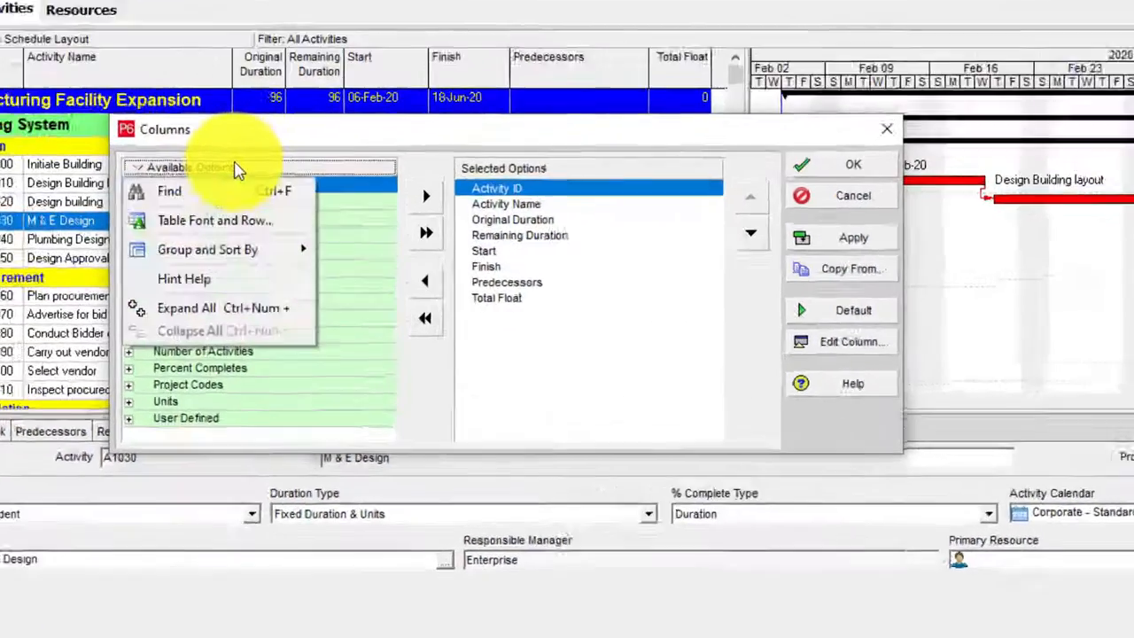
left_click(230, 211)
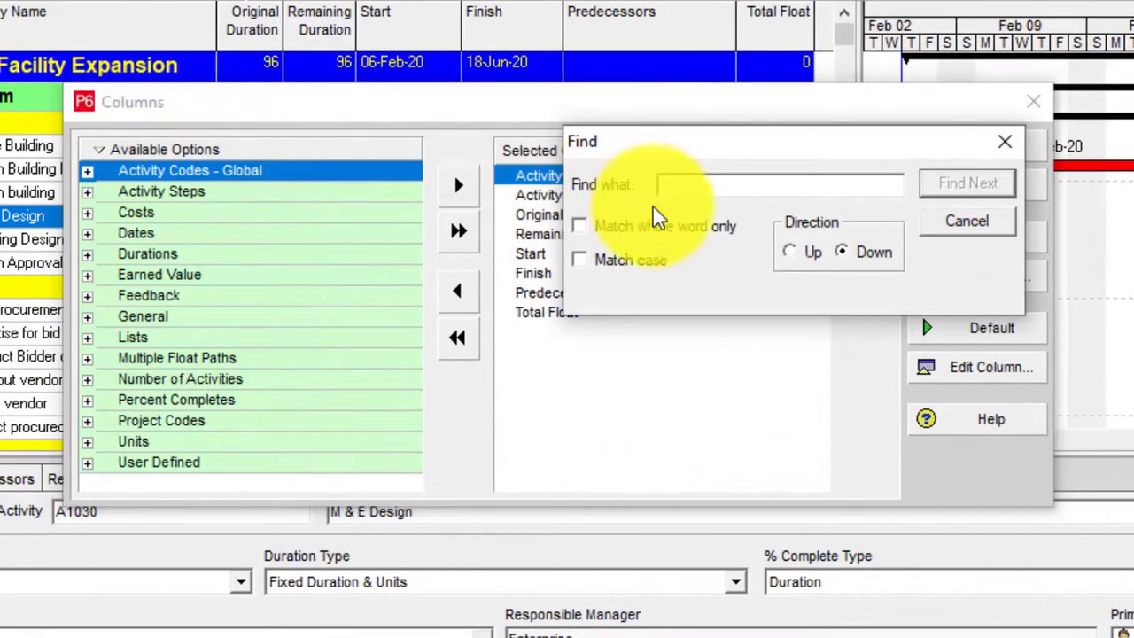
type("Res")
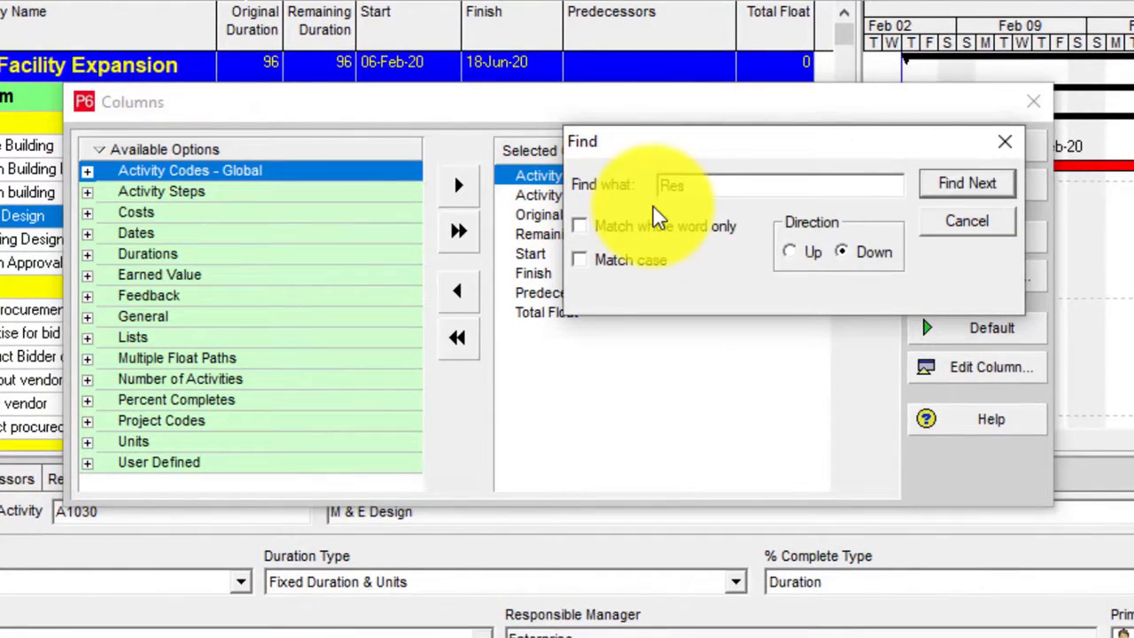
type("ources")
key("Return")
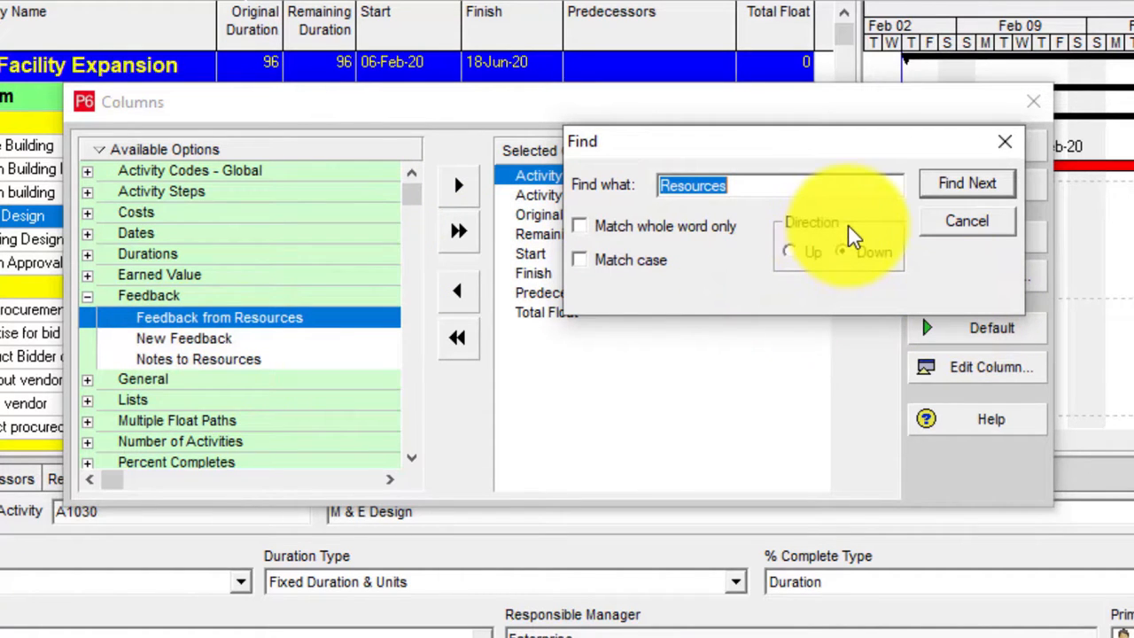
left_click(975, 197)
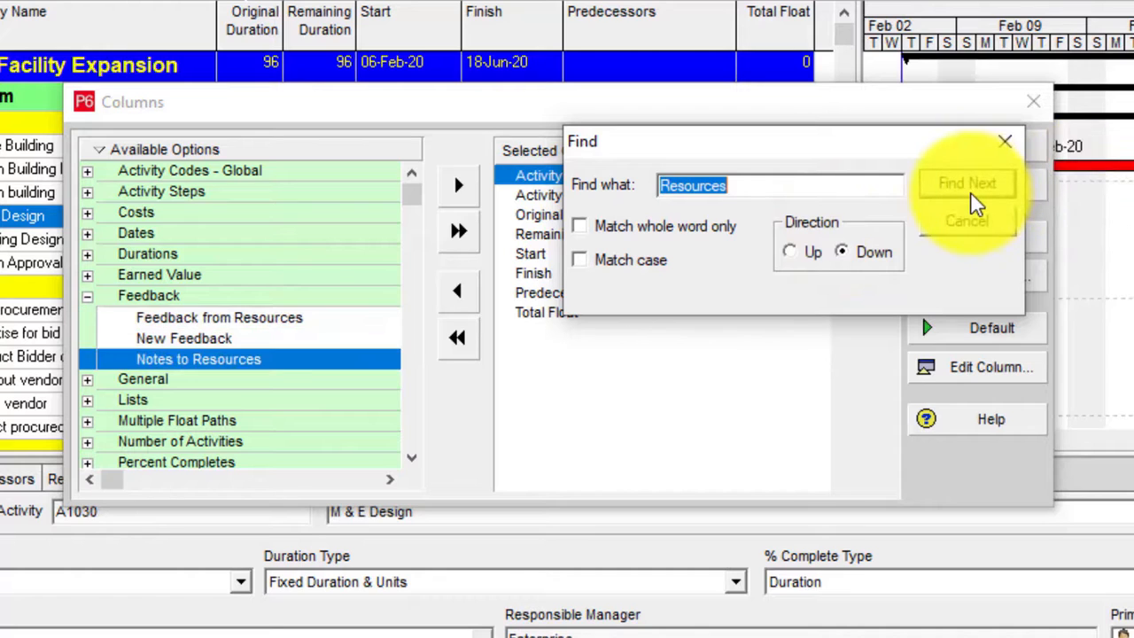
left_click(975, 199)
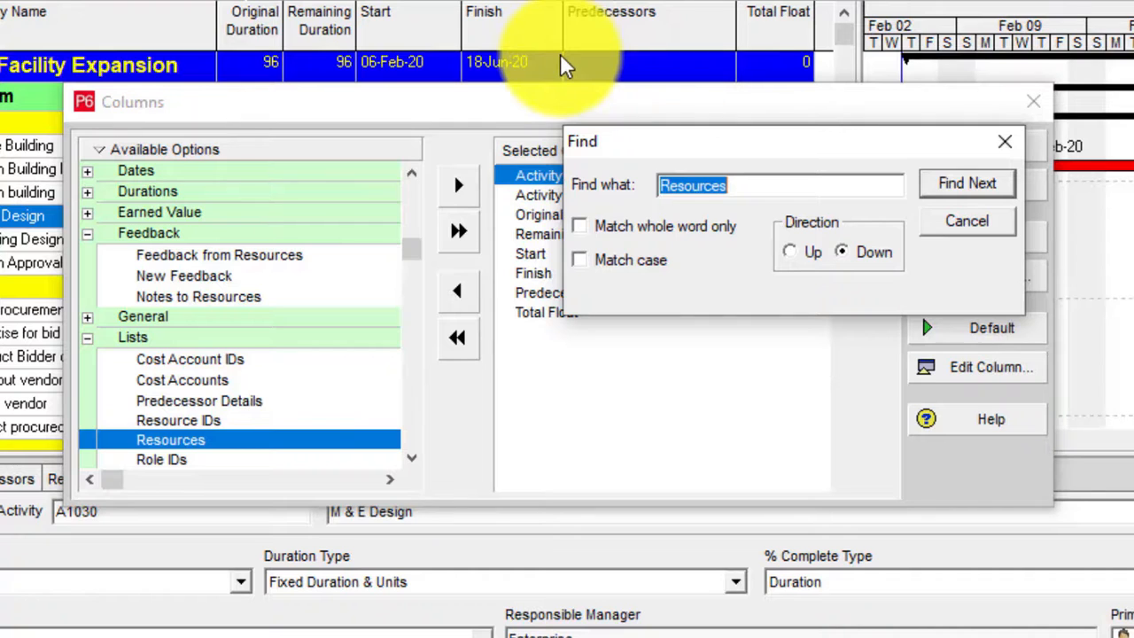
left_click(188, 443)
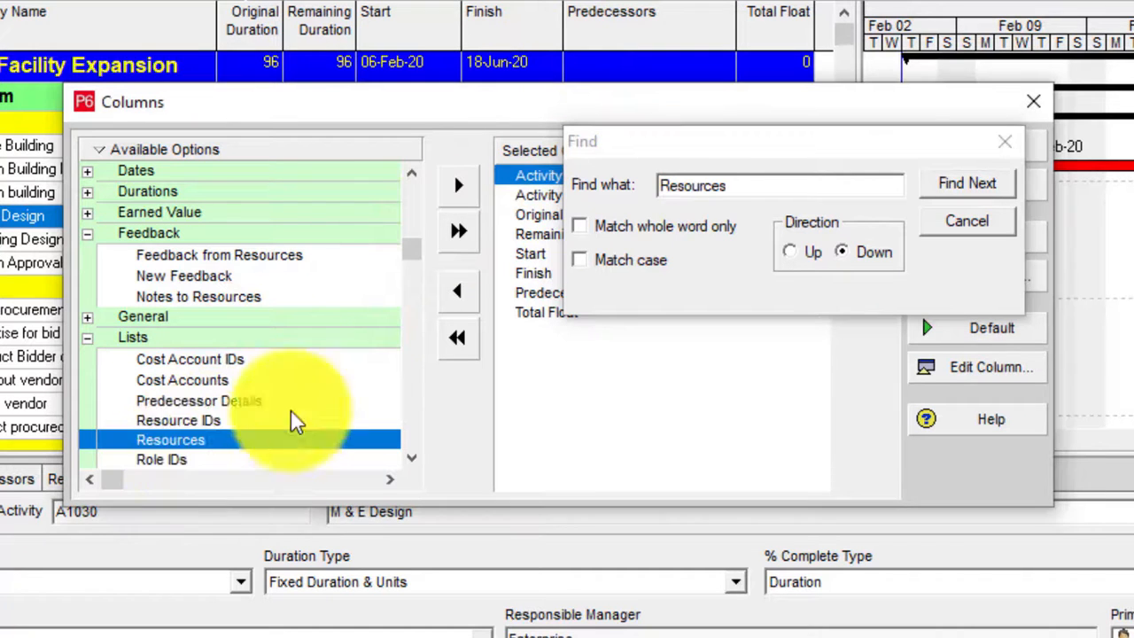
left_click(1008, 141)
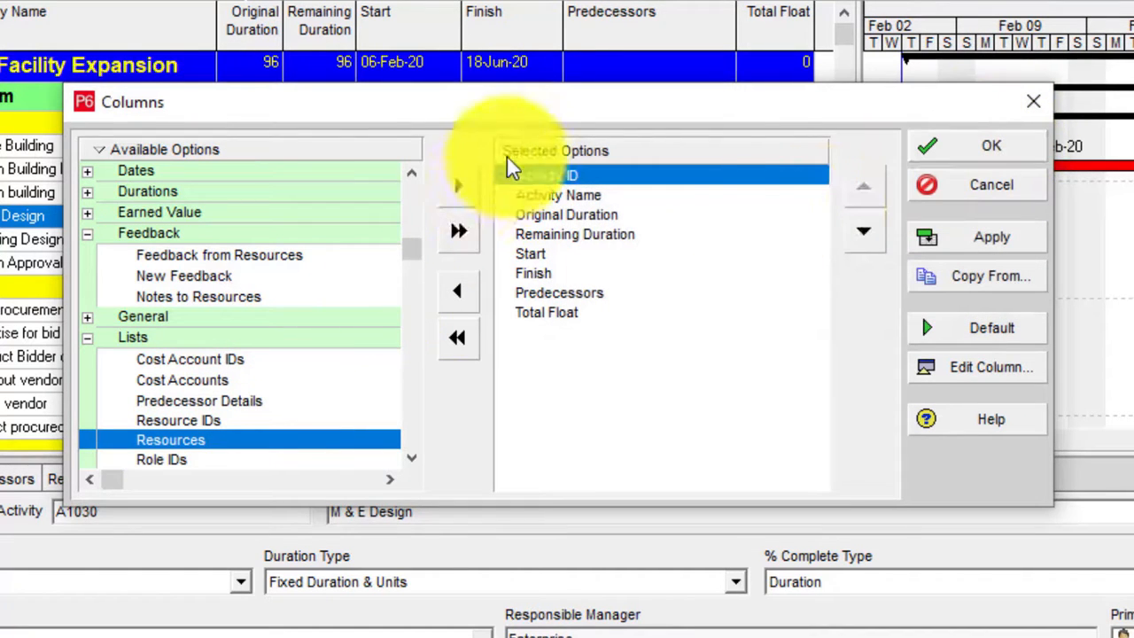
Step: Add Resources to the selected columns and place it directly after Finish
left_click(461, 188)
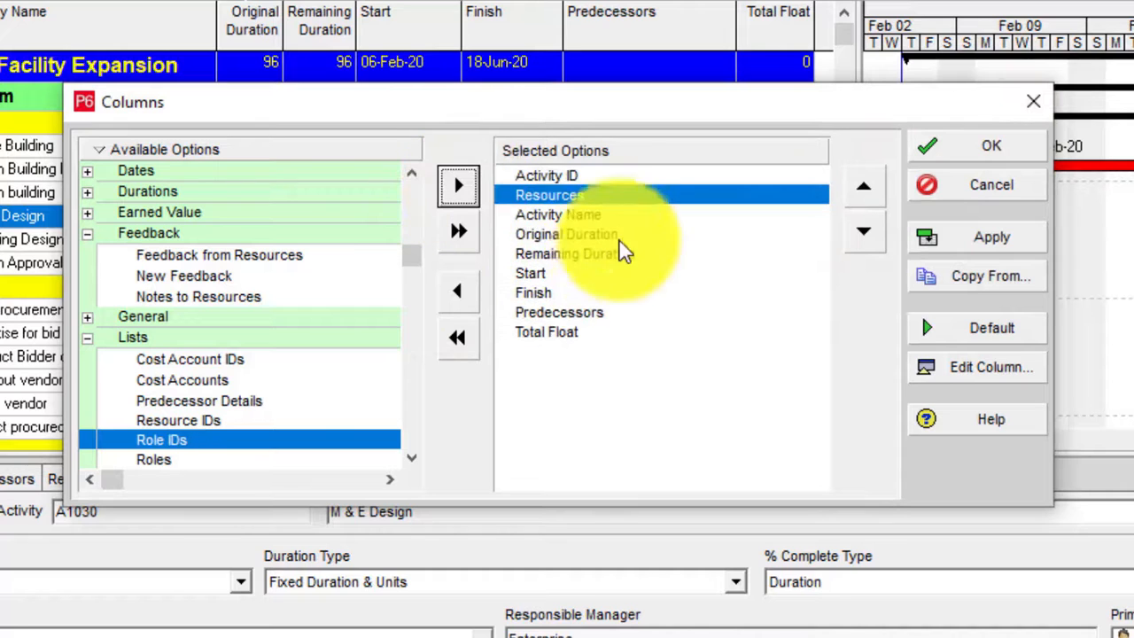
left_click(866, 231)
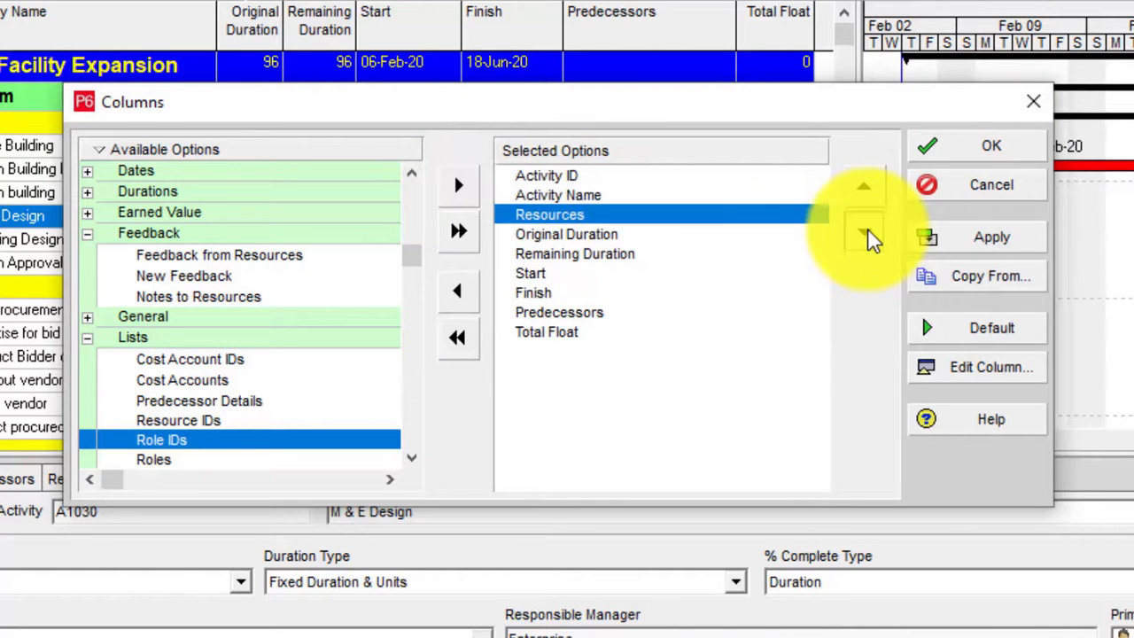
left_click(865, 230)
left_click(865, 231)
left_click(865, 231)
left_click(865, 230)
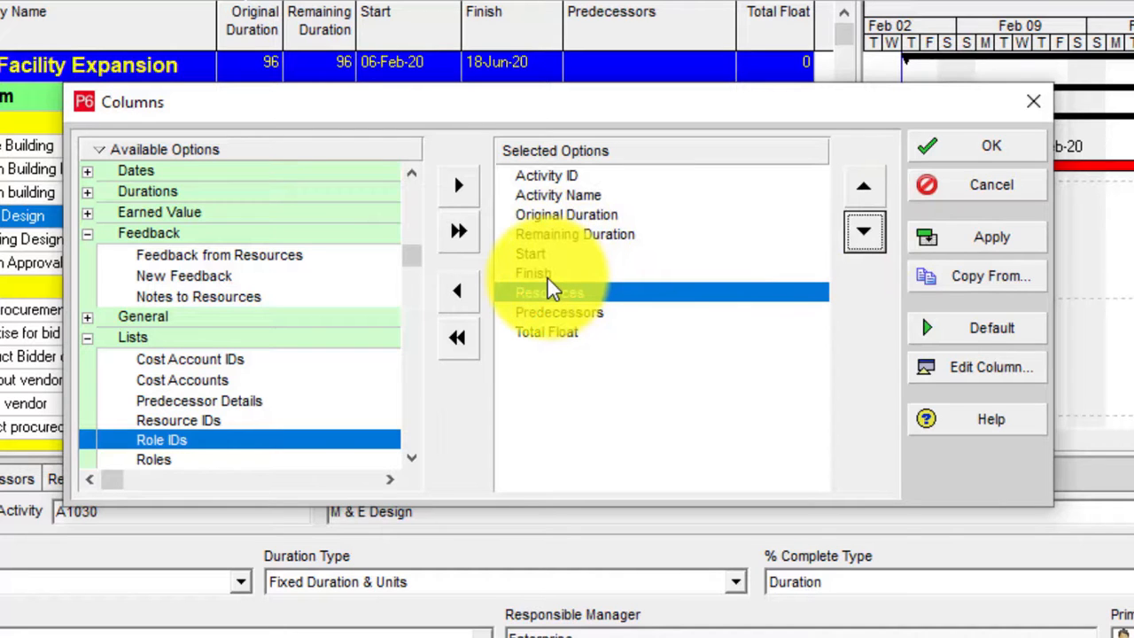
Step: Find Budgeted Total Cost among the available columns by searching for "budgeted total cost"
right_click(184, 150)
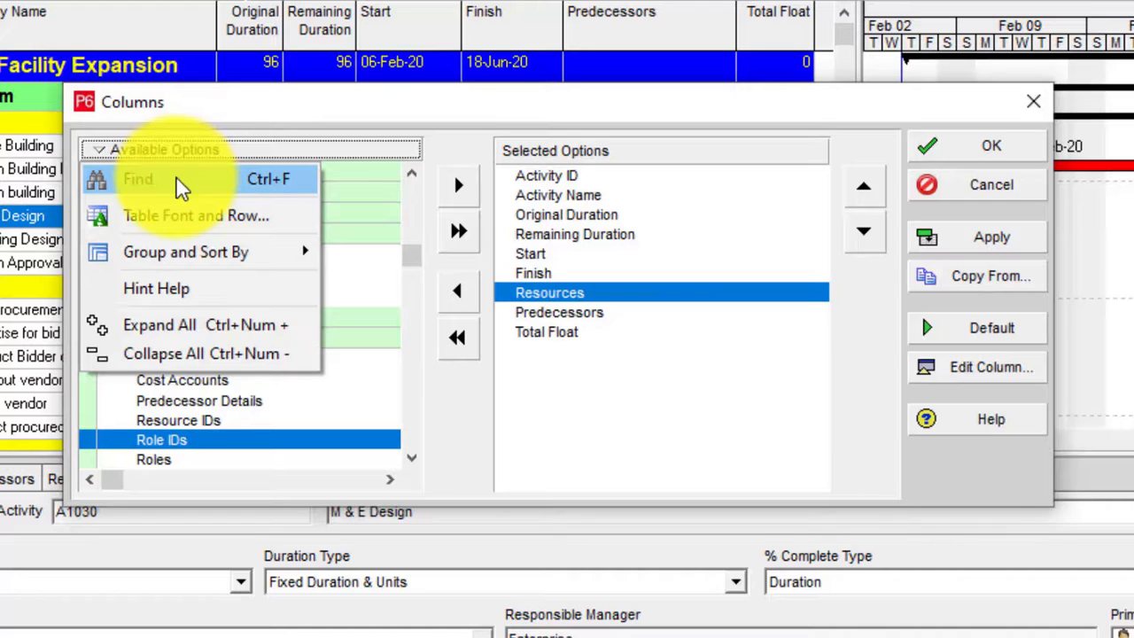
left_click(182, 186)
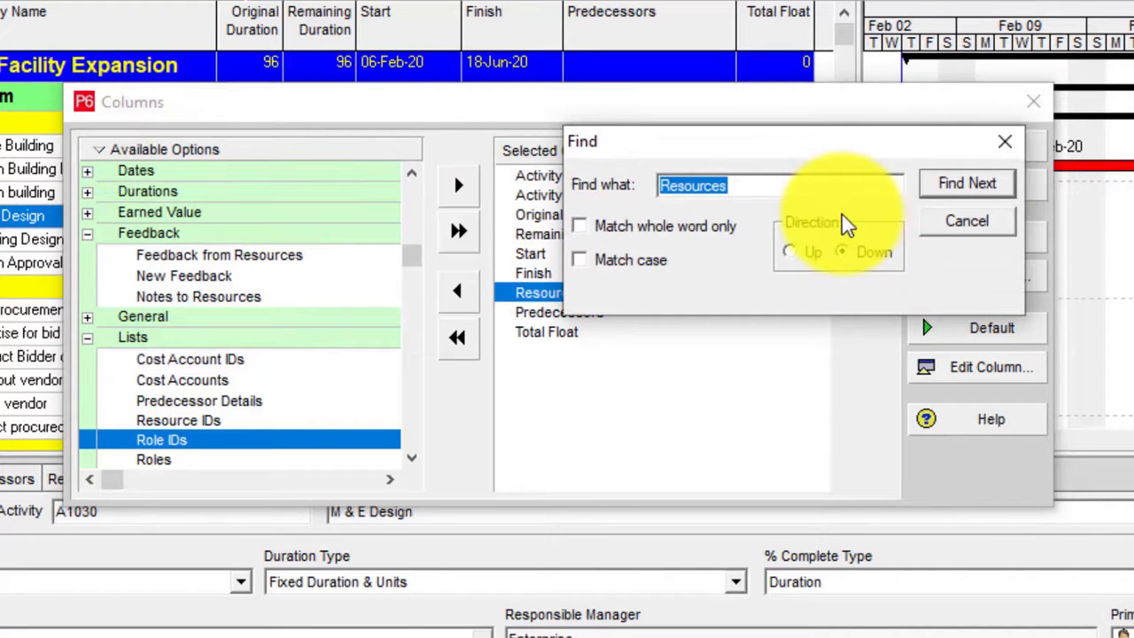
type("budgeted")
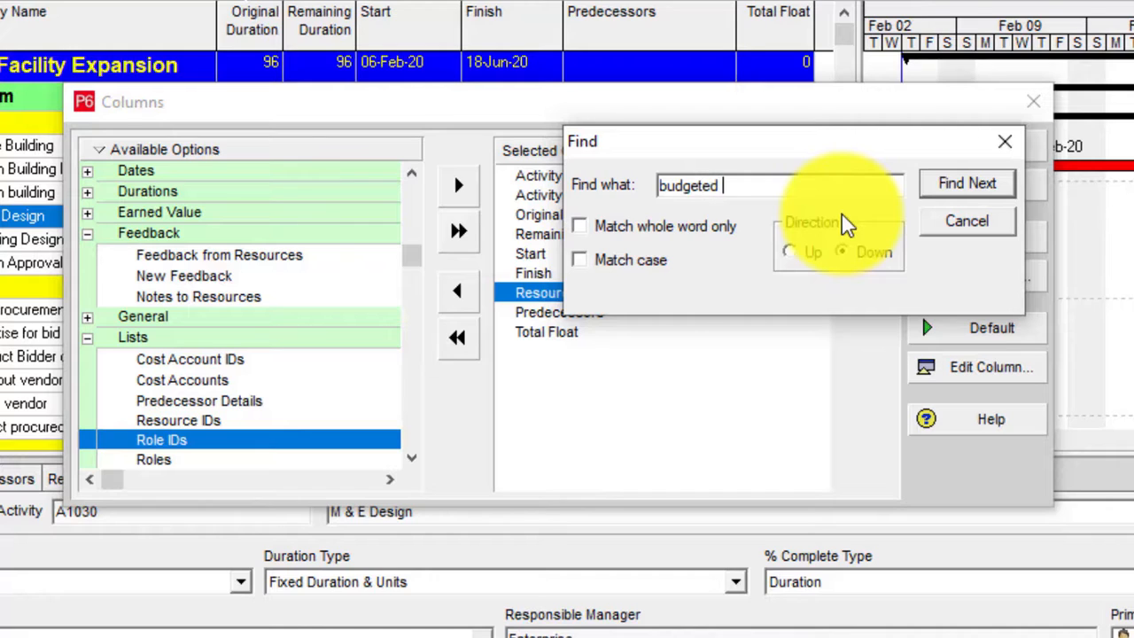
type(" total cost")
left_click(966, 182)
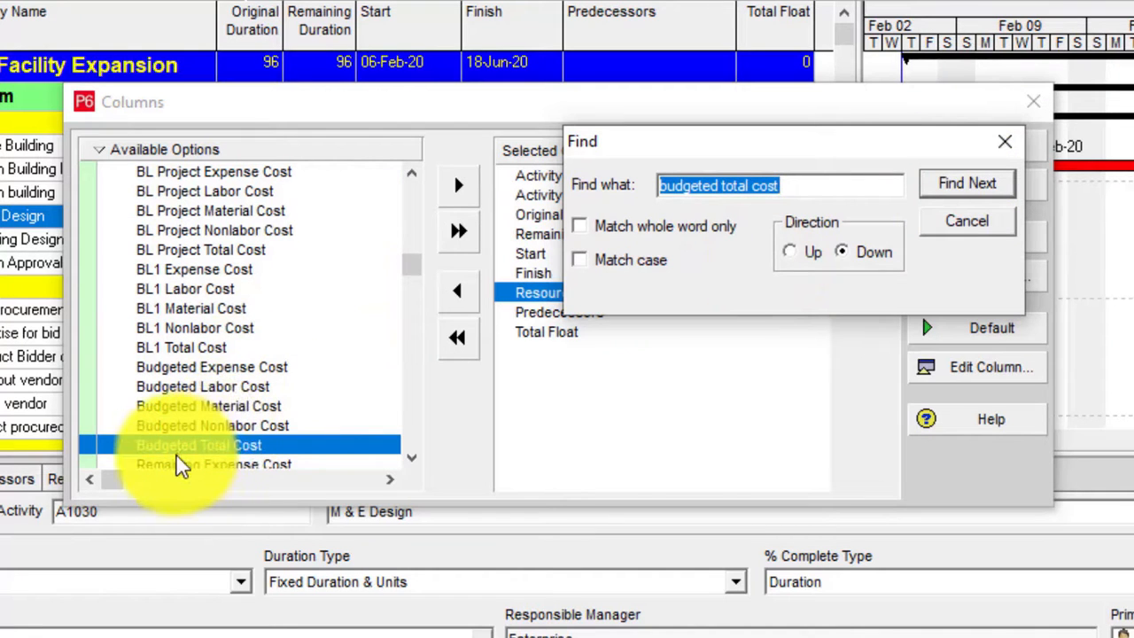
left_click_drag(819, 155, 1069, 62)
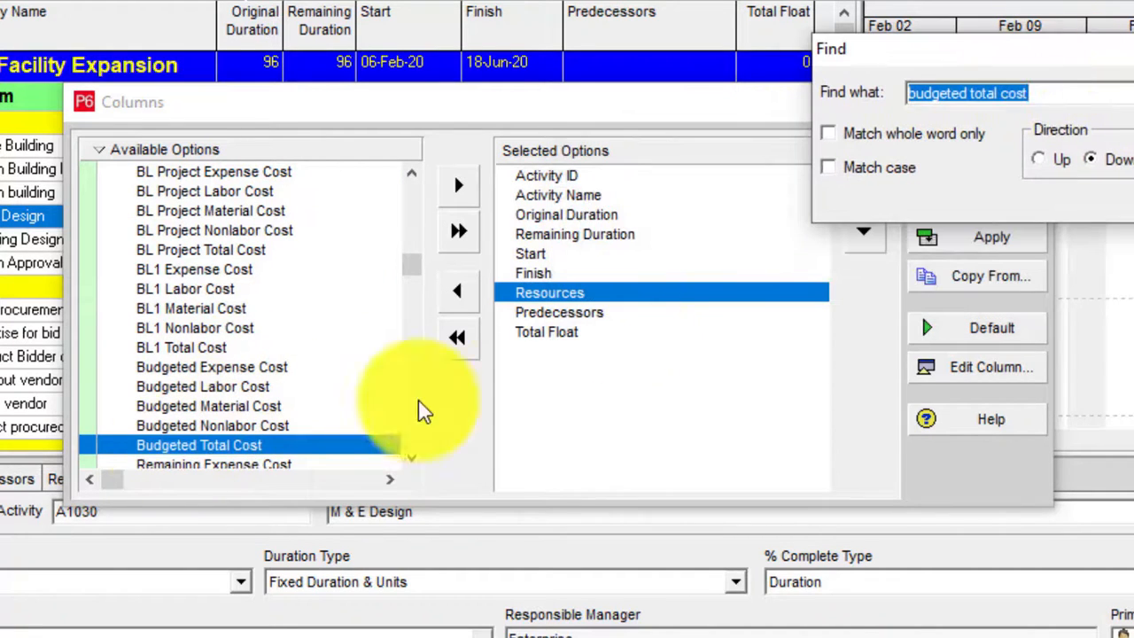
Step: Add Budgeted Total Cost directly after Resources and apply the column selection to the activity table
left_click(460, 186)
left_click(460, 186)
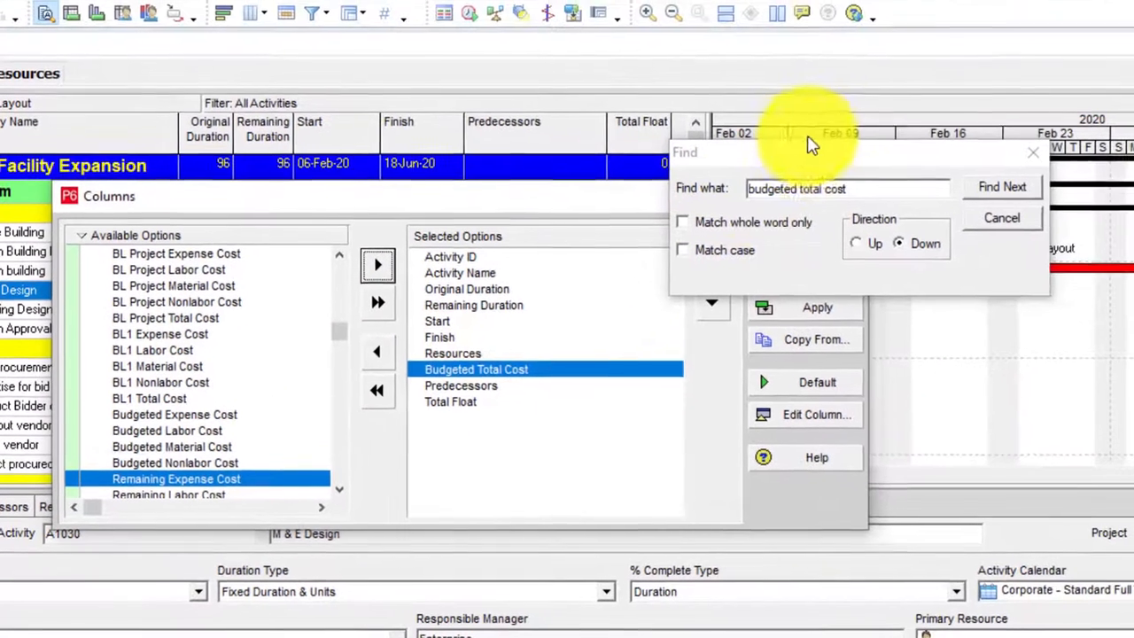
left_click_drag(936, 74, 965, 40)
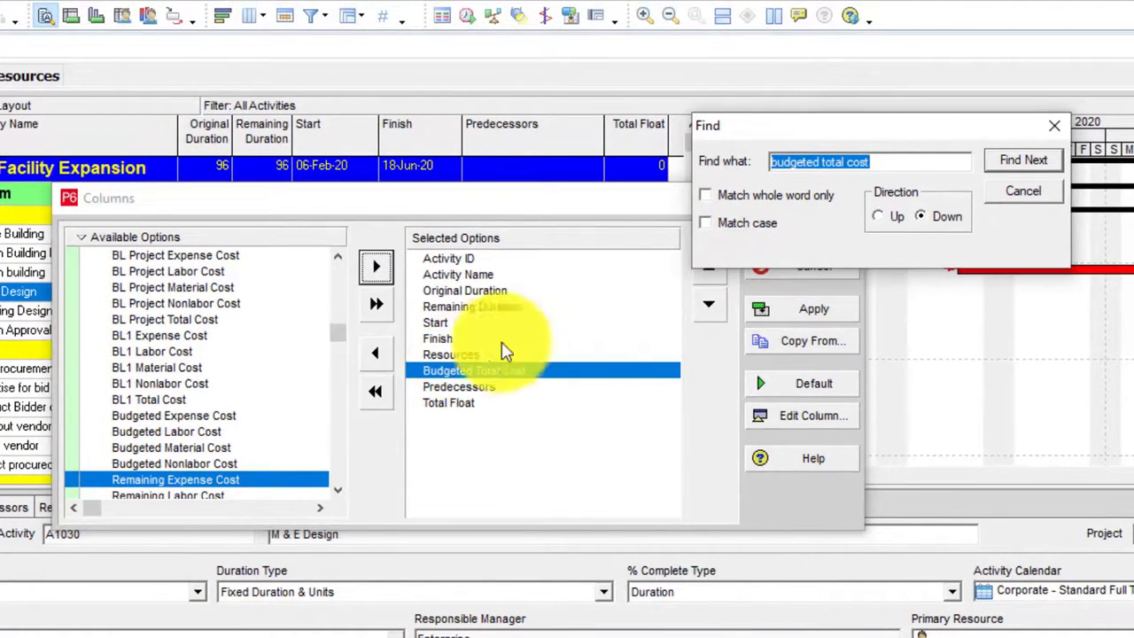
left_click(1053, 125)
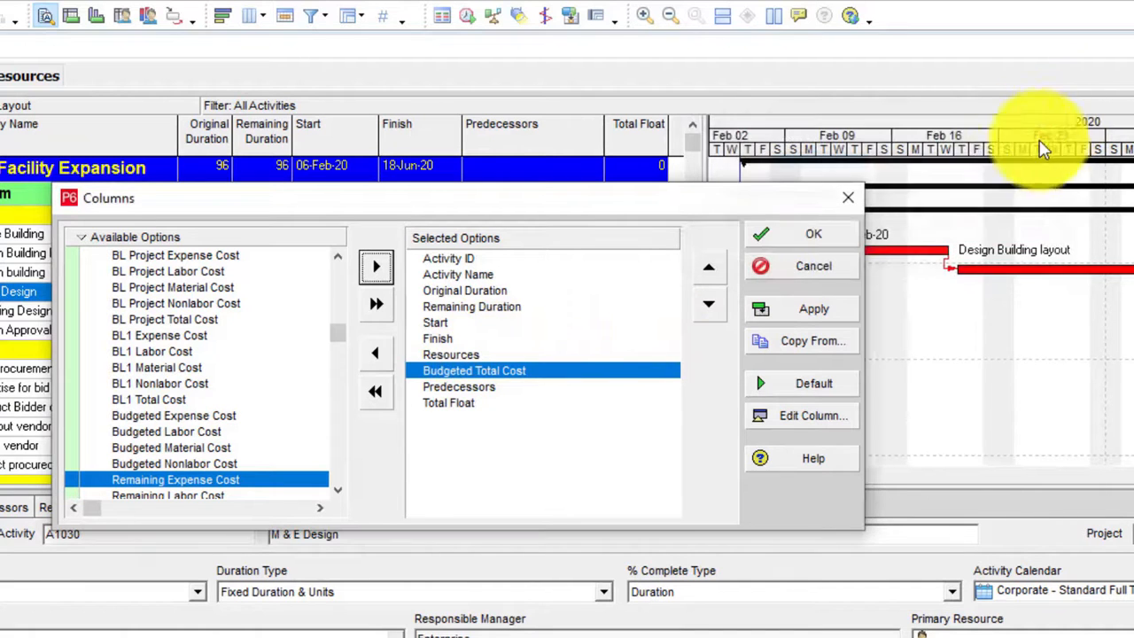
left_click(802, 310)
left_click(818, 237)
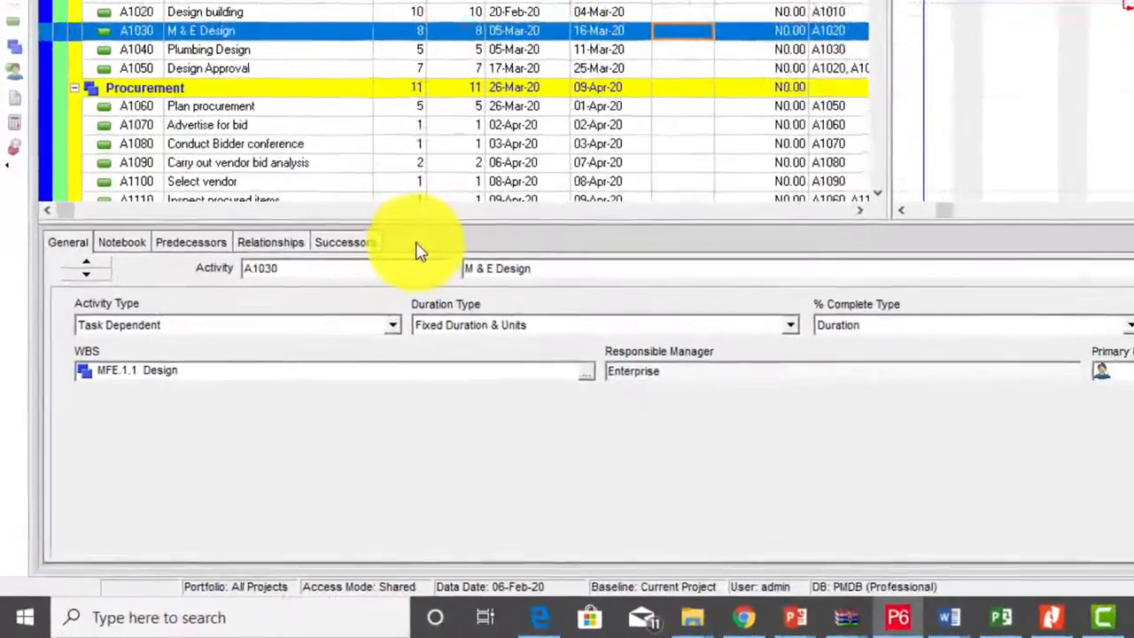
Step: Customize the activity details to display all available tabs, including Resources, and show the resource details of M & E Design
right_click(282, 370)
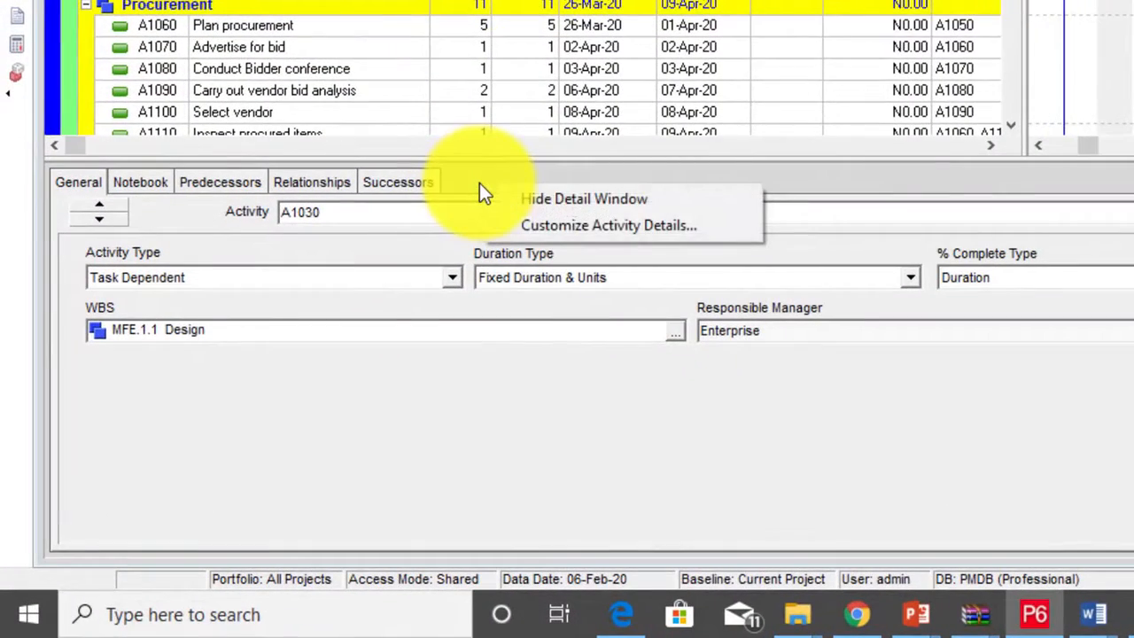
left_click(600, 225)
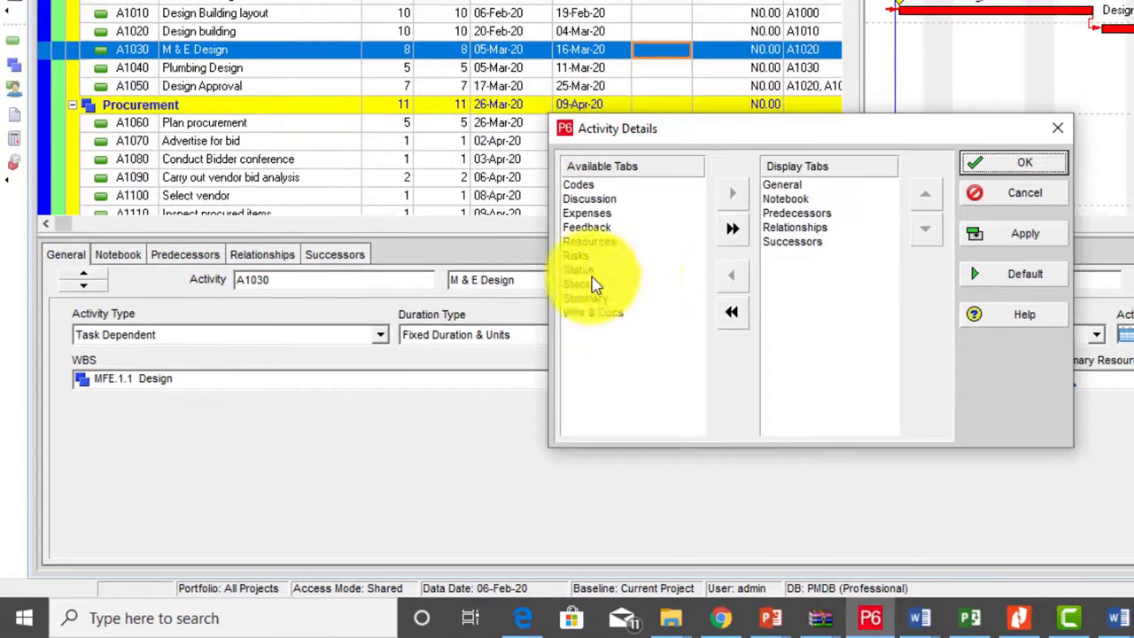
left_click(595, 243)
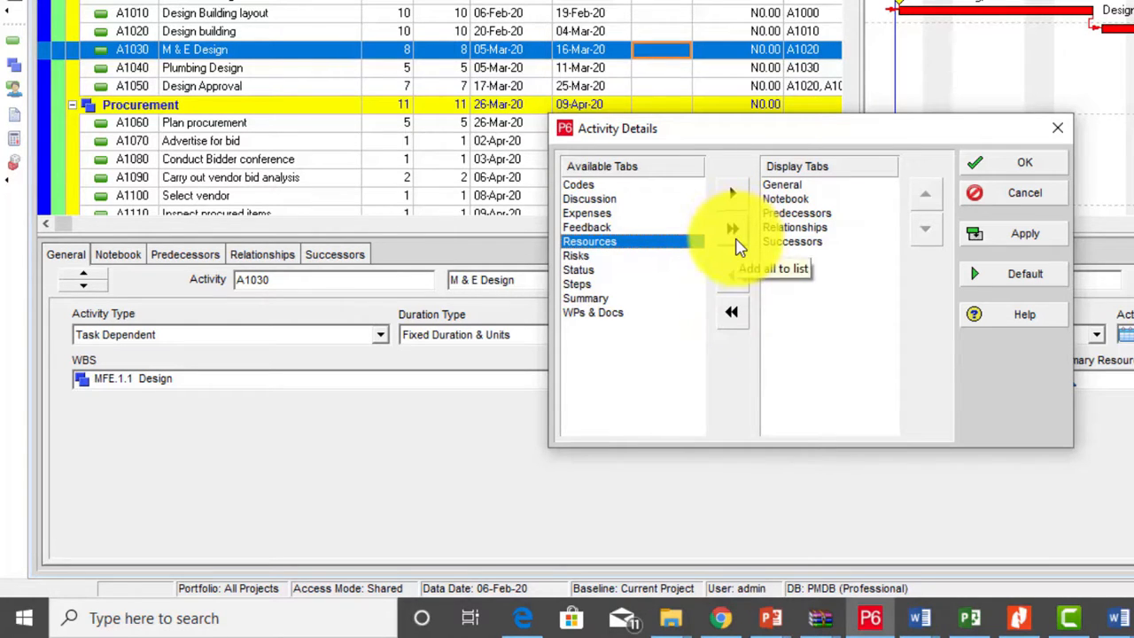
left_click(735, 234)
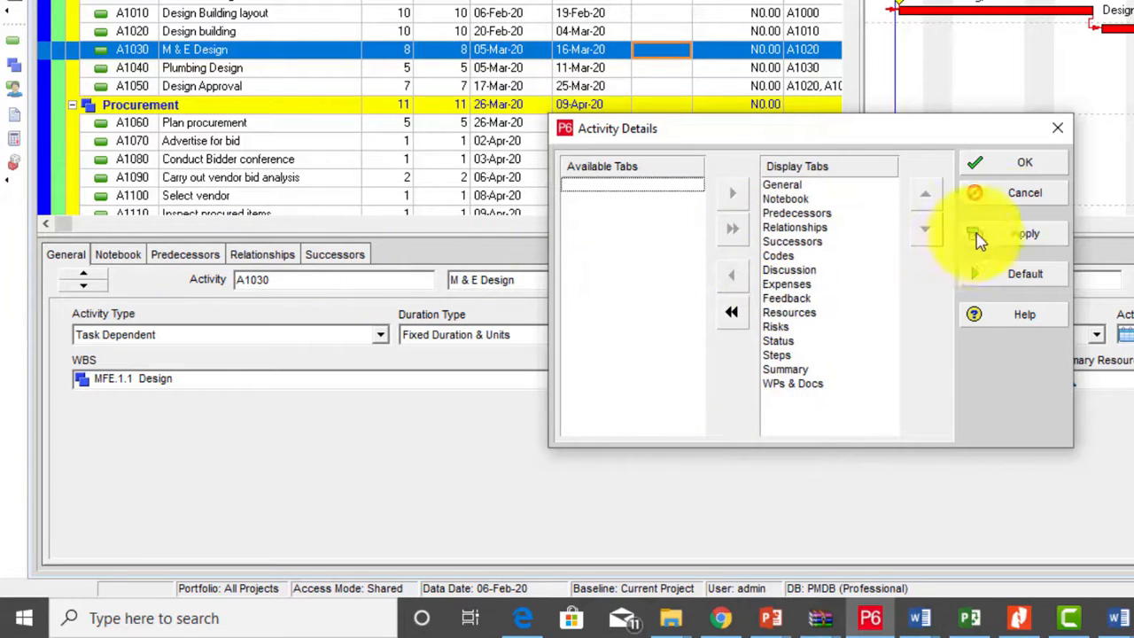
left_click(1019, 161)
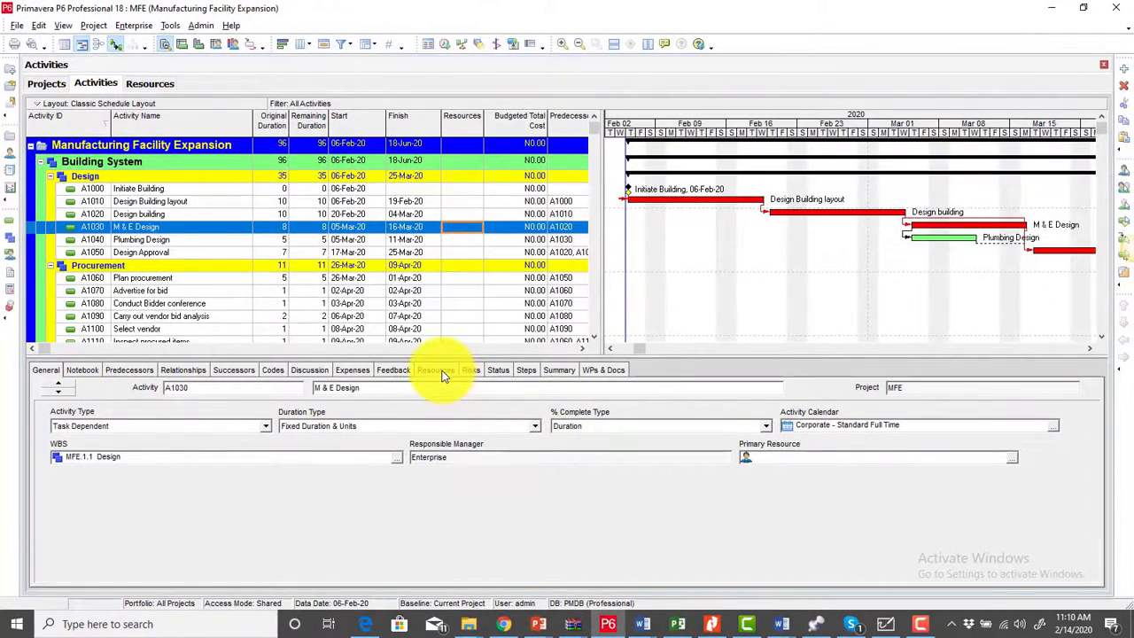
left_click(445, 374)
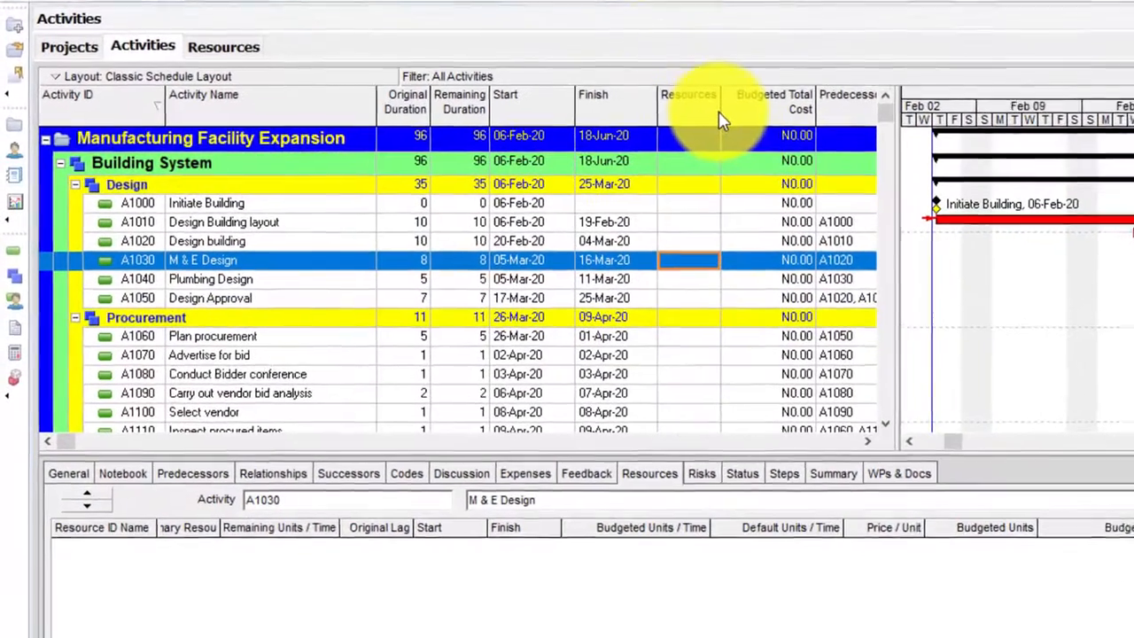
Step: Widen the Resources and Budgeted Total Cost columns and enlarge the activity table area beside the Gantt chart
left_click_drag(482, 127, 482, 127)
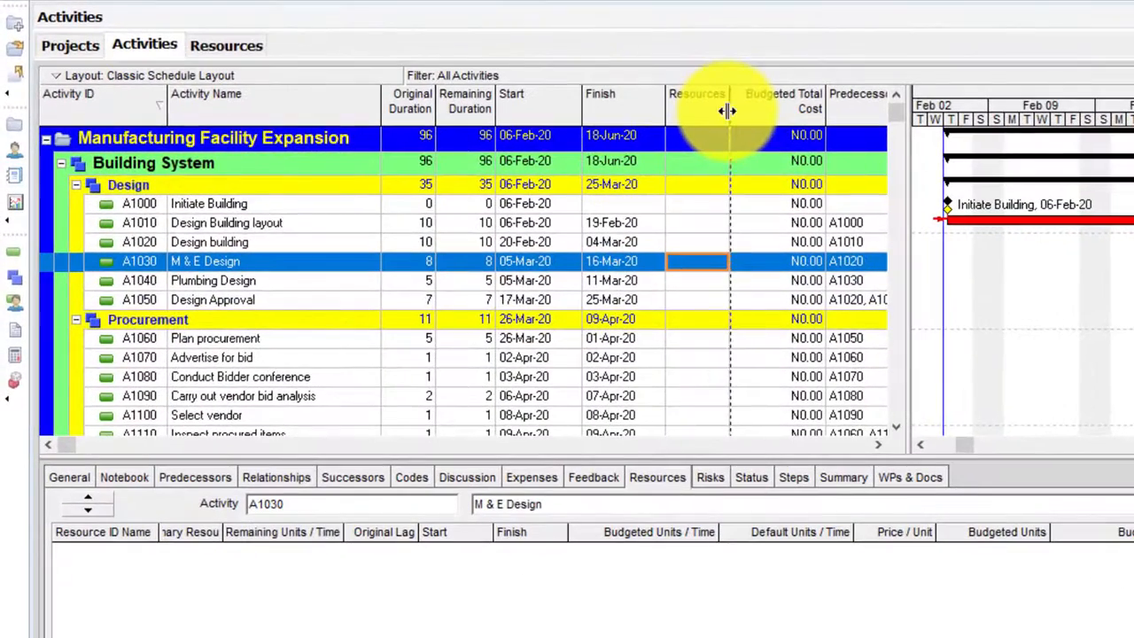
left_click_drag(726, 111, 748, 113)
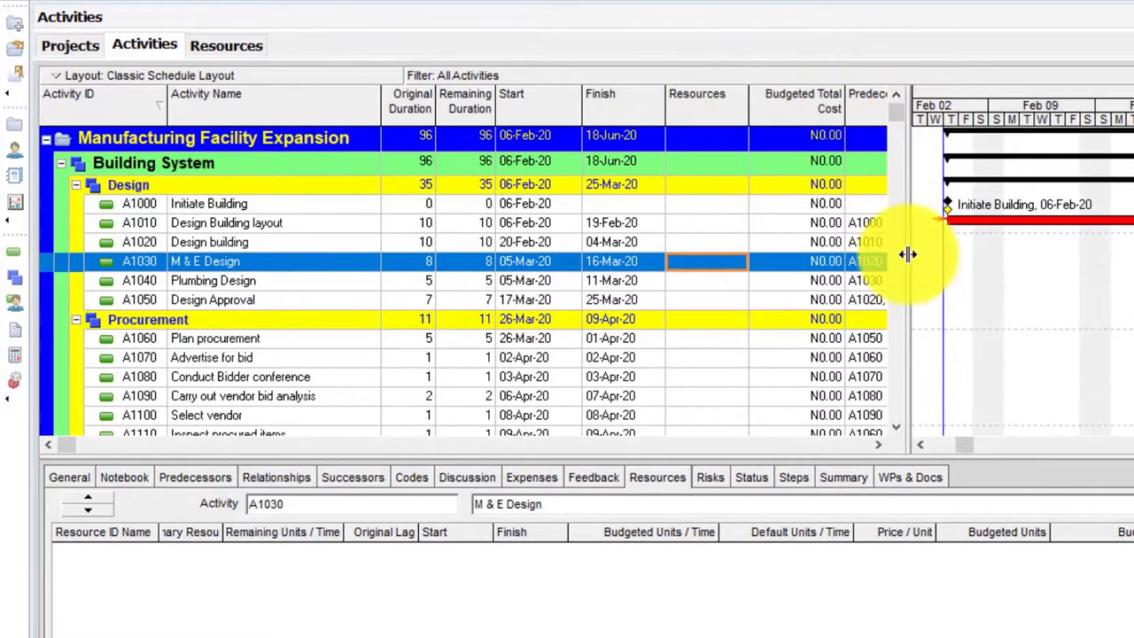
left_click_drag(907, 207, 975, 263)
left_click_drag(746, 108, 767, 101)
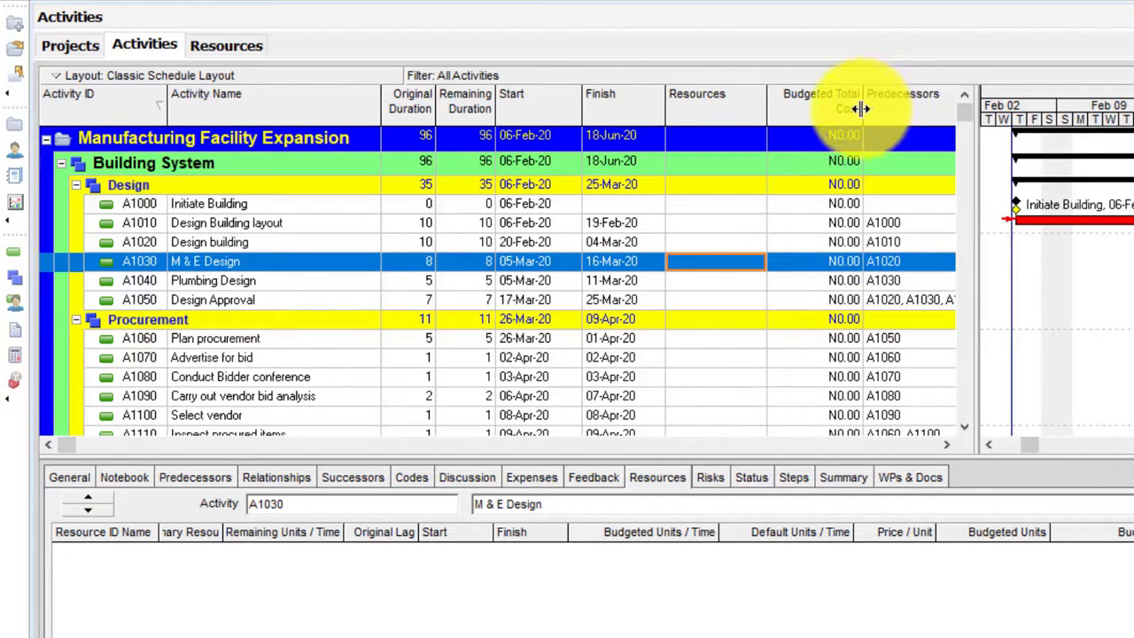
left_click_drag(866, 109, 894, 110)
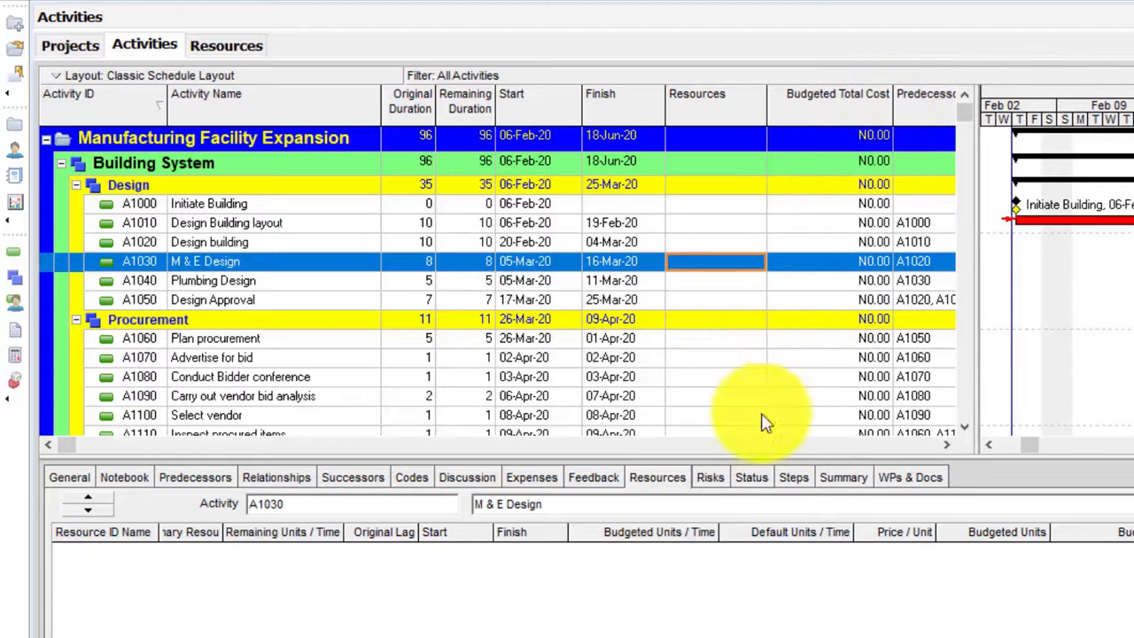
Step: Open the resource assignment list for Design Building layout from its Resources cell and from its resource details, closing it each time
left_click(680, 227)
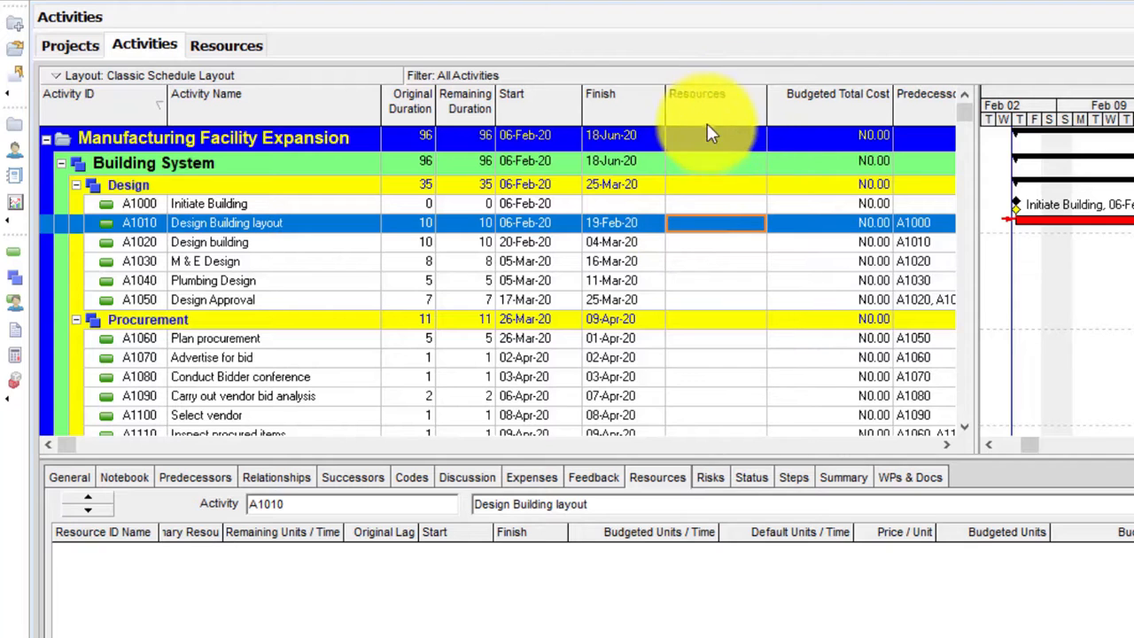
double_click(700, 230)
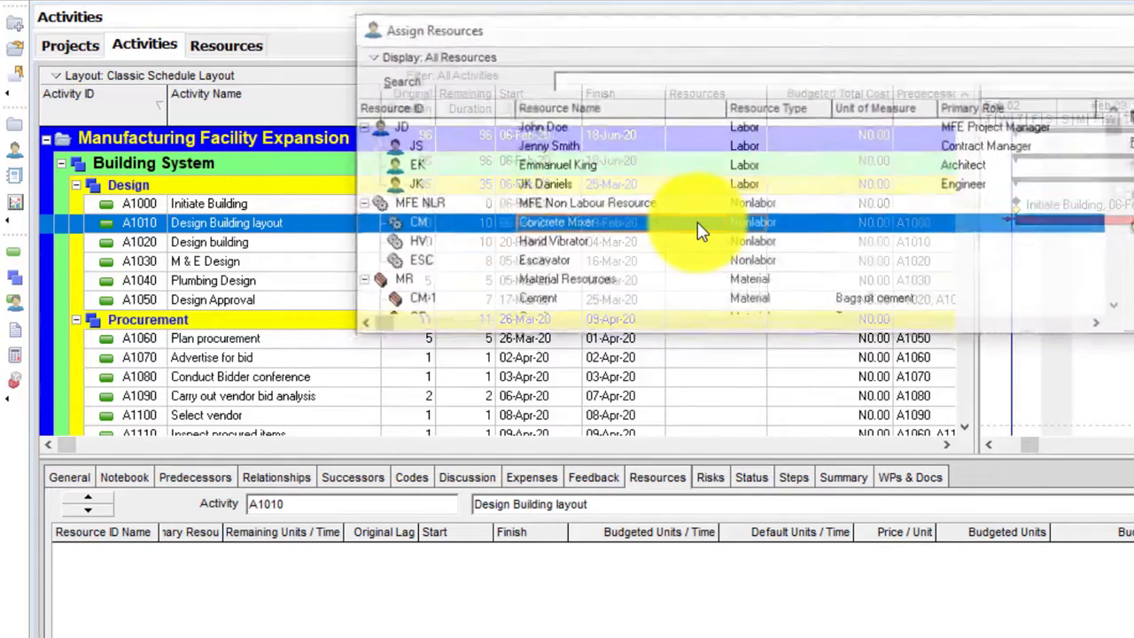
left_click_drag(747, 30, 957, 255)
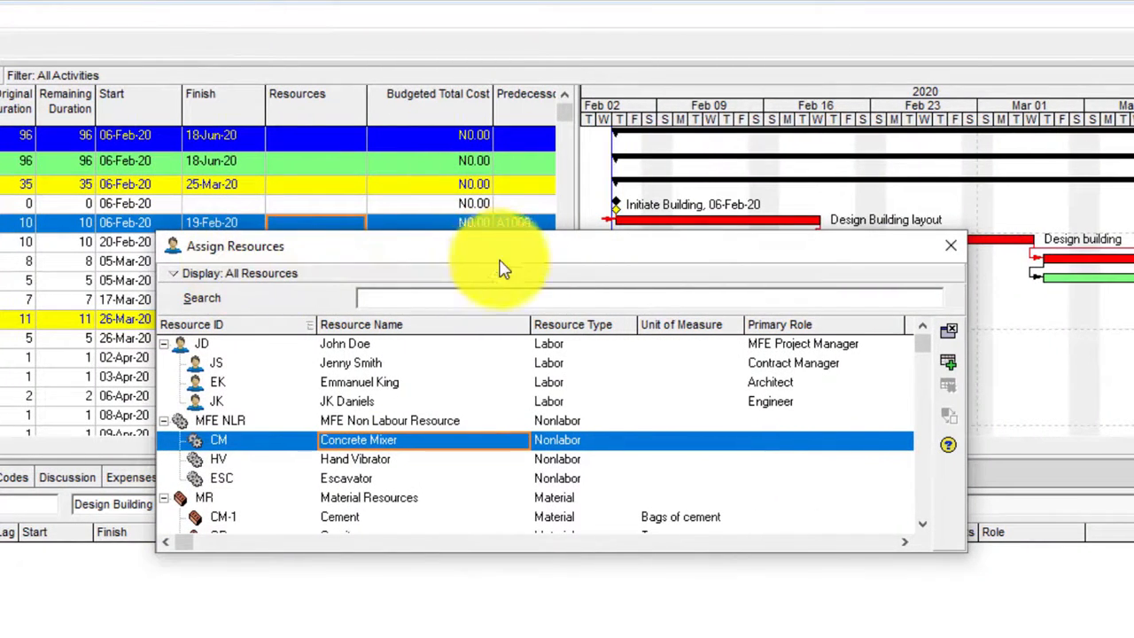
left_click_drag(502, 269, 535, 310)
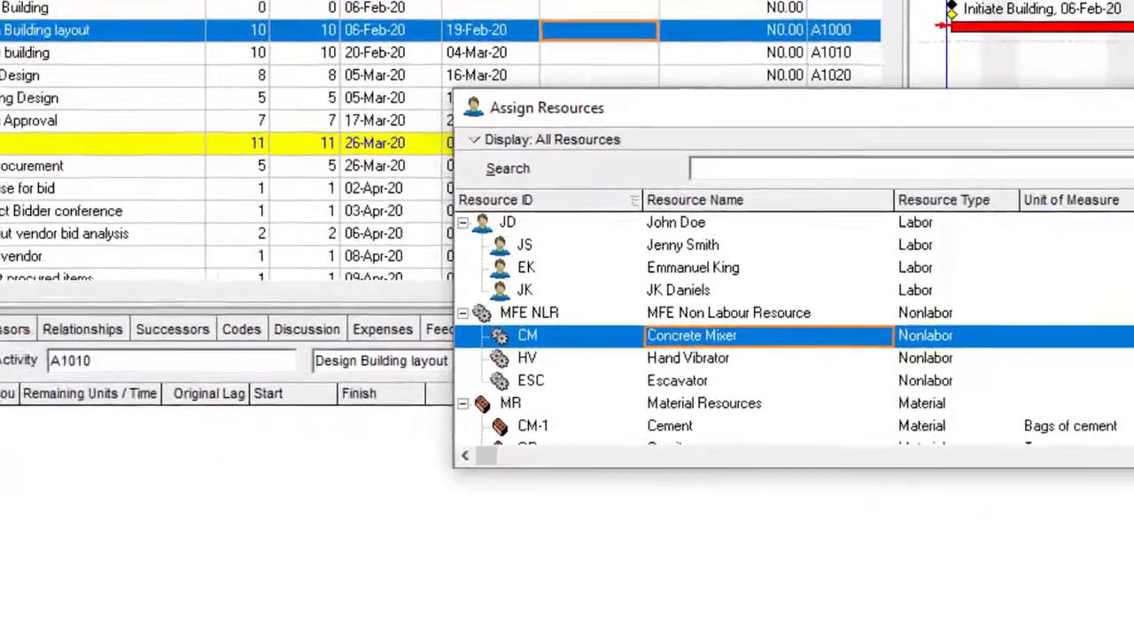
left_click(1129, 107)
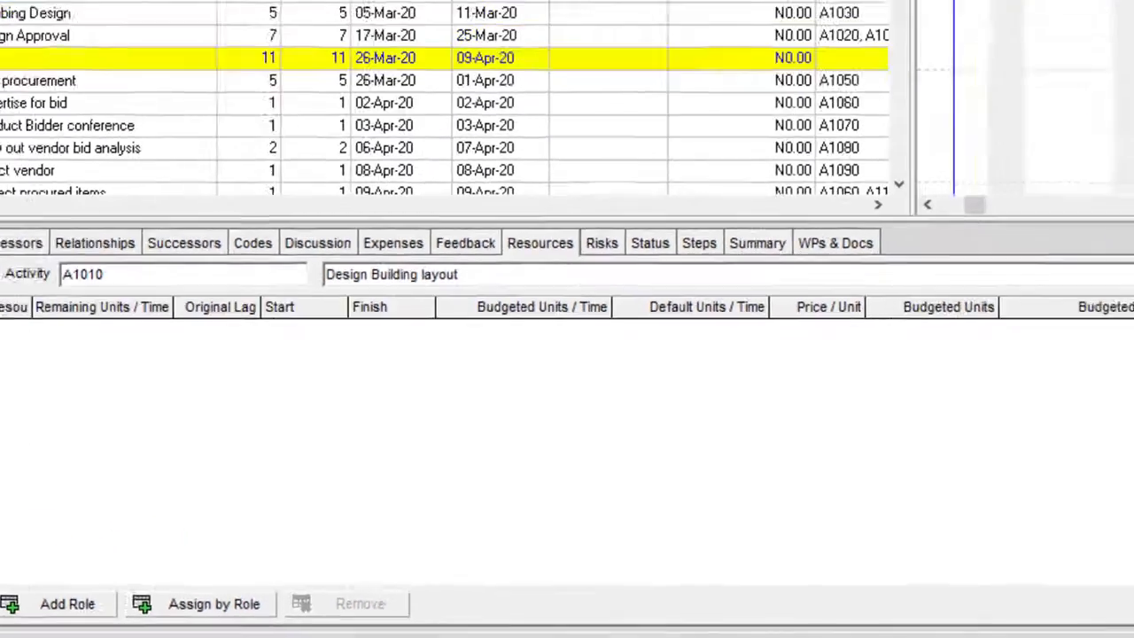
left_click(126, 576)
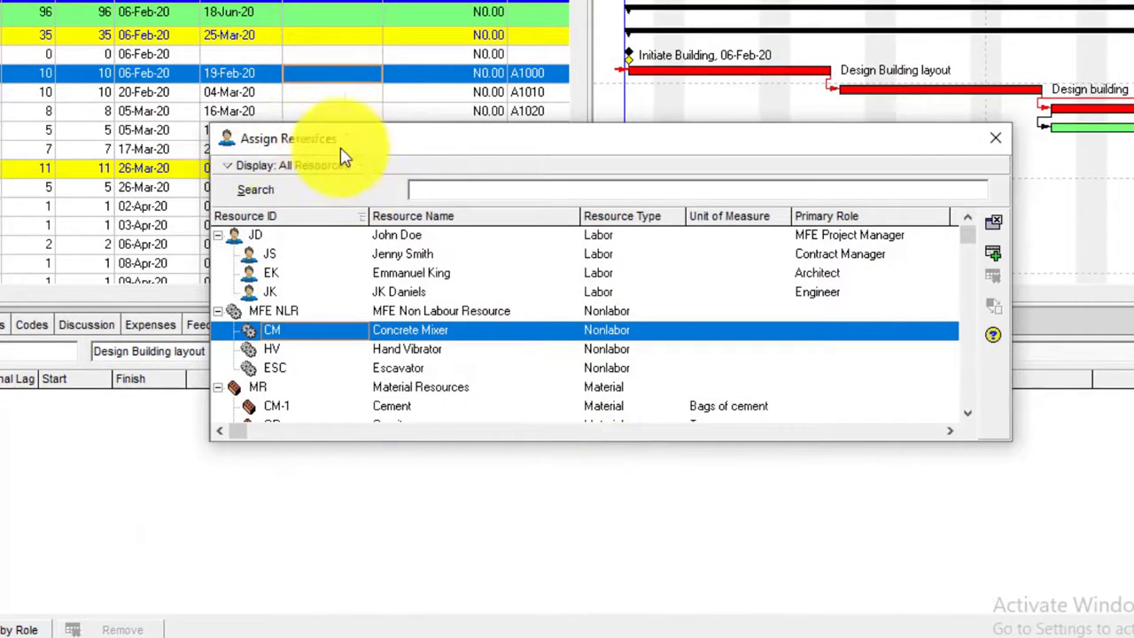
left_click(999, 149)
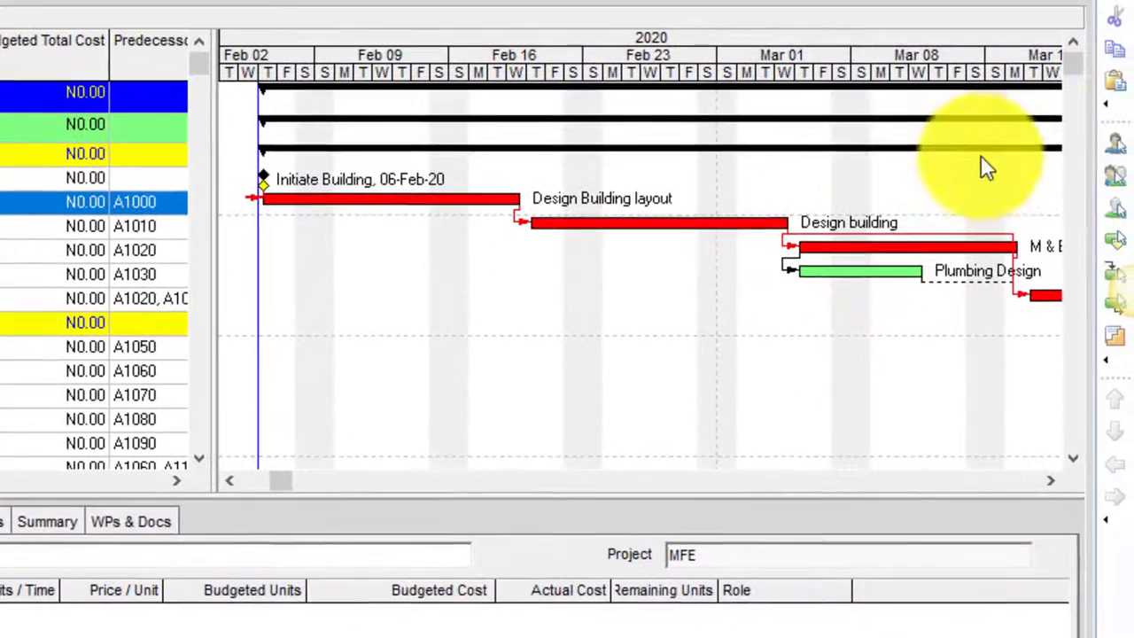
Step: Open the resource assignment list for Design Building layout, shrink its window to a compact size, and place it clear of the activity table
left_click(1118, 160)
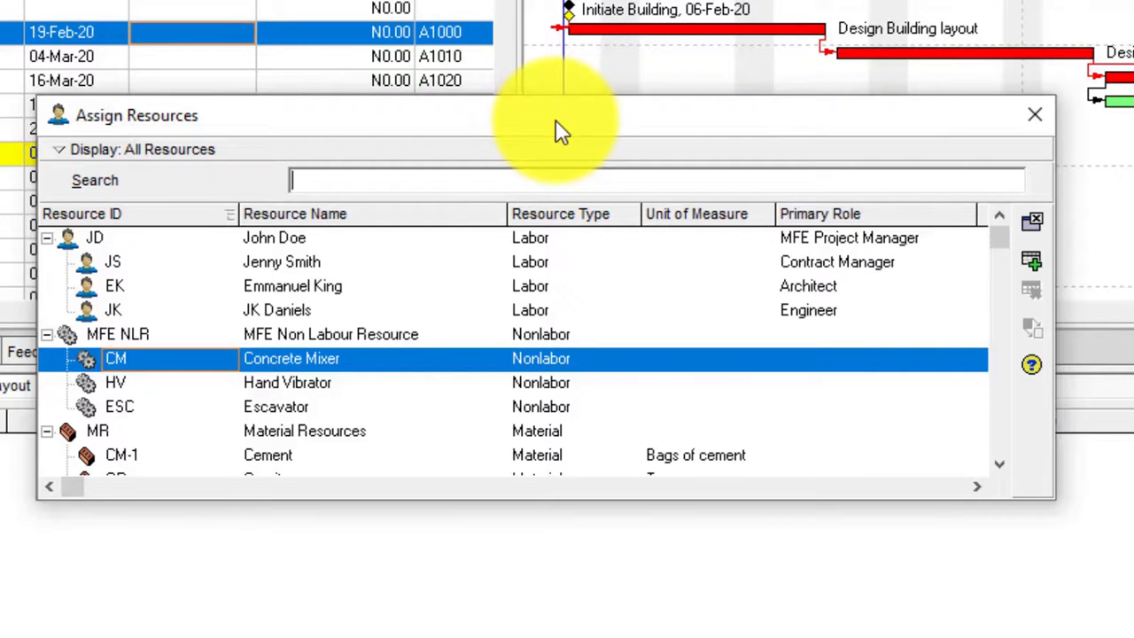
left_click_drag(556, 122, 565, 94)
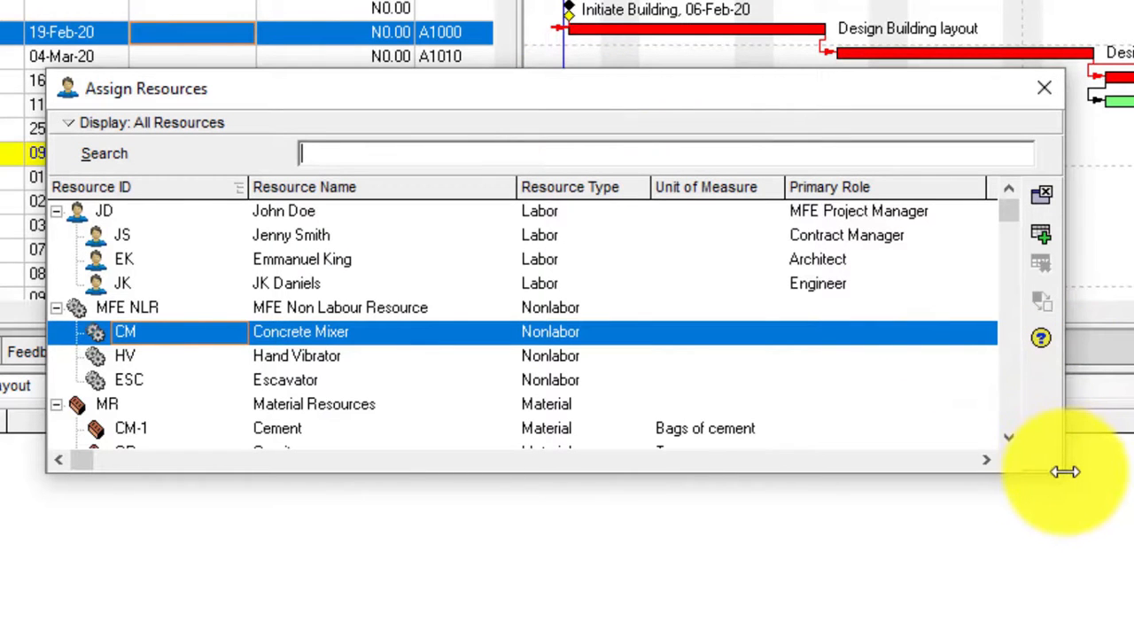
left_click_drag(1066, 475, 1133, 614)
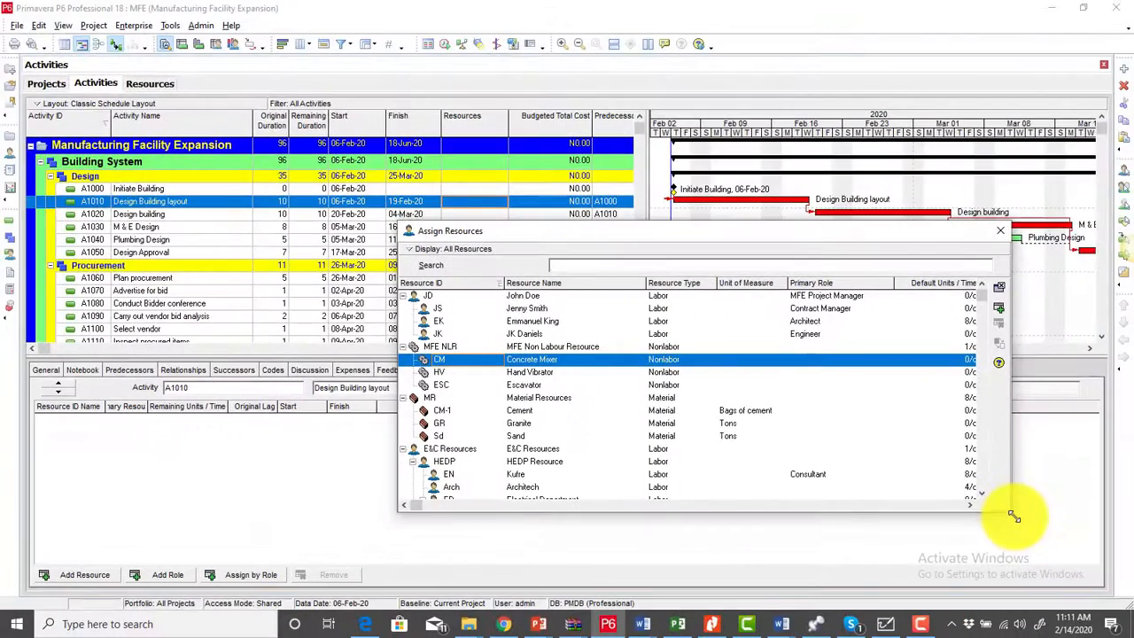
left_click_drag(1014, 516, 749, 373)
left_click_drag(752, 323, 664, 322)
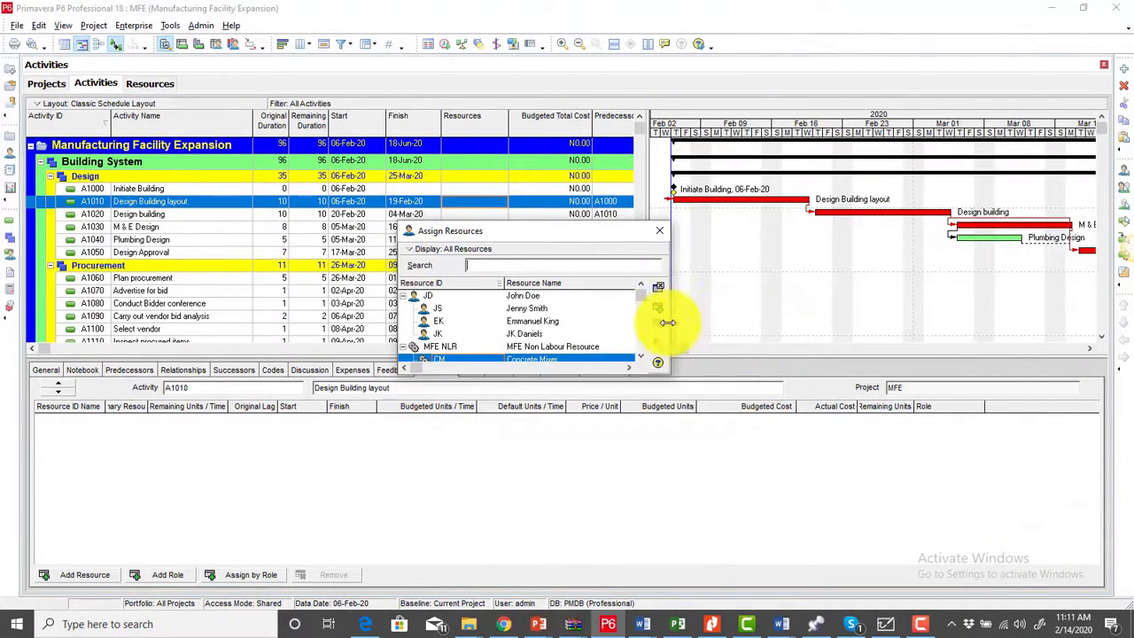
left_click_drag(591, 377, 595, 473)
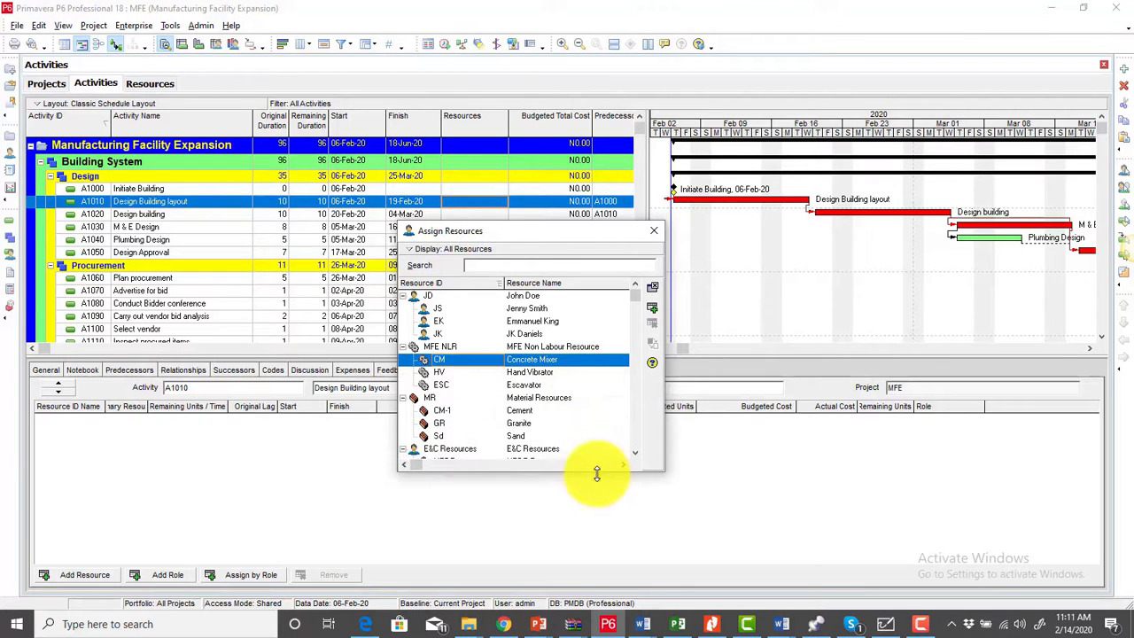
left_click_drag(546, 238, 962, 321)
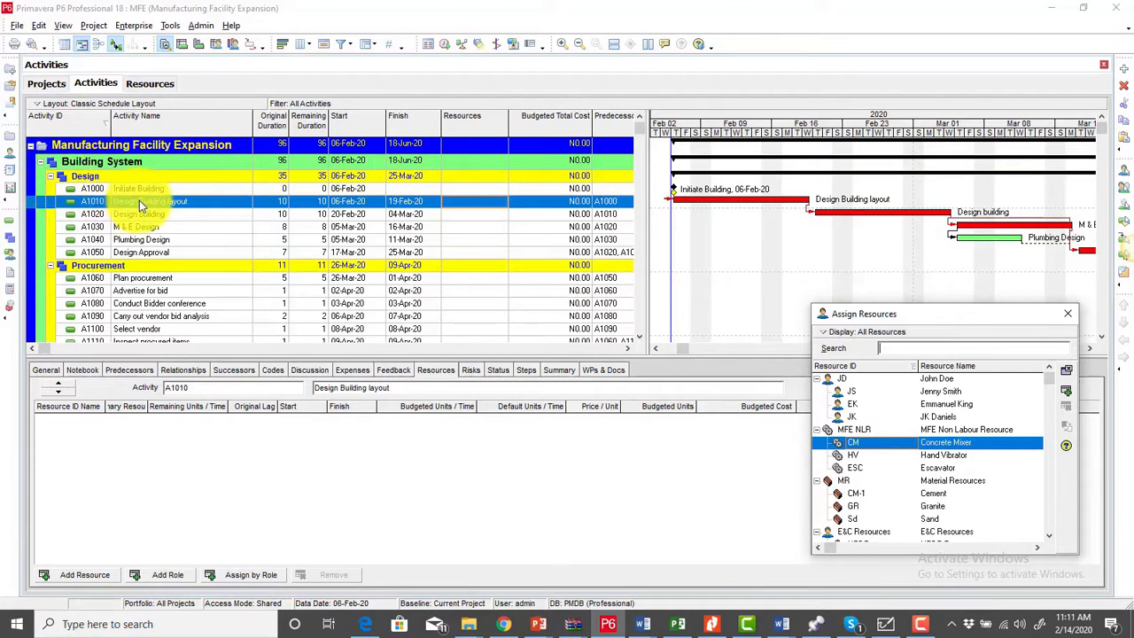
Step: Examine the labor and nonlabor resources available for assignment, with the Initiate Building activity selected
left_click(482, 189)
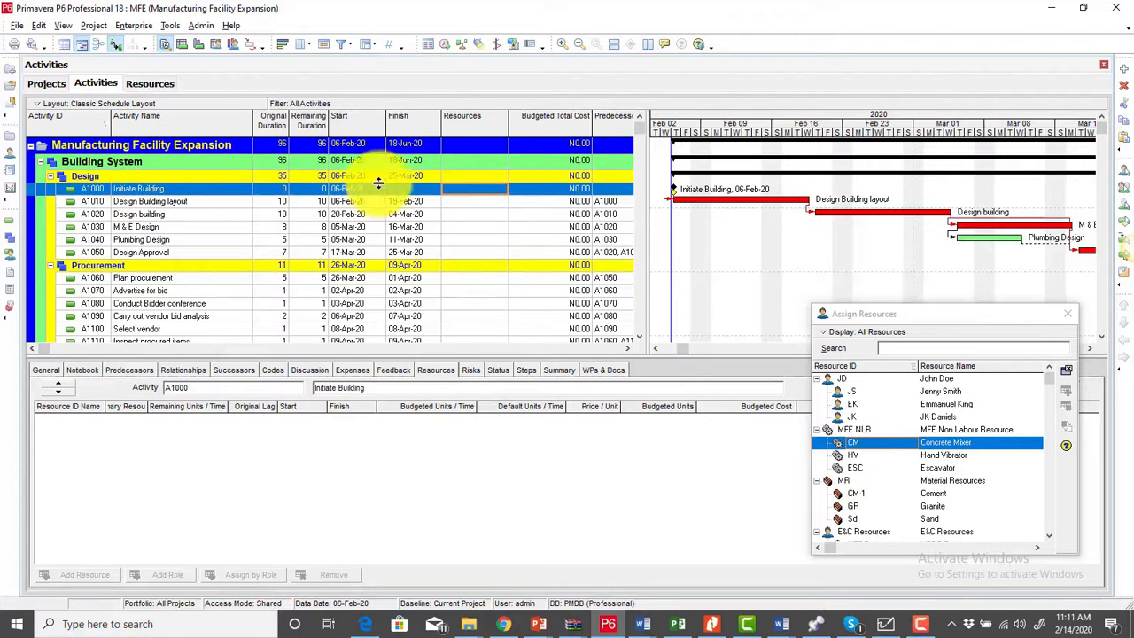
left_click(857, 418)
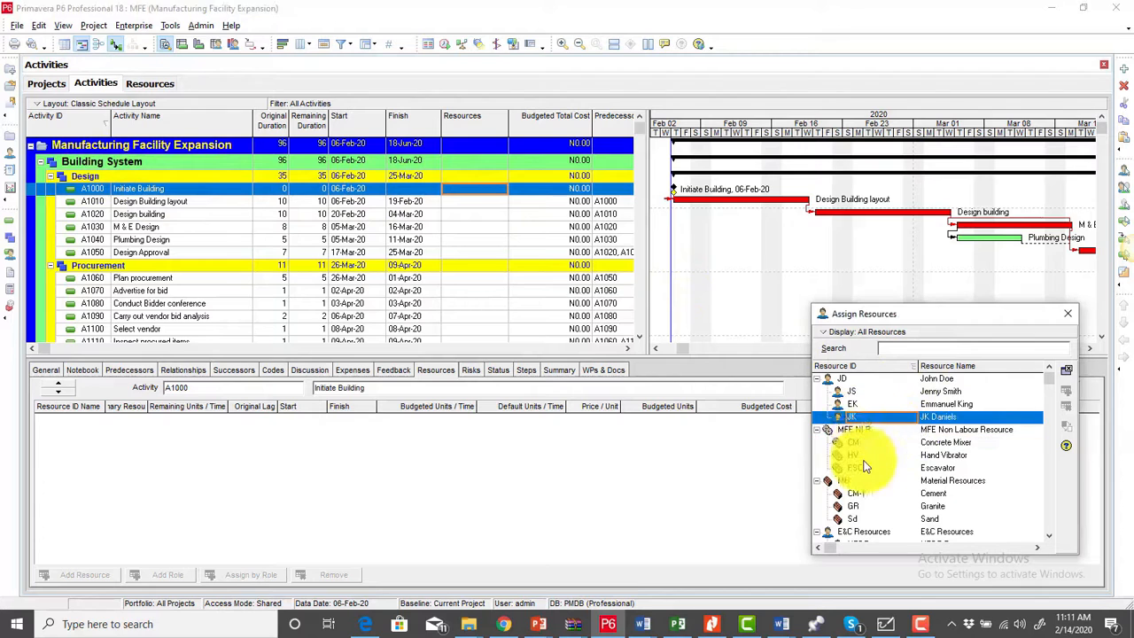
left_click(863, 456)
left_click(861, 404)
left_click(860, 417)
left_click(860, 429)
left_click(862, 406)
left_click(865, 393)
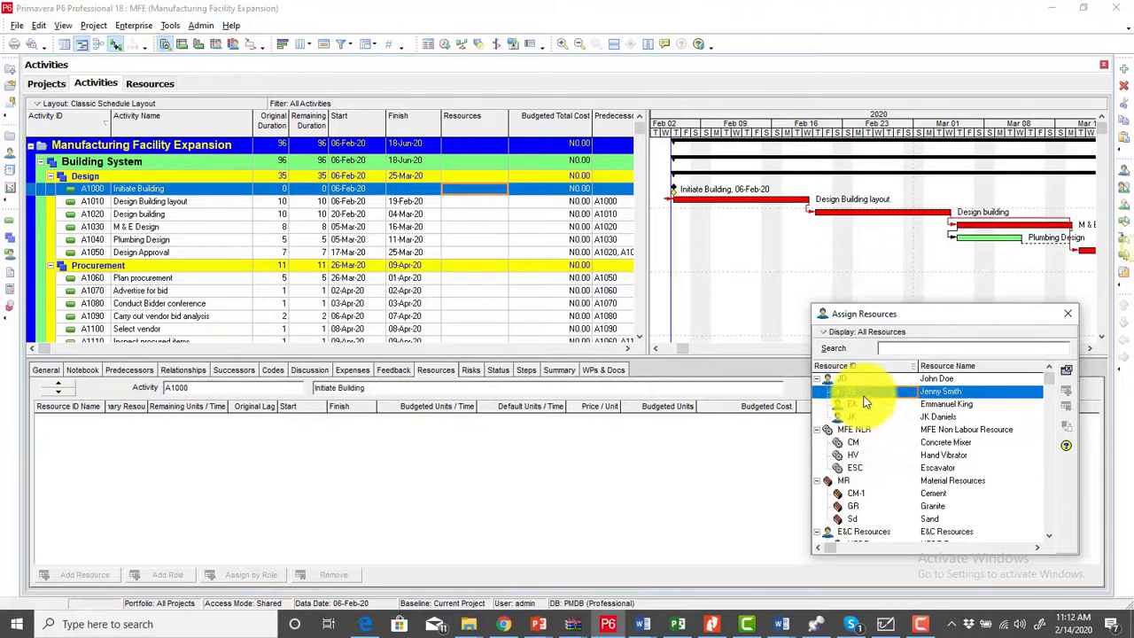
left_click(936, 420)
left_click(950, 406)
left_click(939, 393)
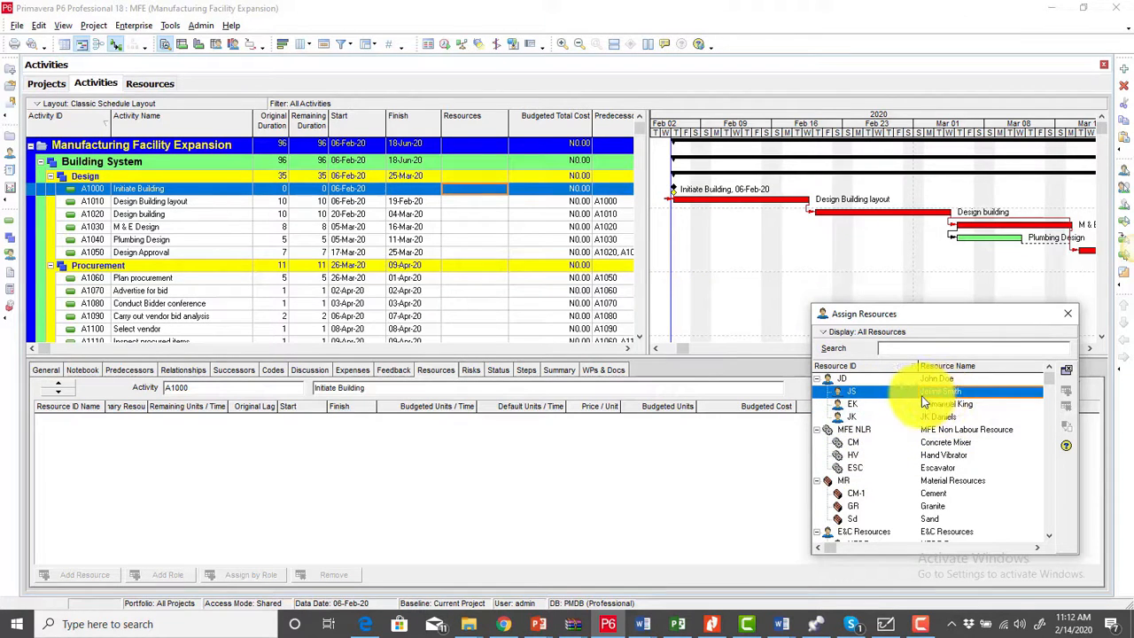
Step: Widen the resource assignment window to show primary roles and assign the Architect resource EK to Design Building layout
left_click(475, 202)
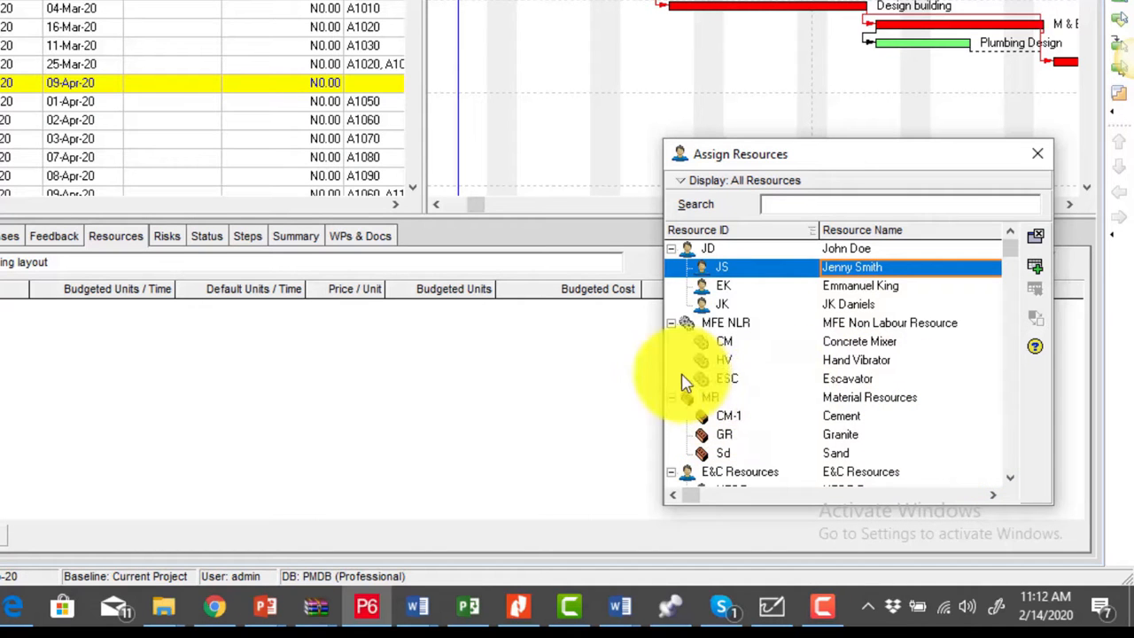
left_click_drag(660, 373, 288, 395)
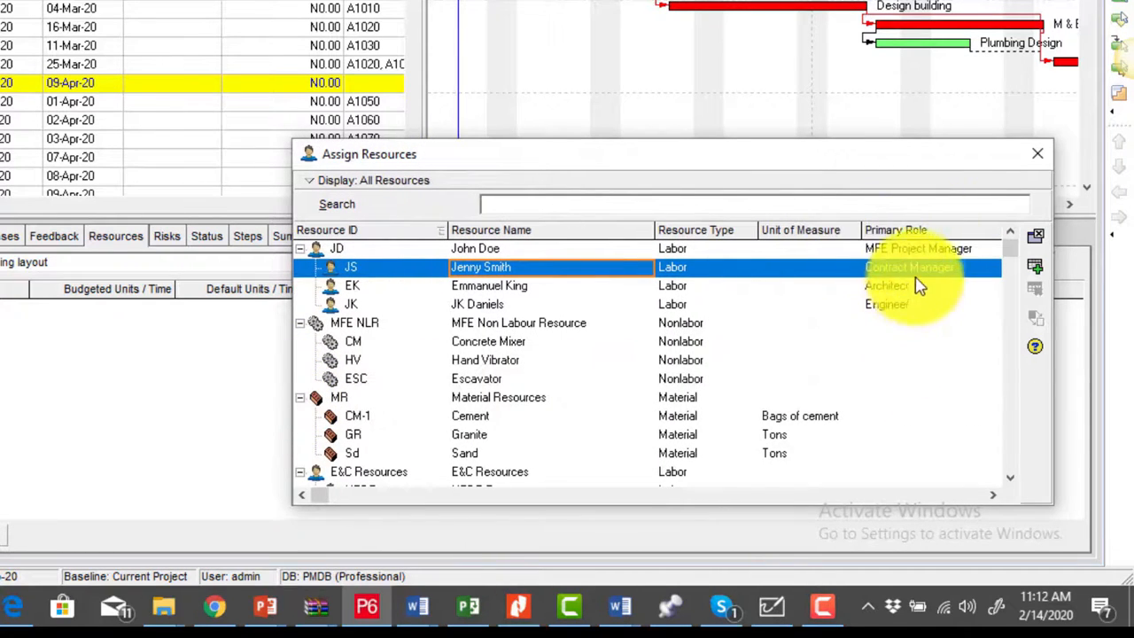
left_click(872, 287)
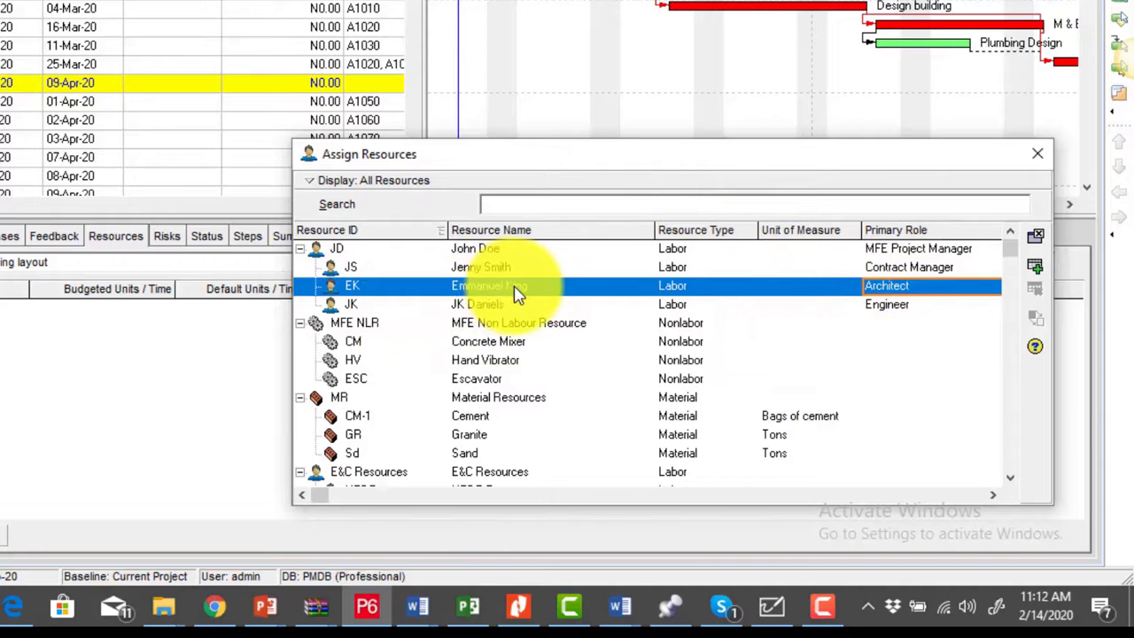
left_click(564, 291)
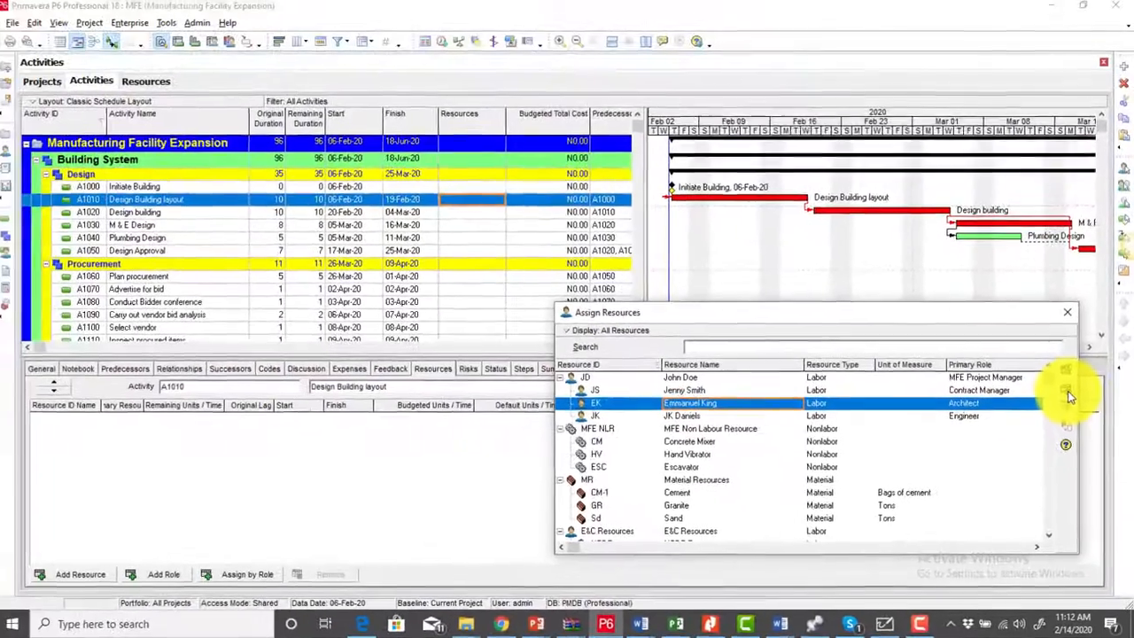
left_click(1041, 278)
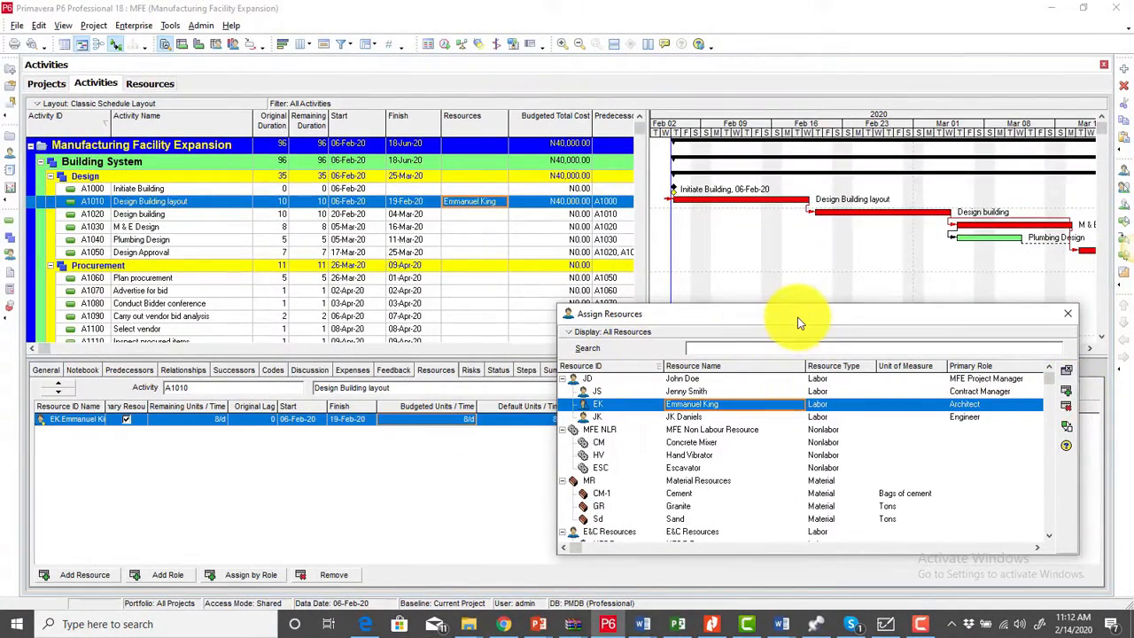
Step: Narrow the resource assignment window and move it over the Gantt chart, clear of the Design Building layout resource details
left_click_drag(797, 323, 802, 370)
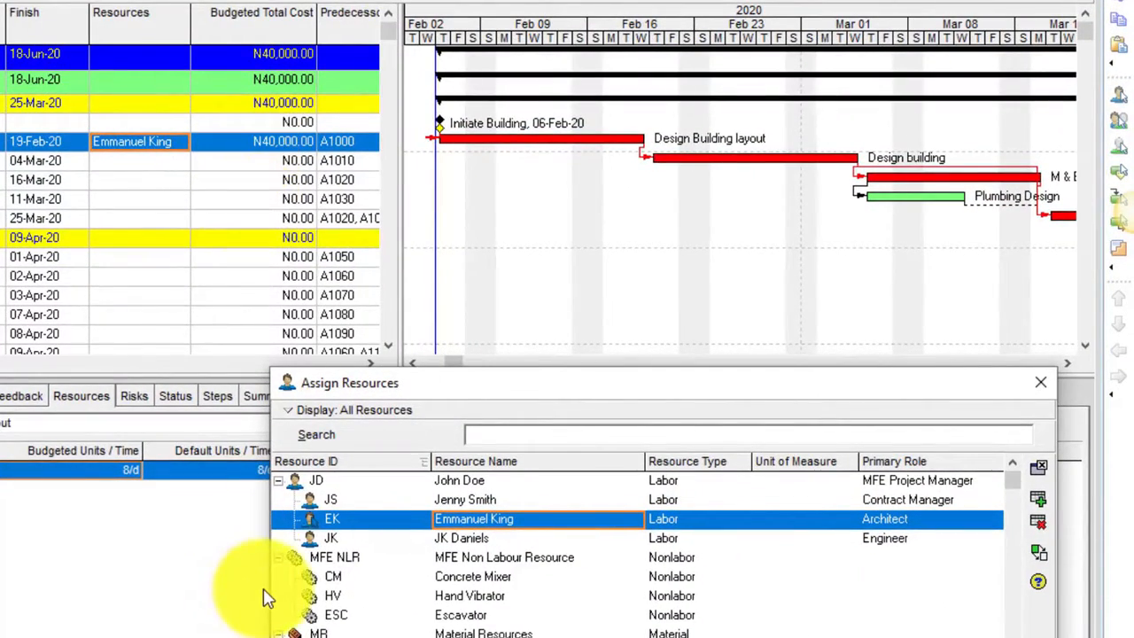
left_click_drag(266, 589, 676, 587)
left_click_drag(848, 389, 608, 1)
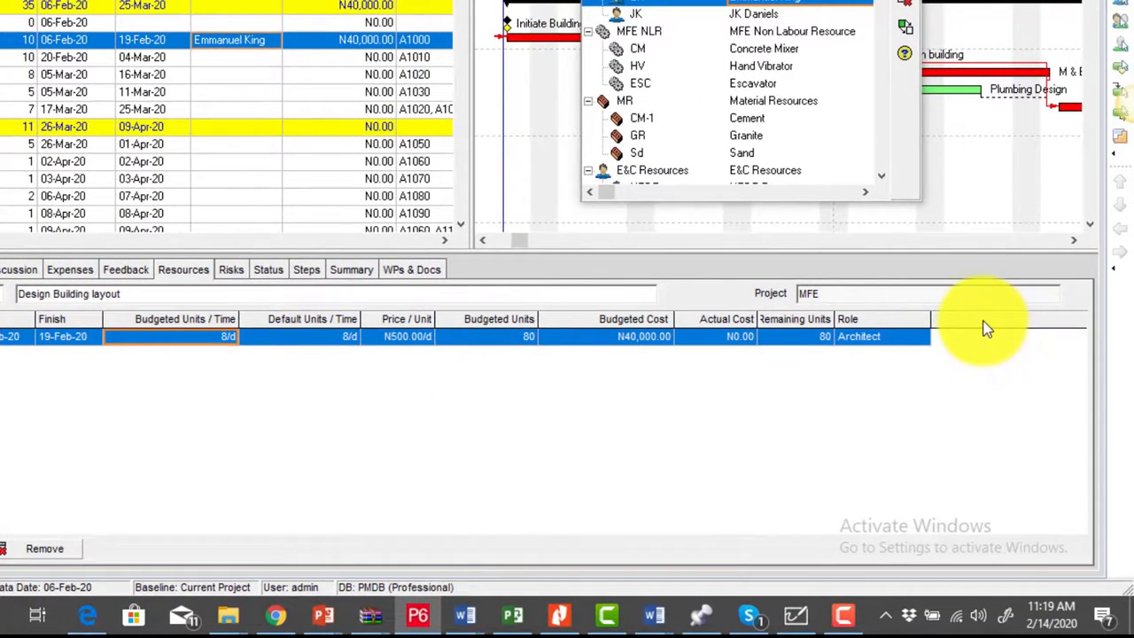
Step: Open the column customization for the resource details of Design Building layout
right_click(599, 401)
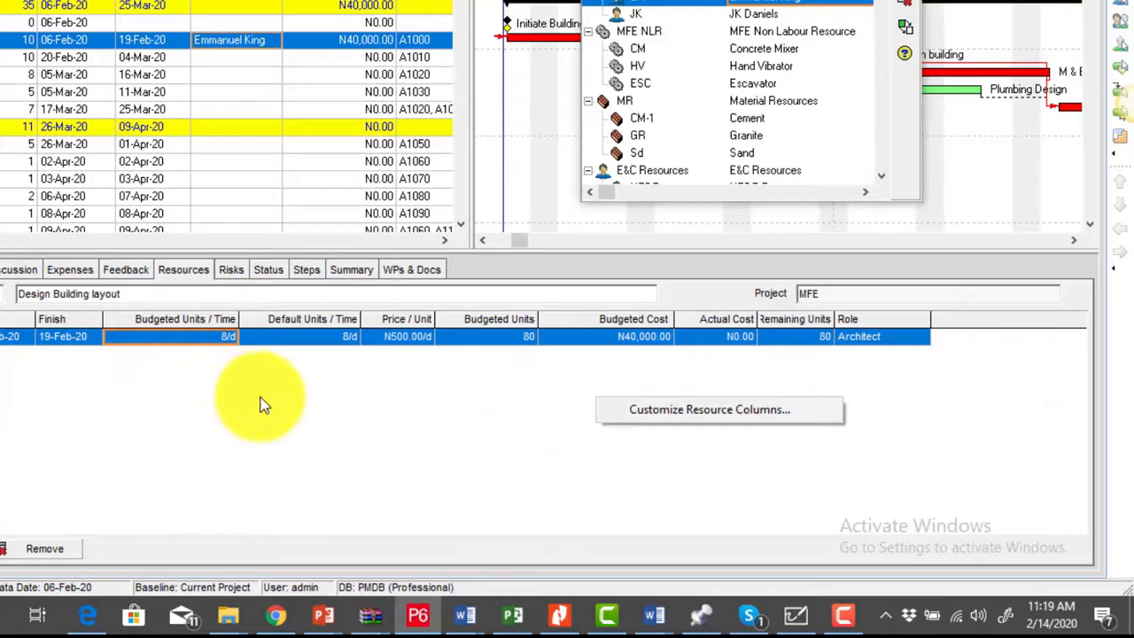
left_click(696, 409)
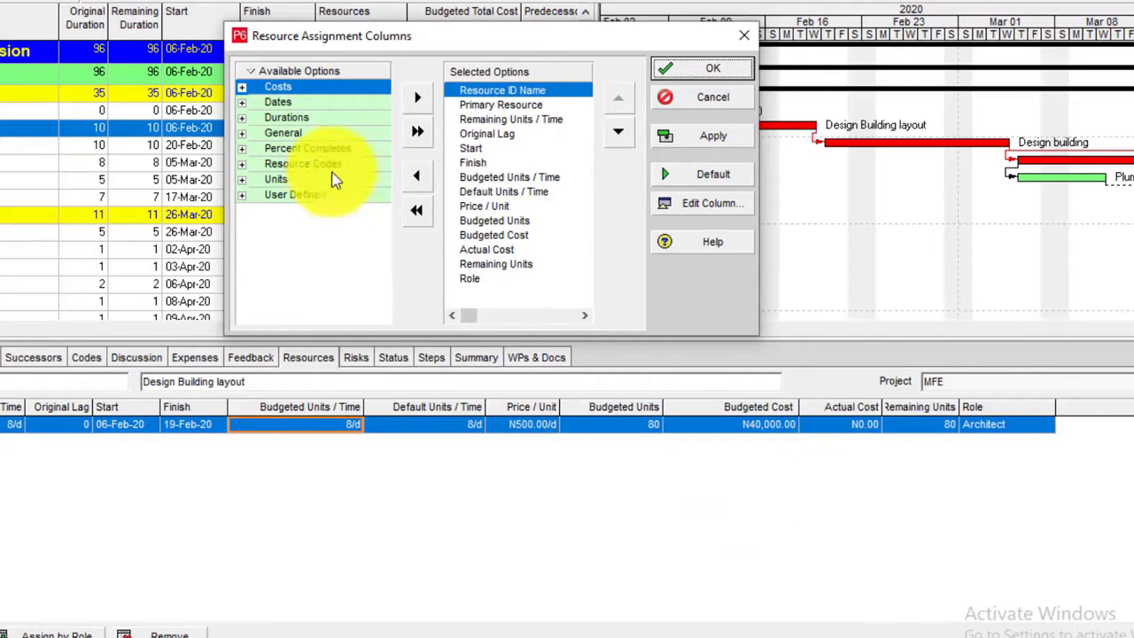
right_click(303, 73)
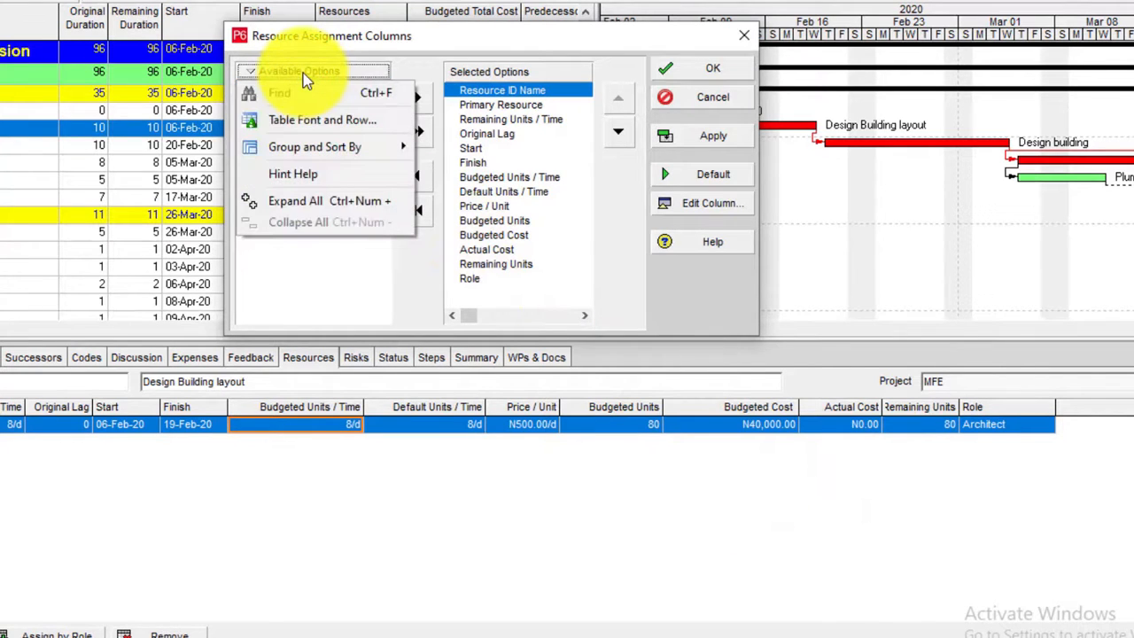
left_click(303, 92)
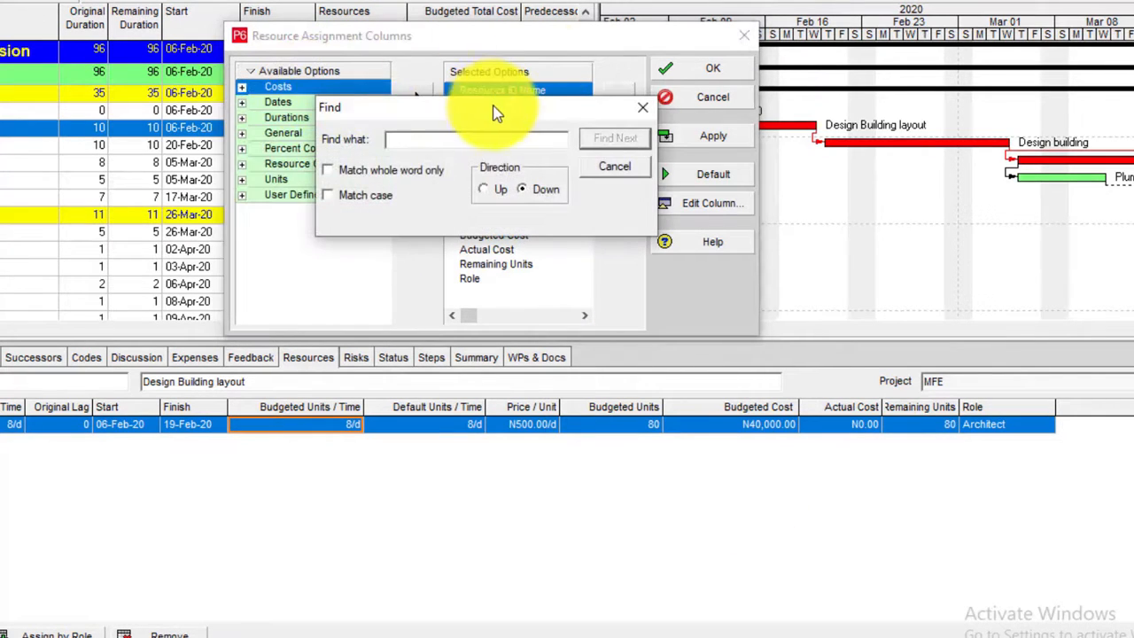
left_click_drag(486, 101, 596, 39)
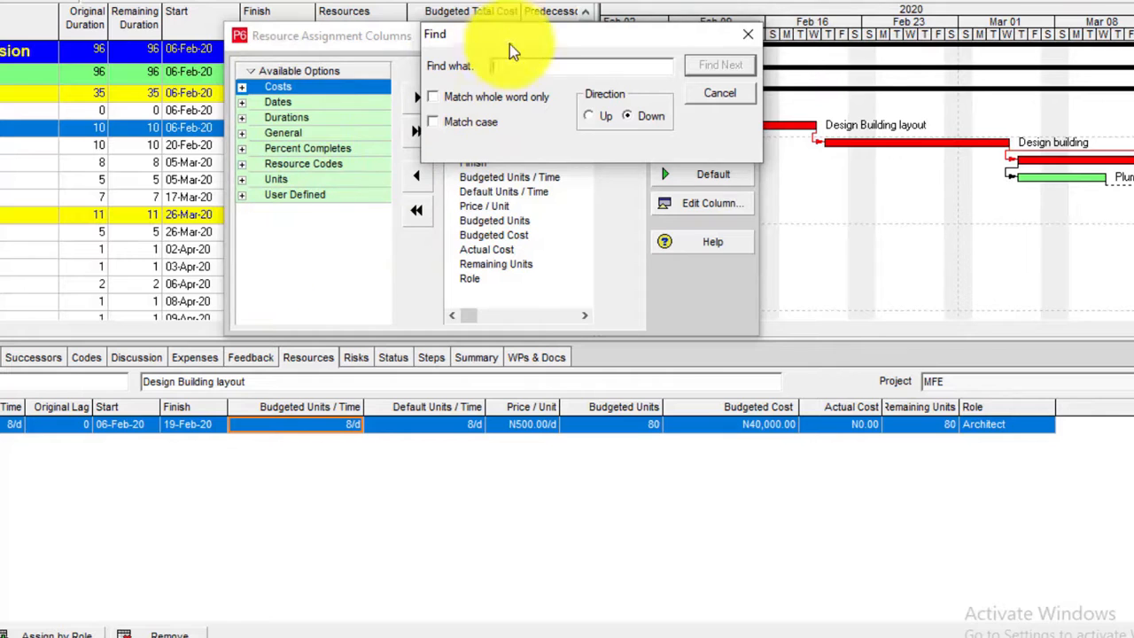
left_click_drag(514, 39, 692, 5)
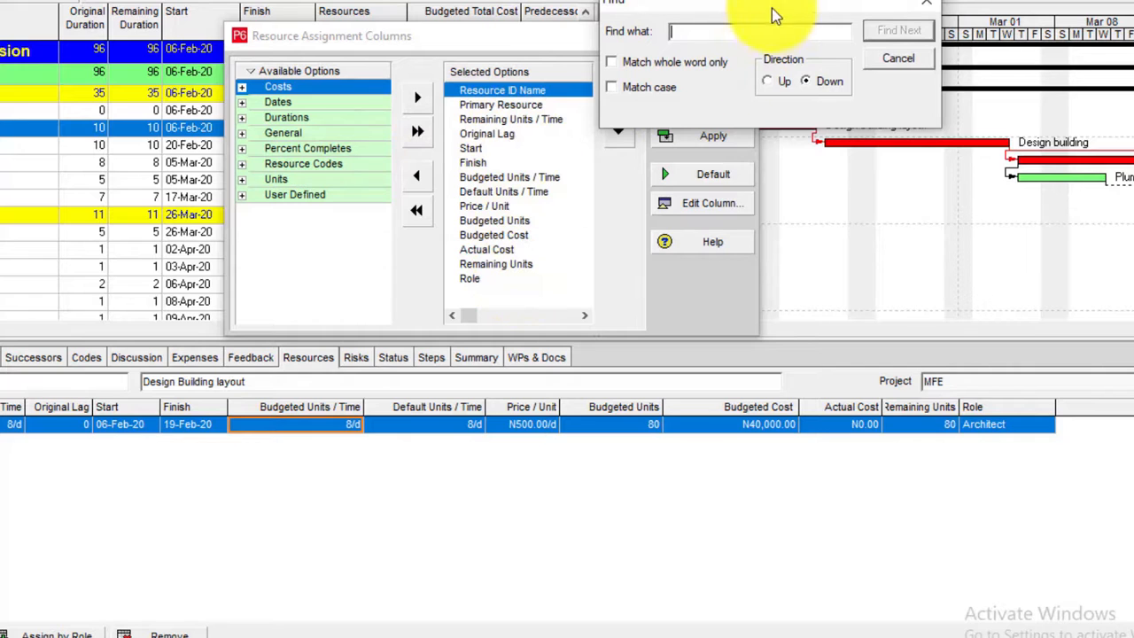
left_click_drag(773, 11, 817, 0)
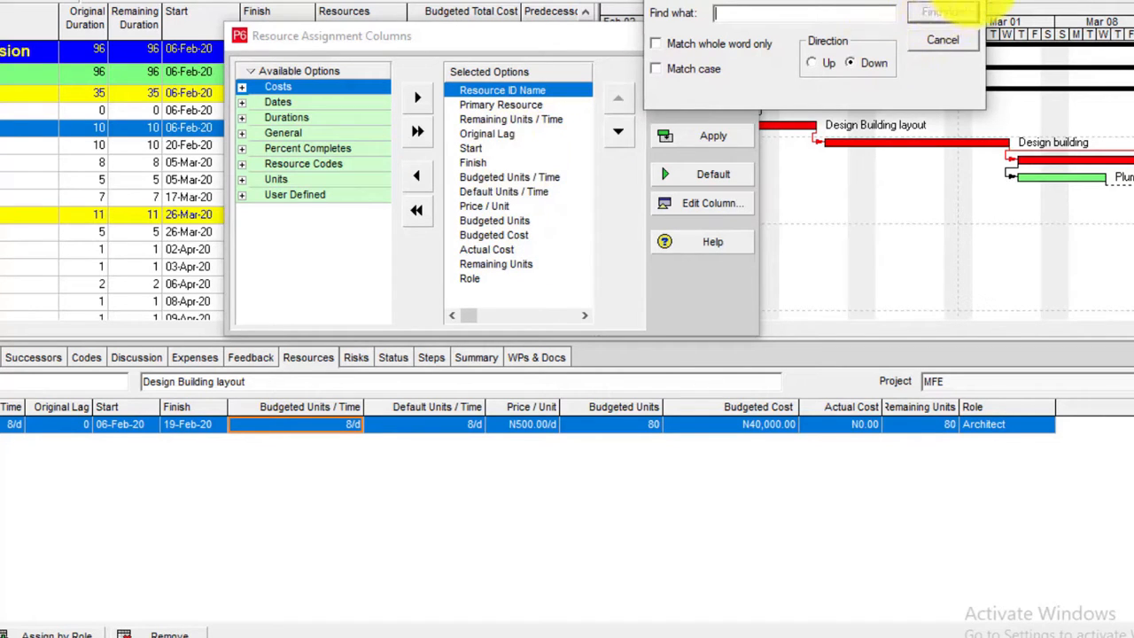
left_click(942, 40)
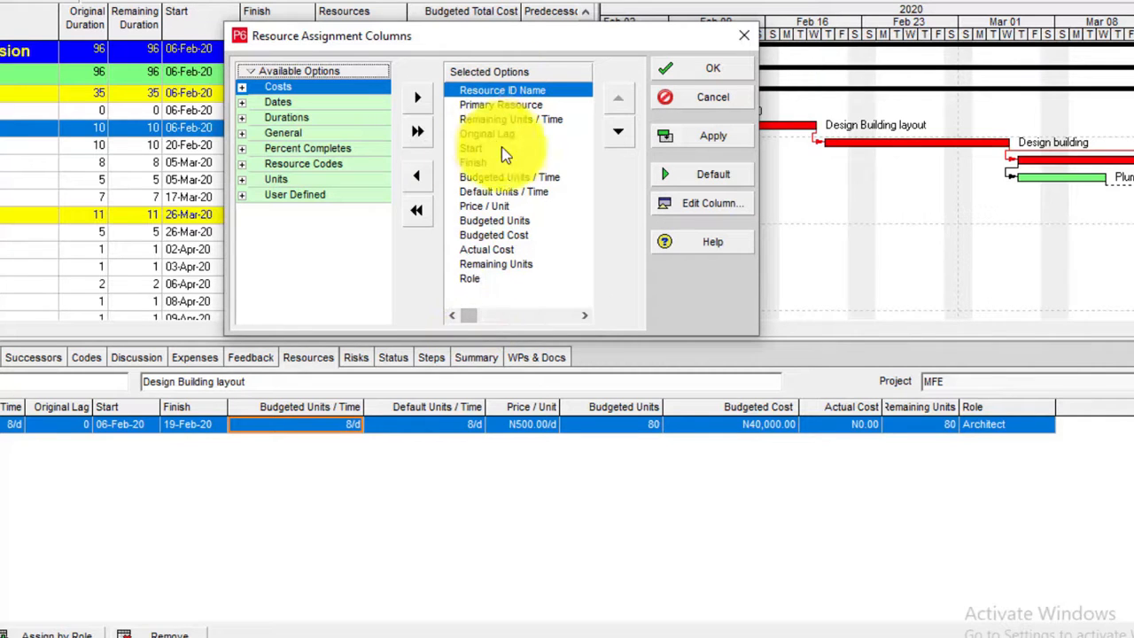
Step: Remove Budgeted Units / Time from the selected resource assignment columns and accept the column selection
left_click(510, 178)
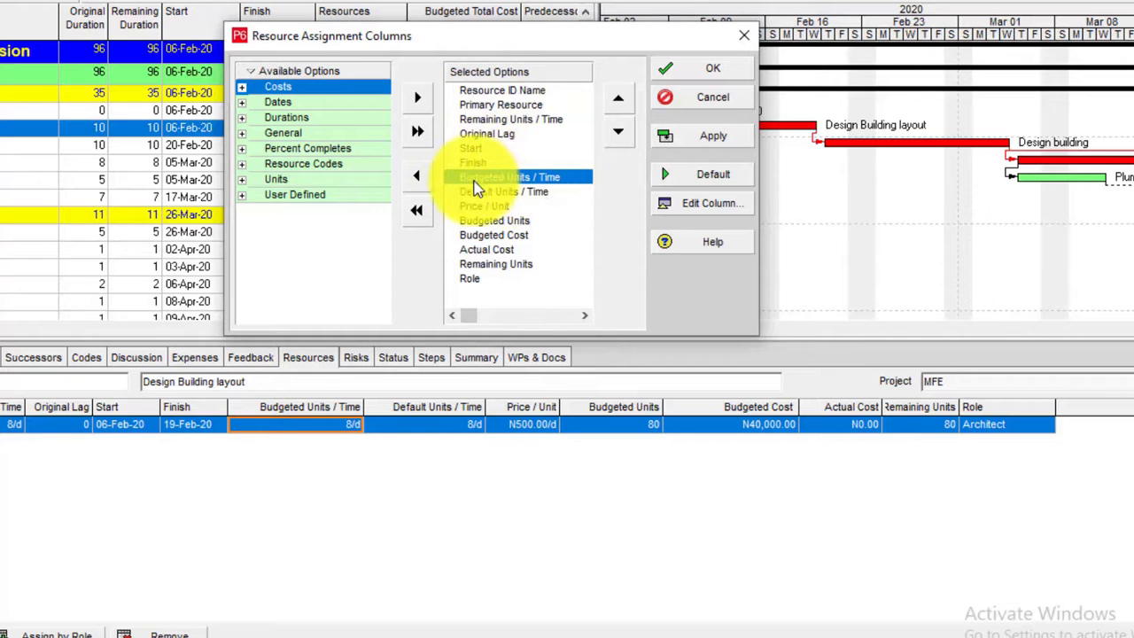
left_click(417, 177)
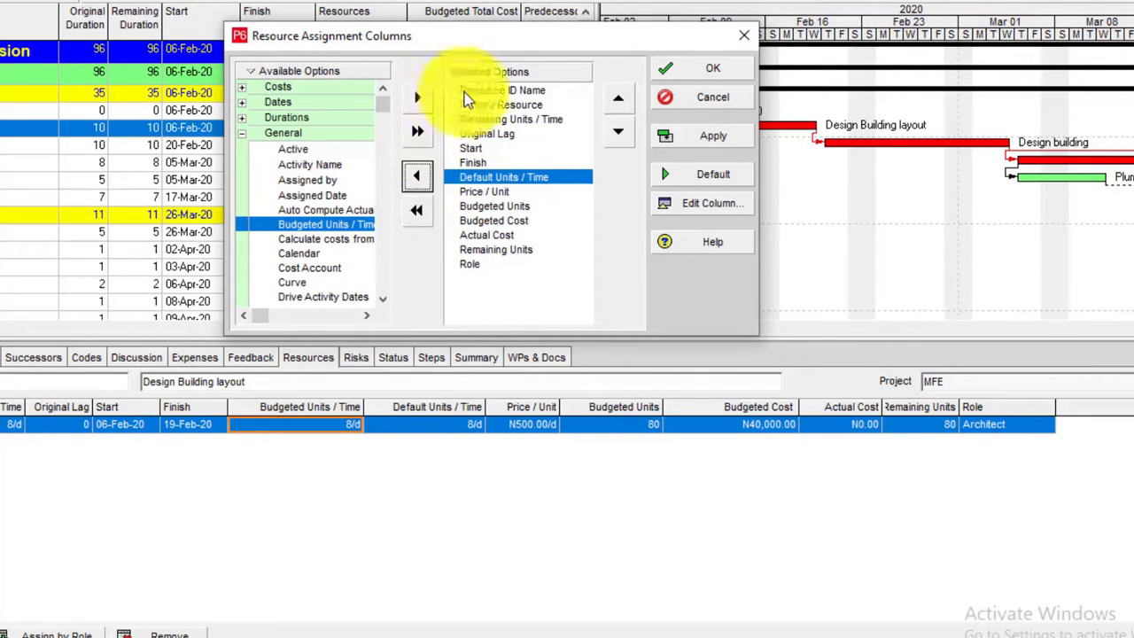
left_click(720, 69)
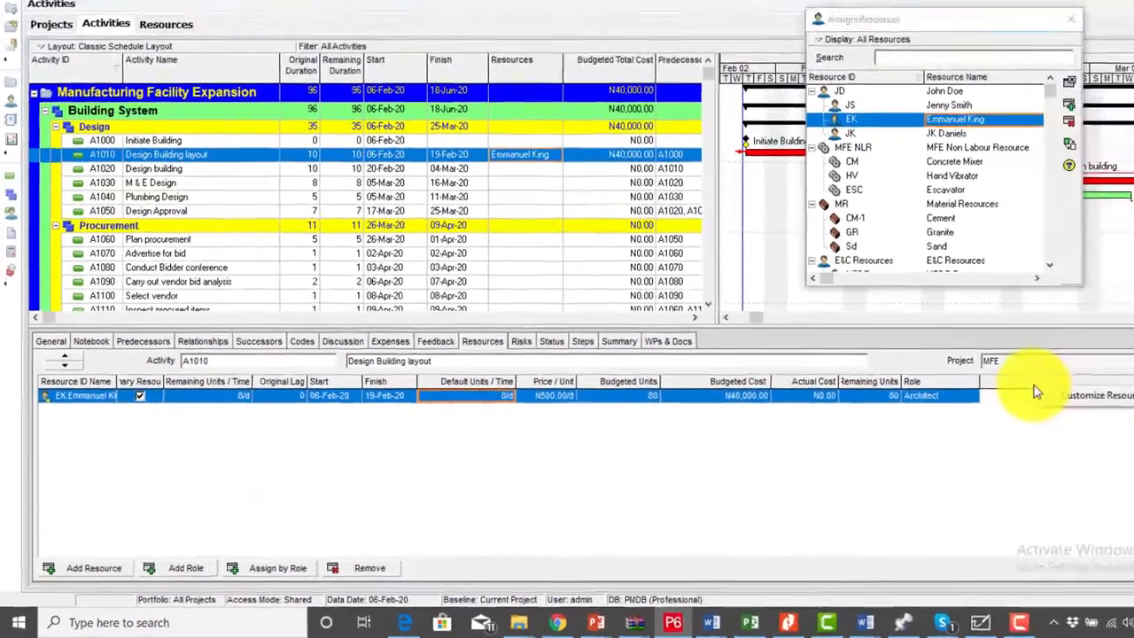
Step: Open the resource column customization for Design Building layout and find "budgeted units / time" among the available options
right_click(982, 419)
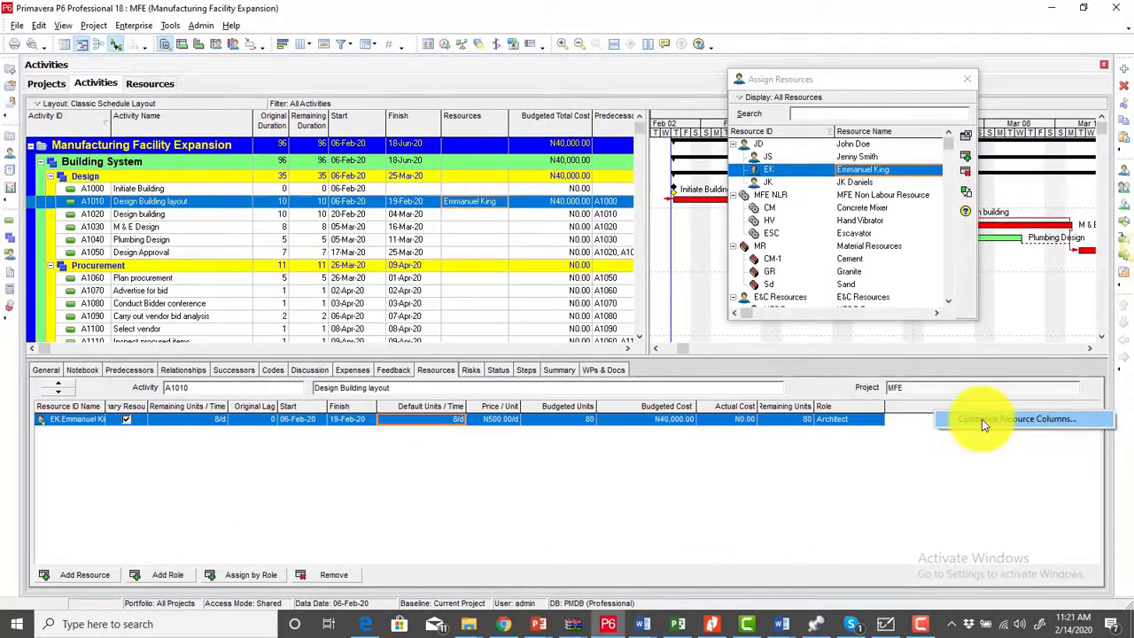
left_click(982, 420)
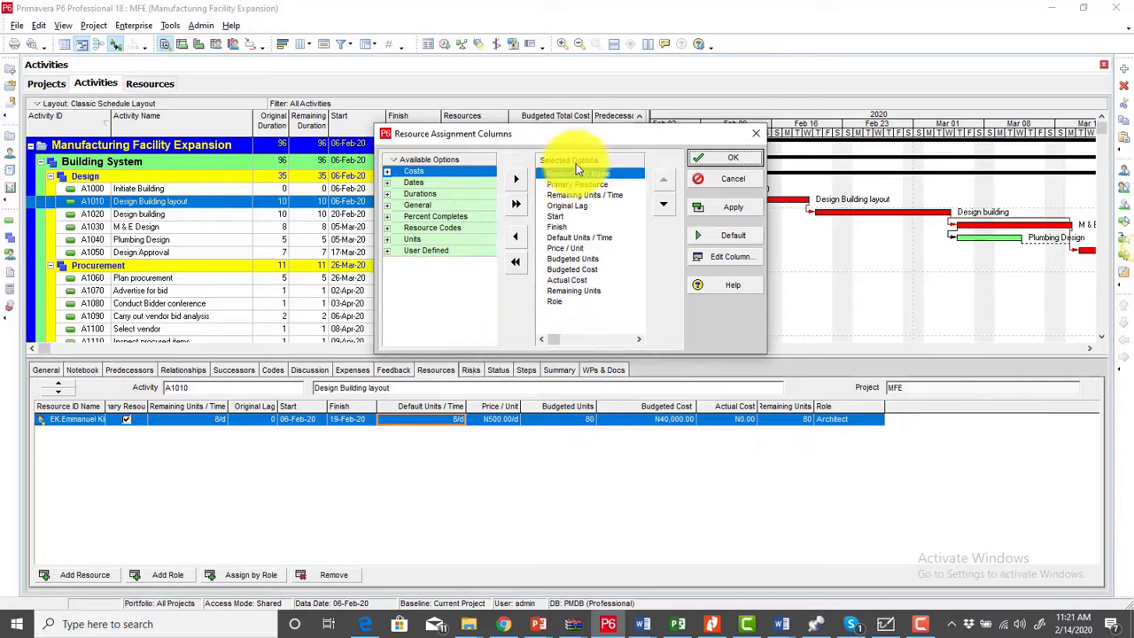
right_click(458, 162)
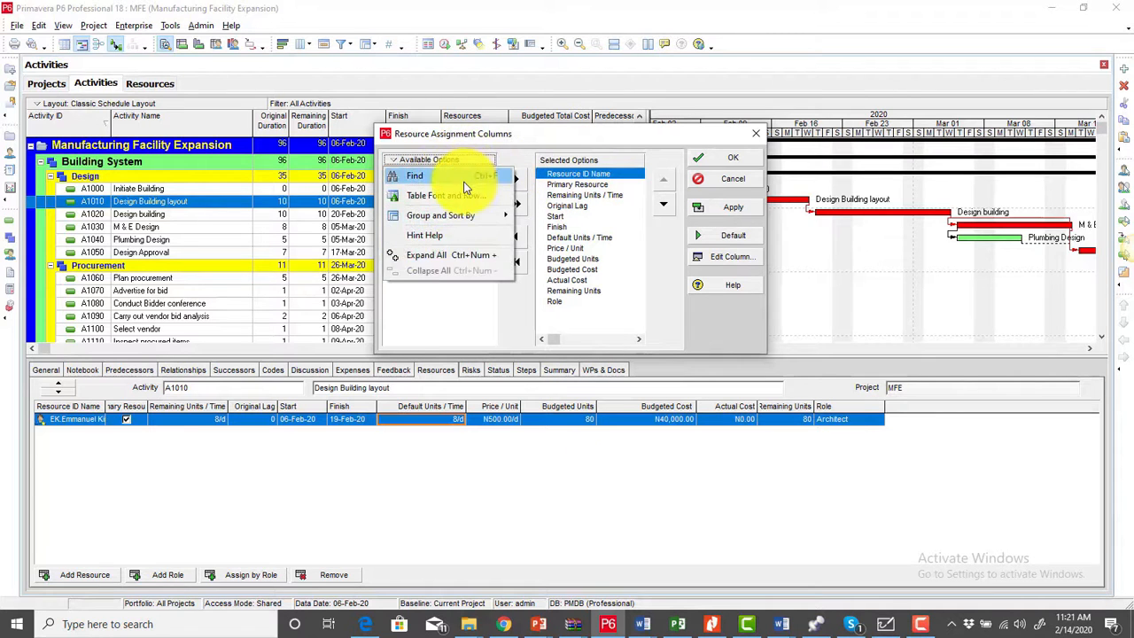
left_click(456, 175)
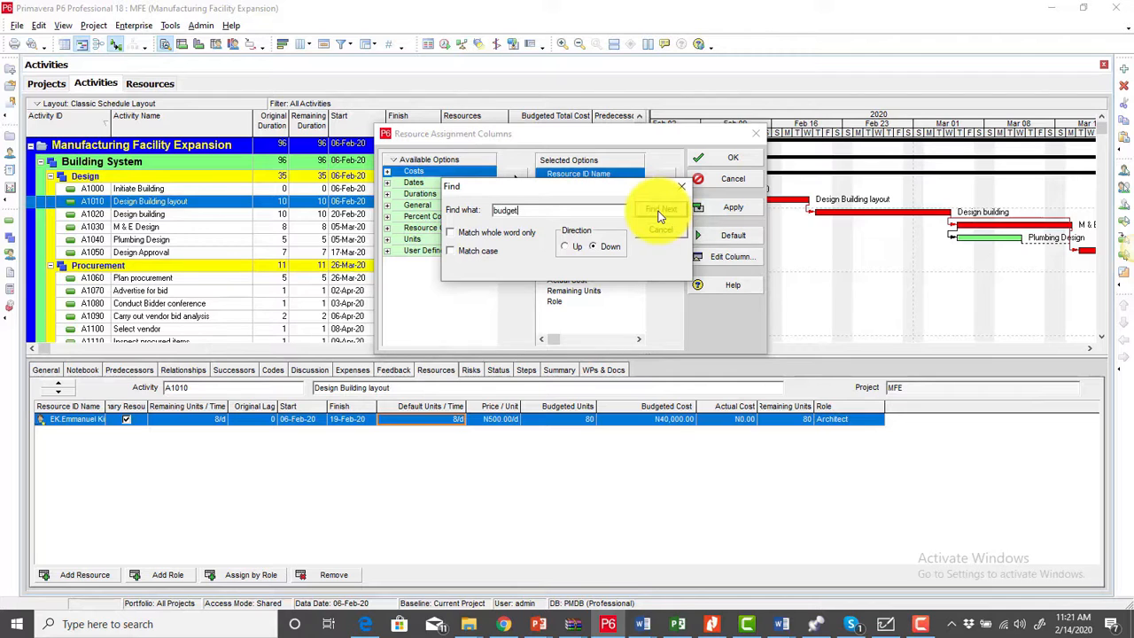
type("budgeted units/time")
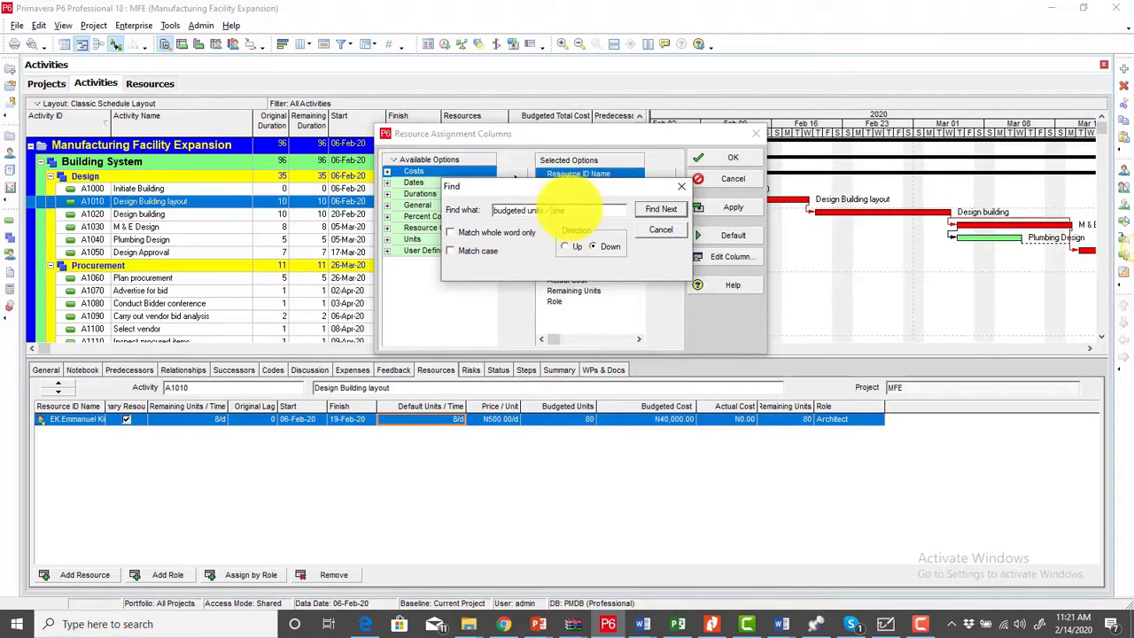
left_click(659, 213)
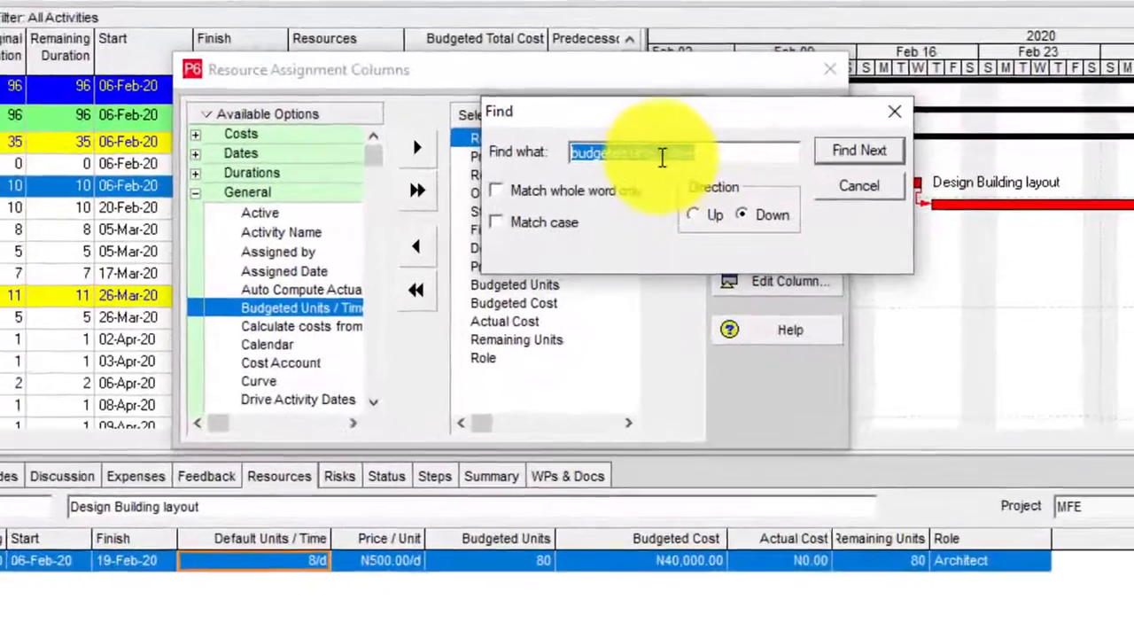
Step: Move the Find window clear of the column lists and add Budgeted Units / Time to the selected resource assignment columns
left_click(544, 210)
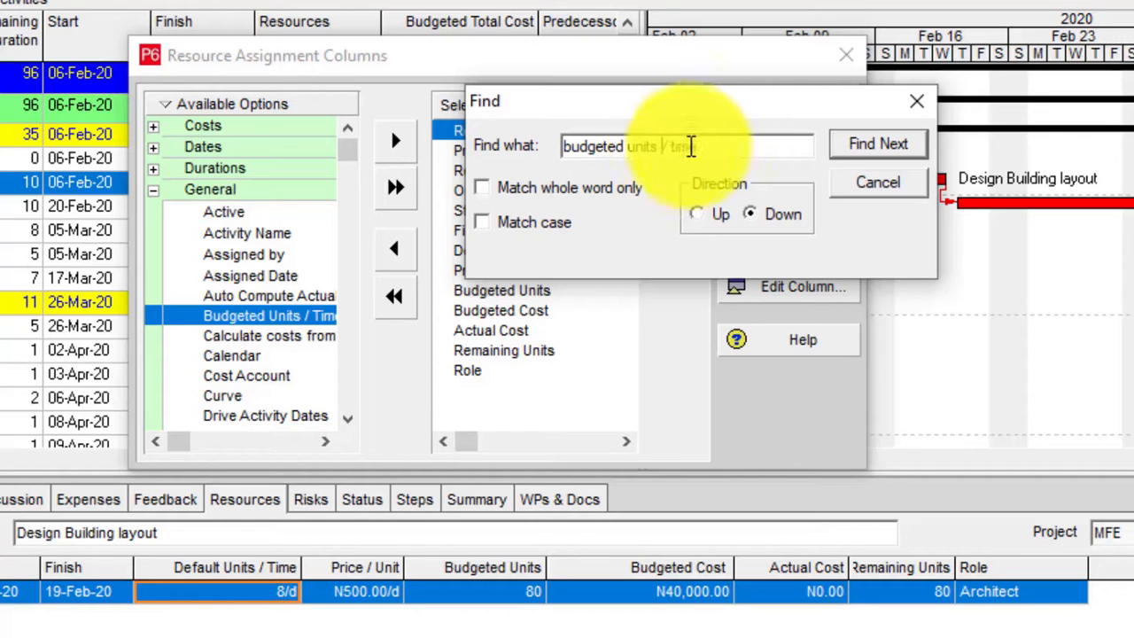
left_click_drag(682, 113, 690, 80)
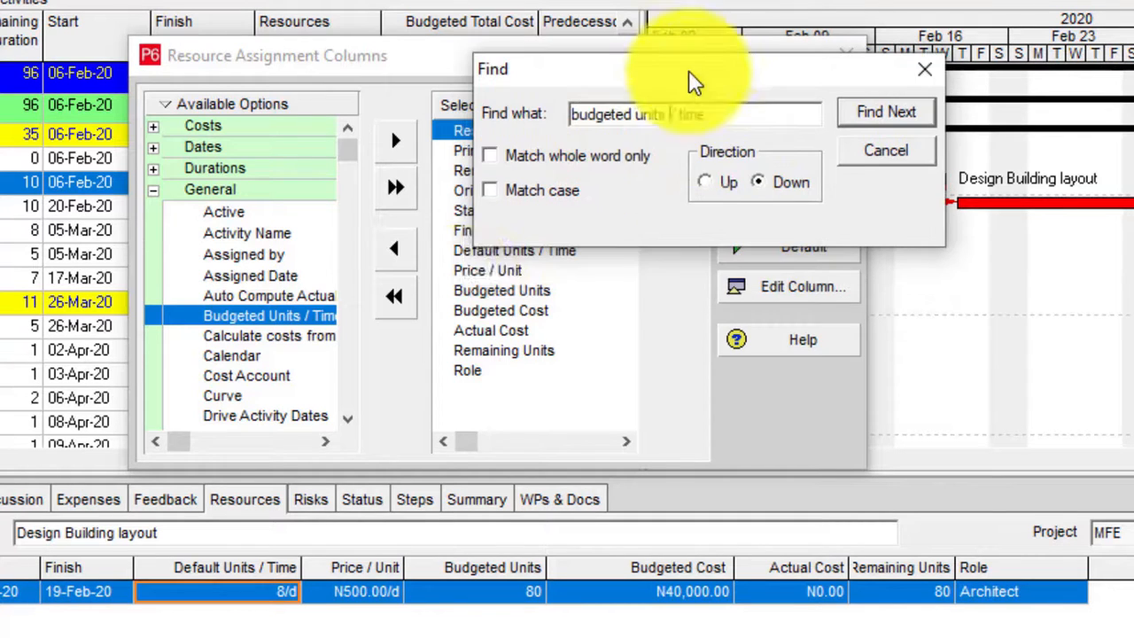
left_click(275, 324)
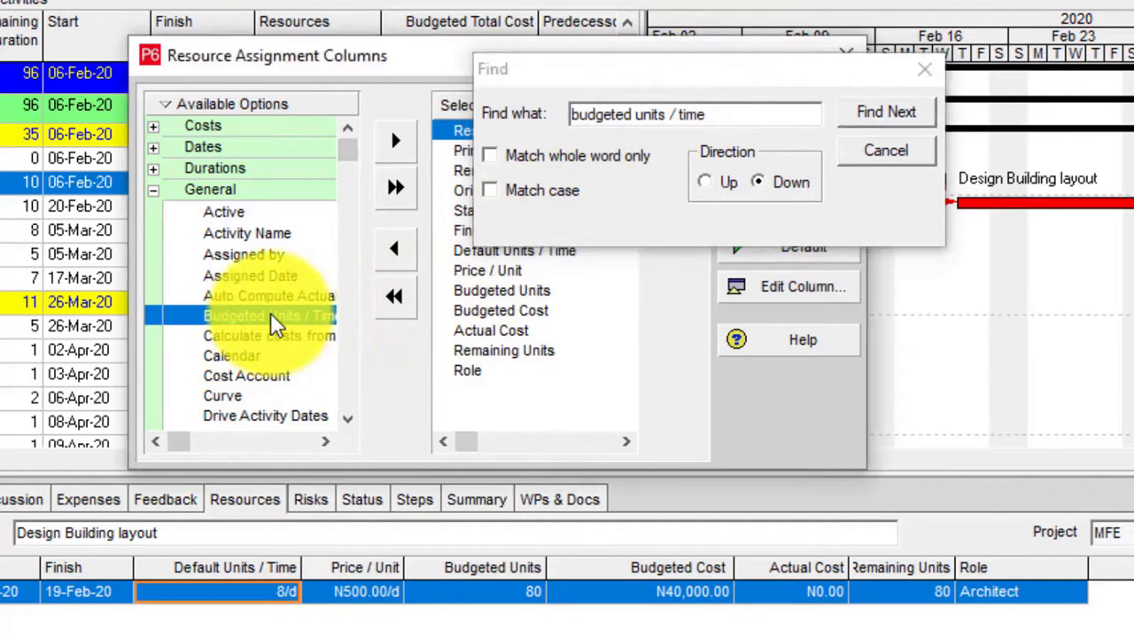
left_click_drag(703, 76, 400, 0)
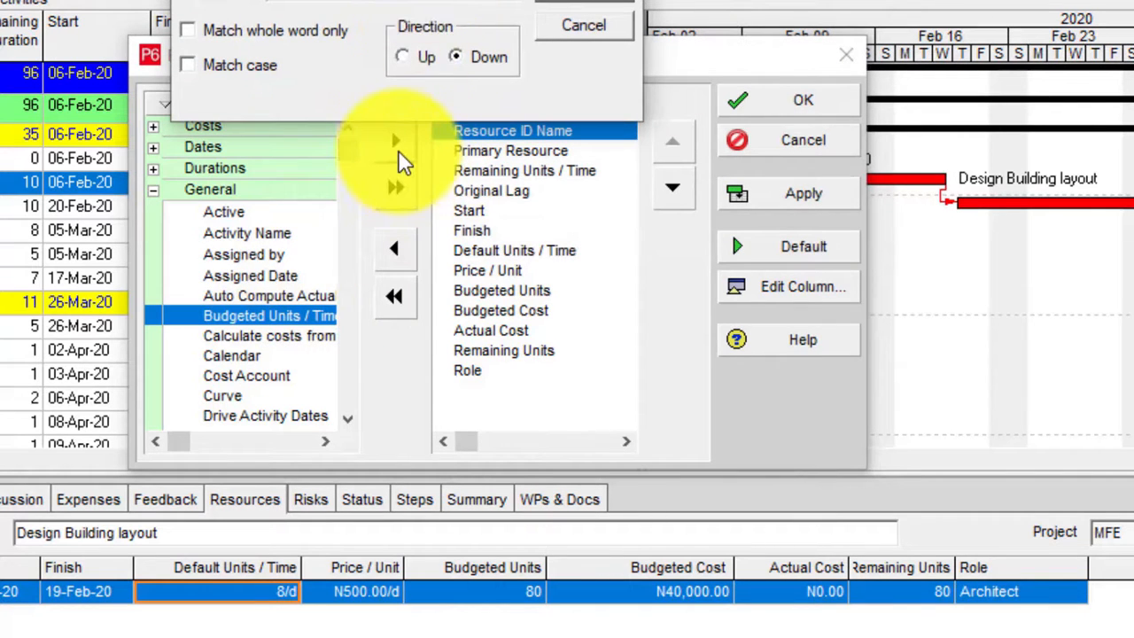
left_click(394, 142)
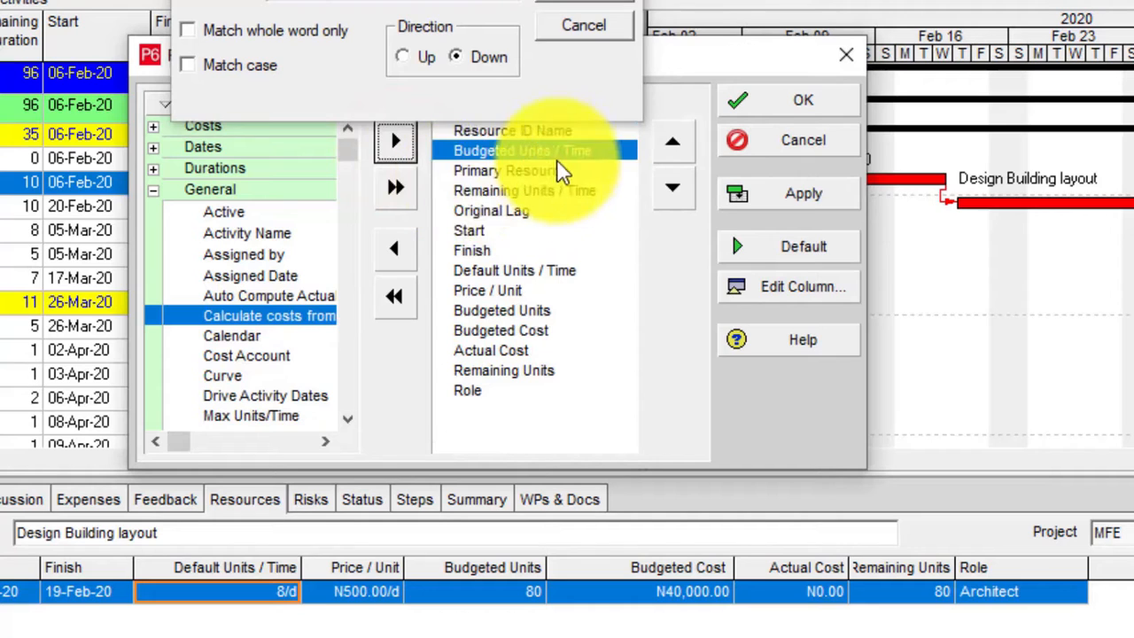
Step: Reorder the selected columns so that Budgeted Units / Time comes directly after Default Units / Time
left_click(675, 187)
left_click(675, 187)
left_click(675, 187)
left_click(675, 187)
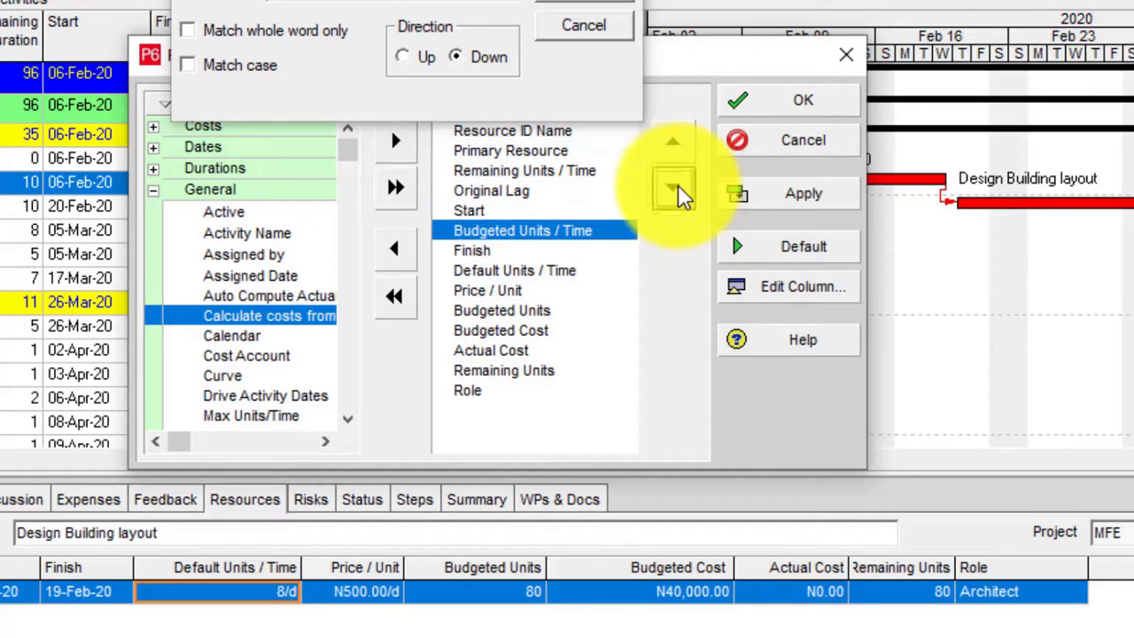
left_click(675, 187)
left_click(675, 187)
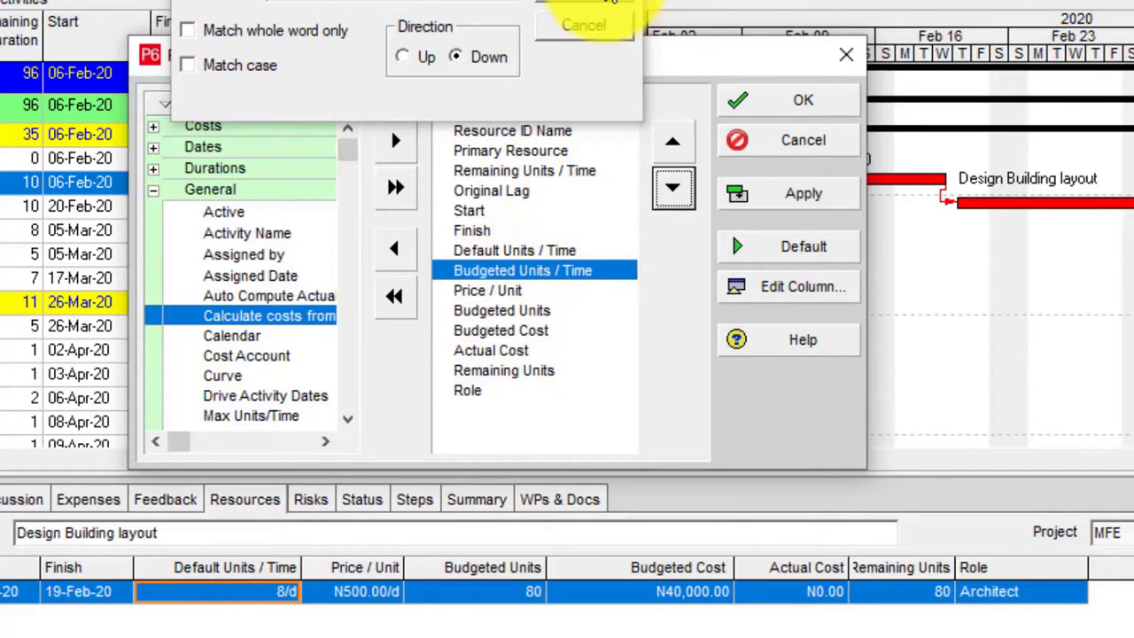
Step: Close the Find window, then apply and accept the resource assignment column selection
left_click(625, 0)
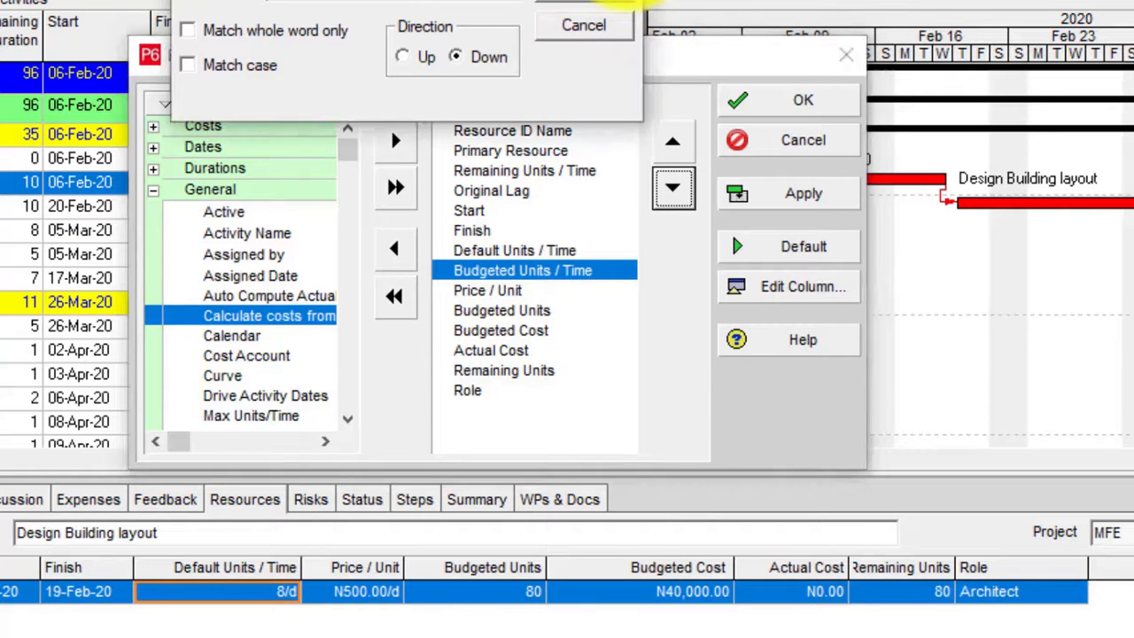
left_click(583, 25)
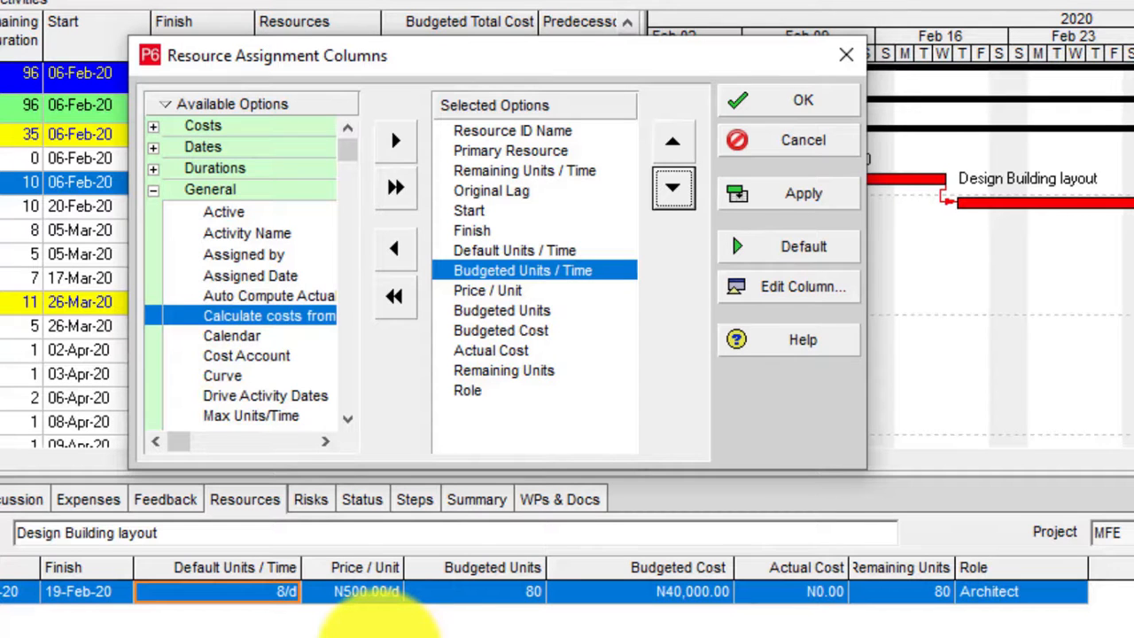
left_click(800, 199)
left_click(797, 200)
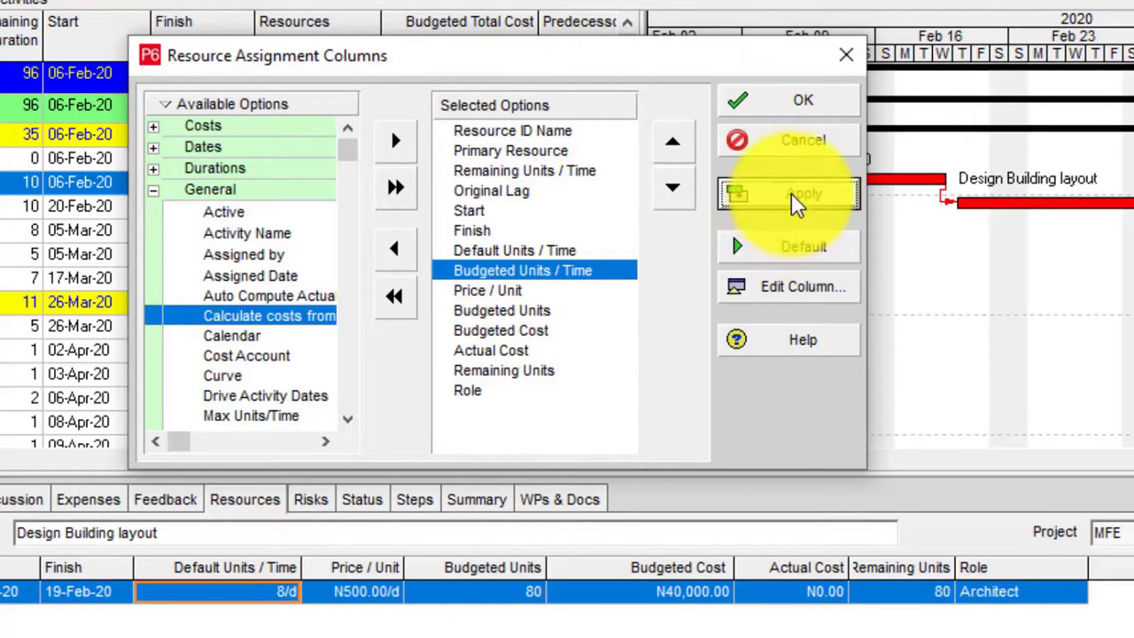
left_click(806, 98)
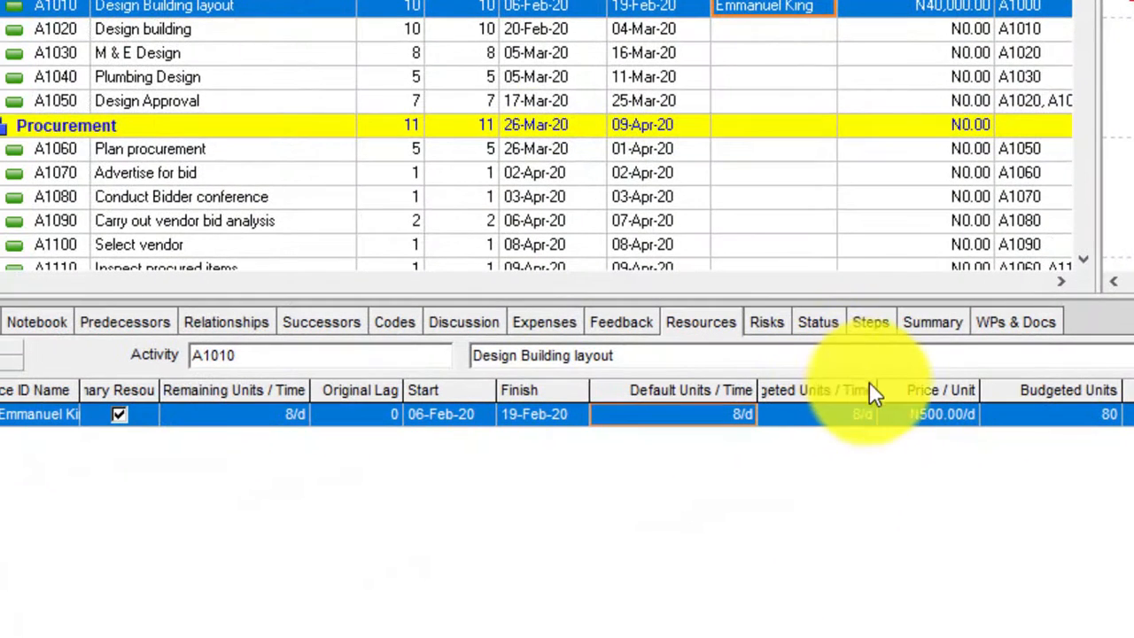
Step: Widen the Budgeted Units / Time column to show its full heading and select the Architect assignment's value in it
left_click_drag(874, 390, 953, 393)
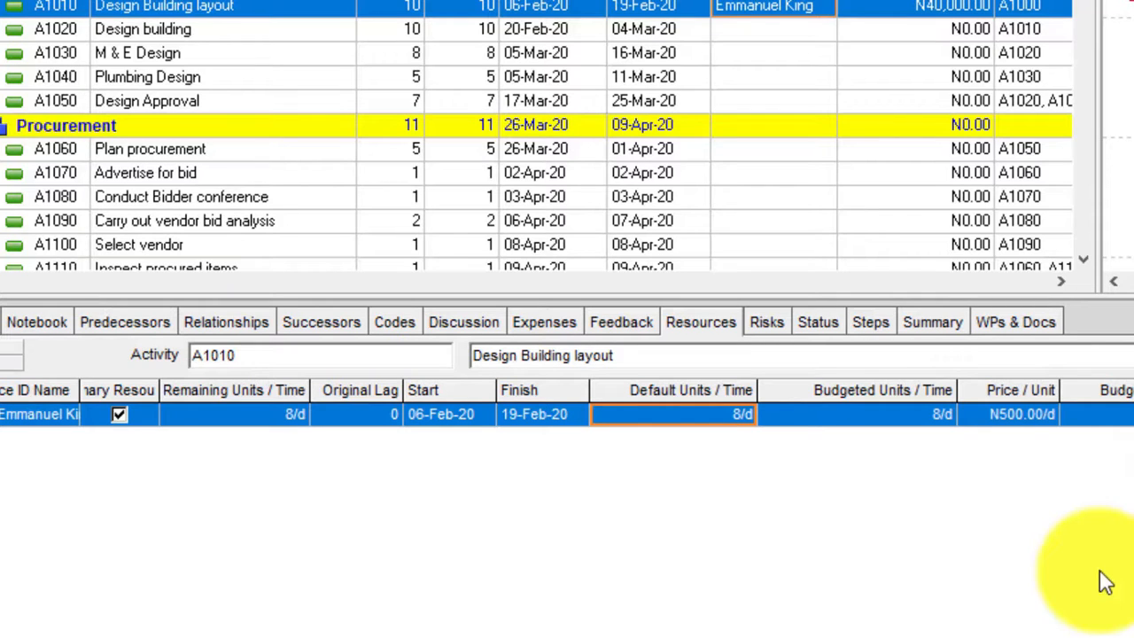
left_click(872, 414)
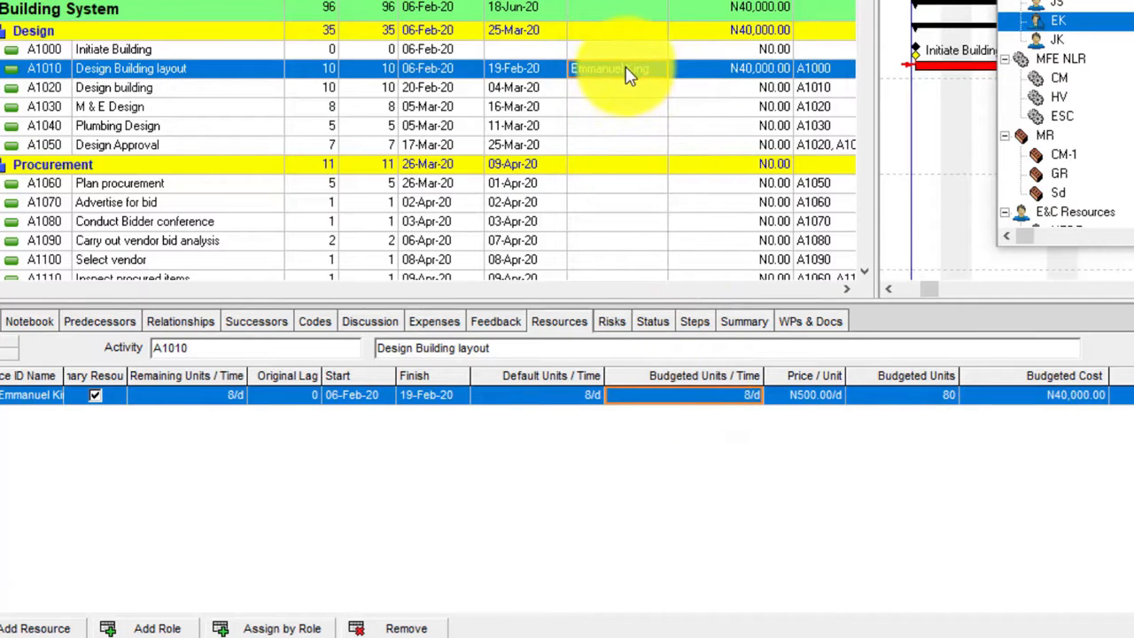
left_click(734, 398)
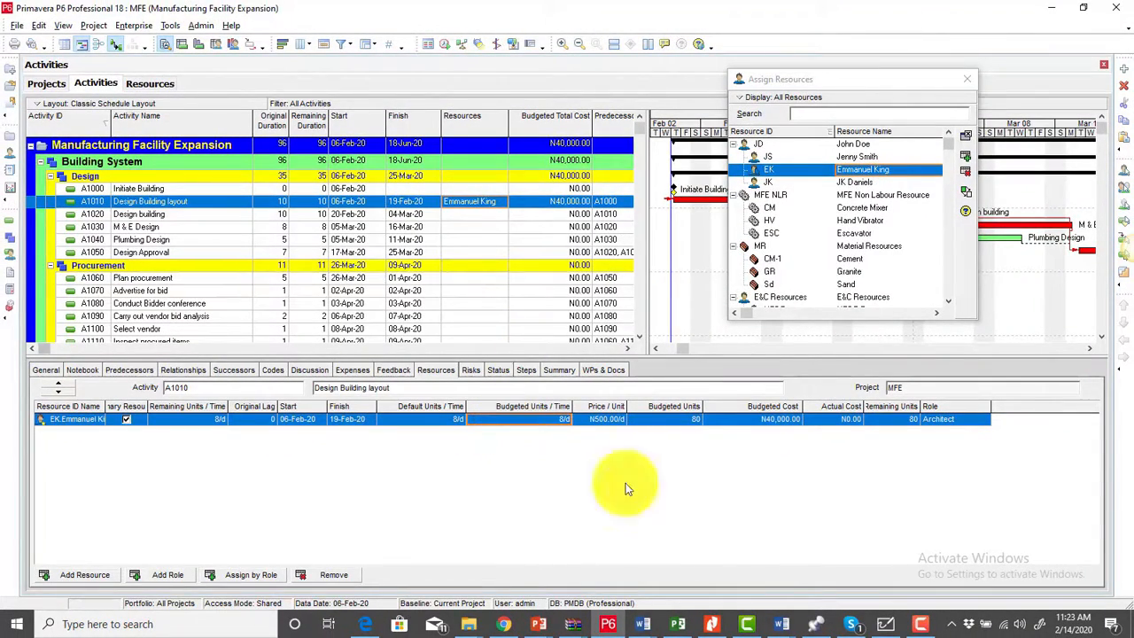
Step: Switch to Microsoft Whiteboard, shorten its window to uncover the resource details, and handwrite "8 x 500 = 4,000" on a blank area
left_click(882, 625)
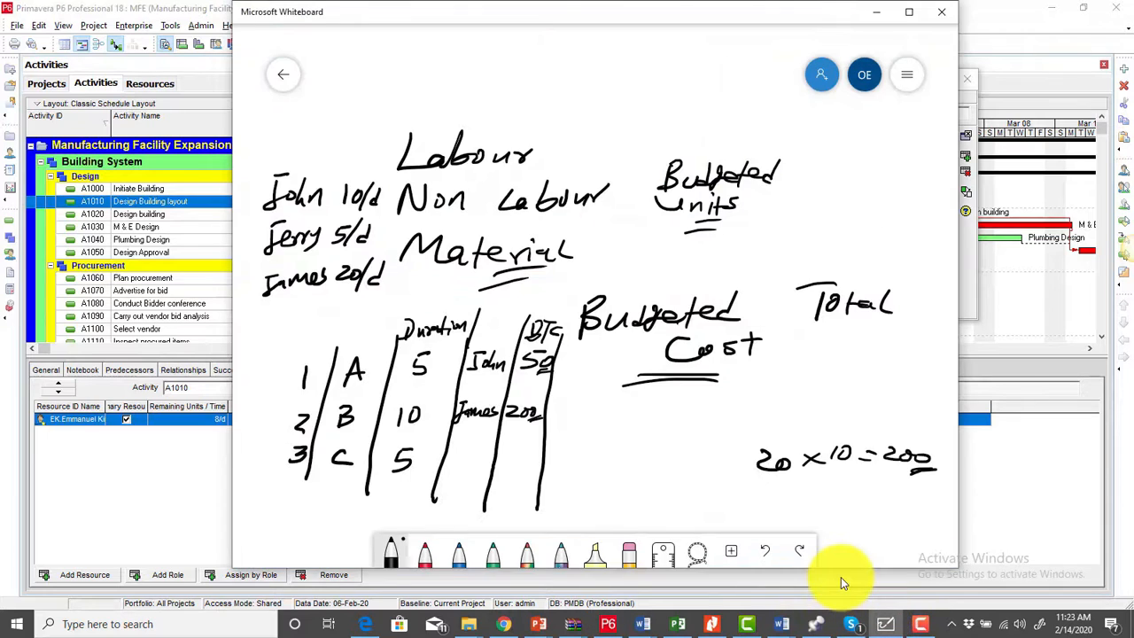
left_click(1035, 416)
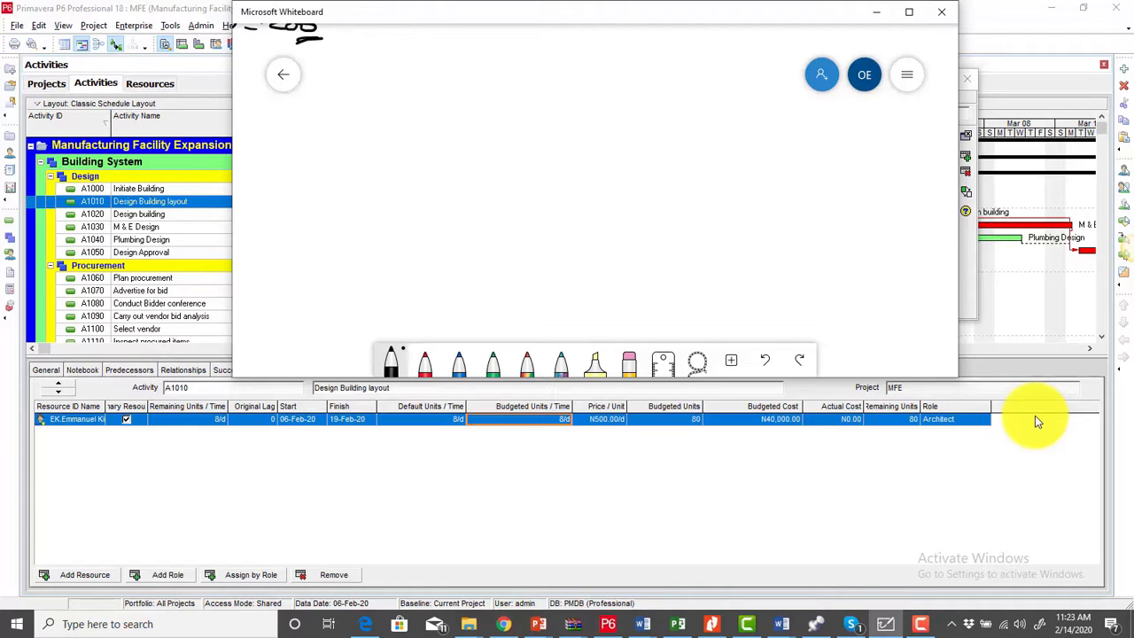
mouse_move(354, 124)
left_mouse_down()
mouse_move(343, 148)
mouse_move(364, 129)
left_mouse_up()
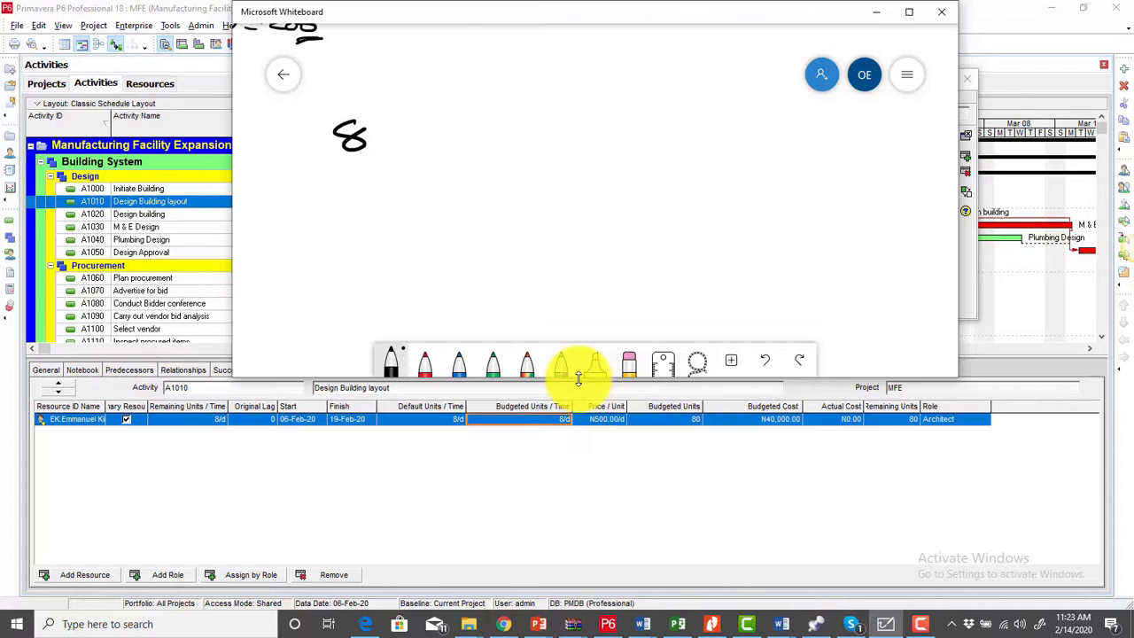
mouse_move(414, 126)
left_mouse_down()
mouse_move(391, 141)
mouse_move(478, 121)
left_mouse_up()
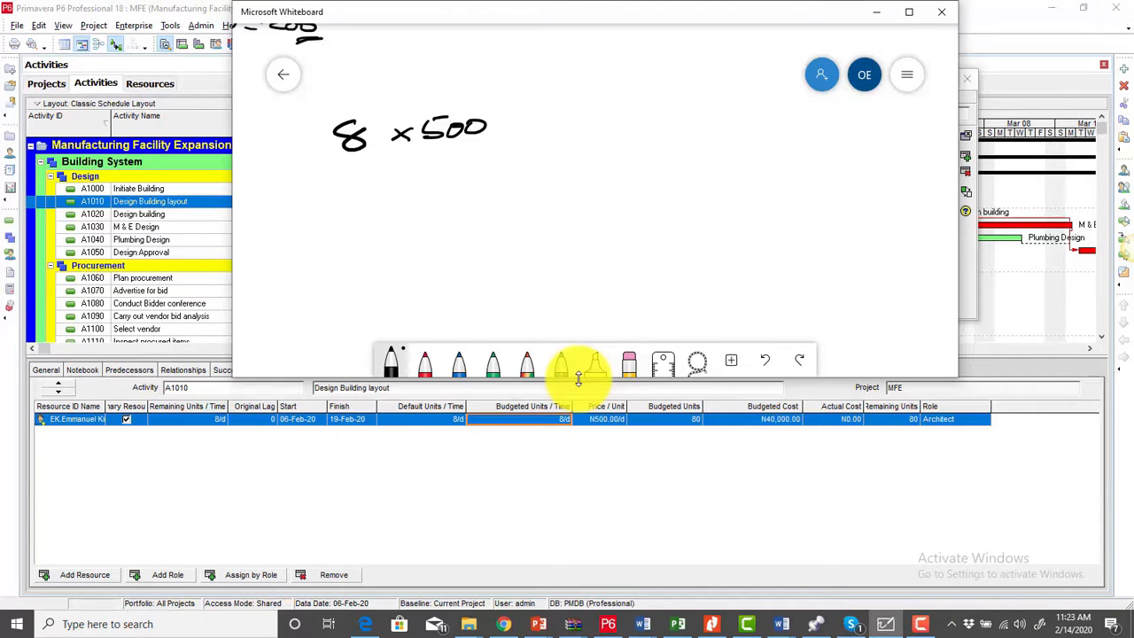
mouse_move(510, 122)
left_mouse_down()
mouse_move(583, 128)
mouse_move(565, 133)
left_mouse_up()
left_click(559, 113)
mouse_move(591, 117)
left_mouse_down()
mouse_move(588, 131)
mouse_move(618, 131)
left_mouse_up()
left_click_drag(640, 116, 636, 131)
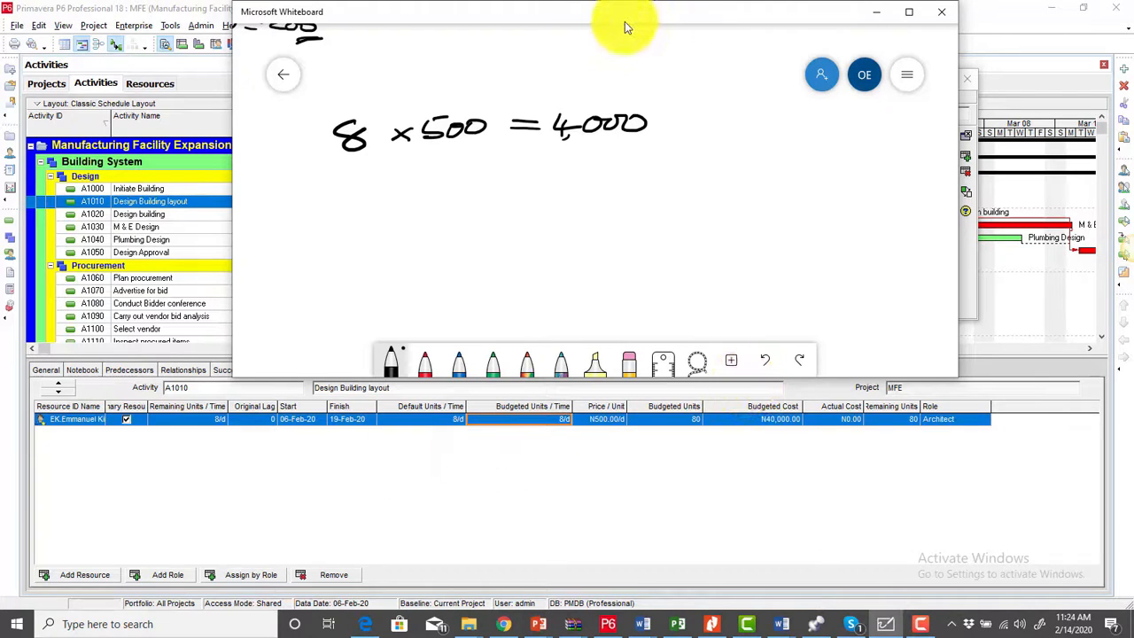
Step: Narrow the whiteboard window to uncover the activity durations and handwrite "4000 x 10 = 40,000" below the first calculation, underlining the result
left_click_drag(230, 227, 365, 253)
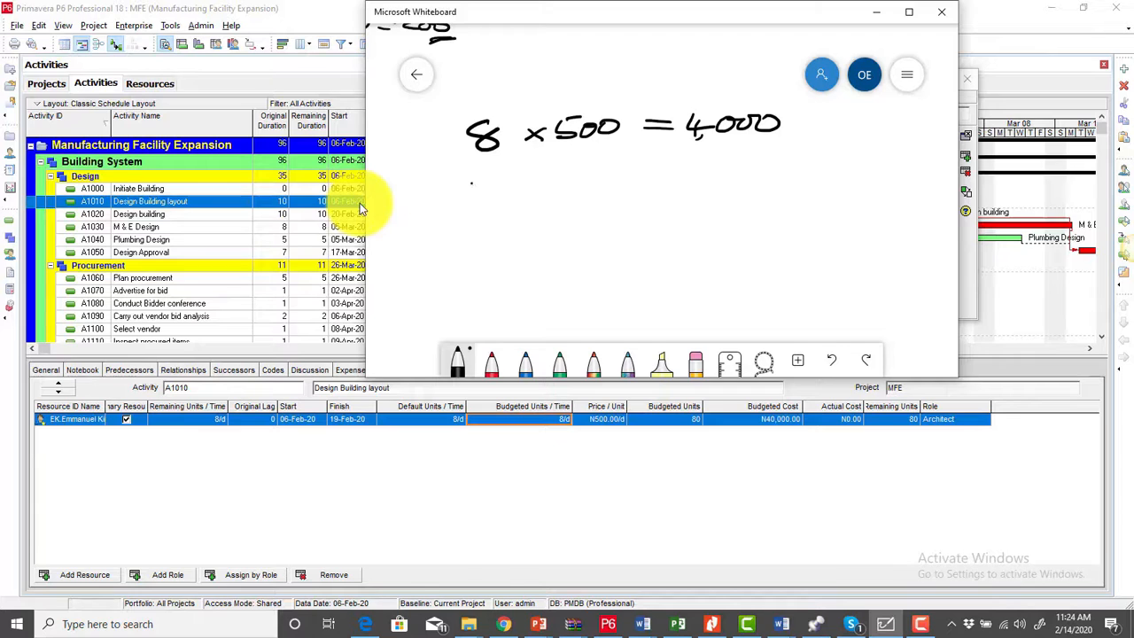
mouse_move(471, 184)
left_mouse_down()
mouse_move(467, 202)
mouse_move(489, 197)
left_mouse_up()
mouse_move(482, 186)
left_mouse_down()
mouse_move(476, 197)
mouse_move(514, 194)
left_mouse_up()
mouse_move(519, 182)
left_mouse_down()
mouse_move(528, 204)
mouse_move(588, 176)
left_mouse_up()
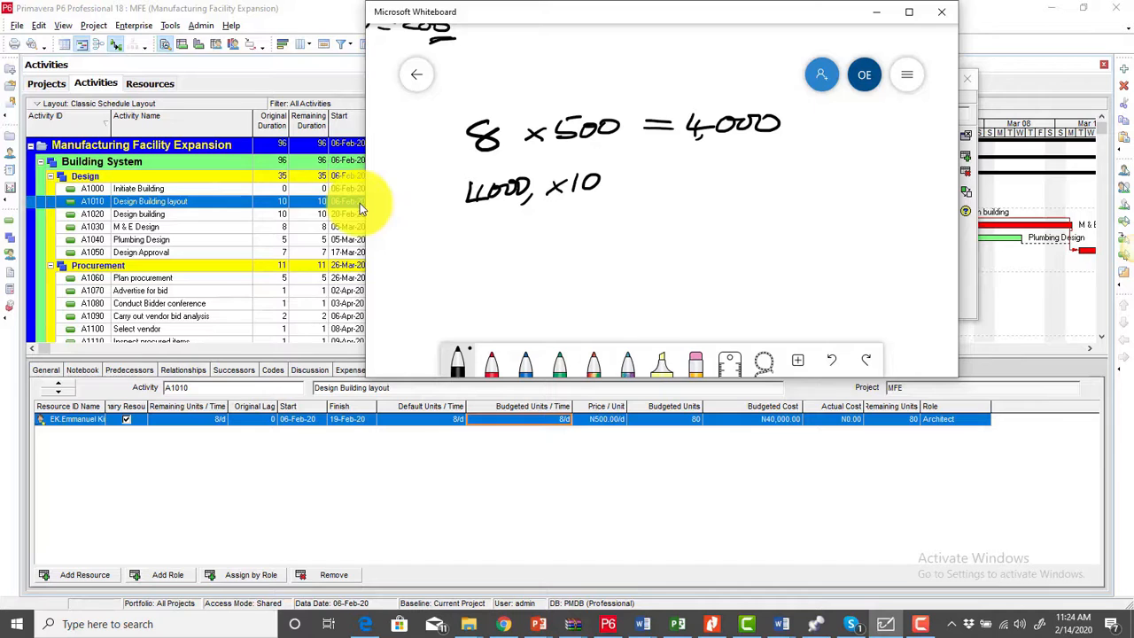
mouse_move(635, 174)
left_mouse_down()
mouse_move(651, 172)
mouse_move(649, 187)
mouse_move(700, 183)
left_mouse_up()
left_click(679, 168)
mouse_move(689, 175)
left_mouse_down()
mouse_move(687, 193)
mouse_move(707, 172)
mouse_move(706, 200)
left_mouse_up()
left_click_drag(737, 172, 749, 176)
left_click_drag(766, 172, 794, 193)
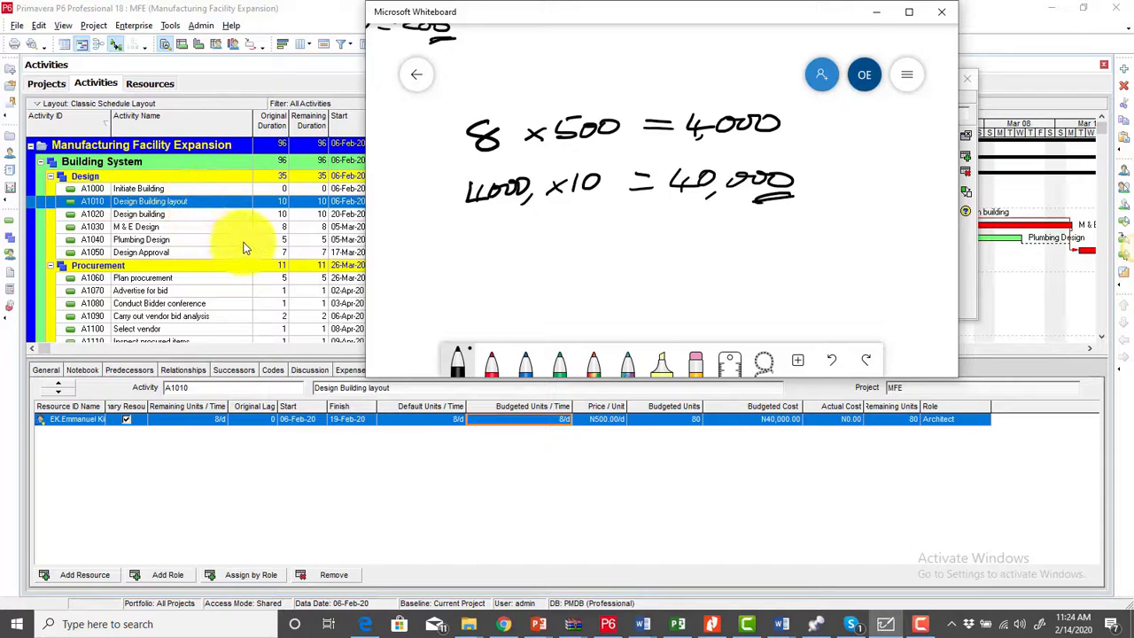
Step: Handwrite "1 units" below the calculations and mark the 8 in the first calculation with an asterisk
left_click_drag(487, 232, 483, 263)
left_click_drag(501, 241, 517, 257)
left_click_drag(522, 244, 547, 254)
left_click(544, 228)
left_click_drag(541, 246, 564, 251)
left_click_drag(446, 144, 464, 150)
mouse_move(455, 135)
left_mouse_down()
mouse_move(441, 151)
mouse_move(465, 142)
left_mouse_up()
mouse_move(443, 133)
left_mouse_down()
mouse_move(446, 155)
mouse_move(432, 146)
left_mouse_up()
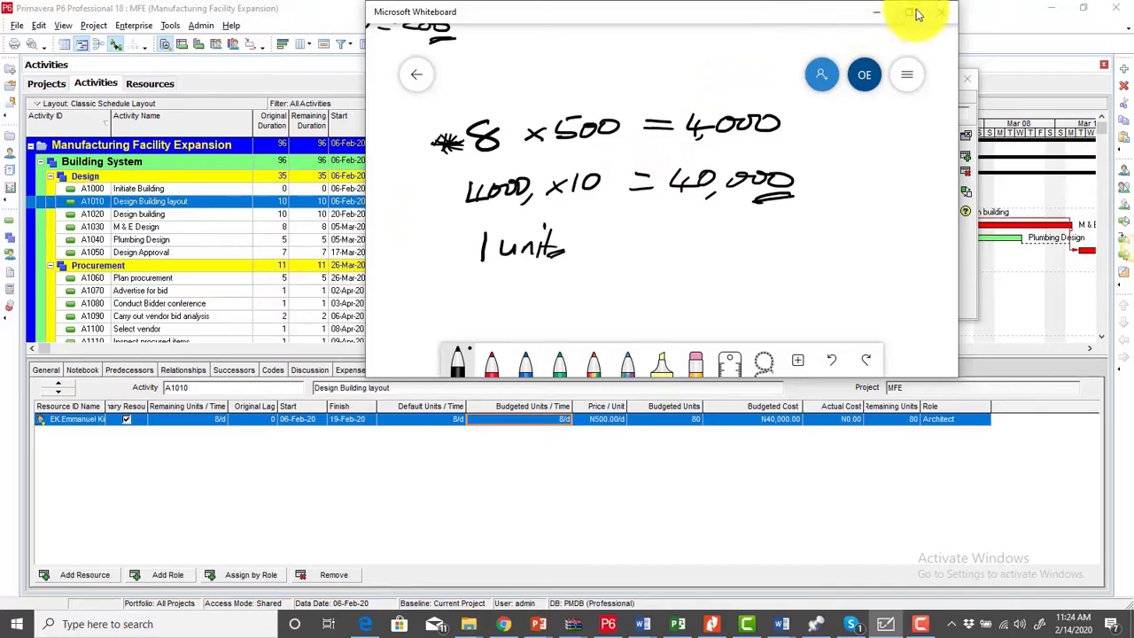
Step: Minimize the whiteboard to return to Primavera P6 and set the Budgeted Units / Time of Design Building layout's Architect to 1
left_click(888, 18)
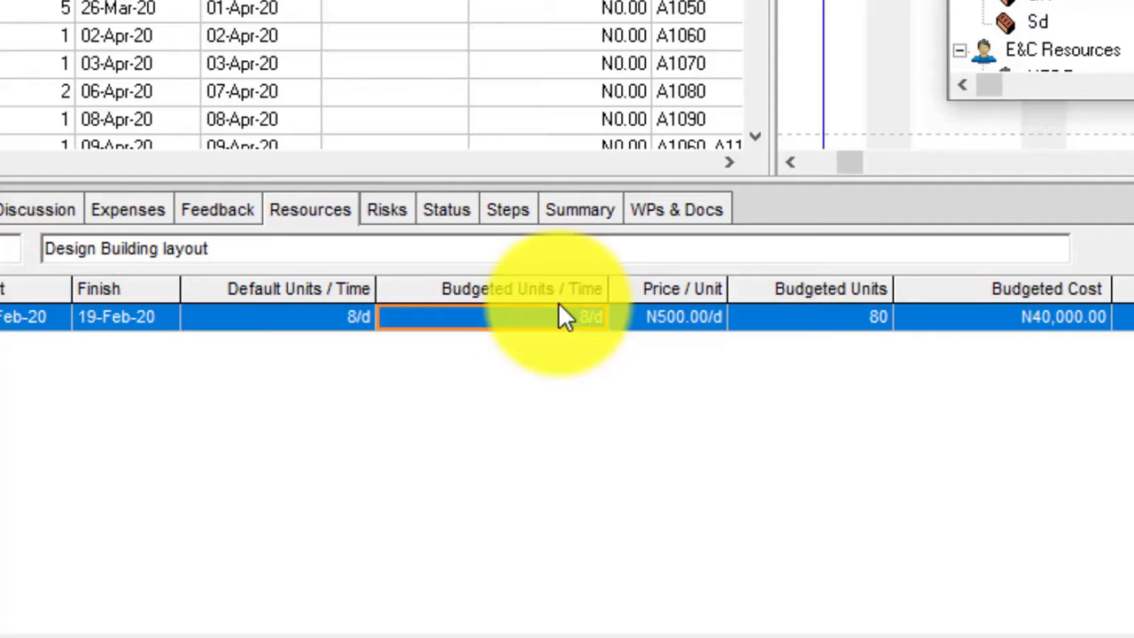
left_click(572, 319)
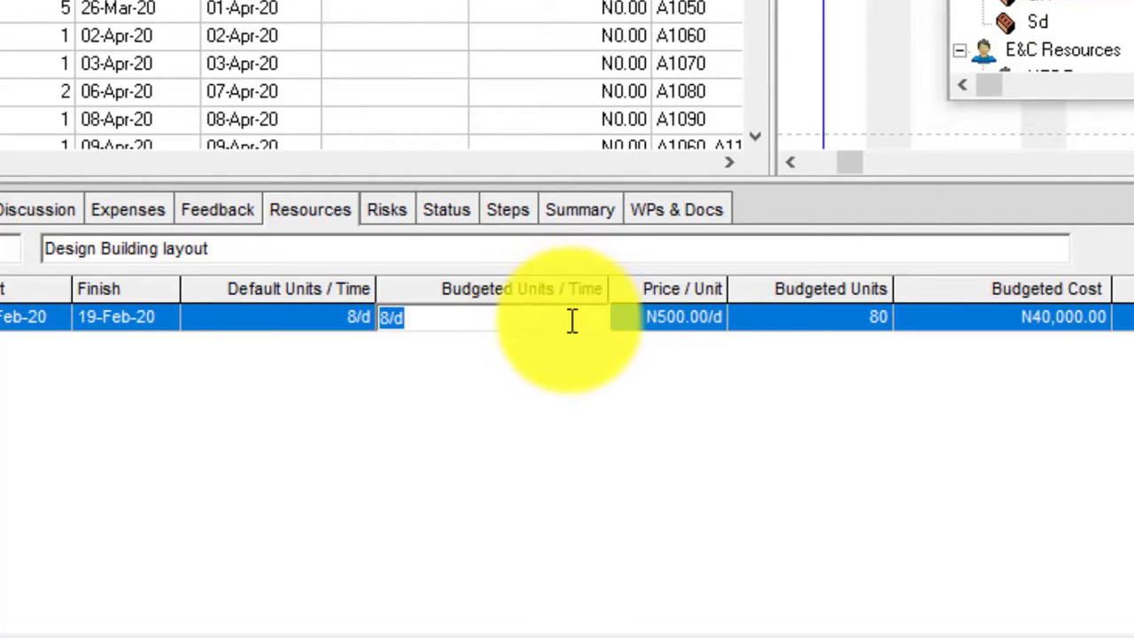
type("1")
key("Return")
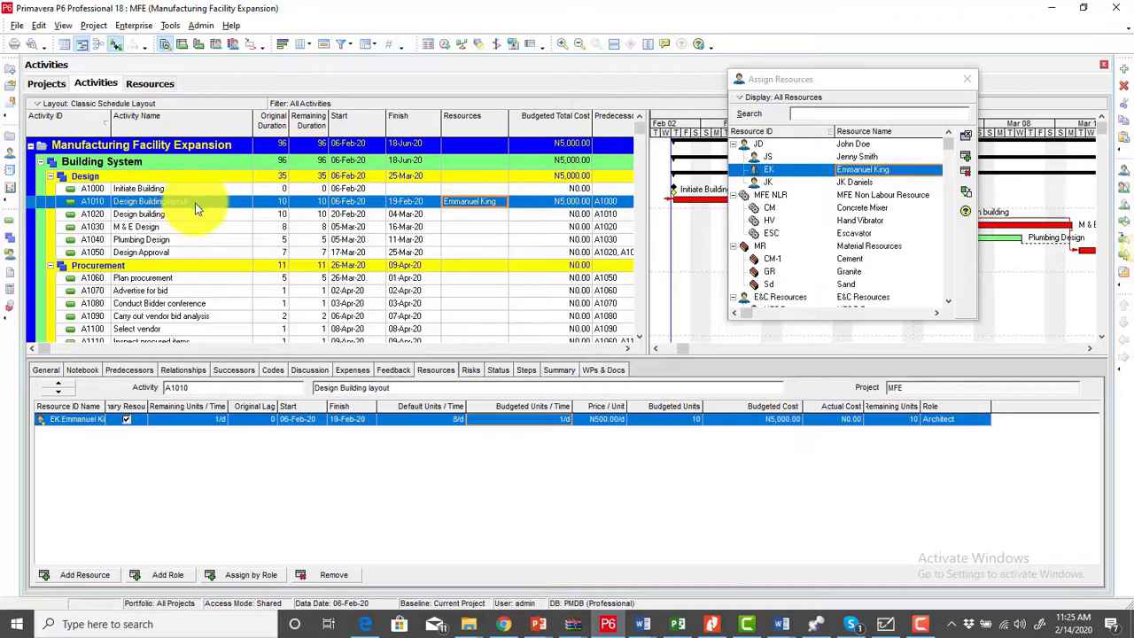
Step: Assign the Architect (EK) to the Design building activity and set the assignment's Budgeted Units / Time to 1
left_click(490, 216)
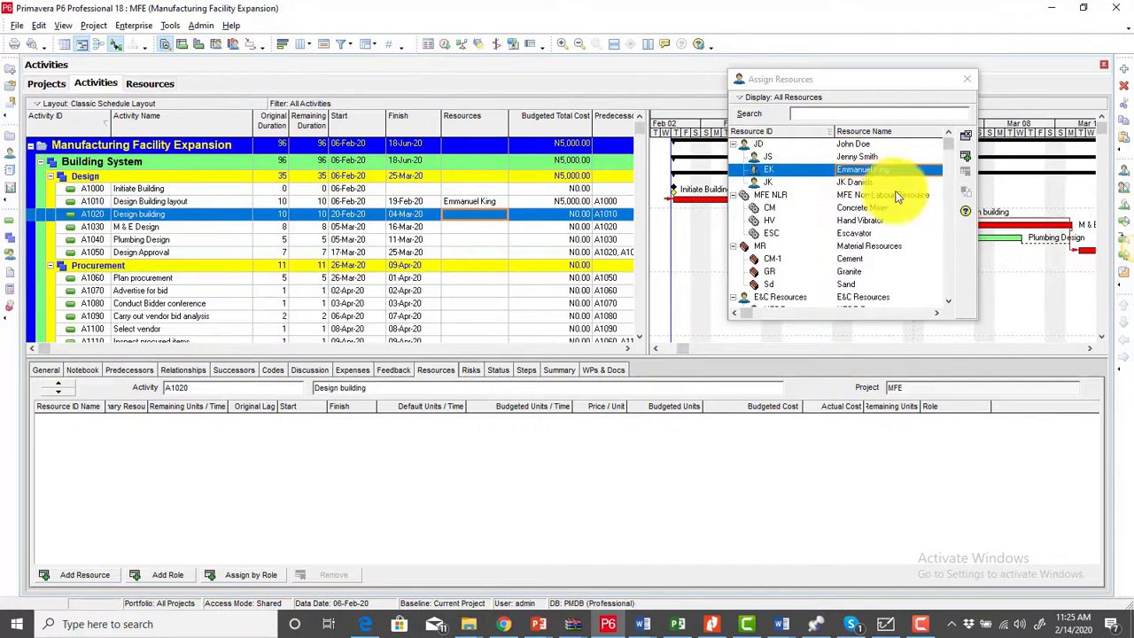
left_click(965, 156)
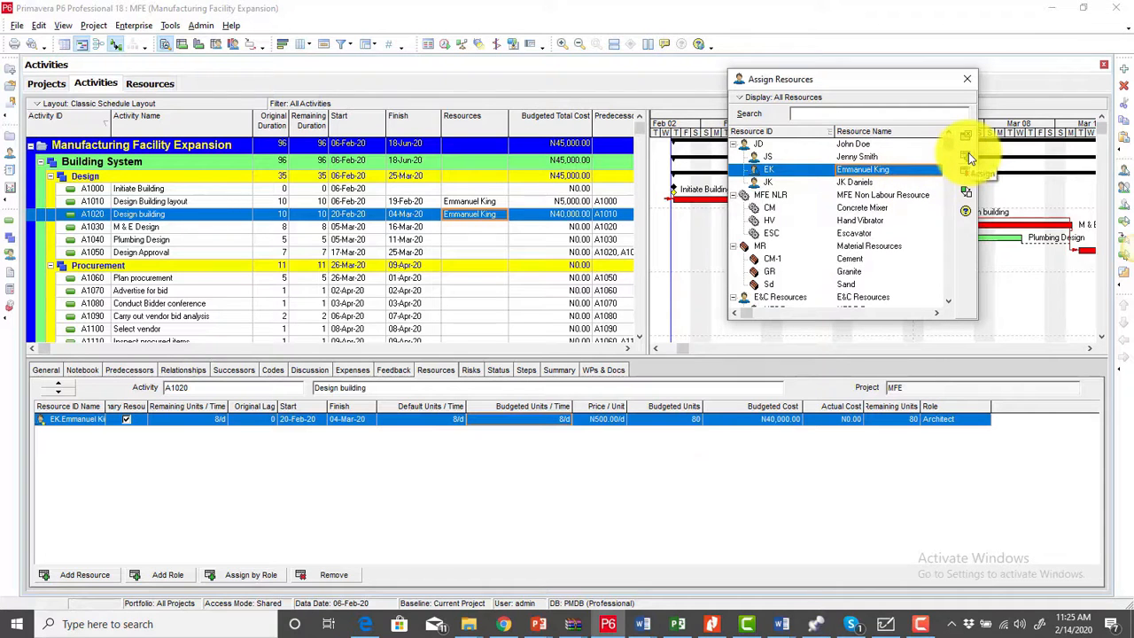
left_click(541, 420)
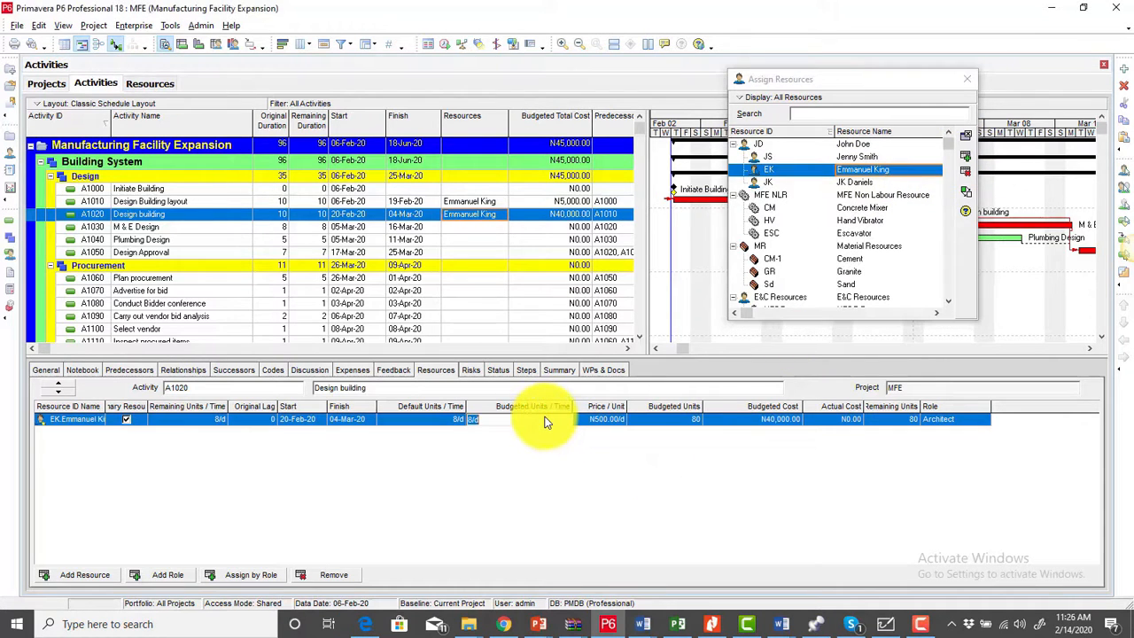
type("1")
key("Return")
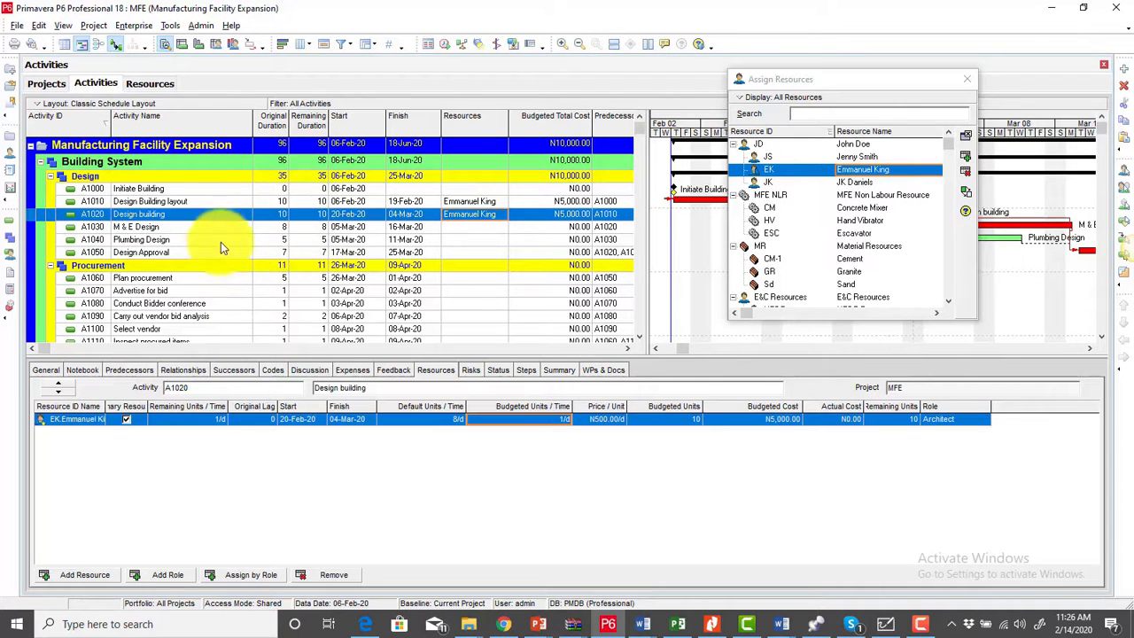
Step: Assign the Architect to the M & E Design activity with Budgeted Units / Time set to 1
left_click(480, 227)
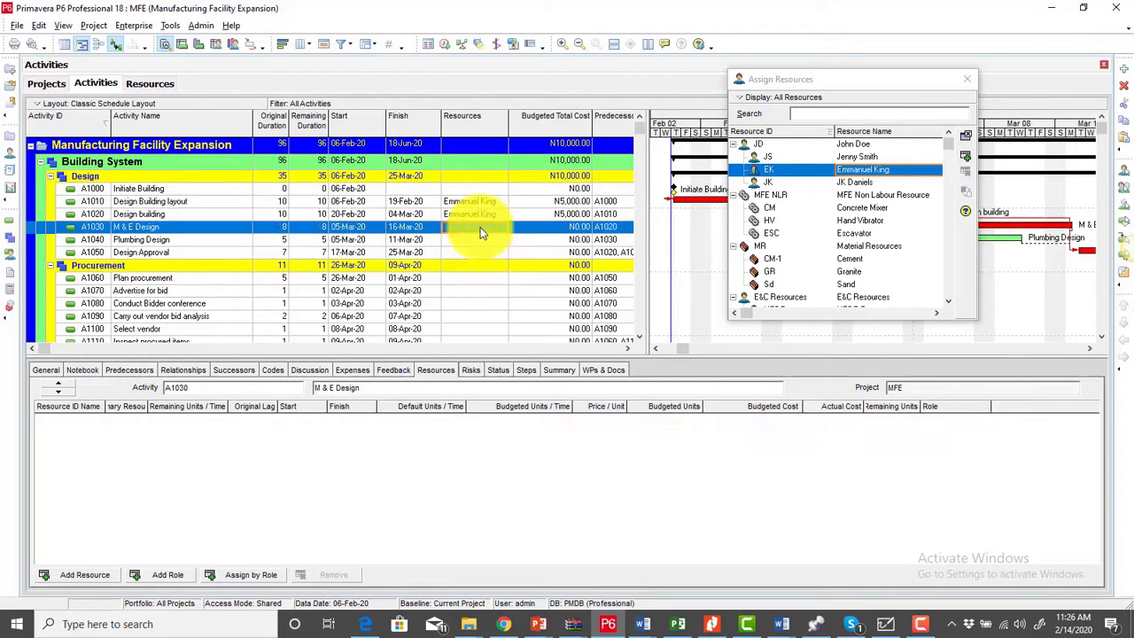
left_click(965, 154)
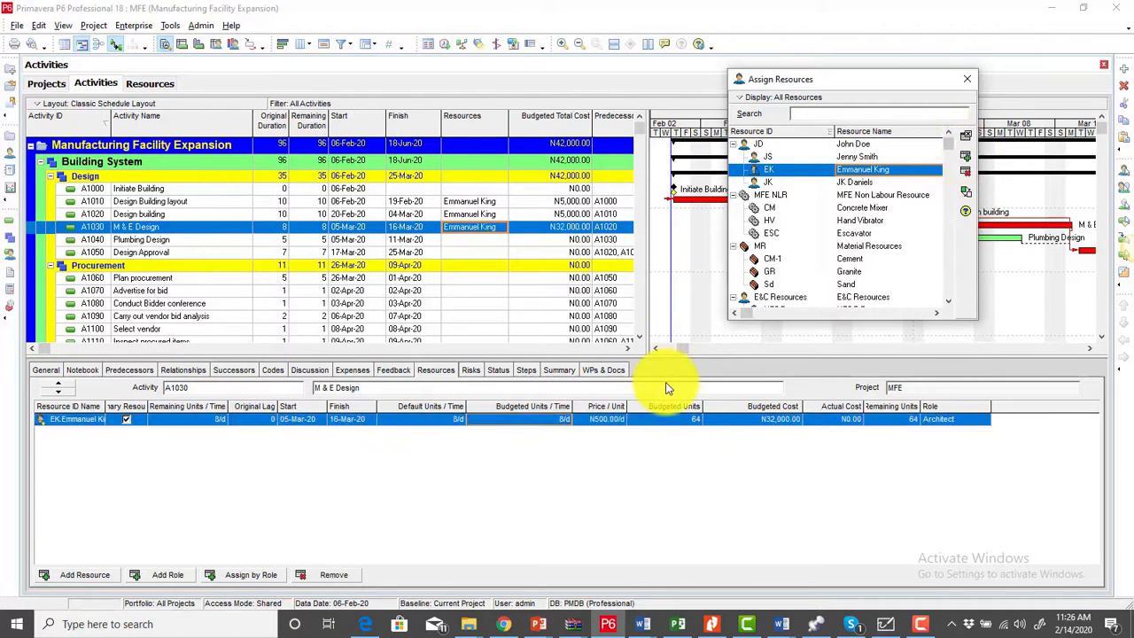
left_click(547, 427)
type("1")
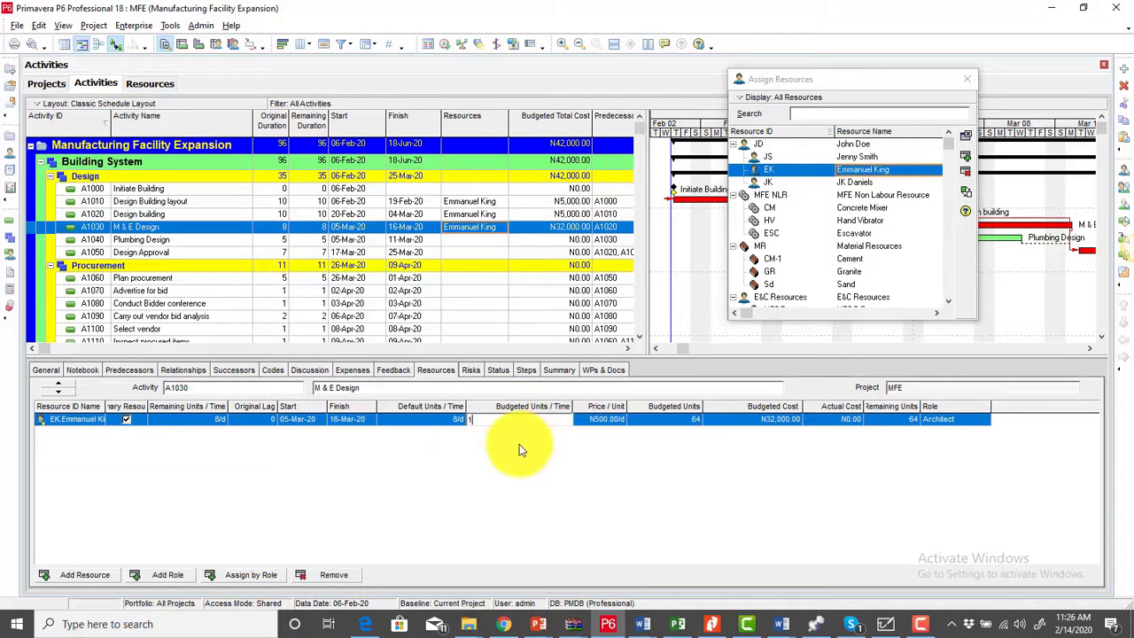
key("Return")
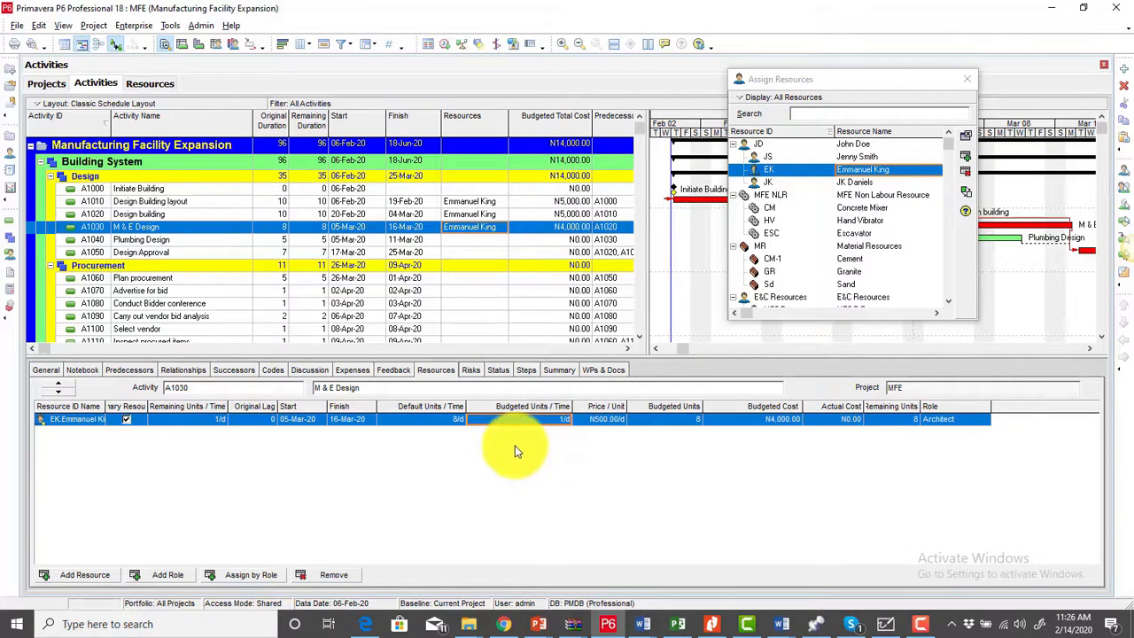
Step: Assign the Architect to the Plumbing Design activity and set Budgeted Units / Time to 1
left_click(186, 241)
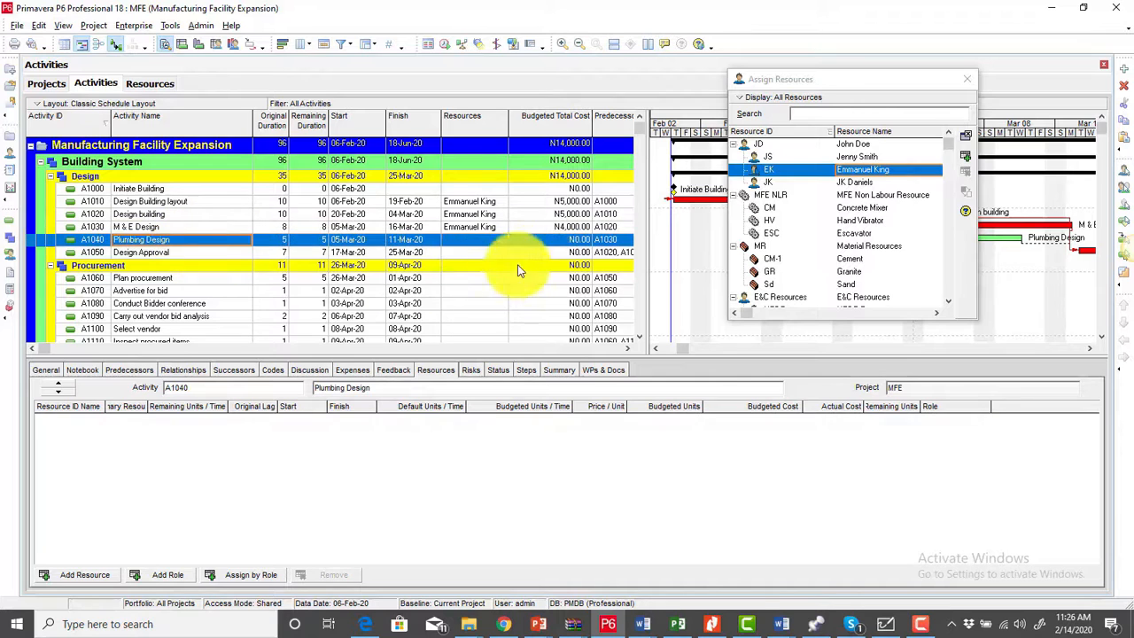
left_click(966, 157)
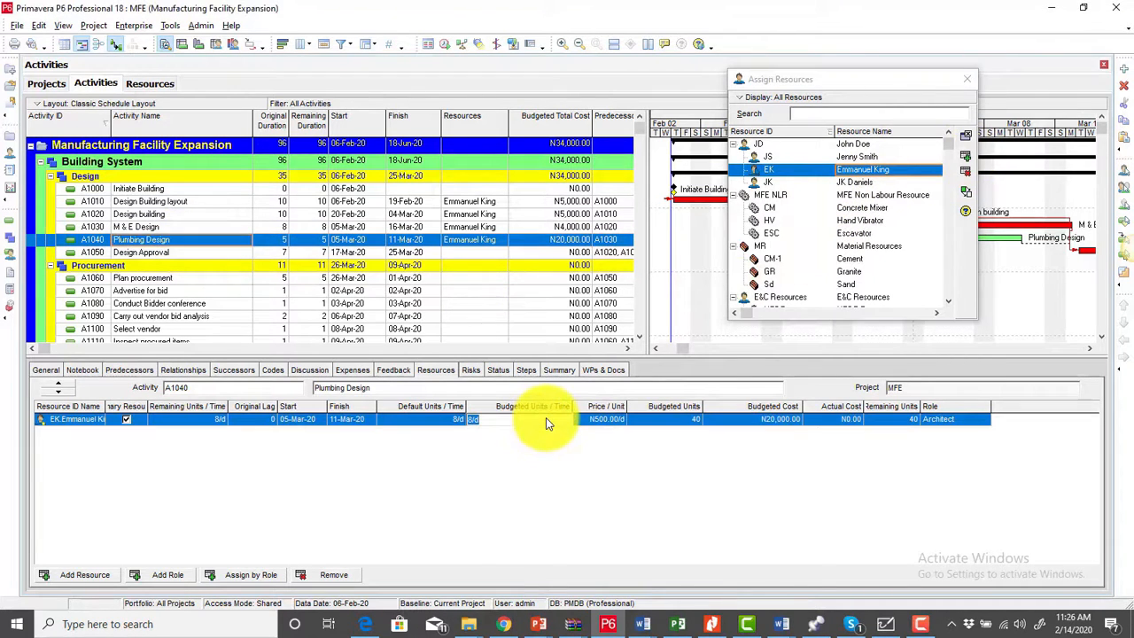
type("1")
key("Return")
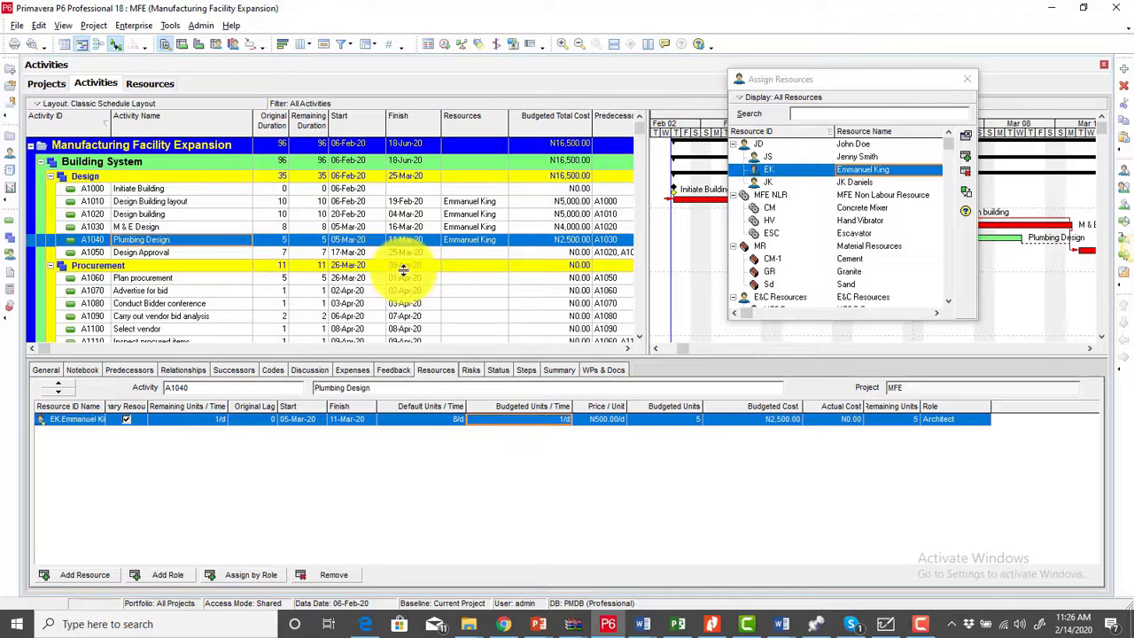
Step: Select Design Approval and resource JD, and widen the Assign Resources window and adjust its columns to reveal each resource's Primary Role
left_click(472, 255)
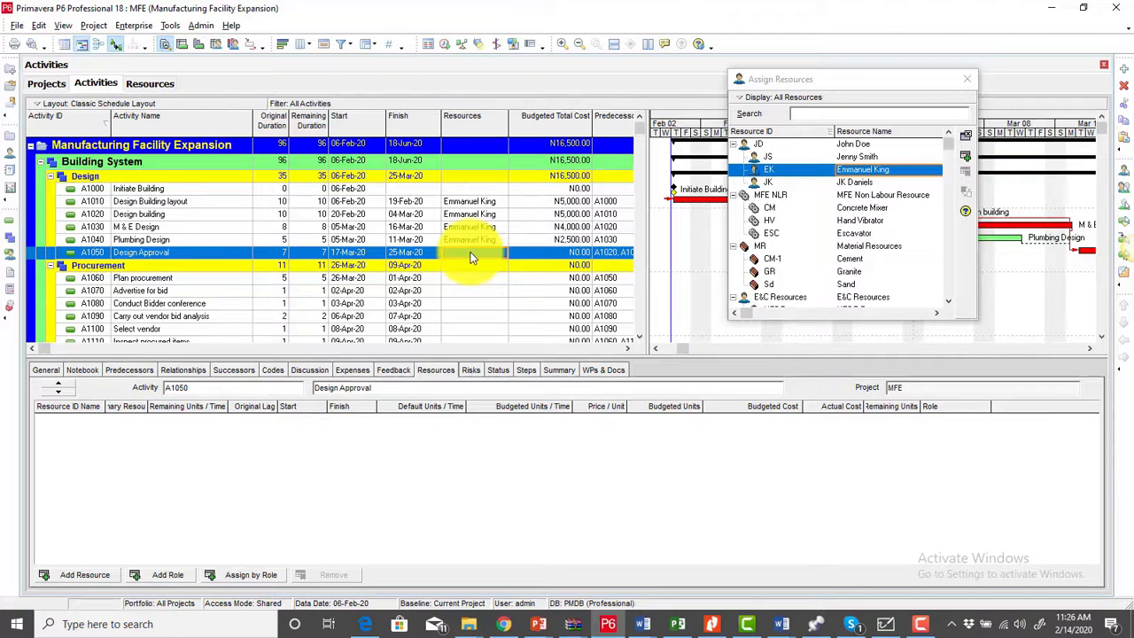
left_click(839, 243)
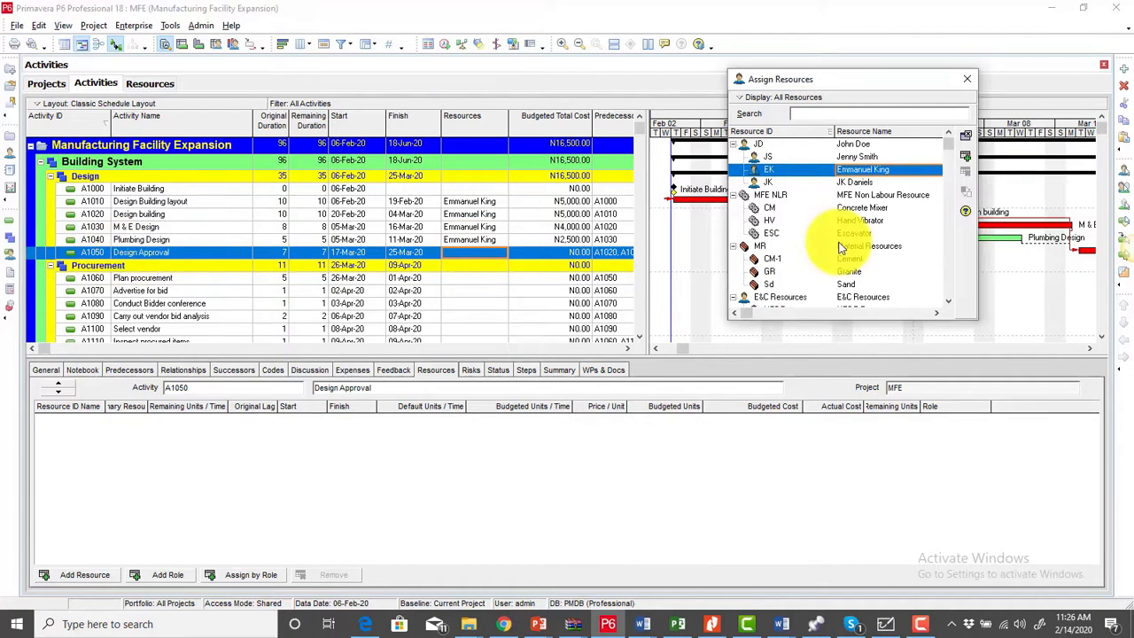
left_click(856, 140)
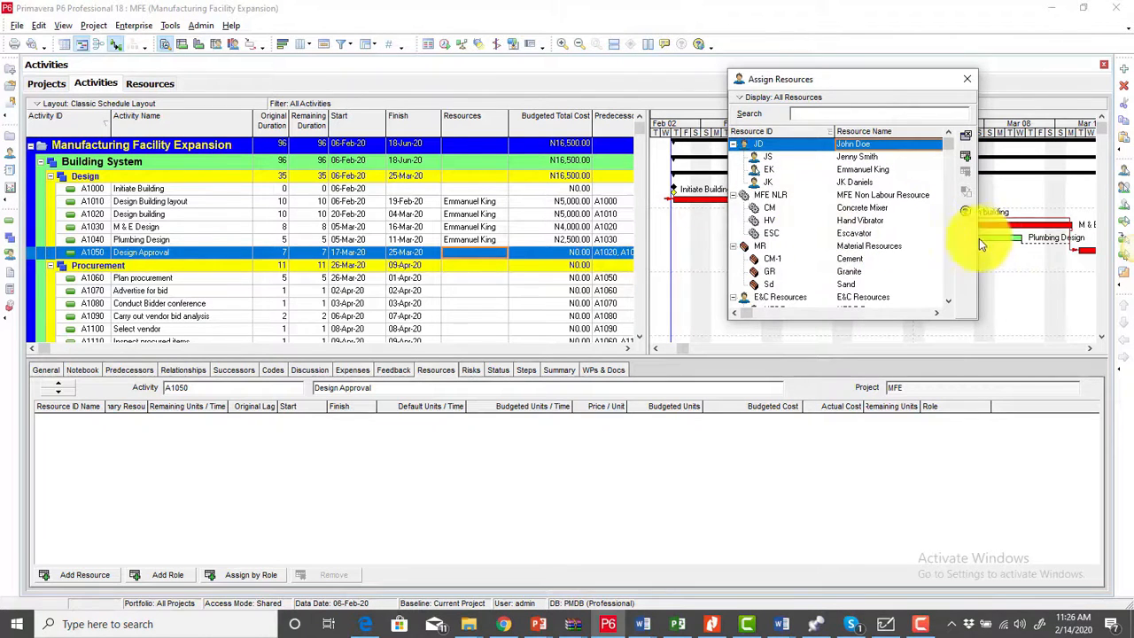
left_click_drag(977, 239, 1086, 237)
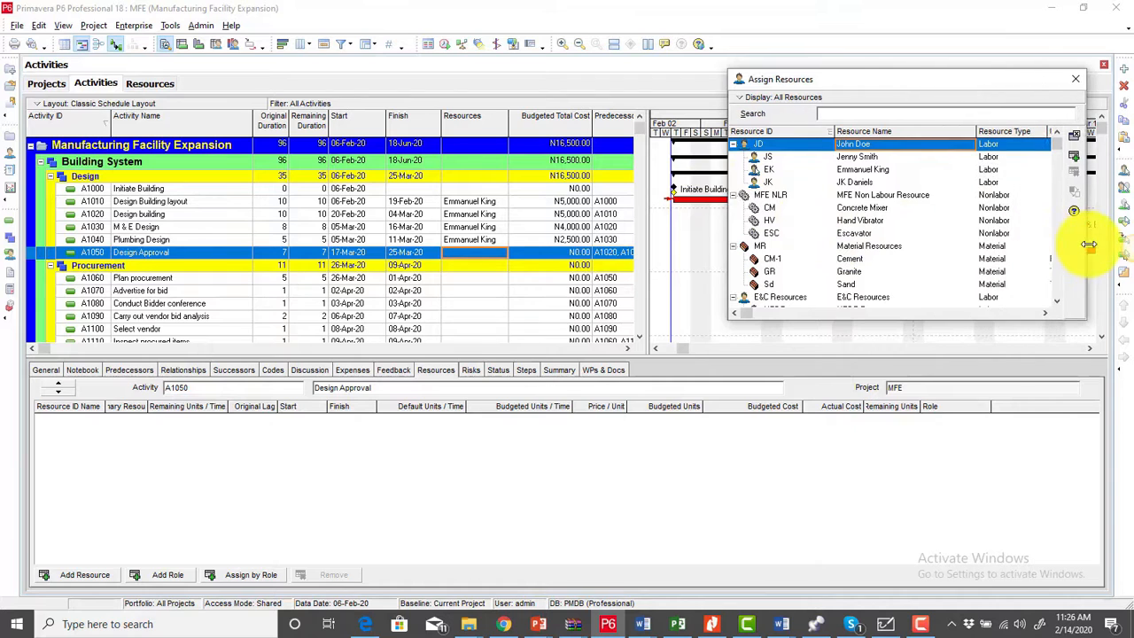
left_click_drag(974, 134, 937, 137)
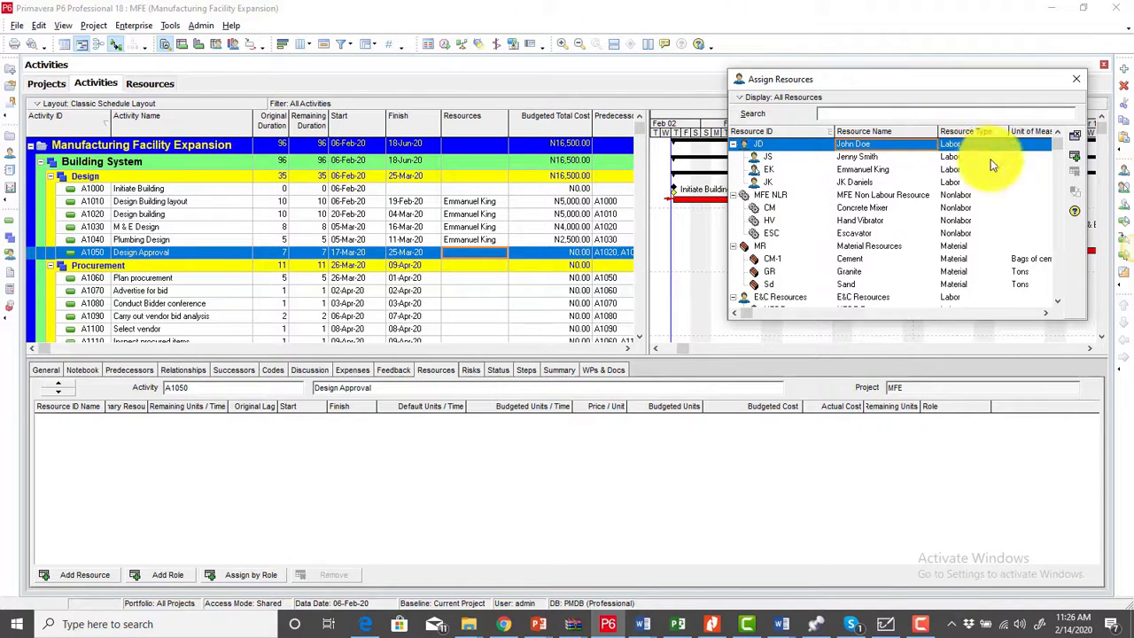
left_click_drag(835, 132, 811, 132)
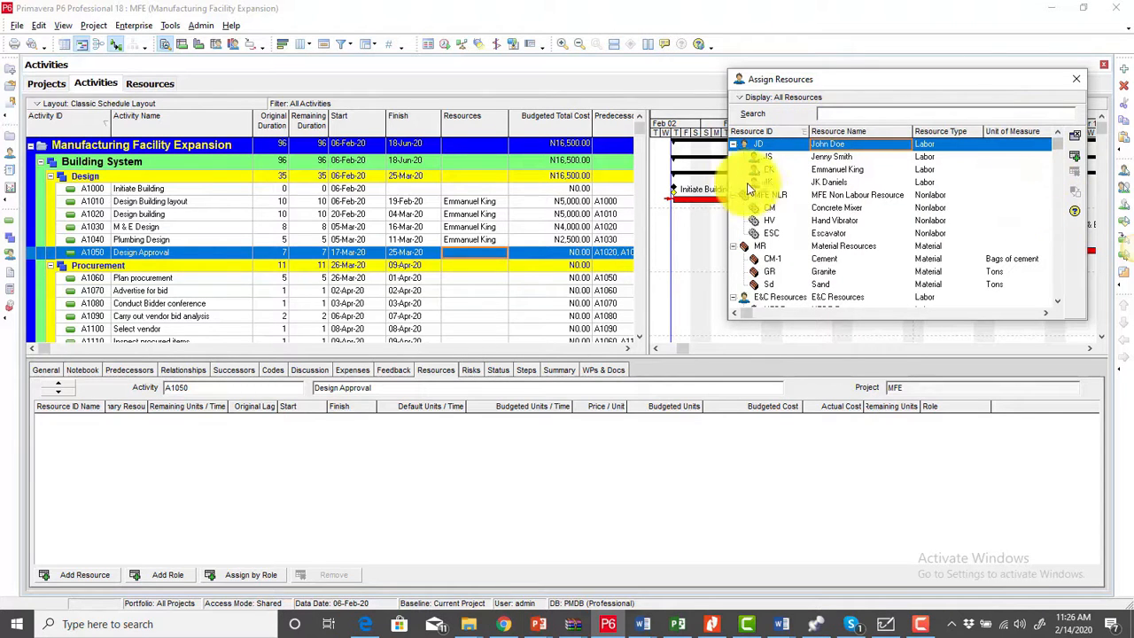
left_click_drag(728, 185, 625, 177)
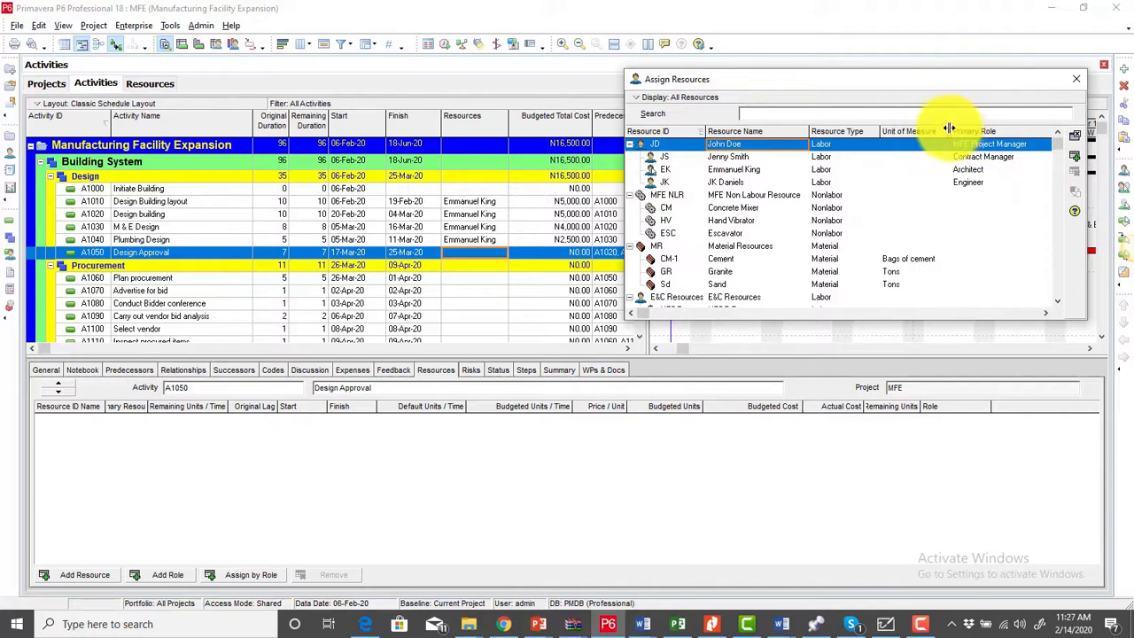
left_click_drag(949, 131, 926, 131)
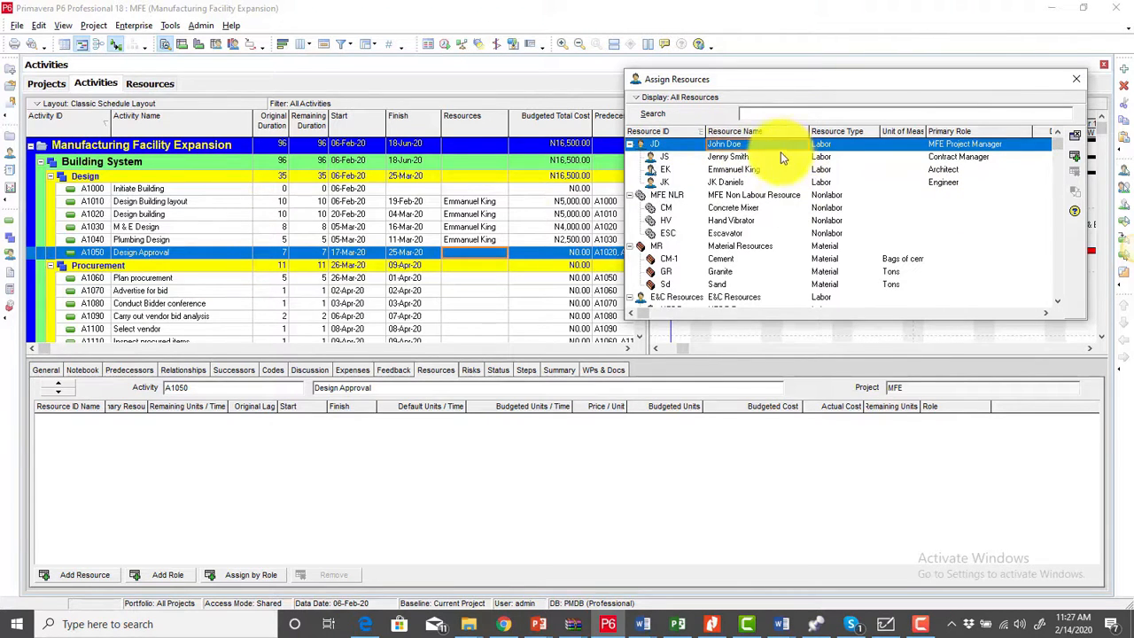
Step: Assign the MFE Project Manager to Design Approval and set the Budgeted Units / Time to 1
left_click(1076, 159)
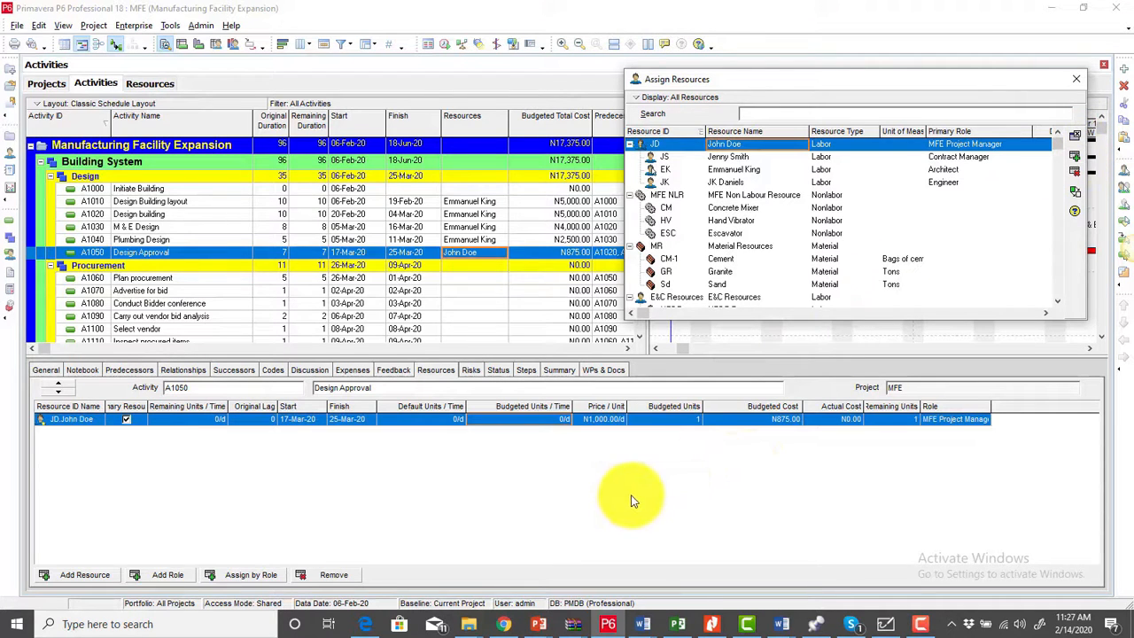
left_click(536, 419)
type("1")
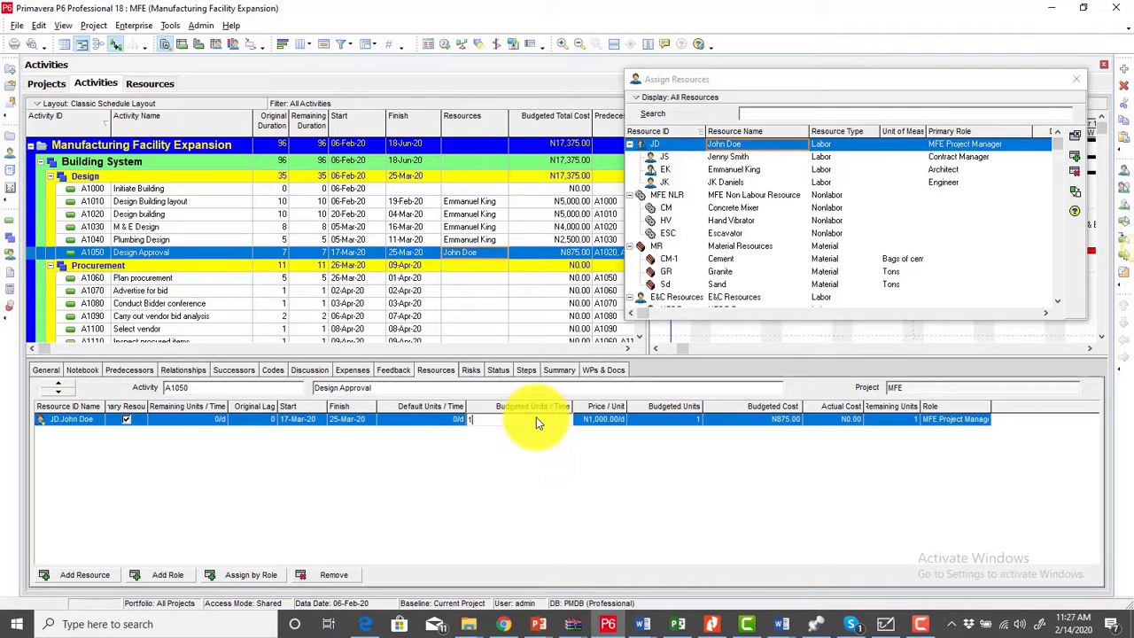
key("Return")
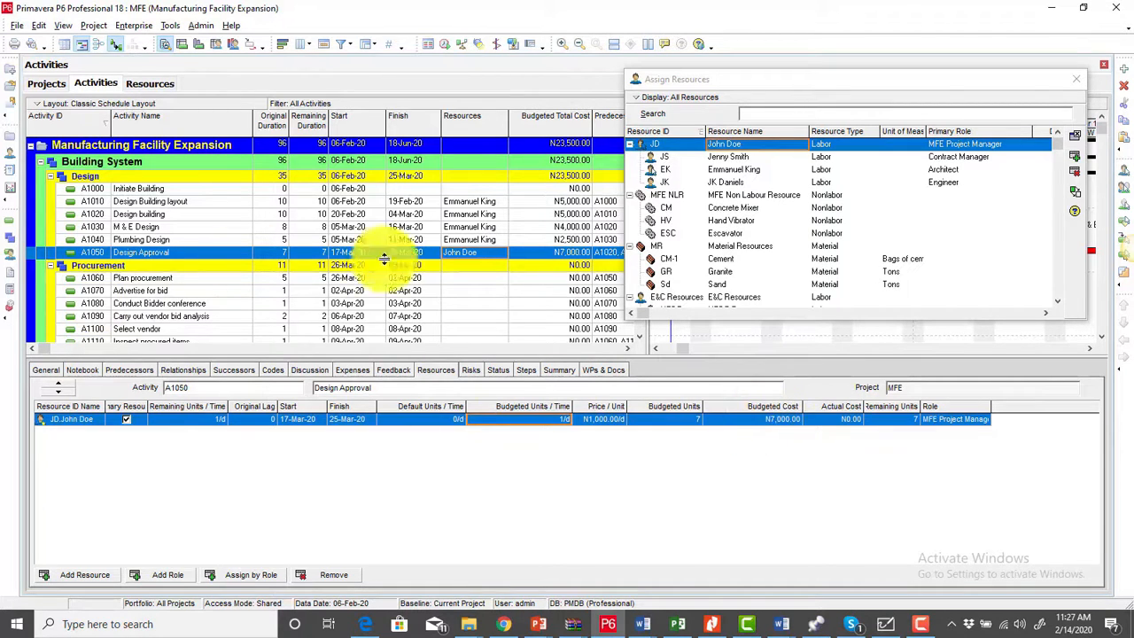
Step: Assign the Contract Manager (JS) to all Procurement activities at once, from Plan procurement through Inspect procured items
left_click(469, 281)
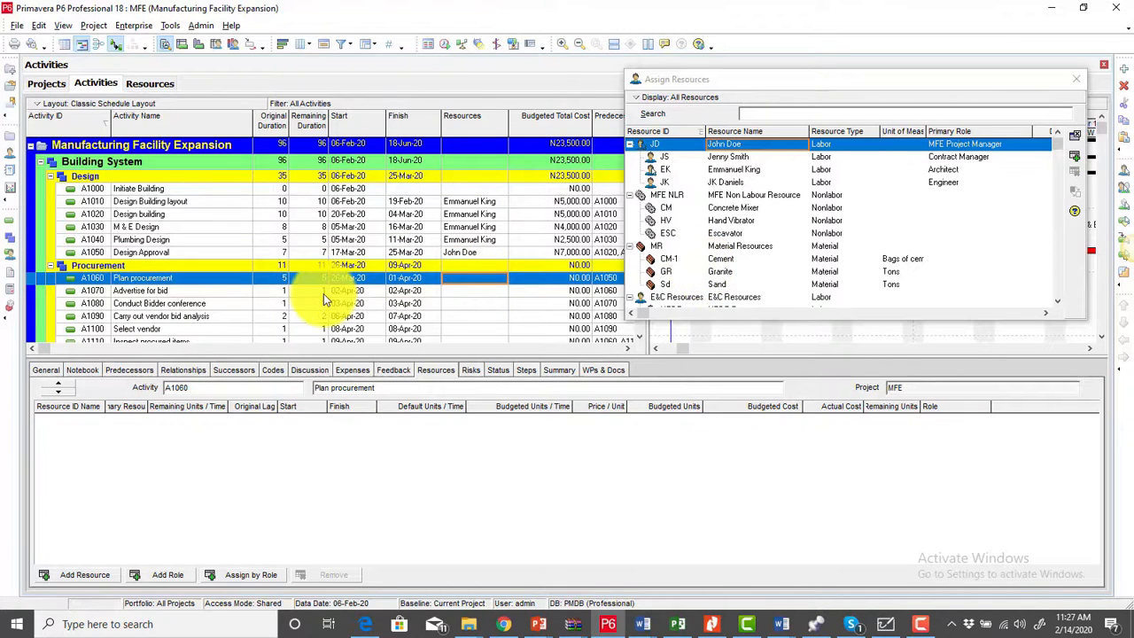
scroll(323, 293, "down", 2)
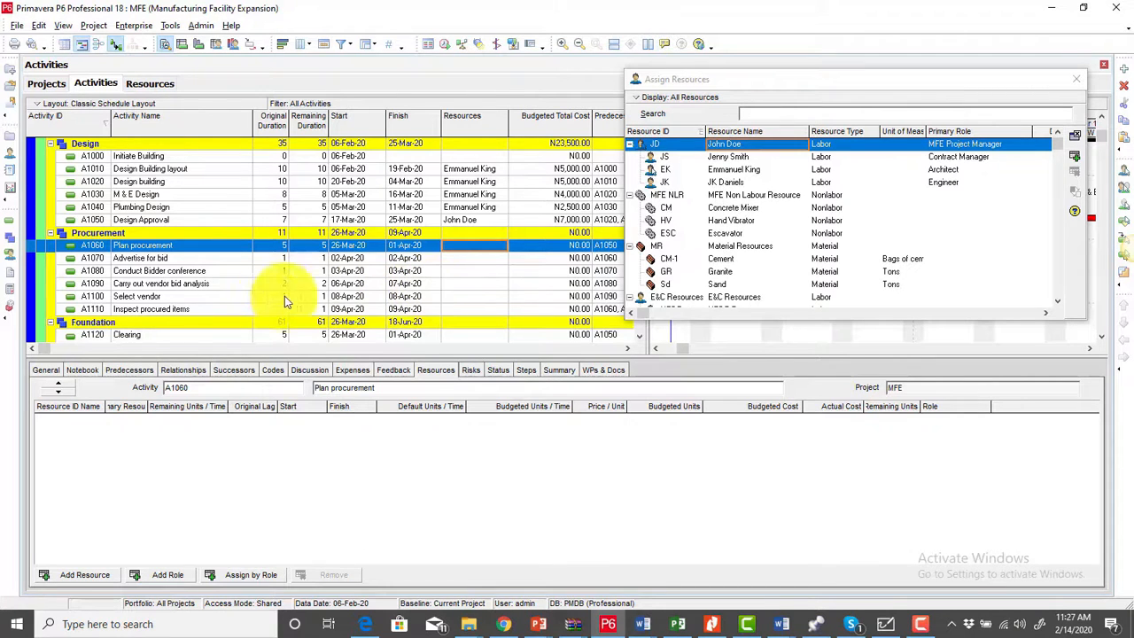
left_click(479, 308, "shift")
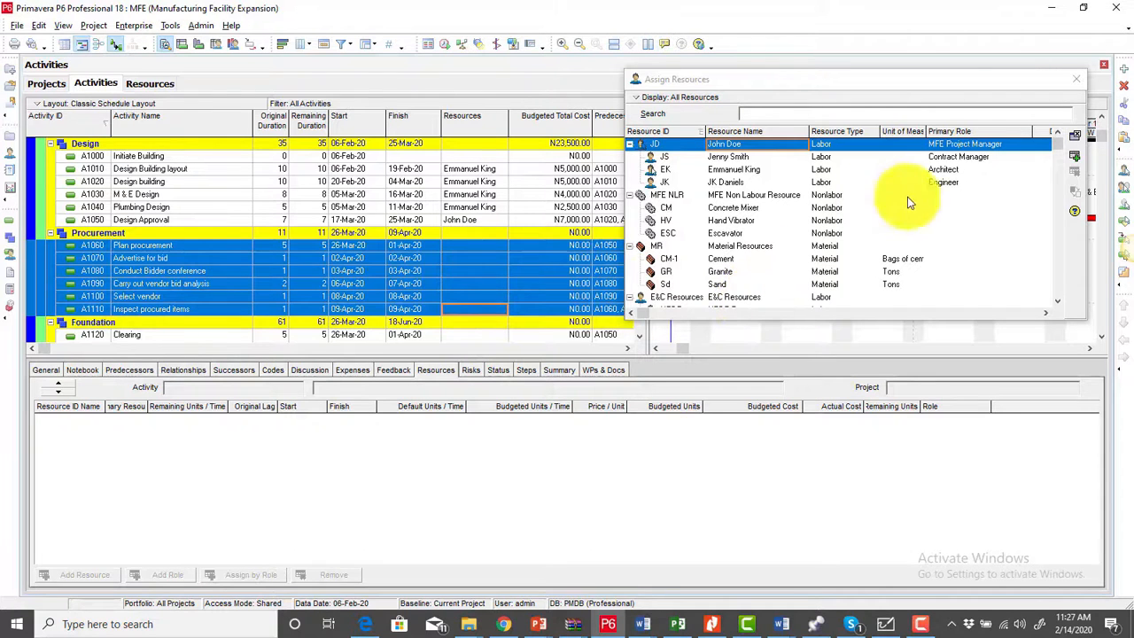
left_click(953, 158)
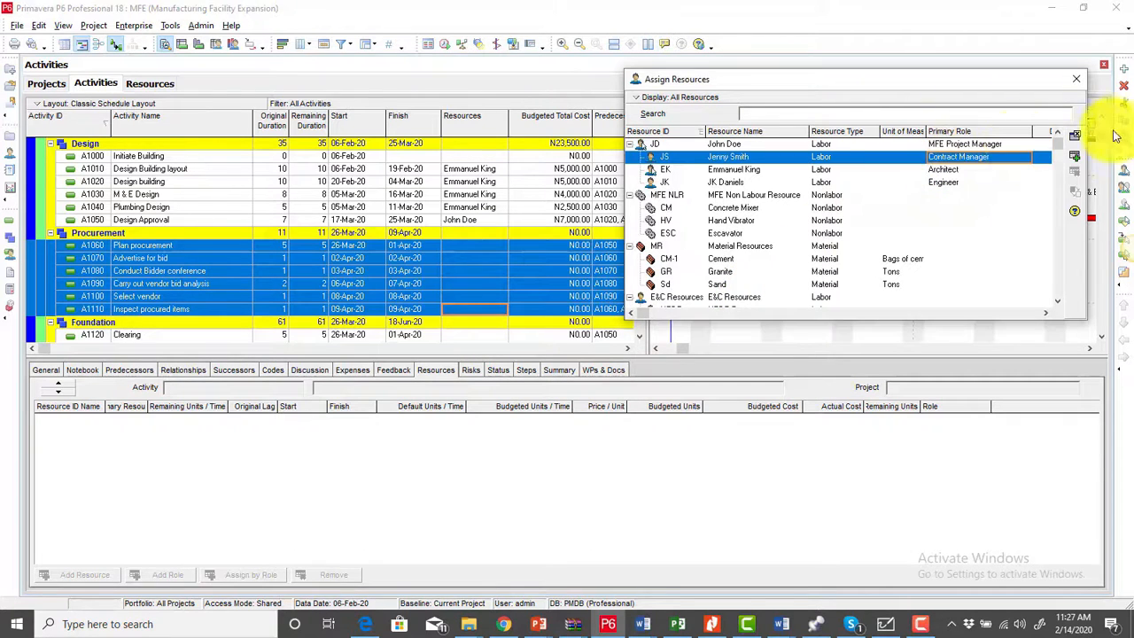
left_click(1077, 159)
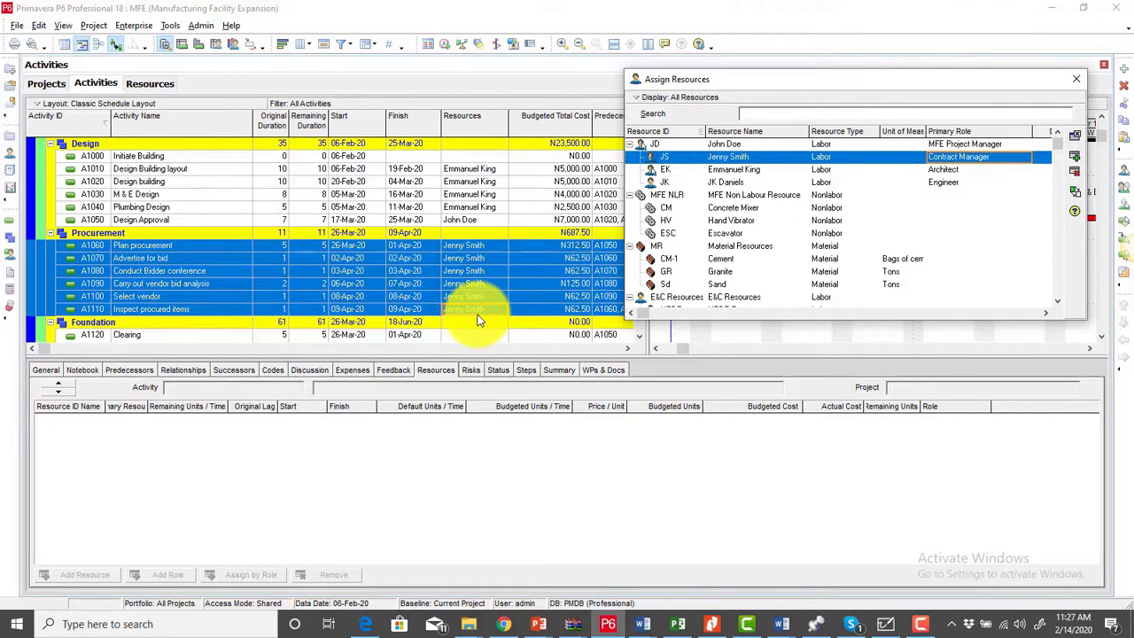
Step: Check the Contract Manager's assignments on the first Procurement activities and set Plan procurement's Budgeted Units / Time to 1
left_click(472, 244)
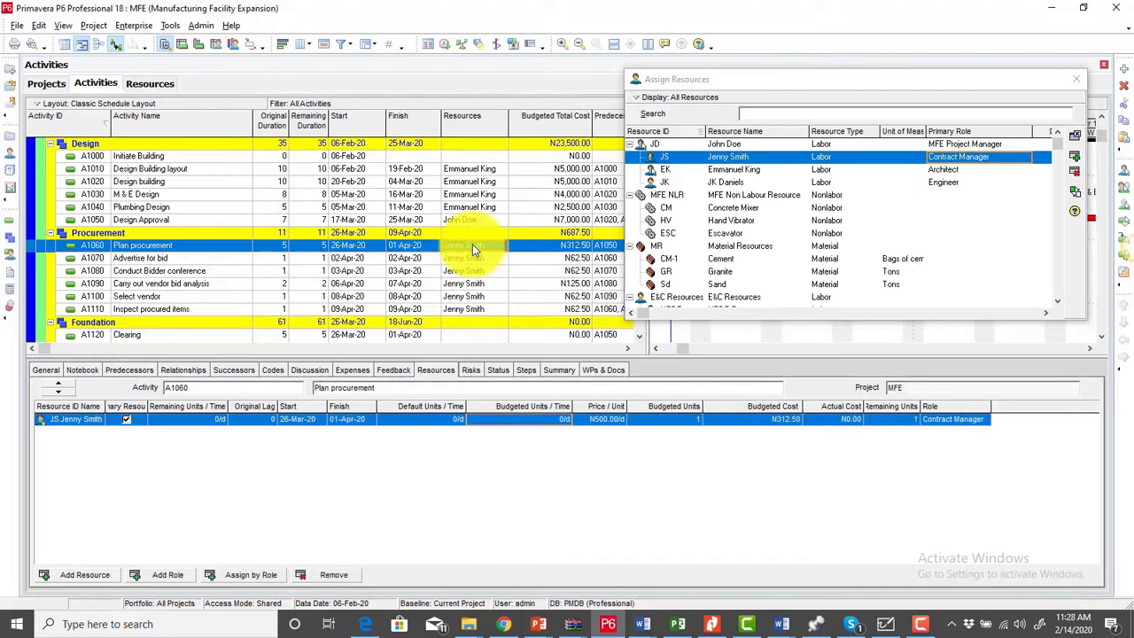
left_click(470, 258)
left_click(468, 271)
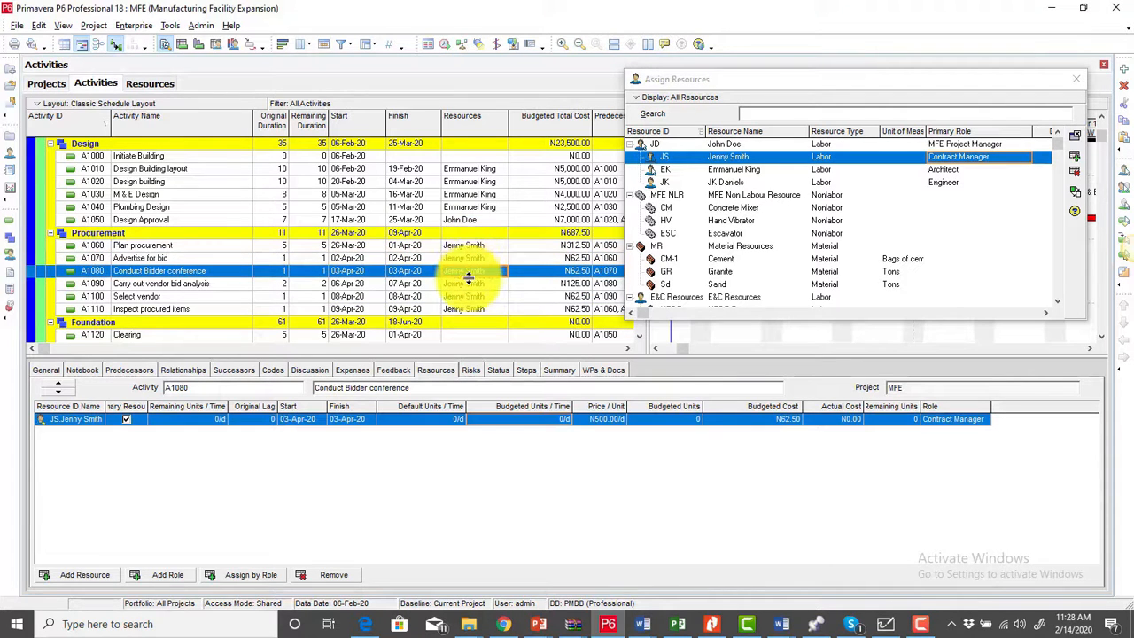
left_click(470, 245)
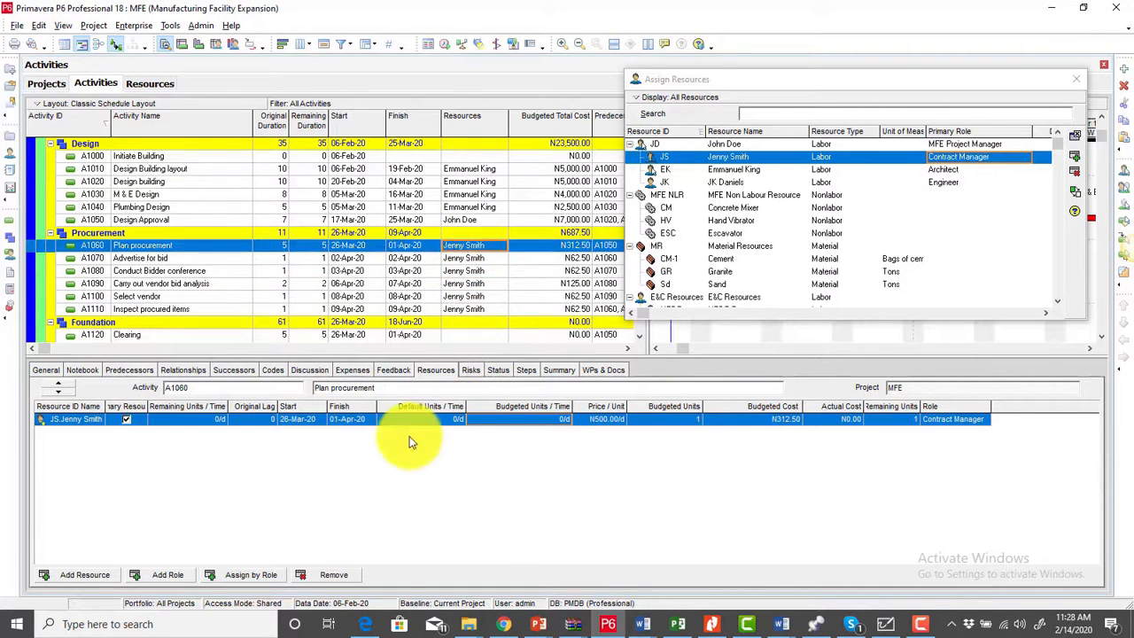
left_click(533, 420)
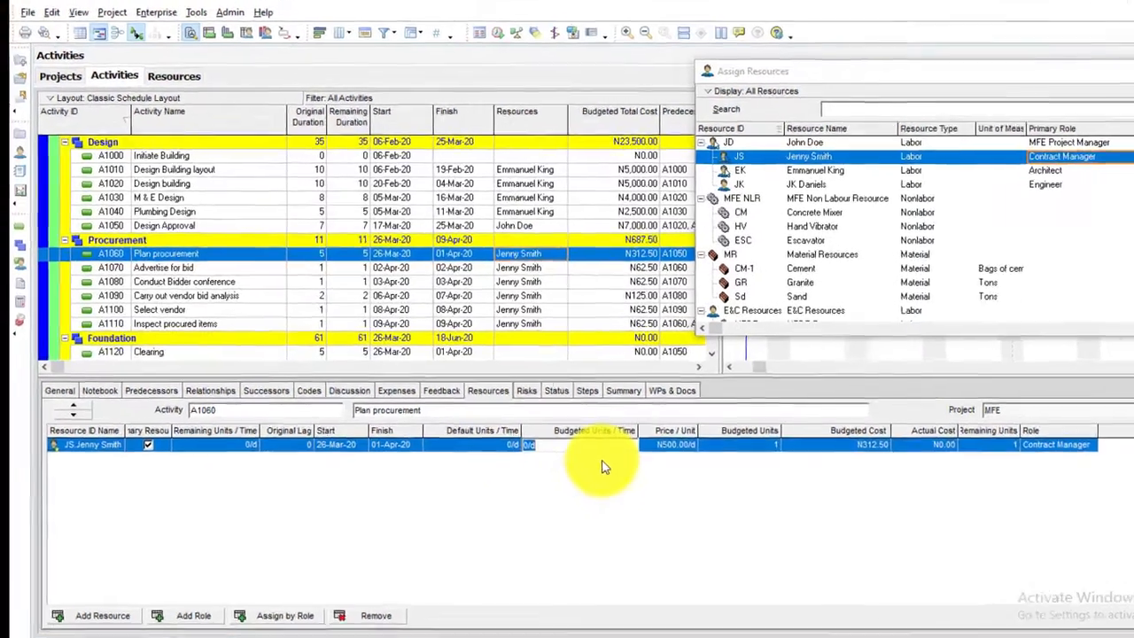
type("1")
Step: Set the Contract Manager's Budgeted Units / Time to 1 for both Advertise for bid and Conduct Bidder conference
left_click(532, 271)
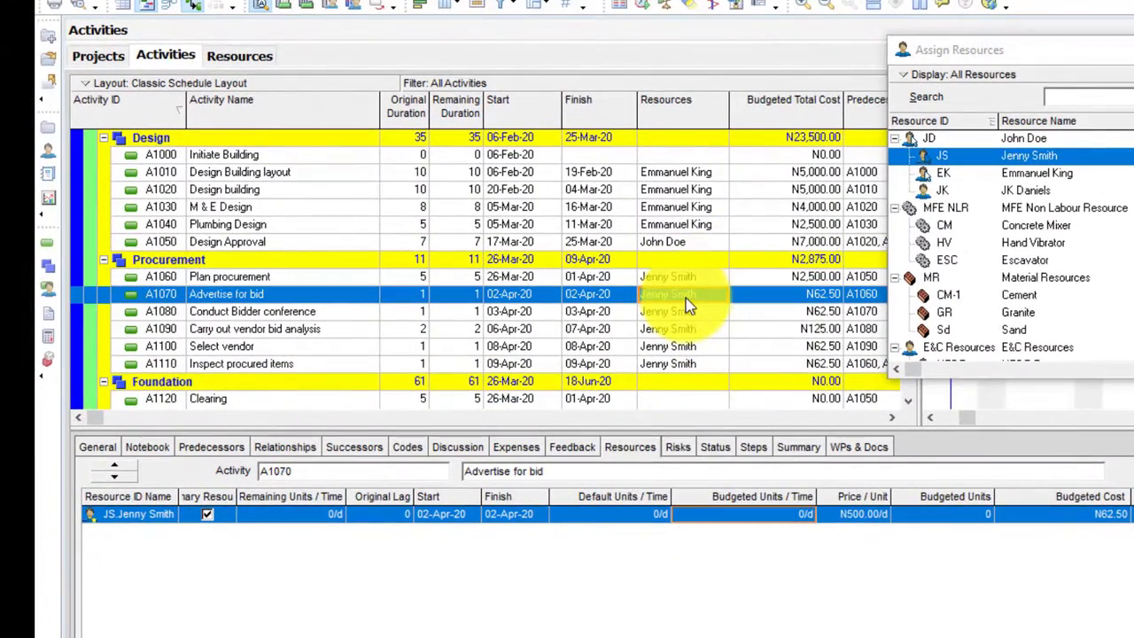
type("1")
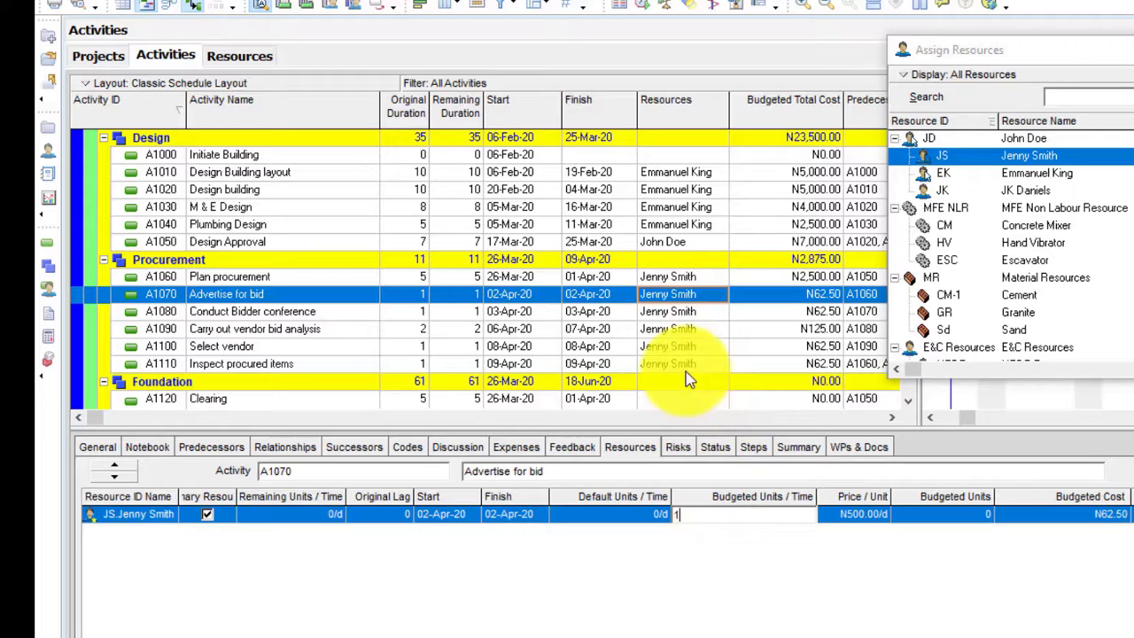
left_click(689, 311)
left_click(696, 514)
type("1/d")
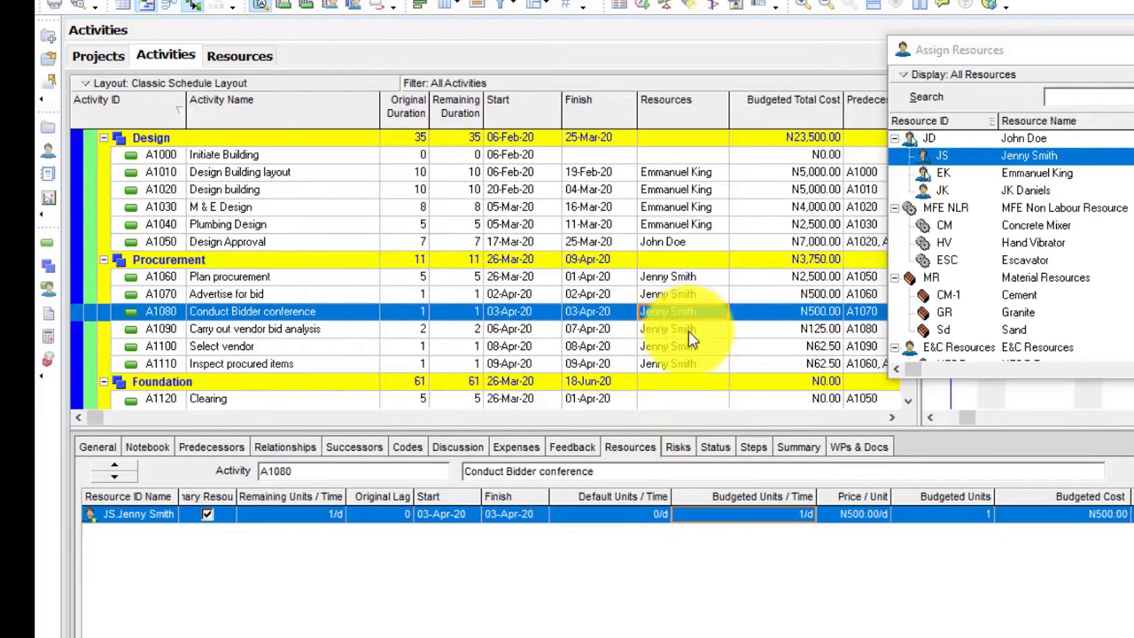
Step: Set the Contract Manager's Budgeted Units / Time to 1 for Carry out vendor bid analysis, Select vendor and Inspect procured items
left_click(689, 329)
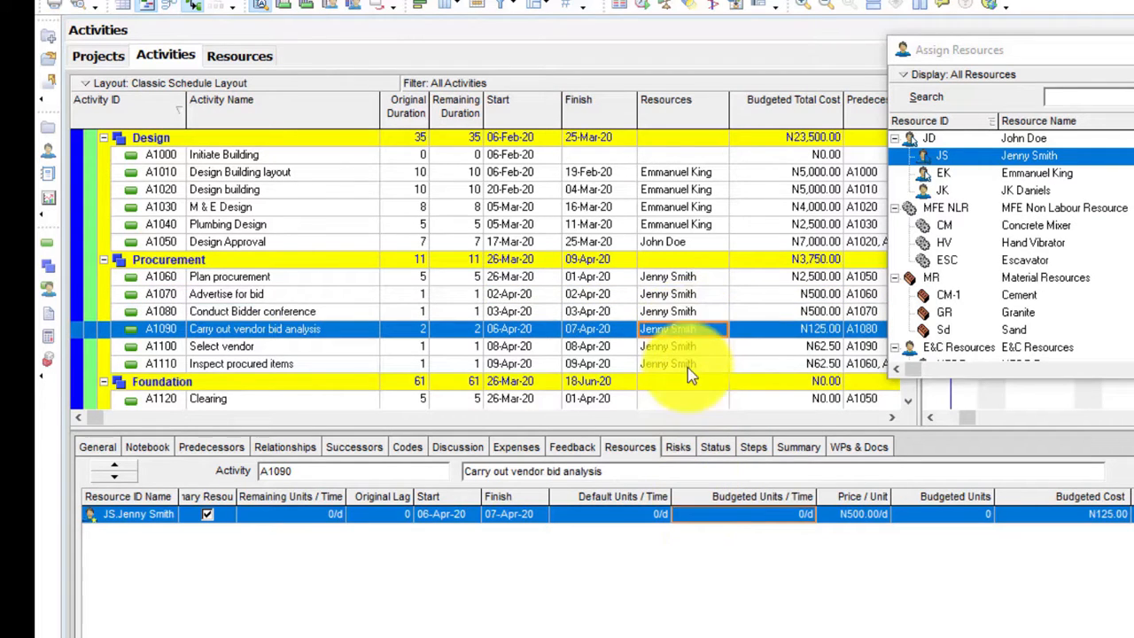
left_click(731, 518)
type("1")
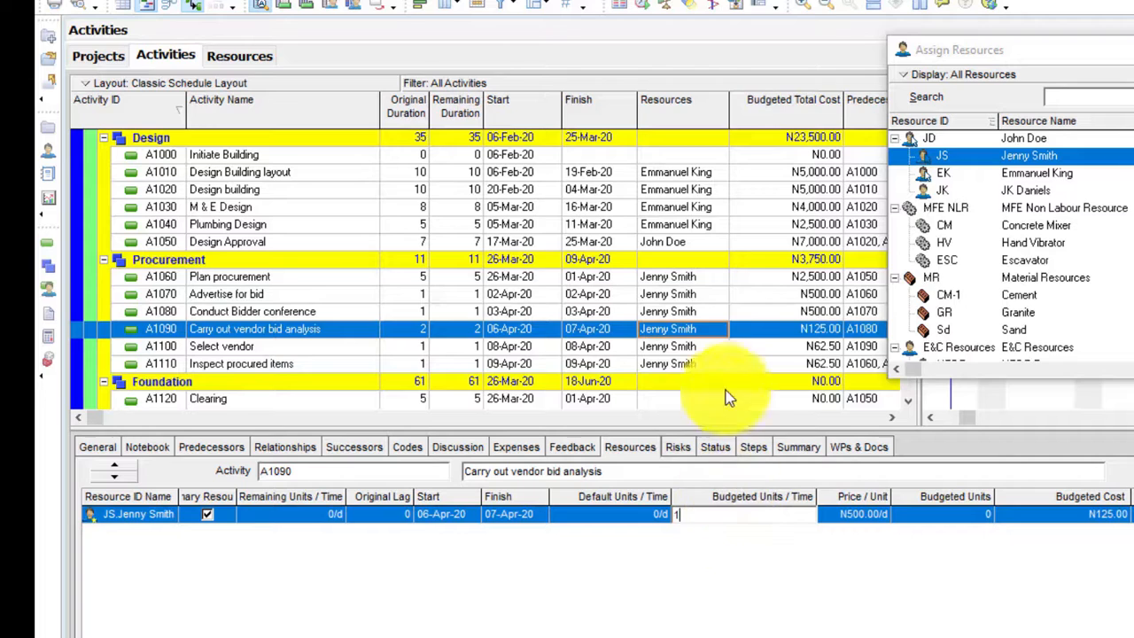
left_click(688, 346)
left_click(709, 514)
type("1")
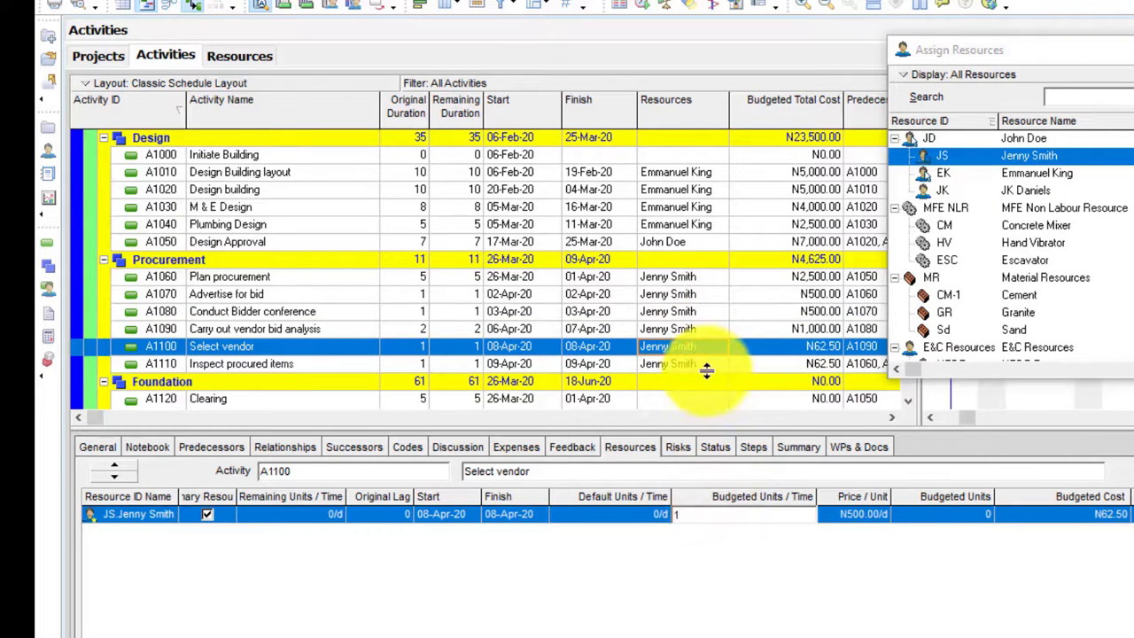
left_click(706, 366)
left_click(739, 514)
type("1")
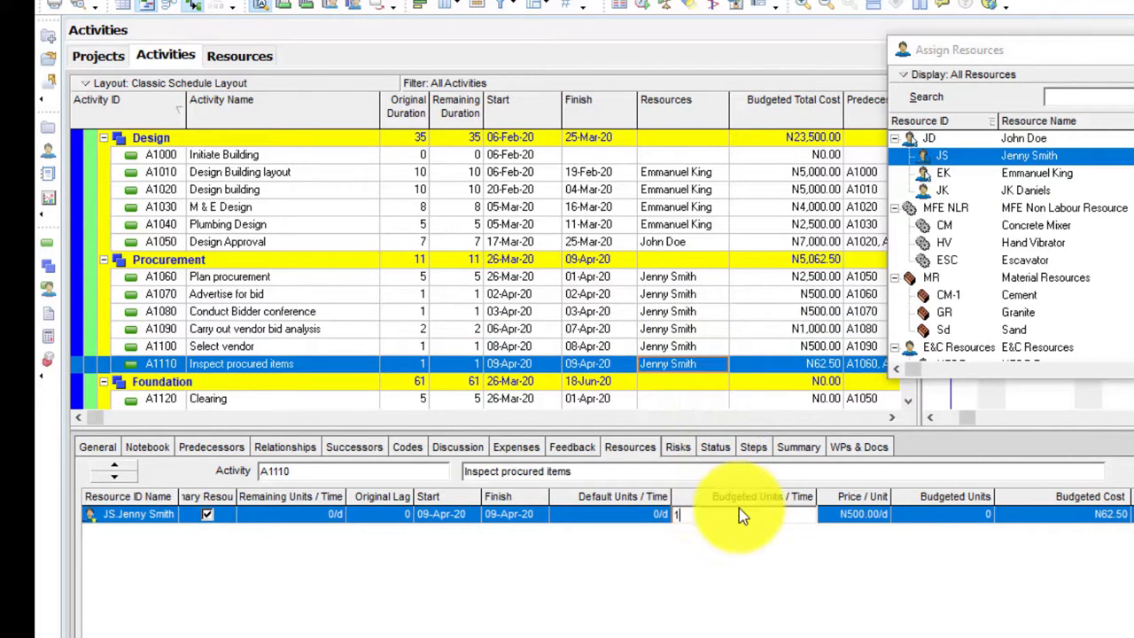
key("Return")
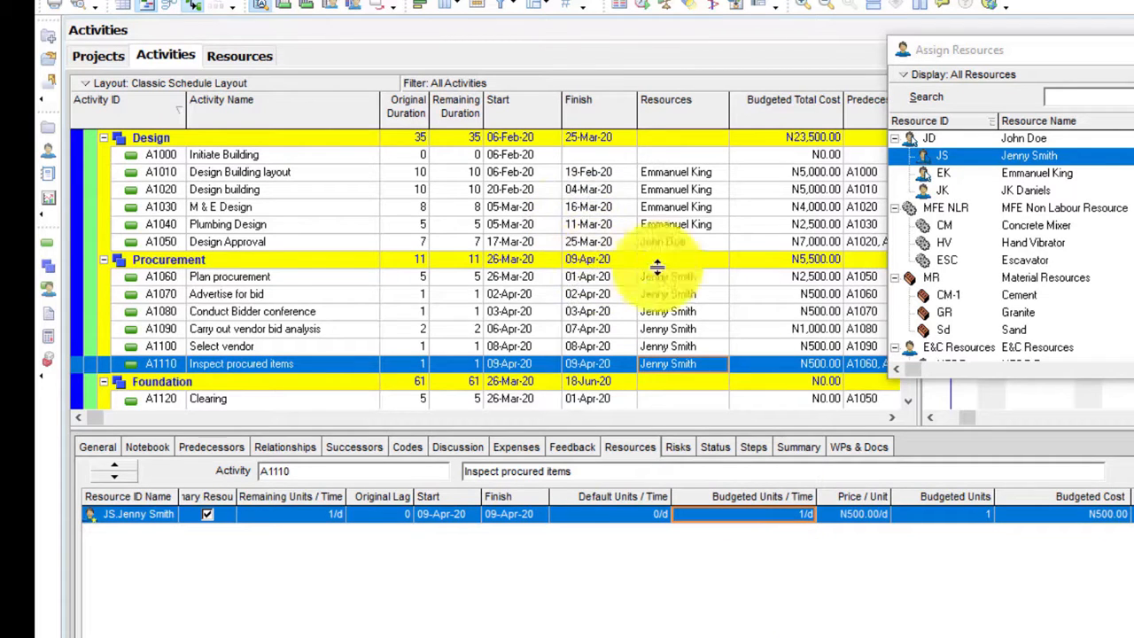
Step: Review the Foundation activities and the non-labour and material resources that can be assigned to them
left_click(678, 311)
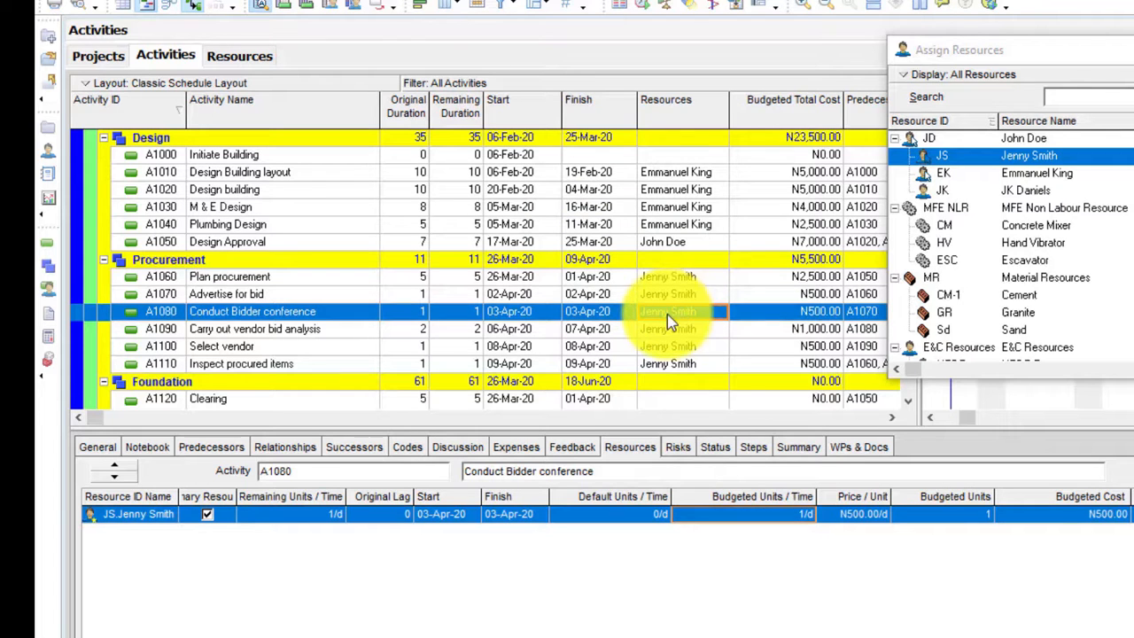
scroll(667, 313, "down", 1)
scroll(667, 313, "down", 2)
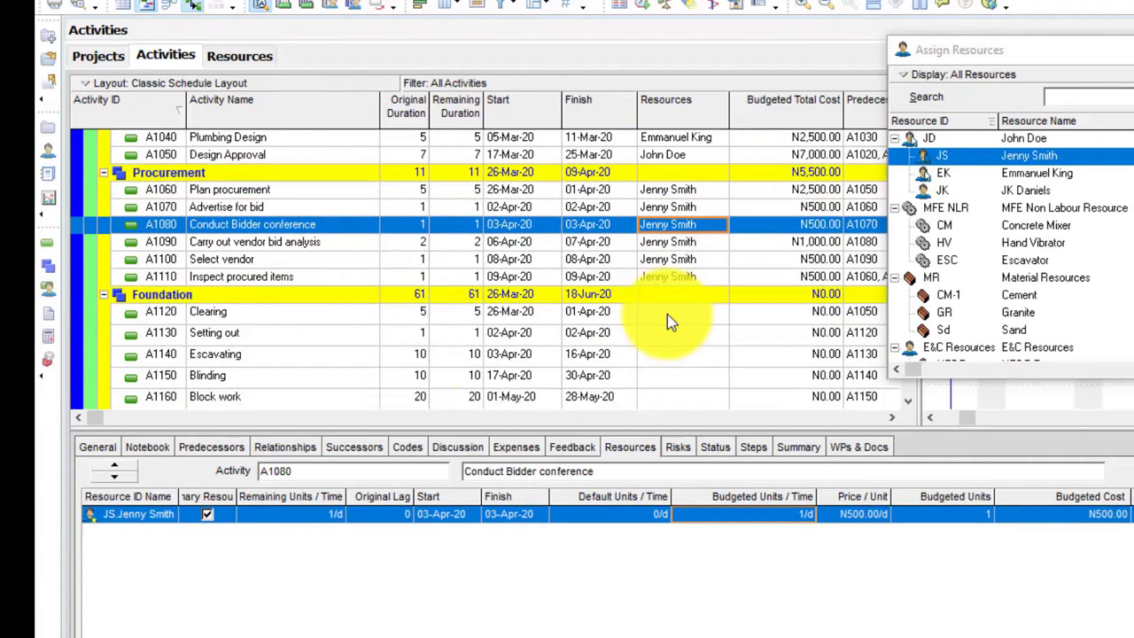
scroll(418, 343, "down", 1)
scroll(418, 344, "down", 1)
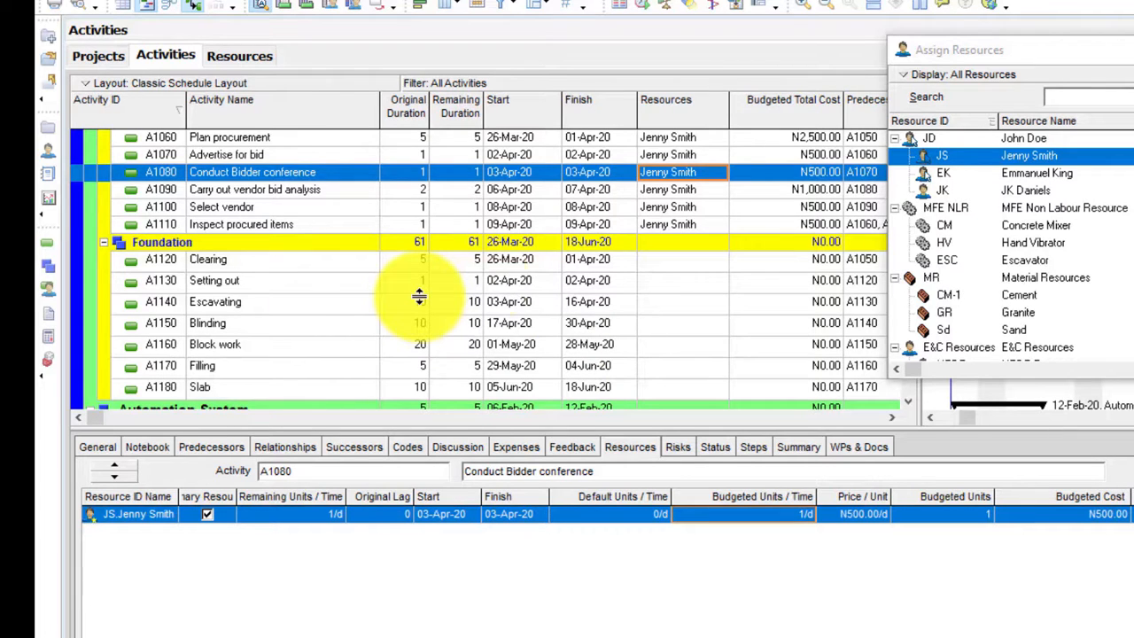
left_click(1046, 220)
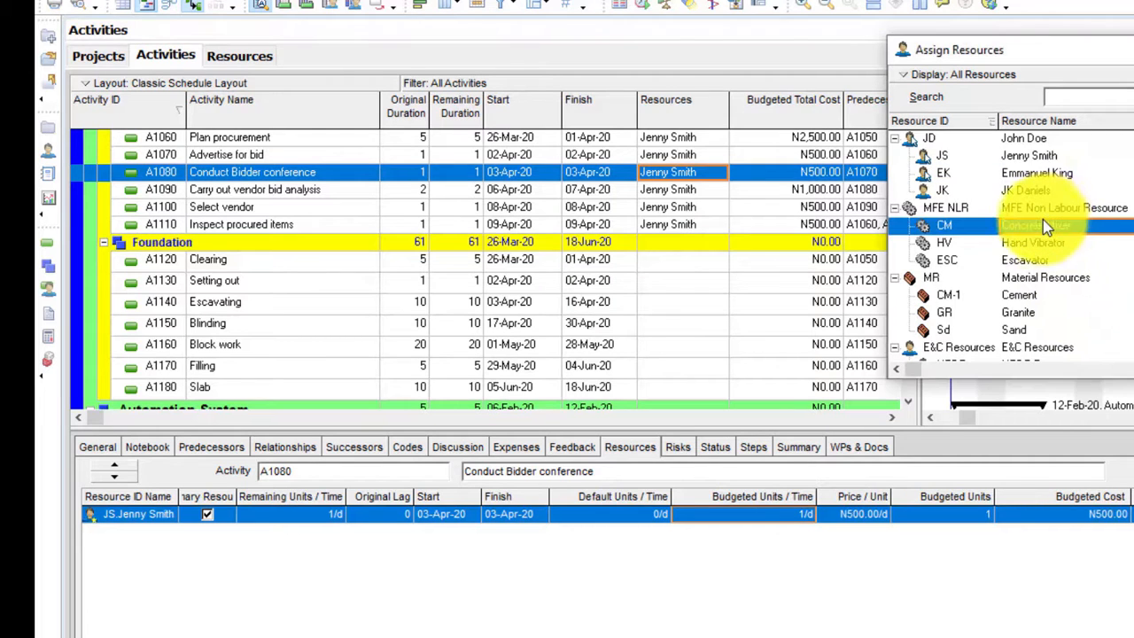
left_click(1022, 296)
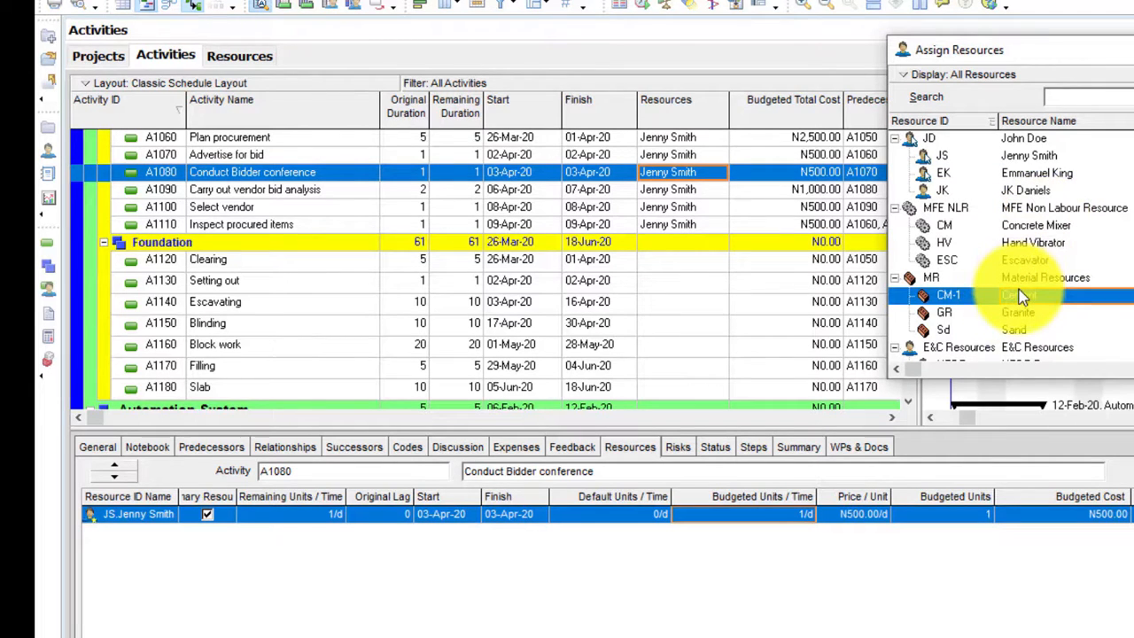
Step: Assign the MFE Project Manager (JD) to the Clearing activity and set the Budgeted Units / Time to 1
left_click(681, 268)
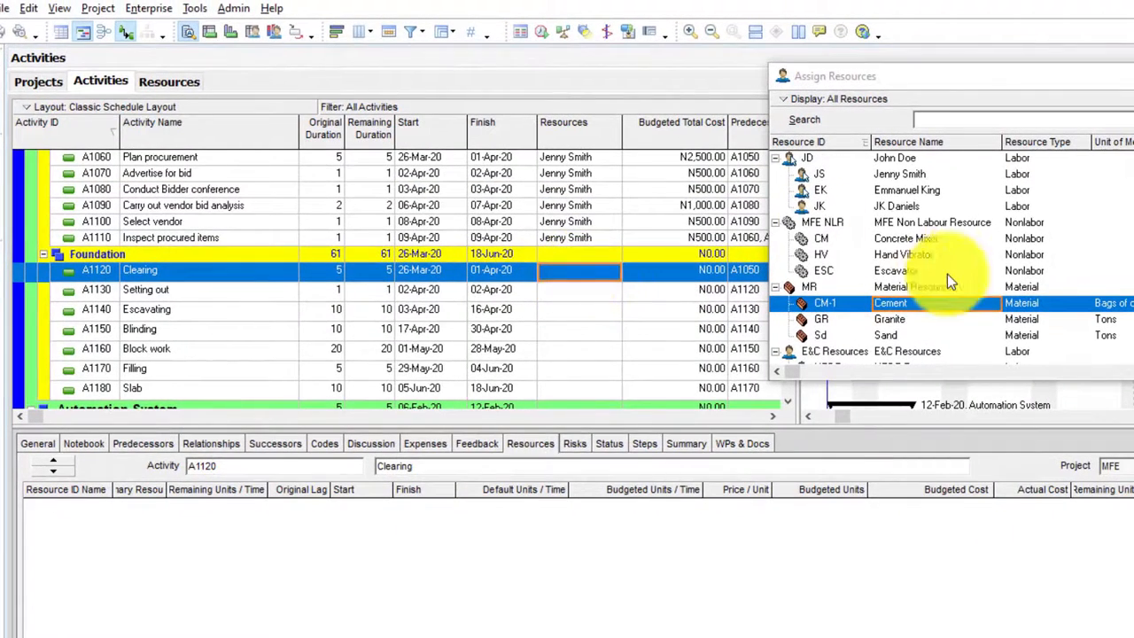
left_click(895, 161)
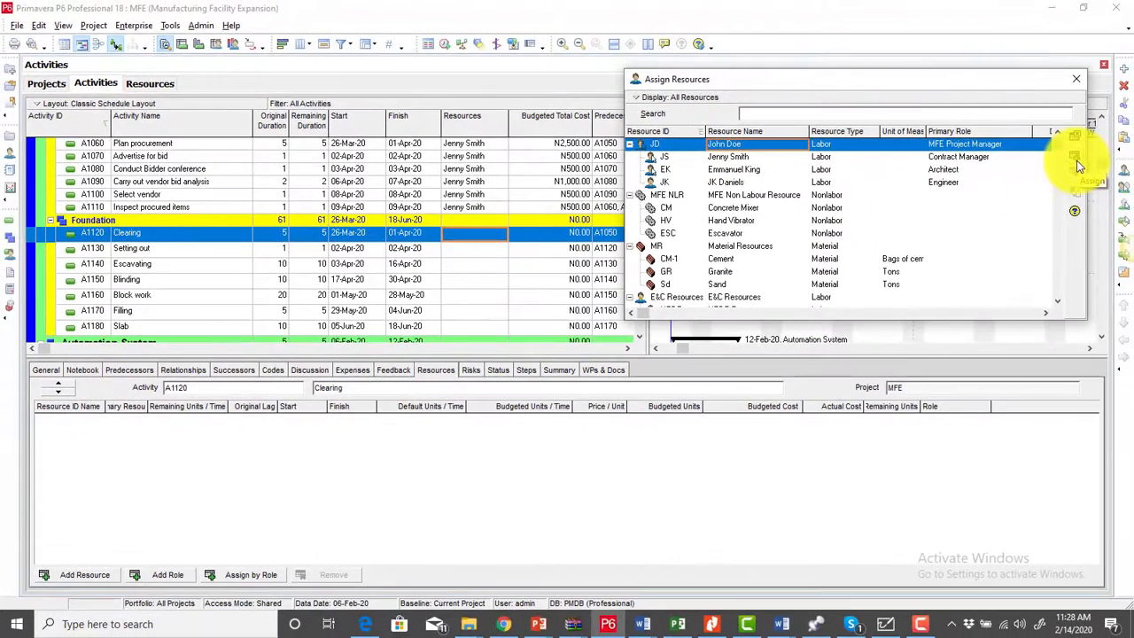
left_click(1078, 164)
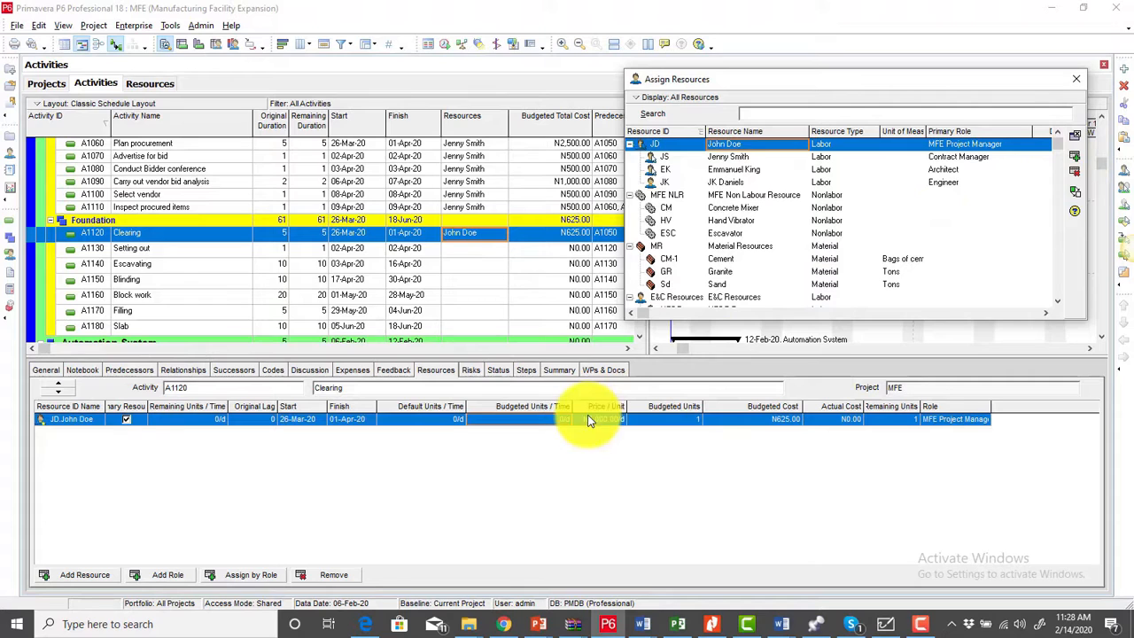
left_click(521, 419)
type("1")
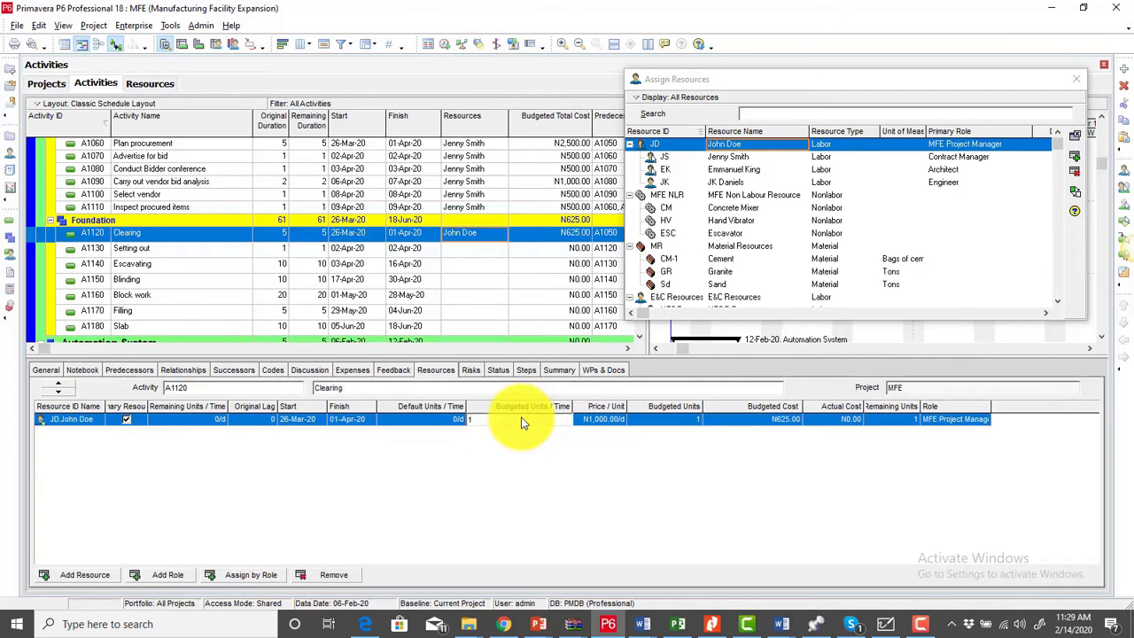
key("Return")
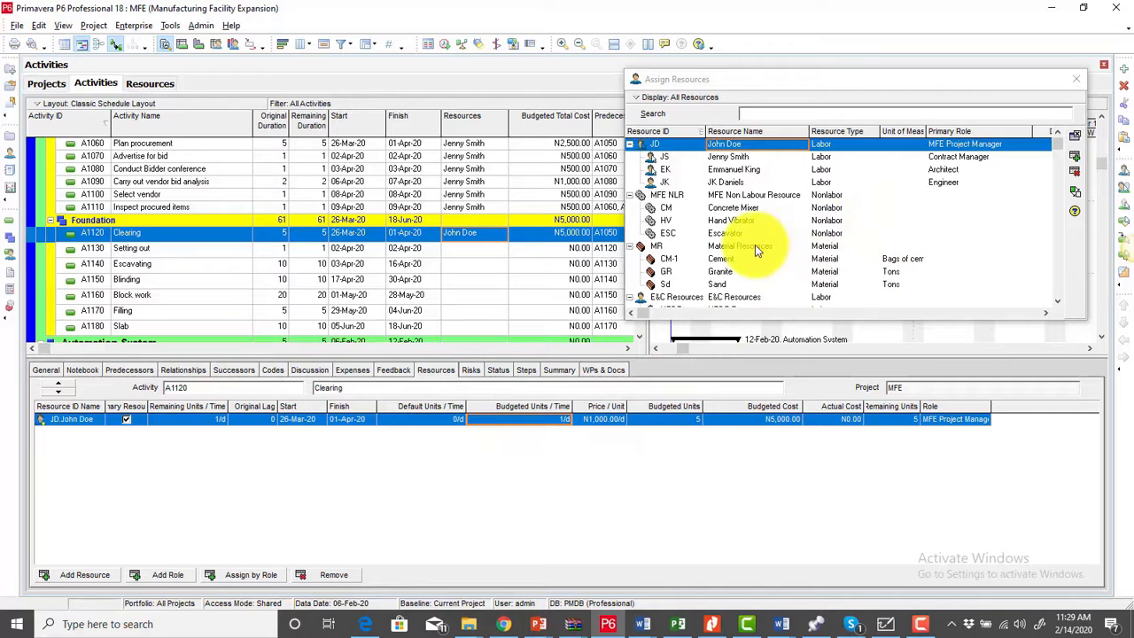
Step: Assign the nonlabor resource Escavator (ESC) to Clearing as well and set its Budgeted Units / Time to 1
scroll(754, 244, "down", 1)
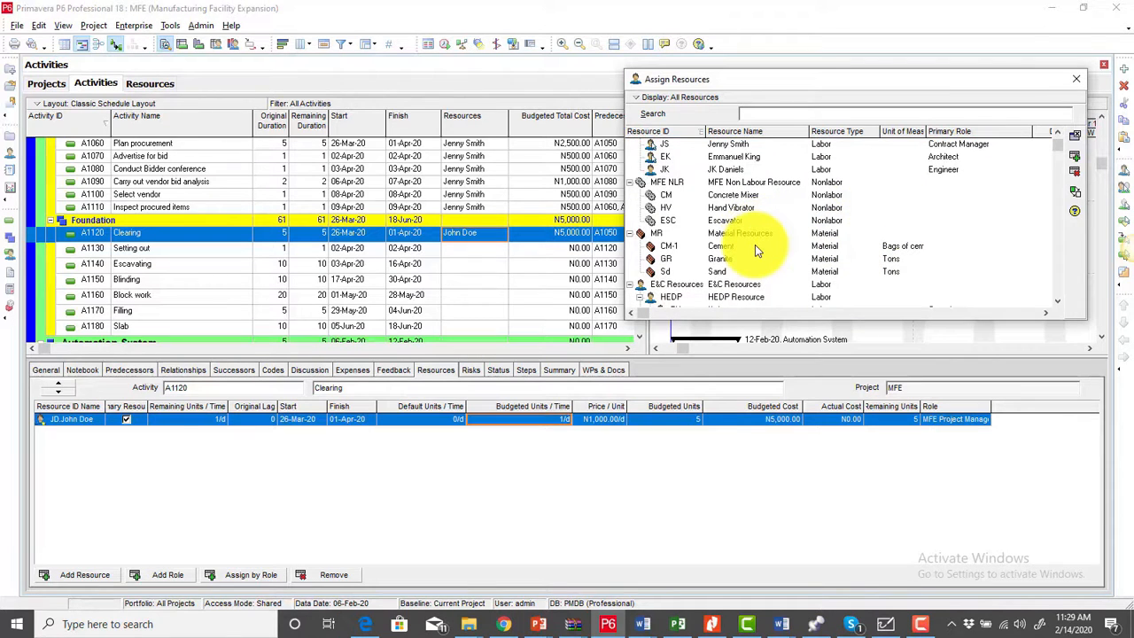
scroll(755, 245, "up", 1)
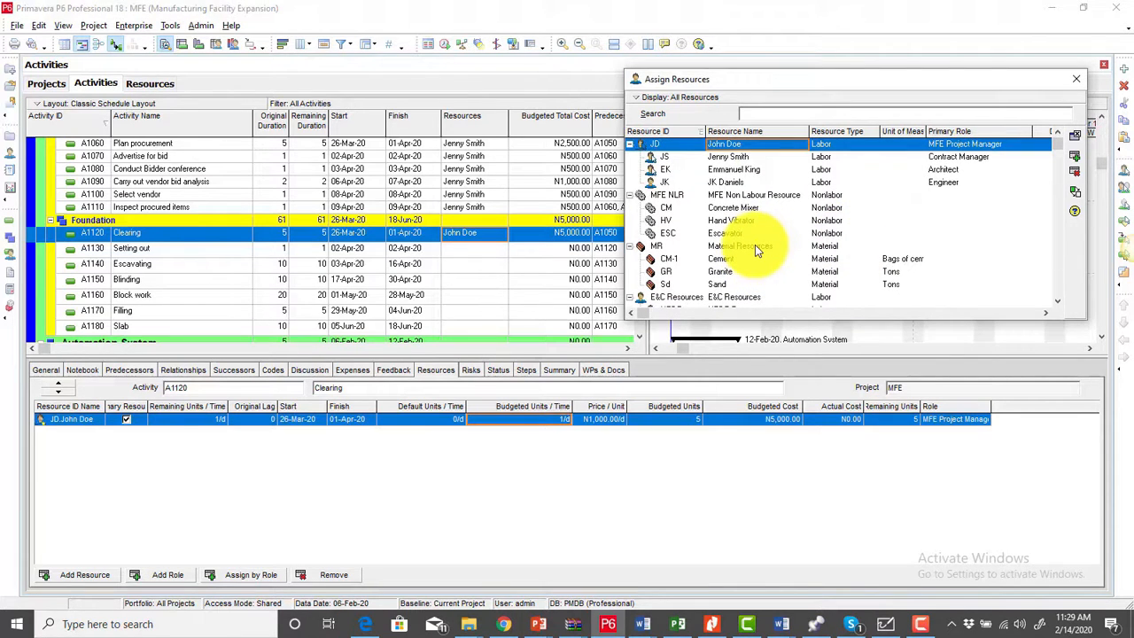
left_click(733, 234)
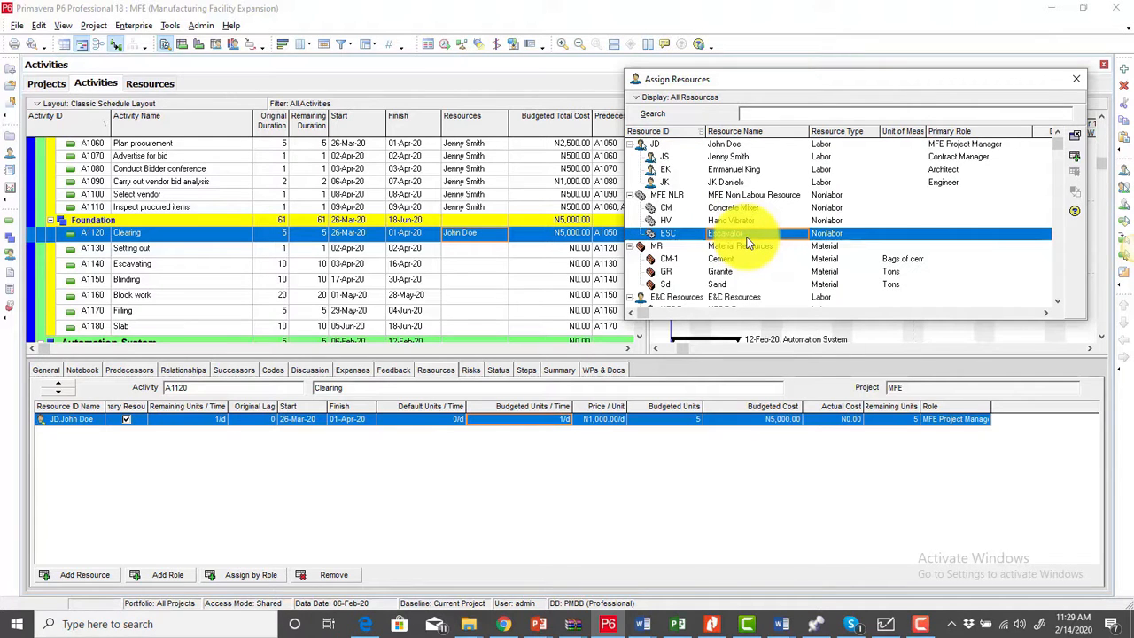
left_click(1075, 156)
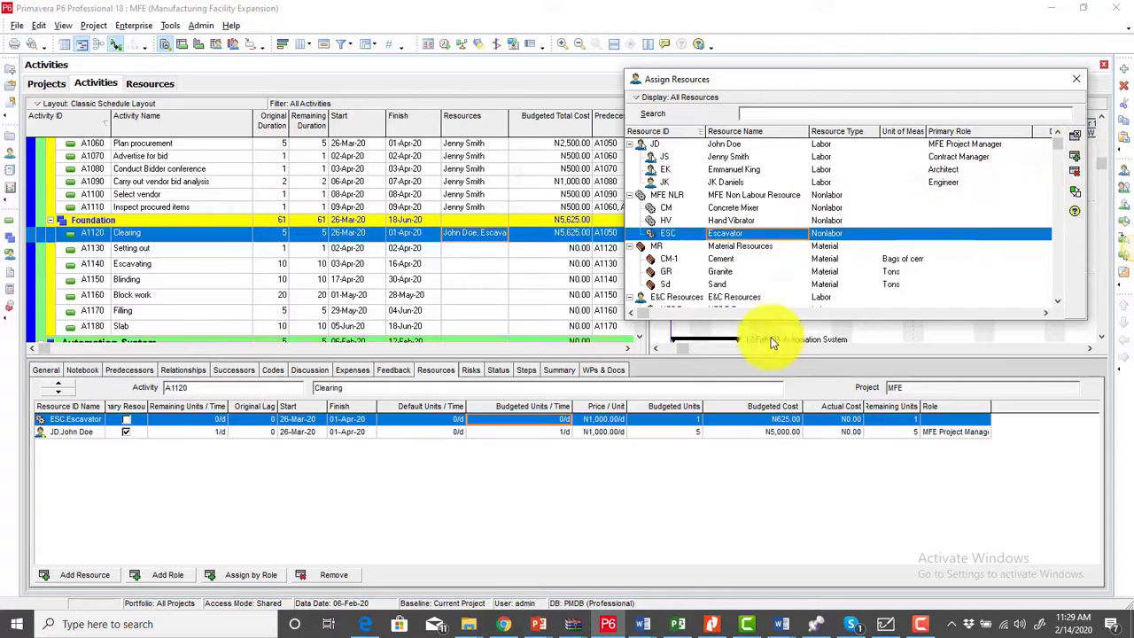
left_click(512, 421)
type("1")
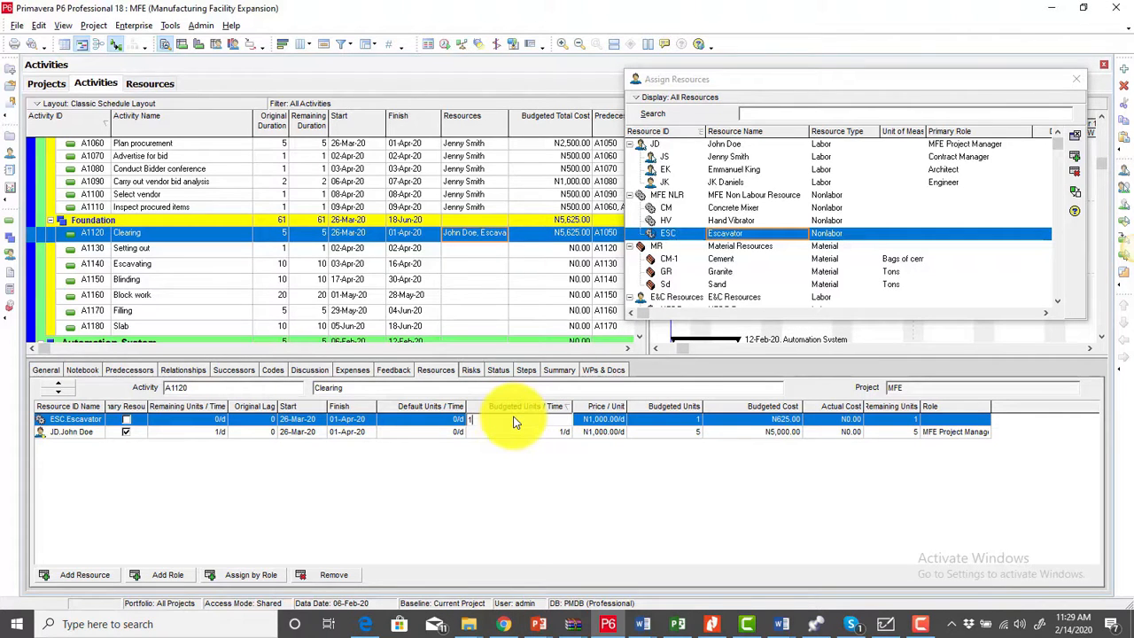
key("Return")
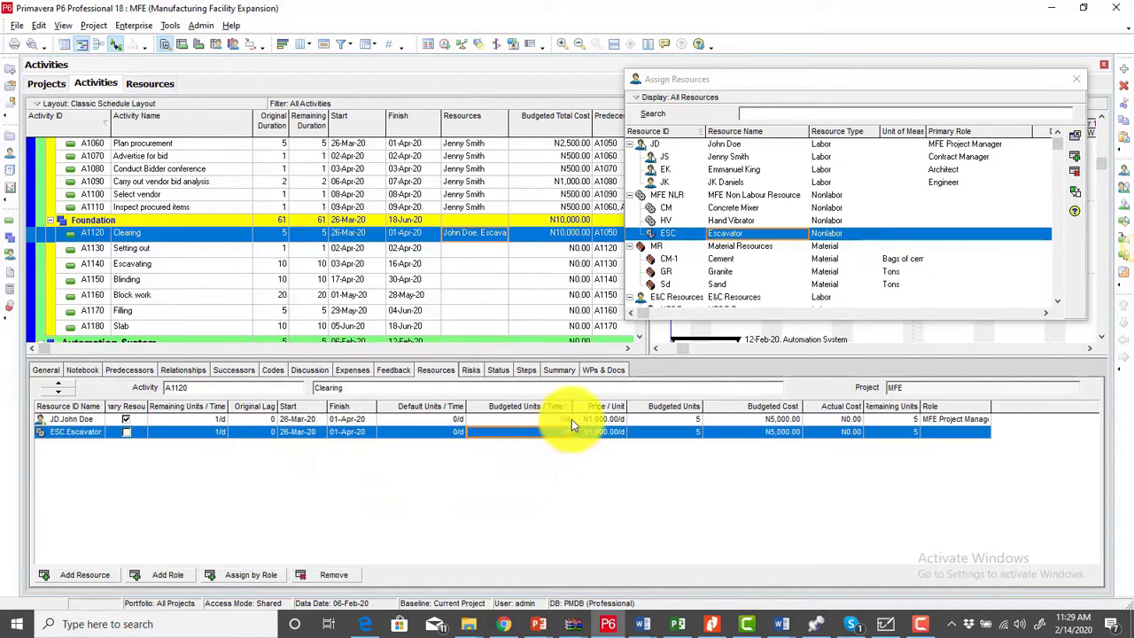
left_click(62, 433)
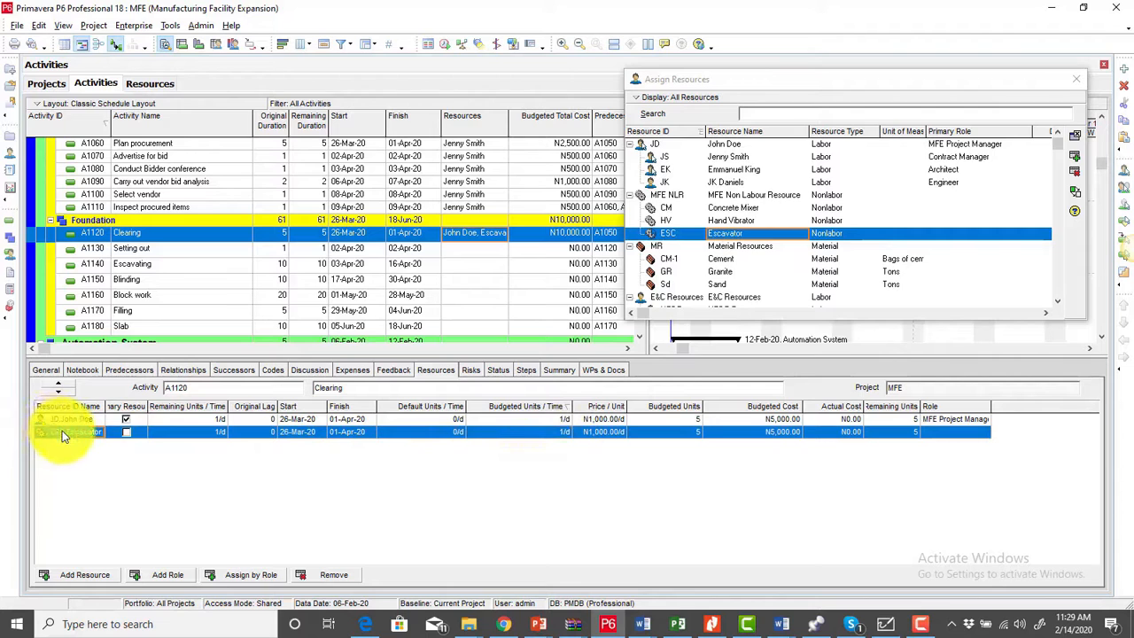
left_click(68, 420)
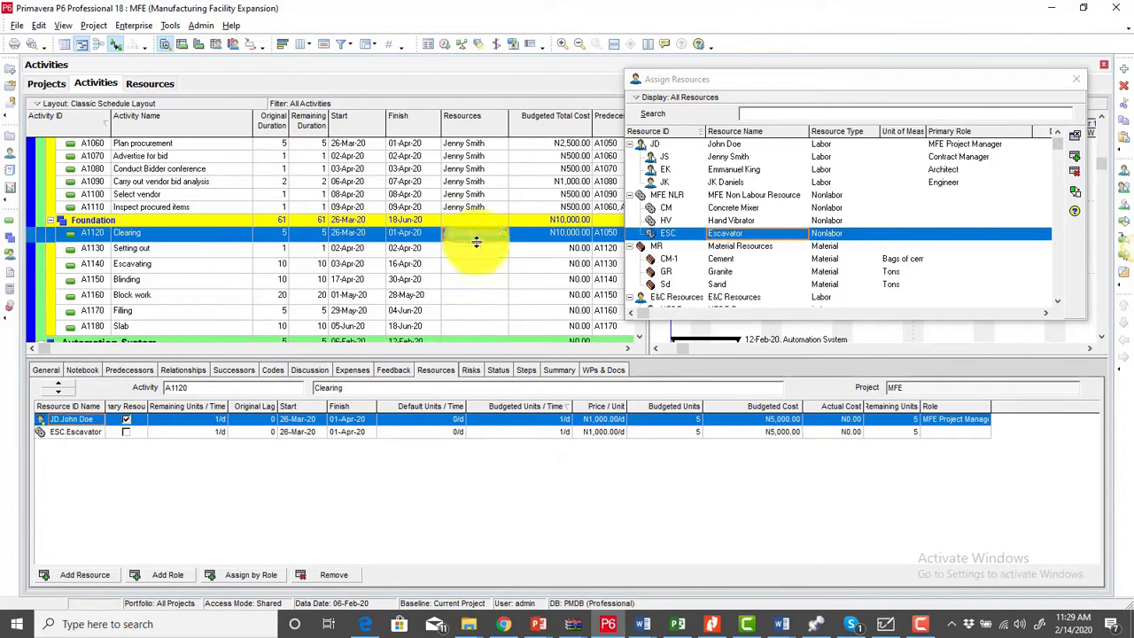
left_click(567, 238)
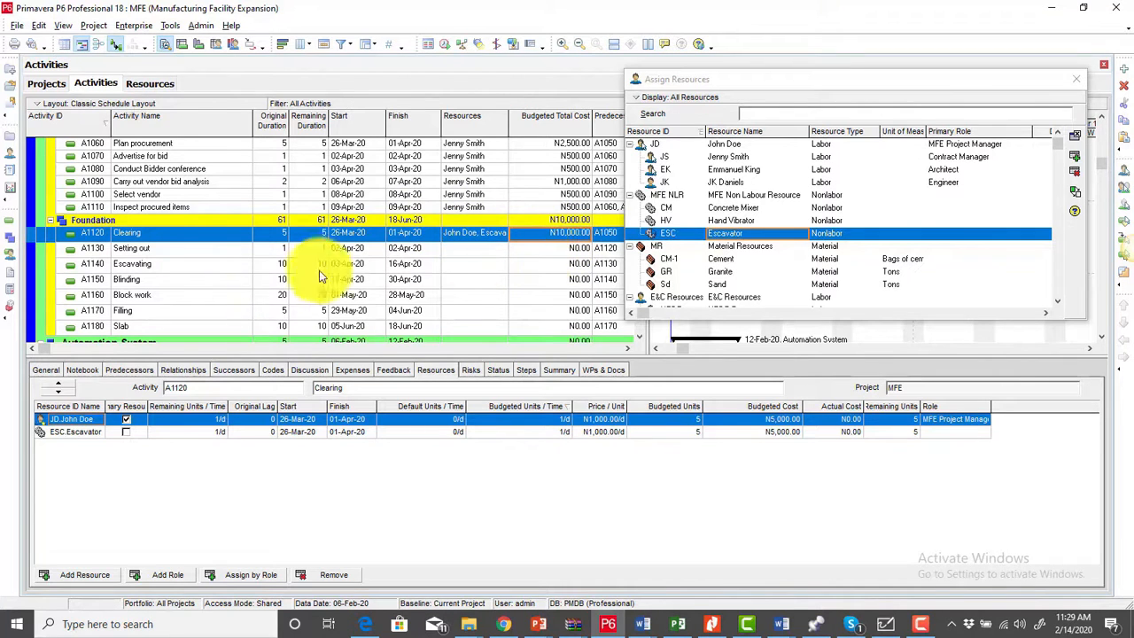
Step: Assign the Engineer (JK) to Setting out and set the Budgeted Units / Time to 1
left_click(469, 251)
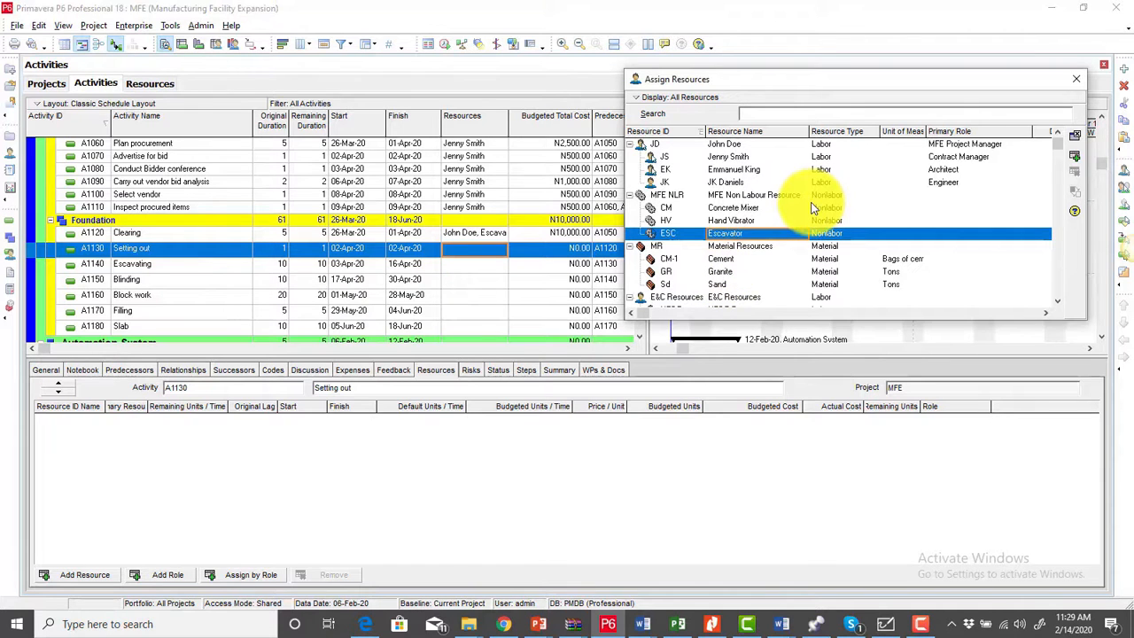
left_click(941, 182)
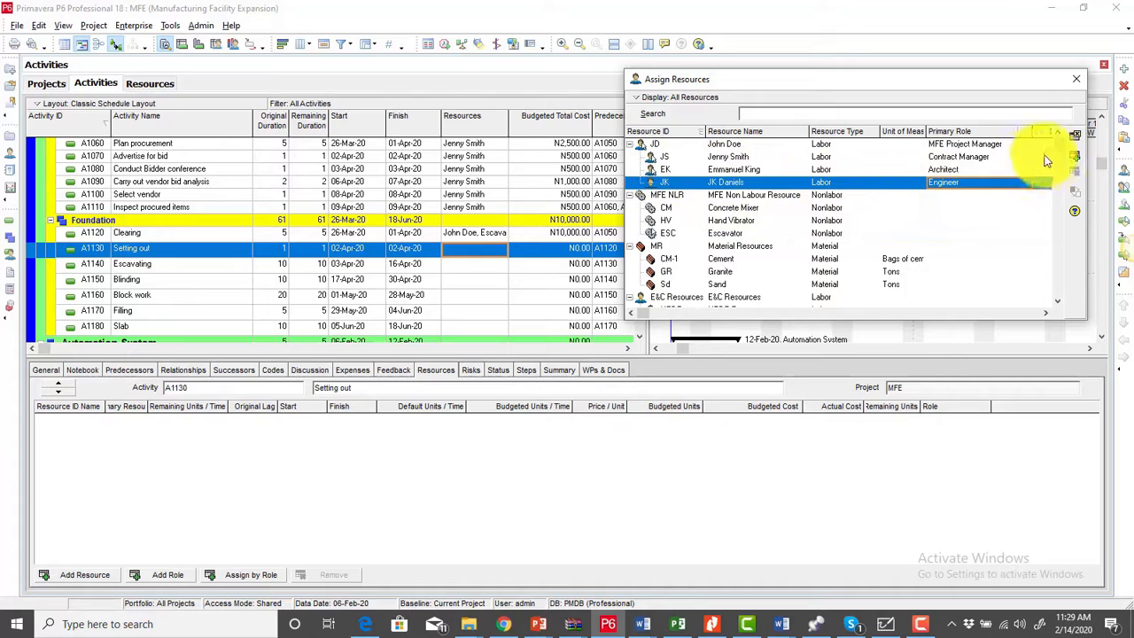
left_click(1074, 156)
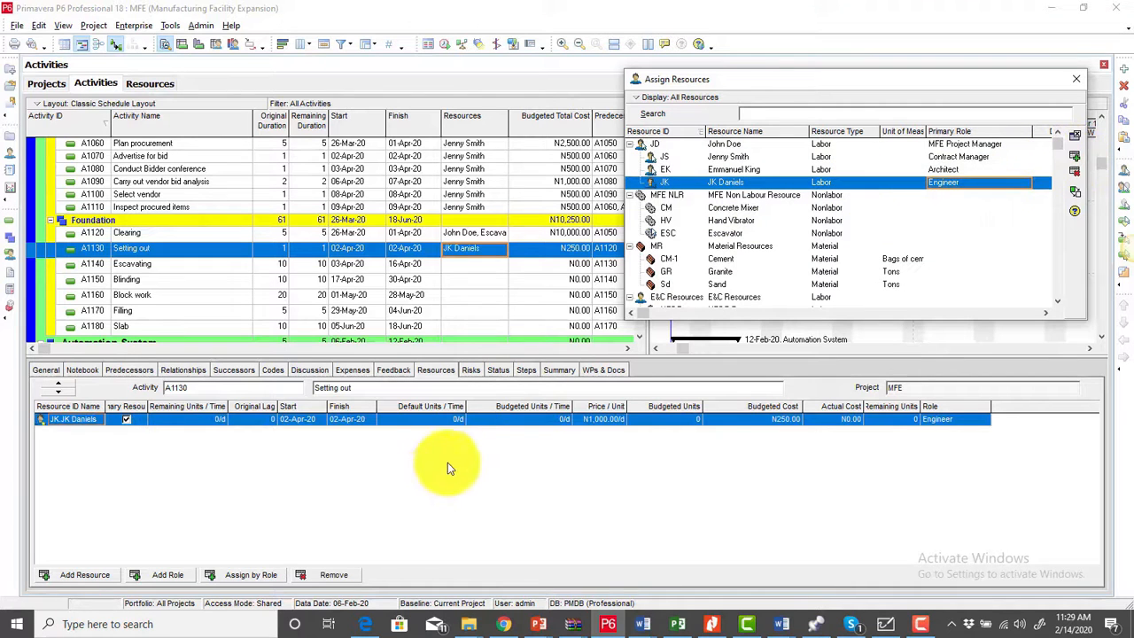
left_click(521, 418)
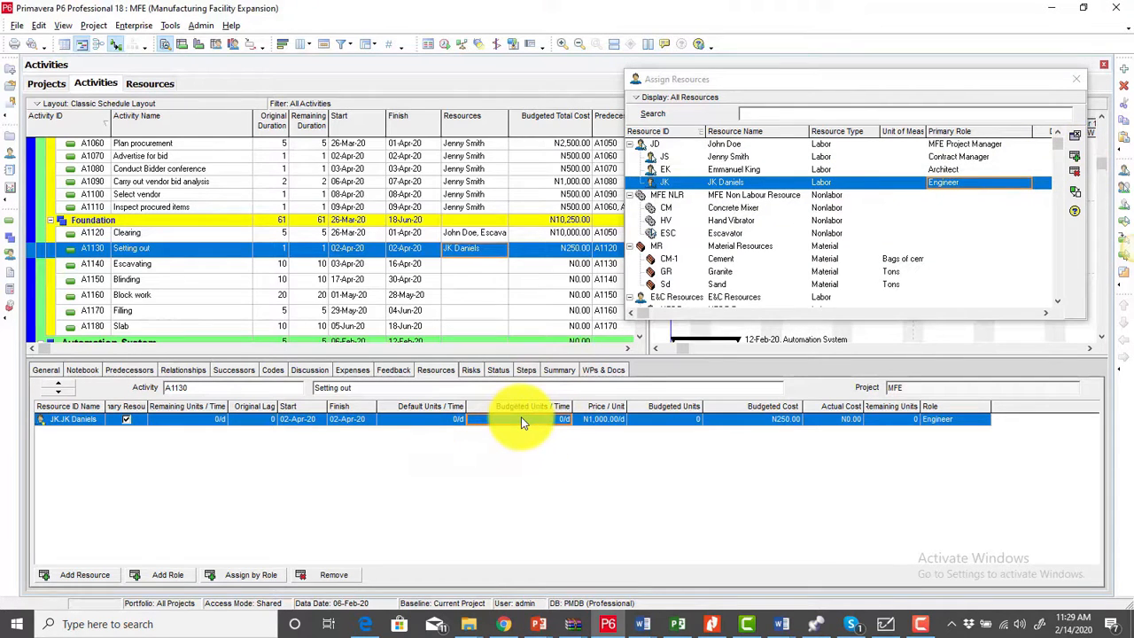
type("1")
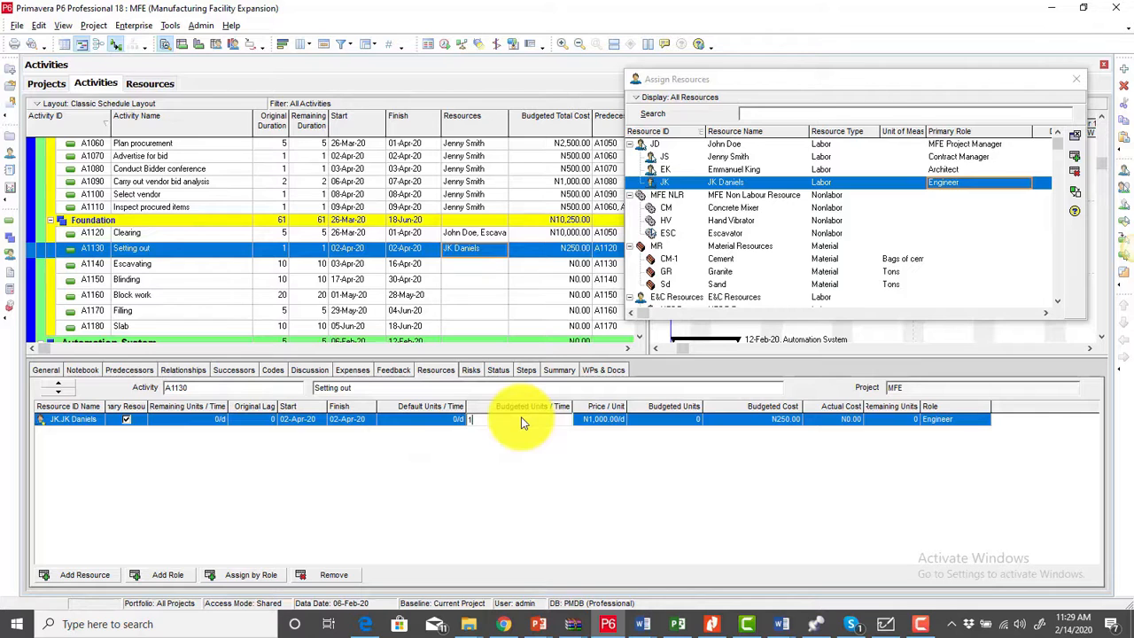
key("Return")
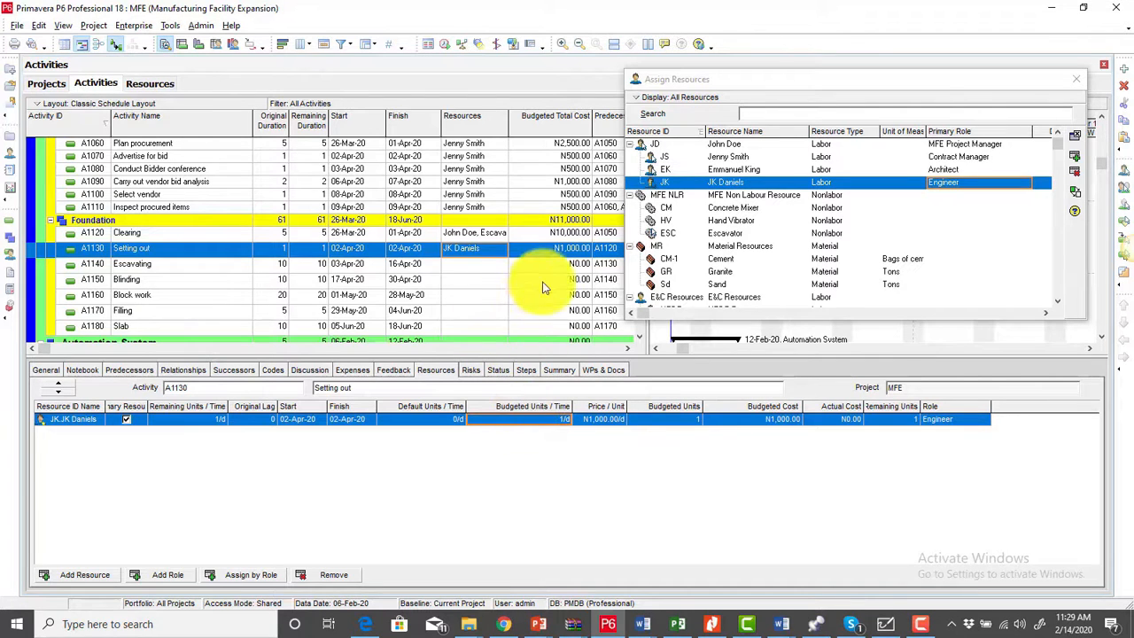
Step: Assign the Engineer (JK) and the MFE Project Manager (JD) to Escavating and set each one's Budgeted Units / Time to 1
left_click(462, 263)
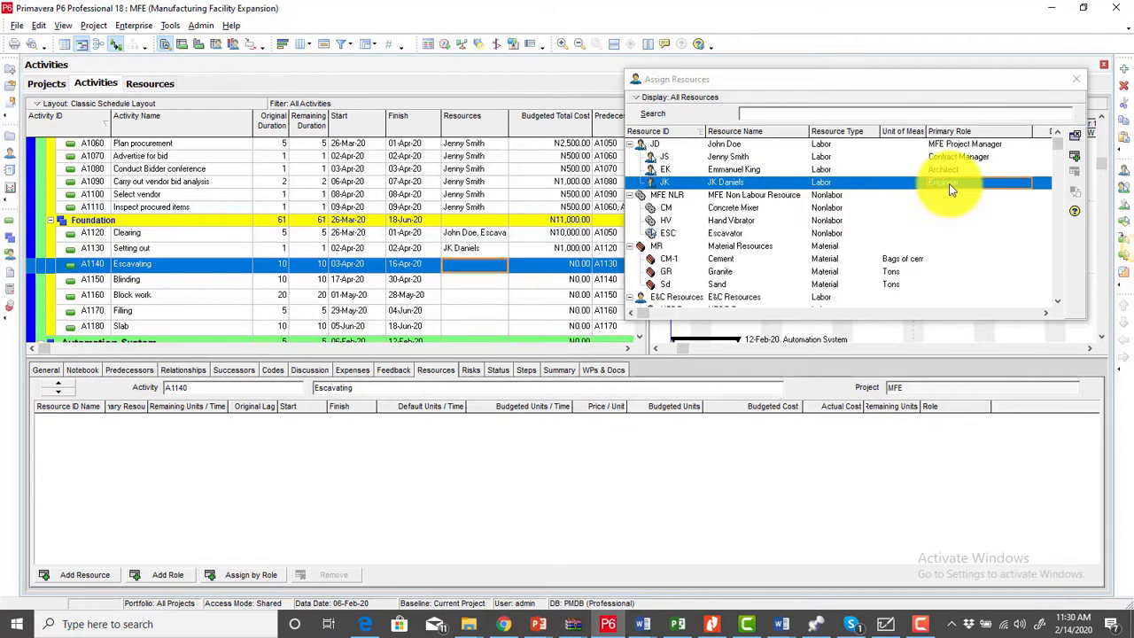
left_click(1076, 156)
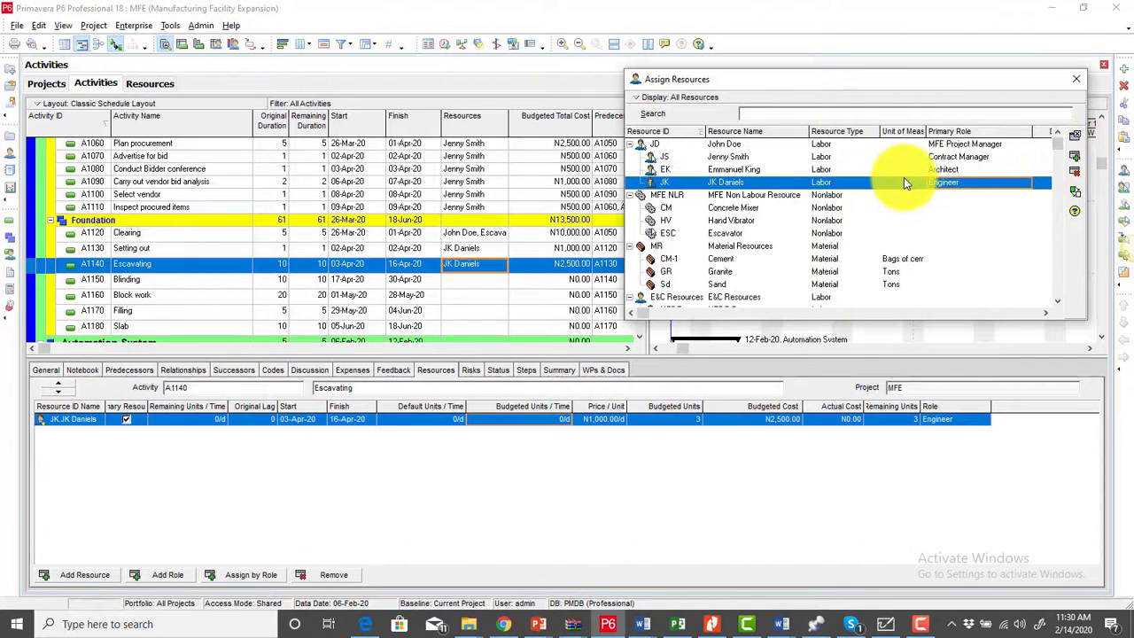
left_click(919, 144)
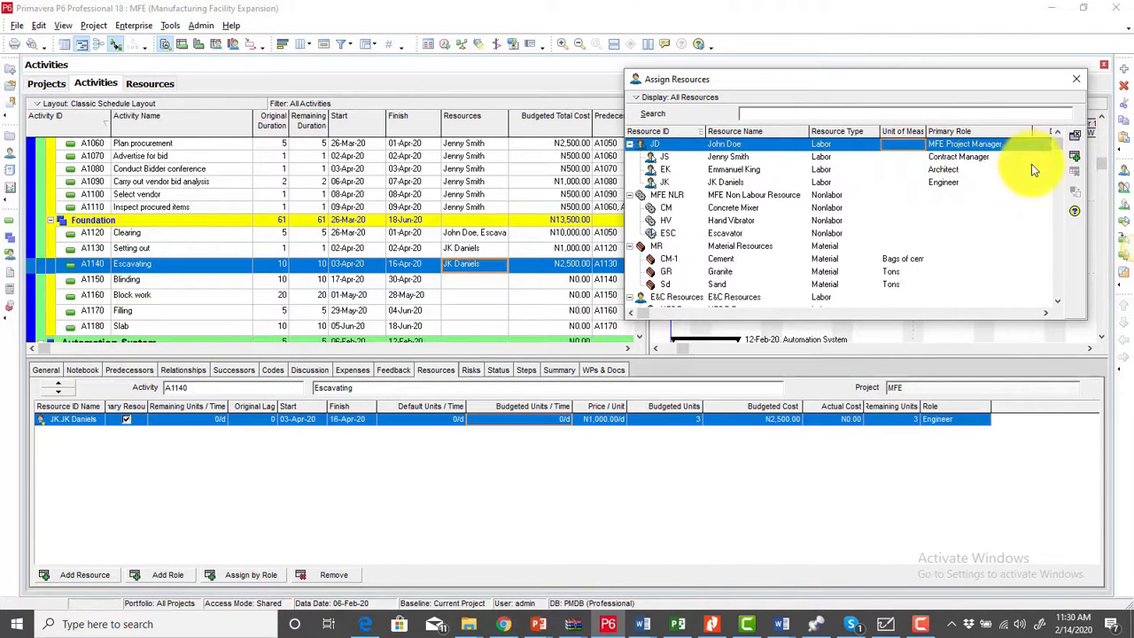
left_click(1078, 160)
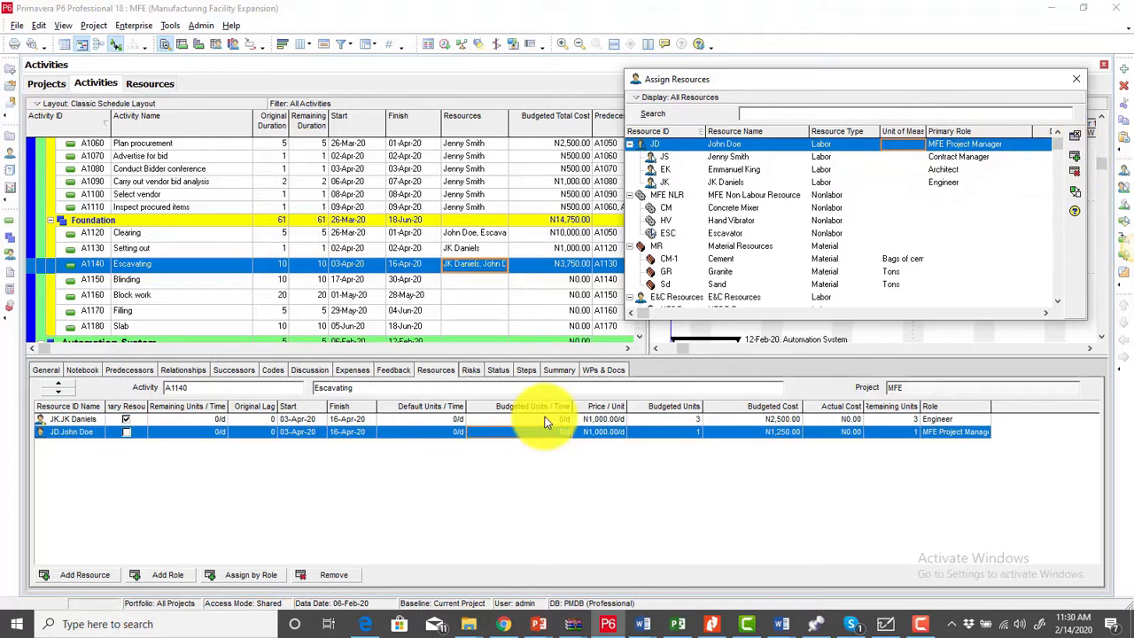
left_click(545, 423)
type("1")
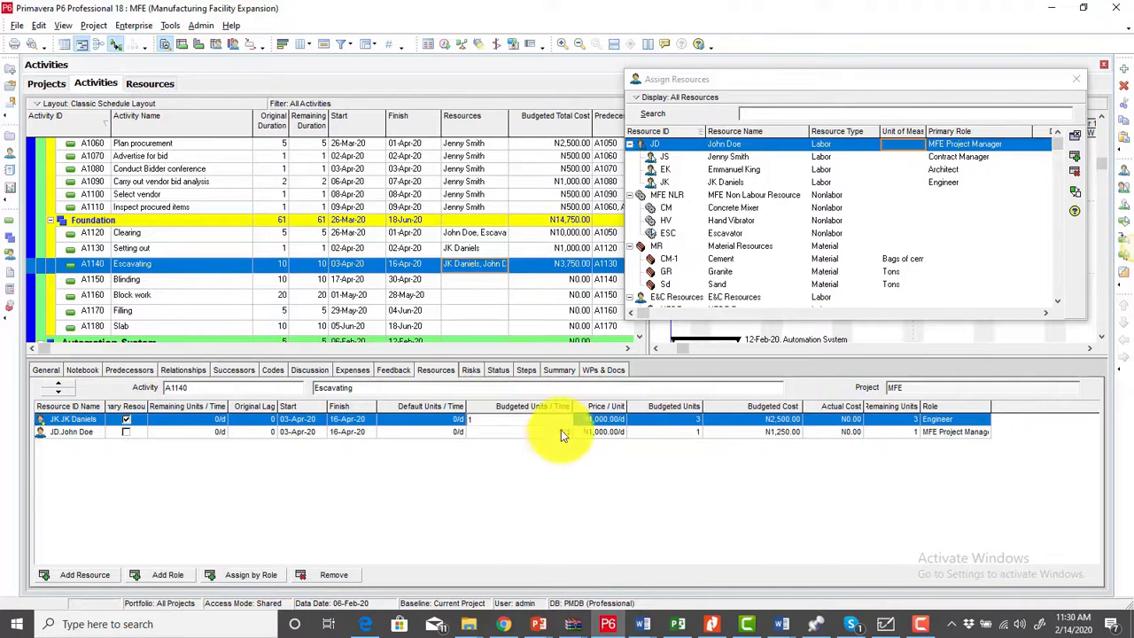
left_click(561, 430)
type("1")
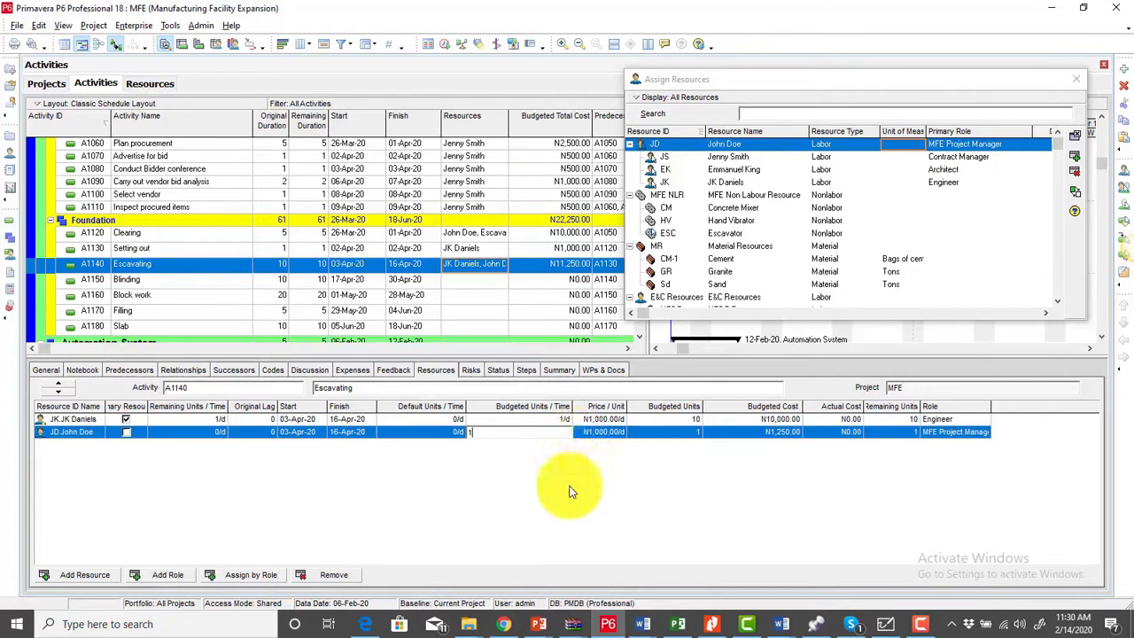
key("Return")
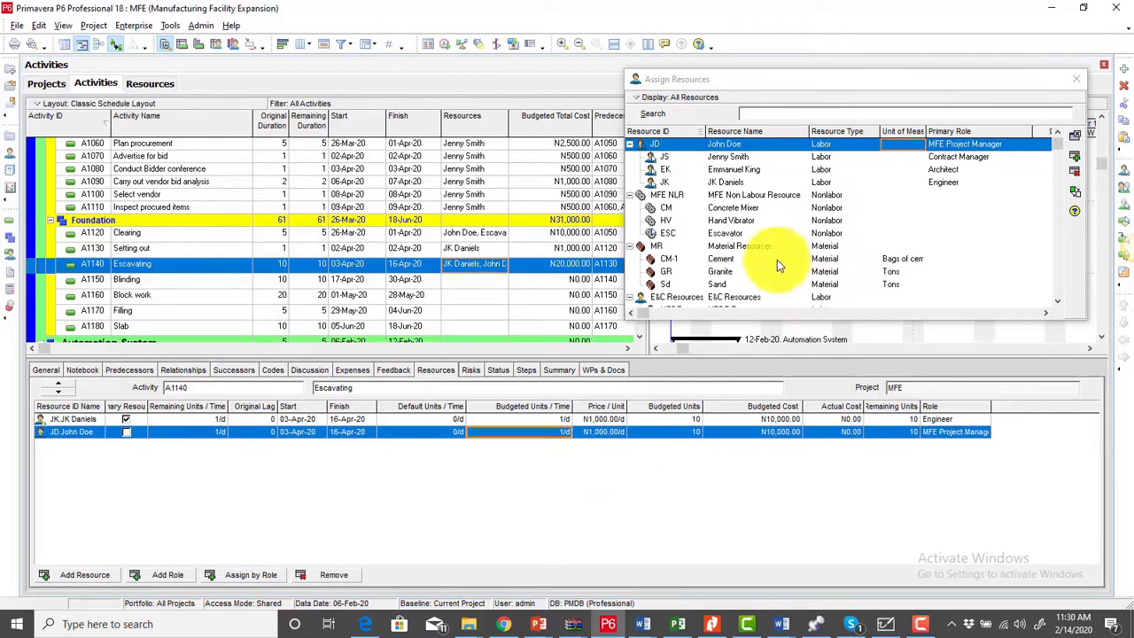
Step: Assign the nonlabor resource Escavator (ESC) to Escavating and set its Budgeted Units / Time to 2
left_click(737, 235)
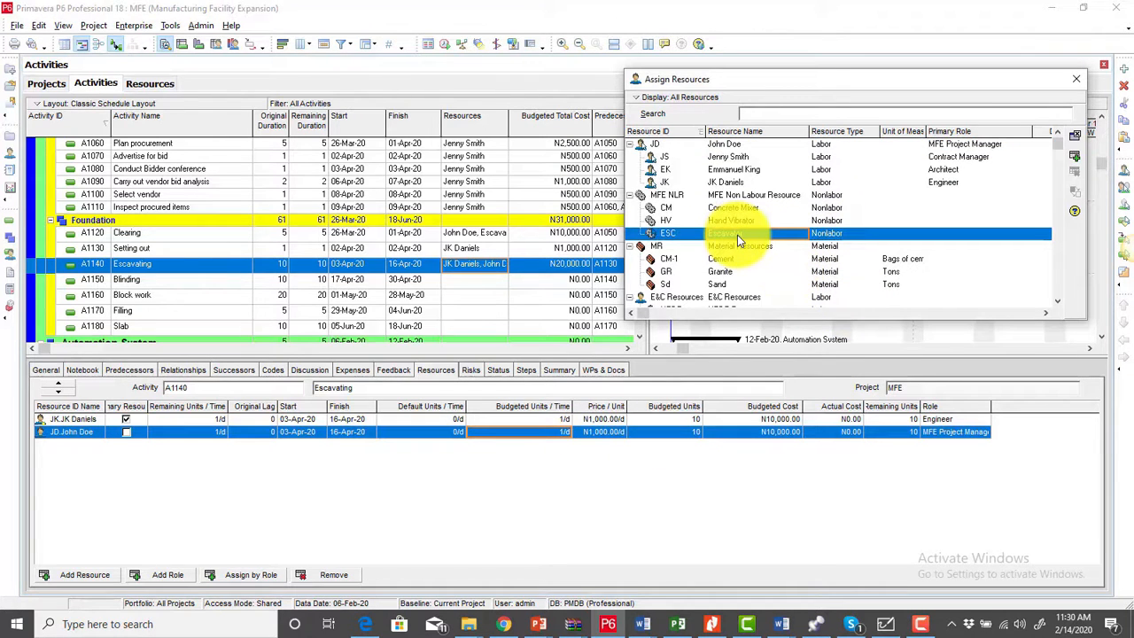
left_click(1075, 155)
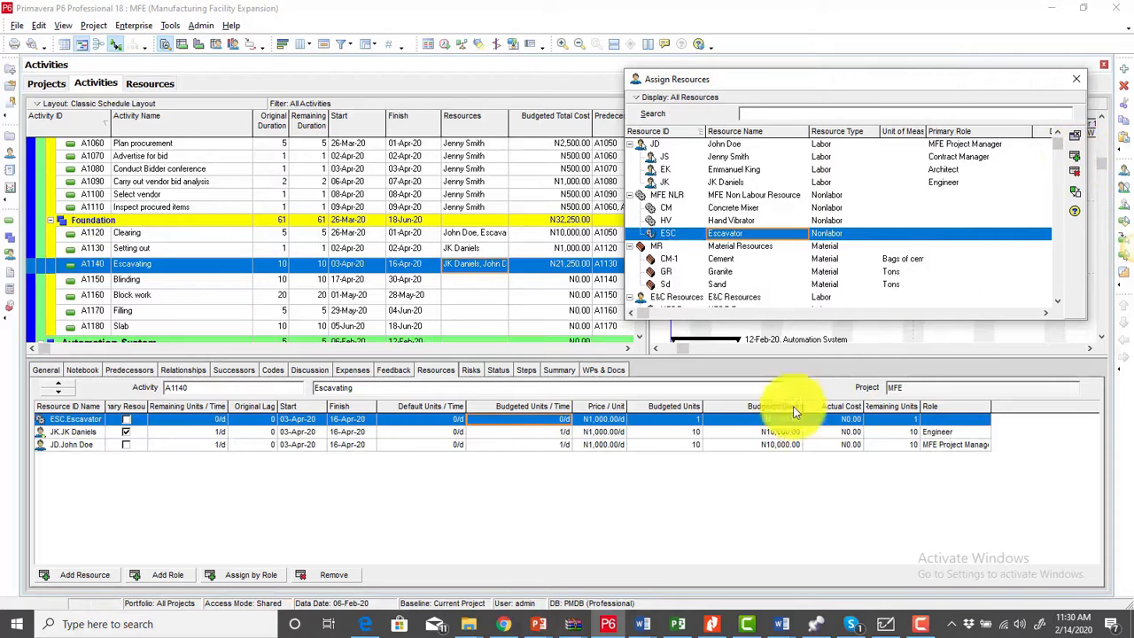
left_click(551, 419)
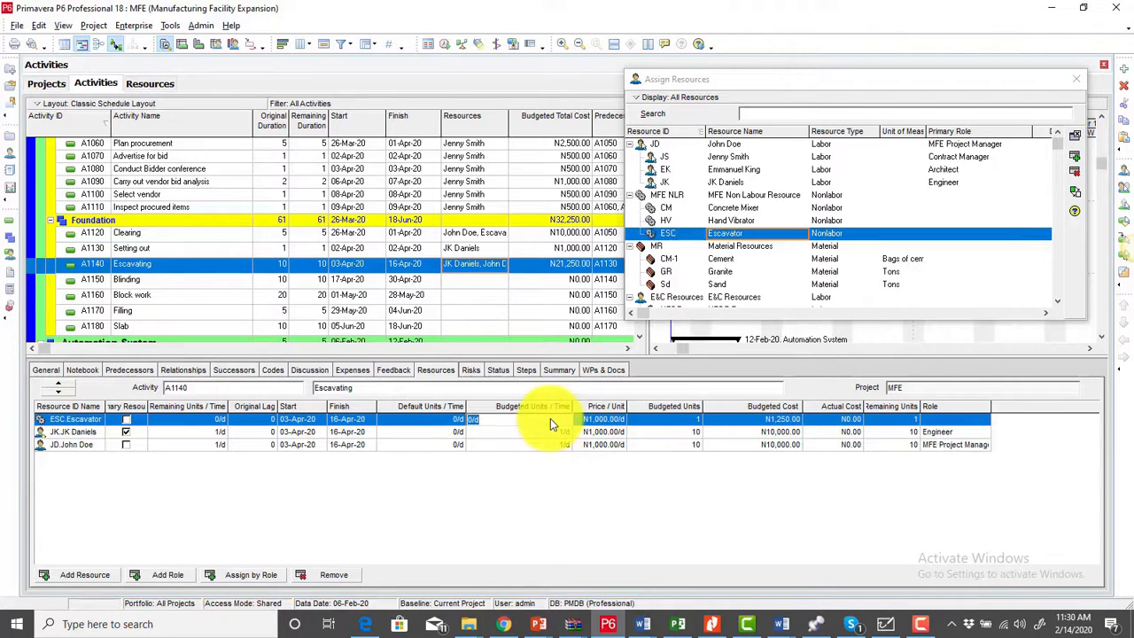
type("2")
key("Return")
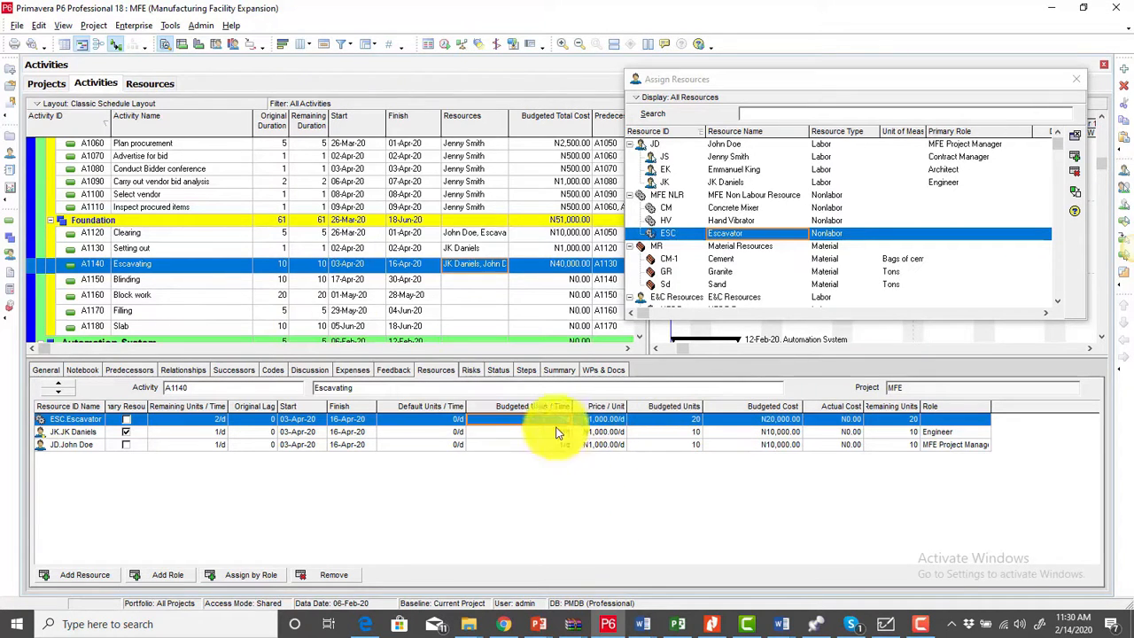
left_click(669, 426)
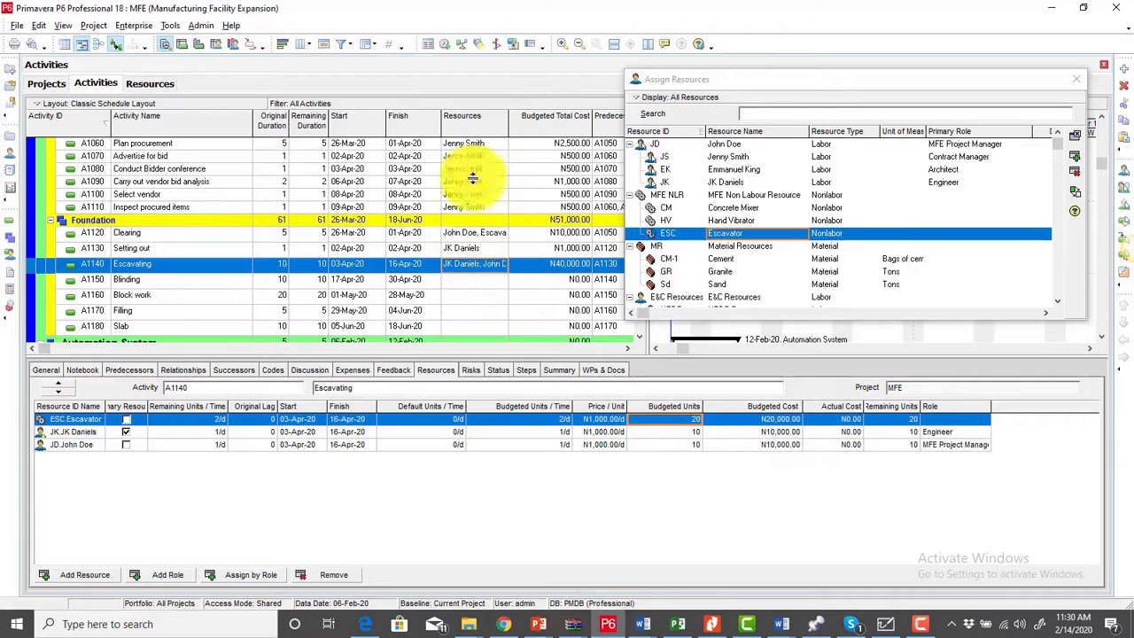
Step: Assign the nonlabor resource Concrete Mixer (CM) to Blinding and set its Budgeted Units / Time to 3
left_click(477, 281)
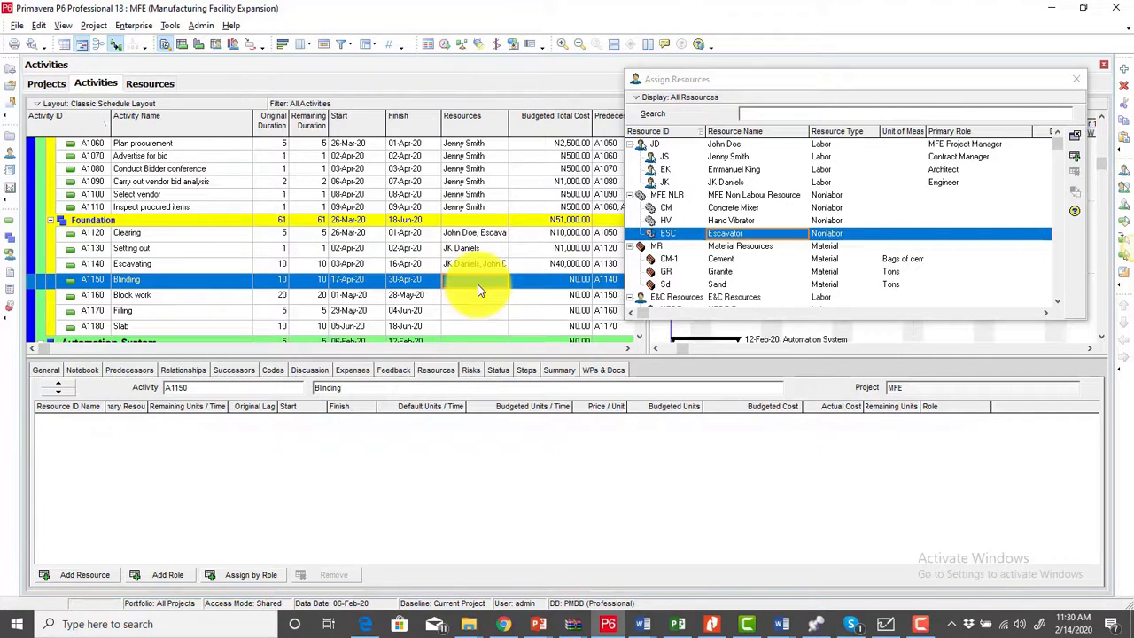
left_click(738, 207)
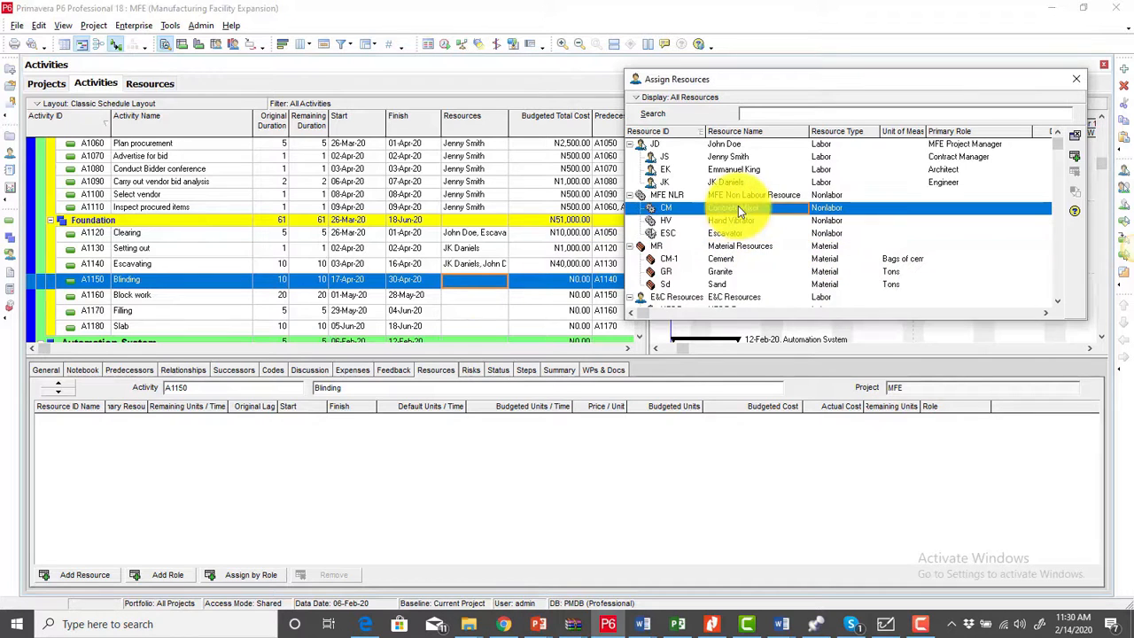
left_click(1074, 156)
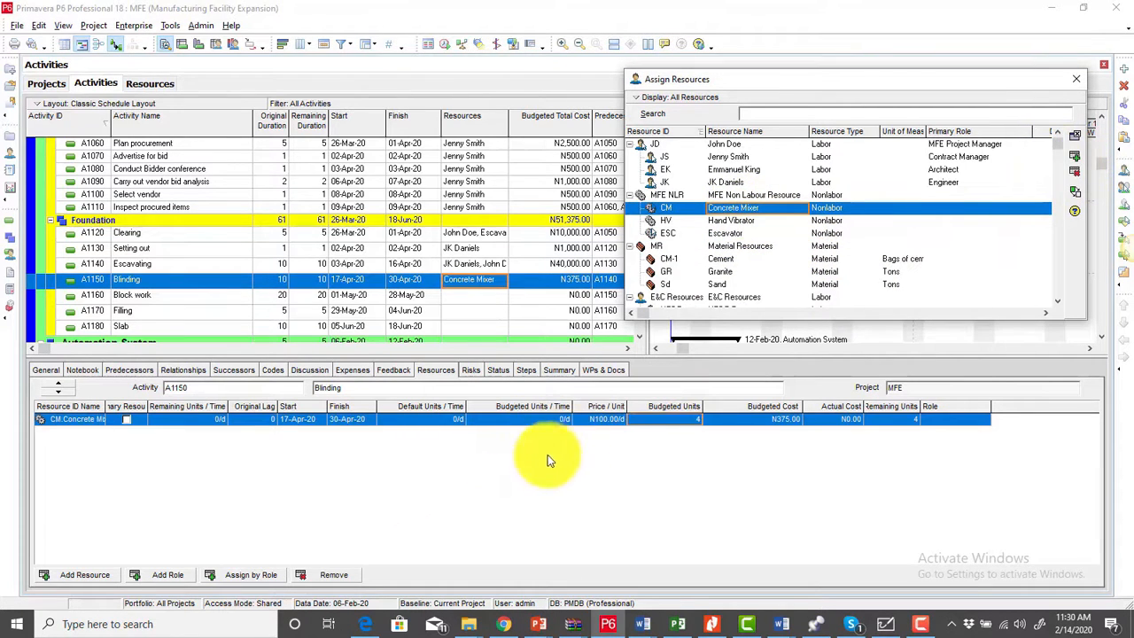
left_click(493, 420)
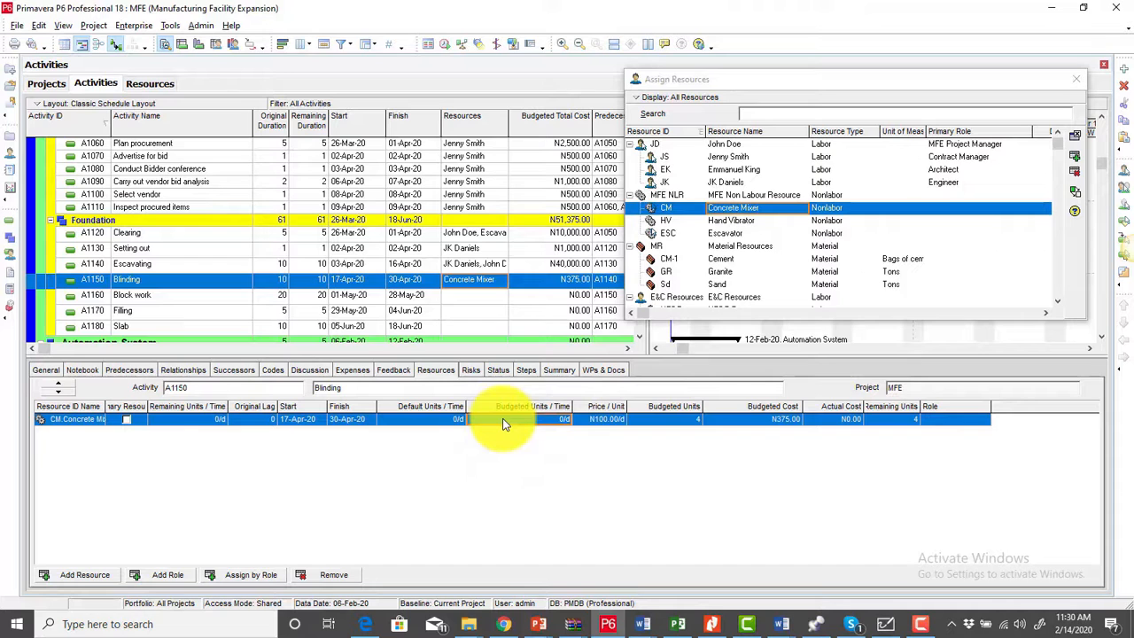
type("3")
key("Return")
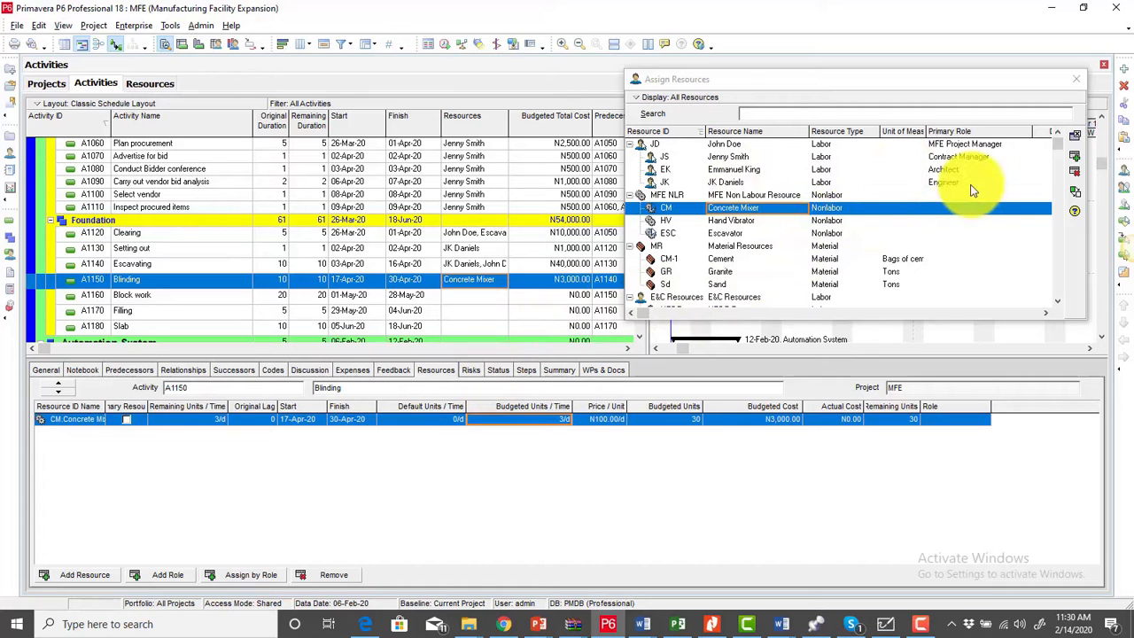
Step: Assign the Engineer (JK) to Blinding as well and set the Budgeted Units / Time to 1
left_click(946, 183)
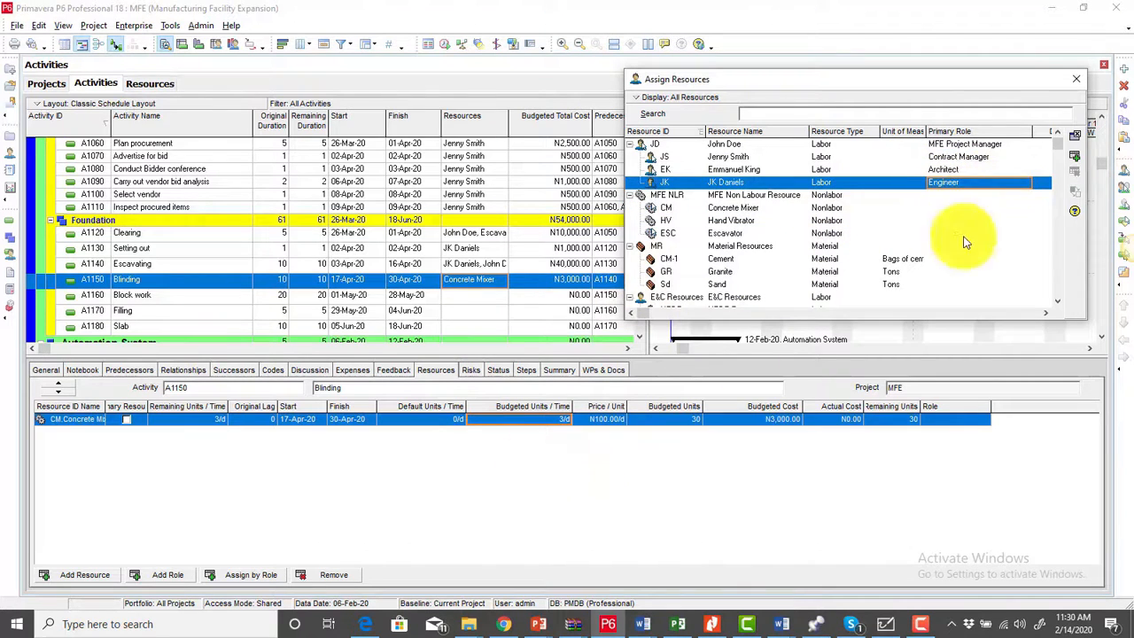
left_click(1078, 158)
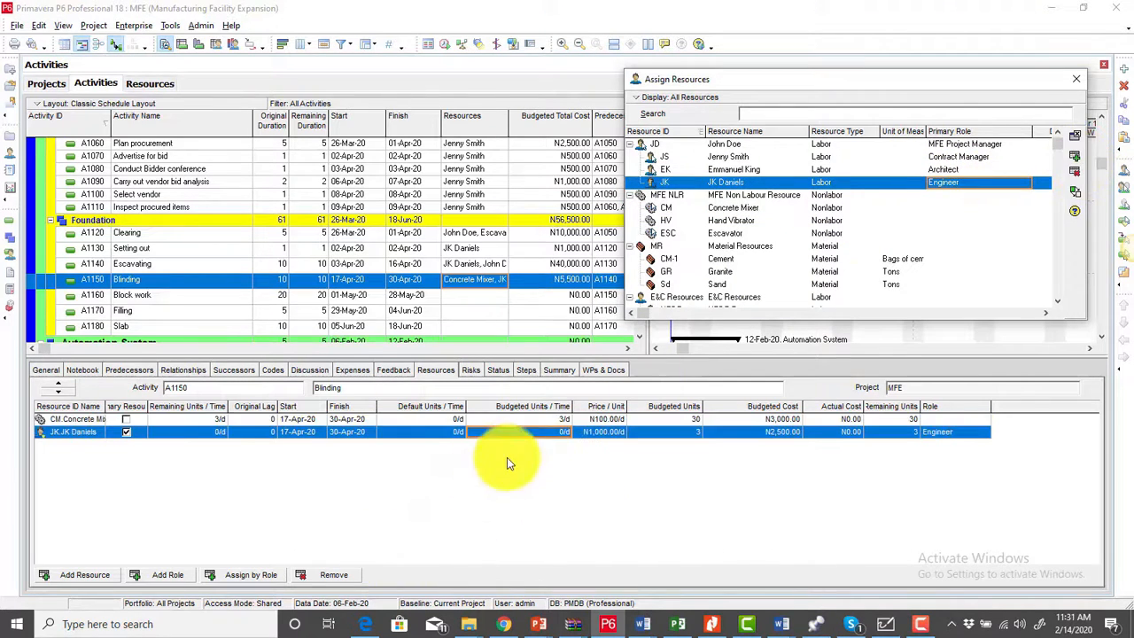
left_click(544, 431)
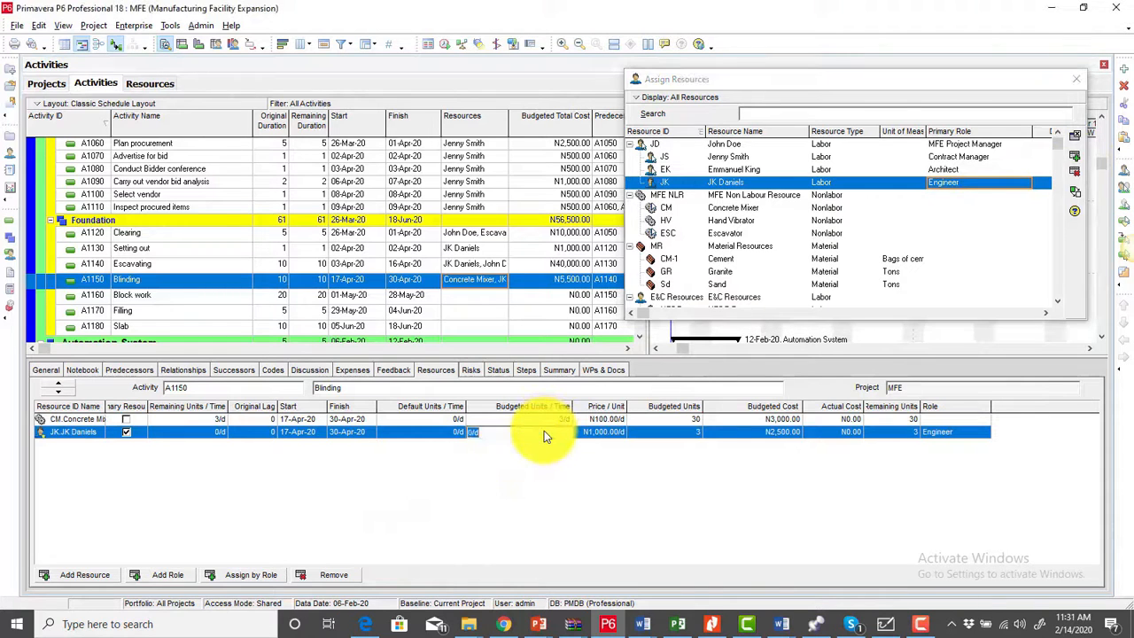
type("1")
key("Return")
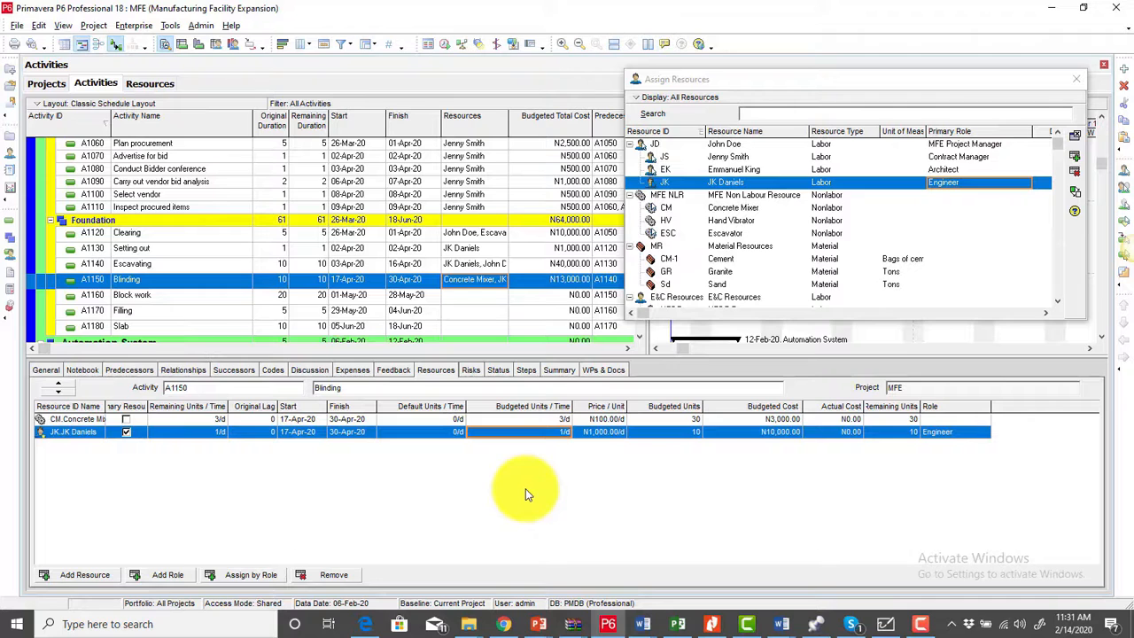
Step: Assign the nonlabor resource Concrete Mixer (CM) to Block work and set its Budgeted Units / Time to 2
left_click(468, 296)
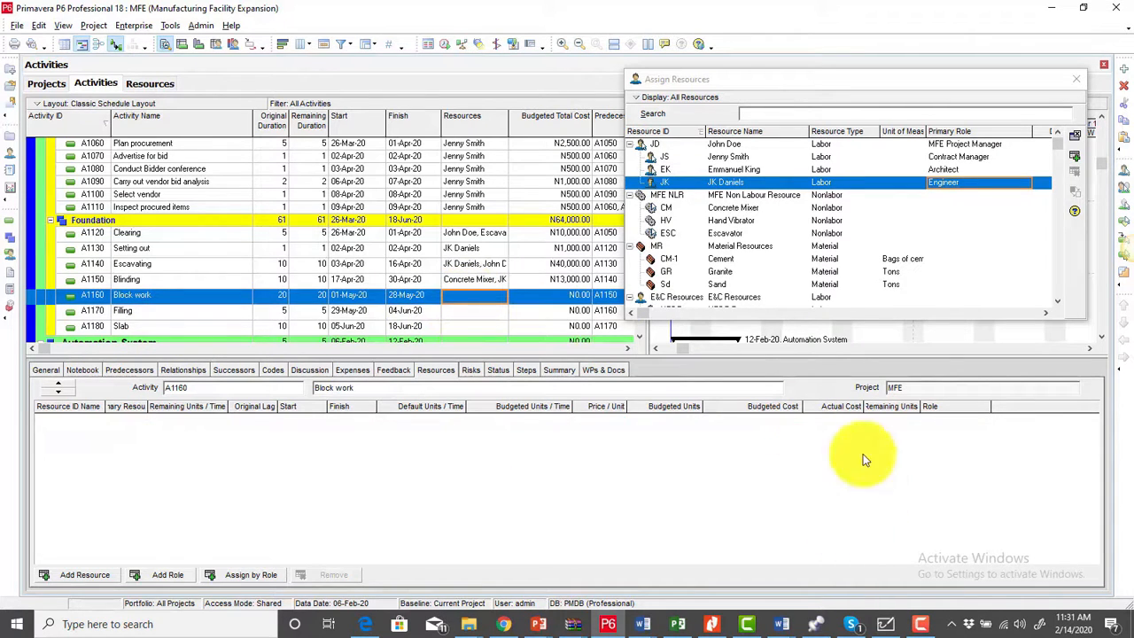
left_click(732, 208)
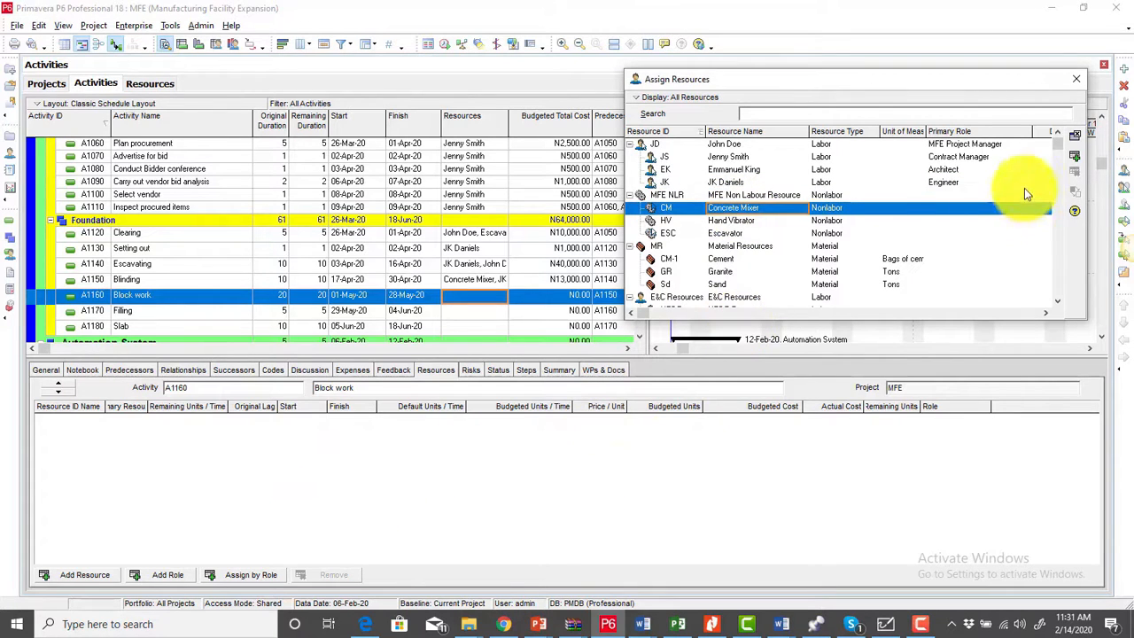
left_click(1073, 156)
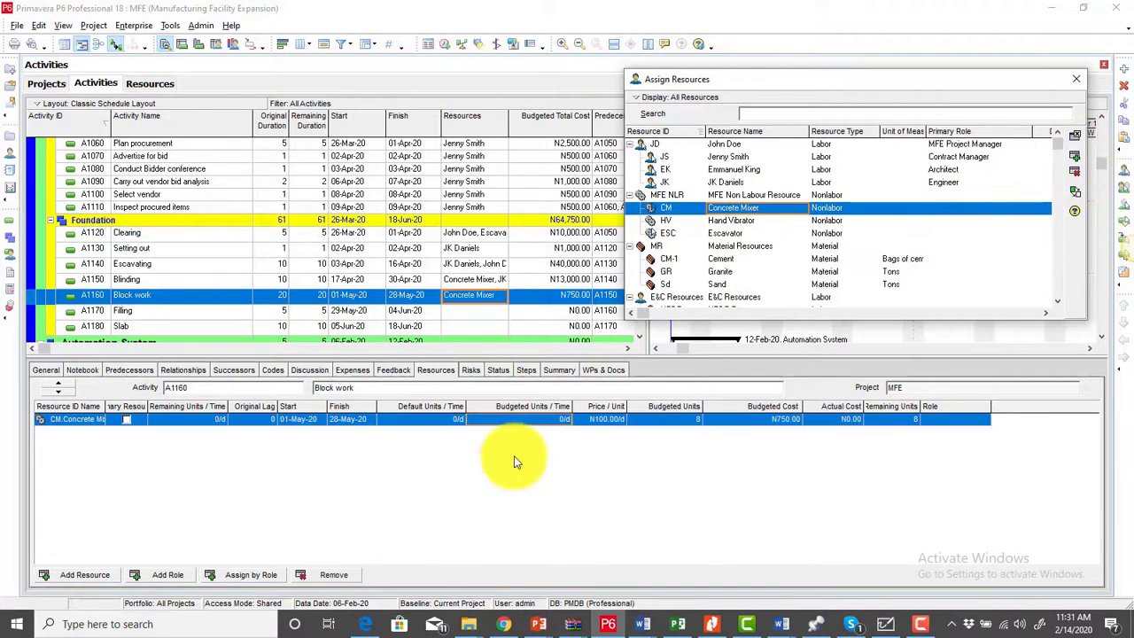
left_click(532, 421)
type("2")
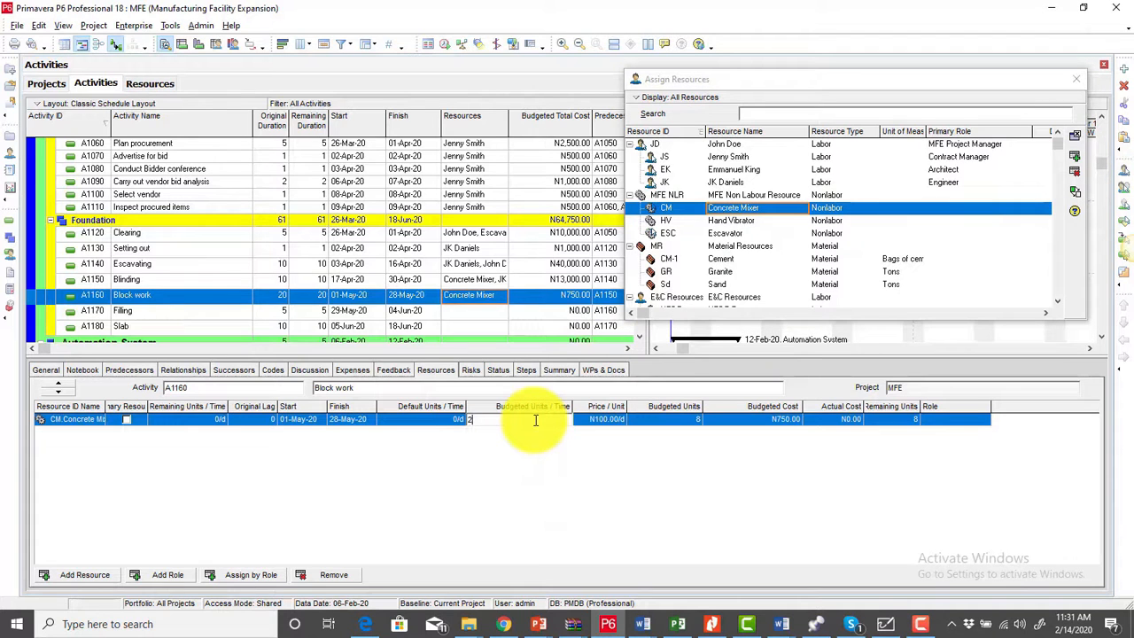
key("Return")
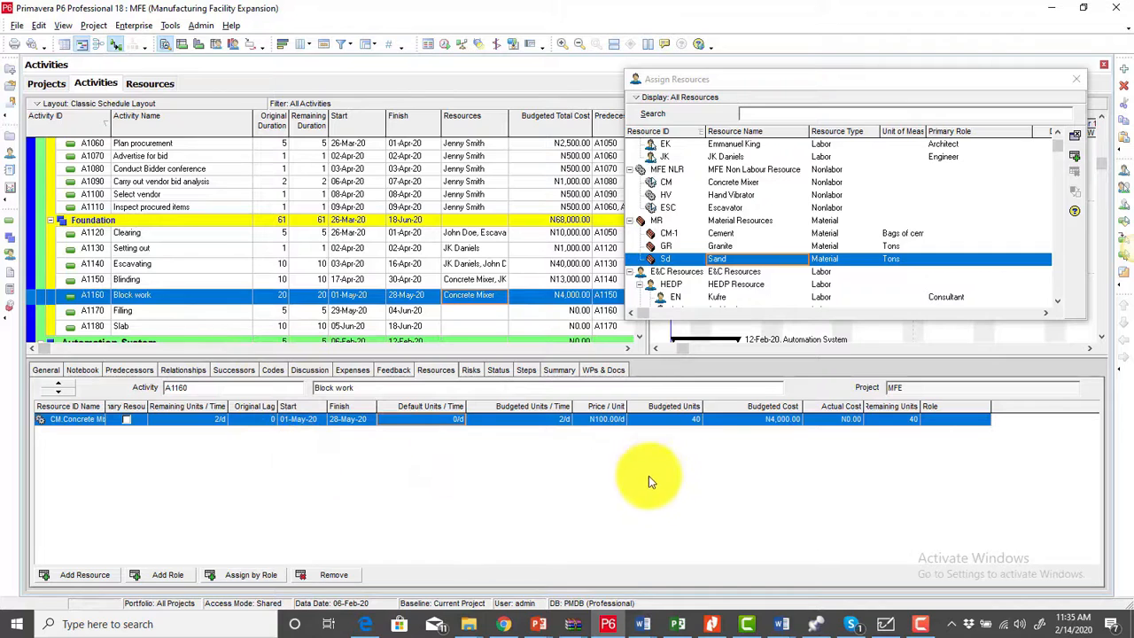
Step: Assign the material resource Sand (Sd) to Block work and set its Budgeted Units / Time to 1
left_click(735, 257)
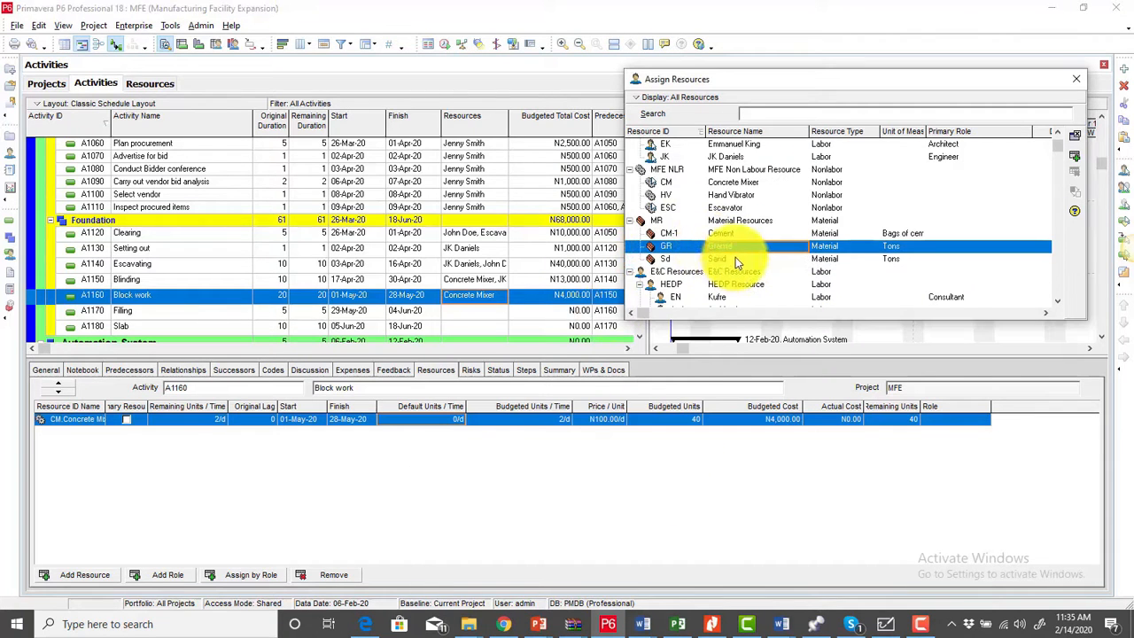
left_click(1074, 159)
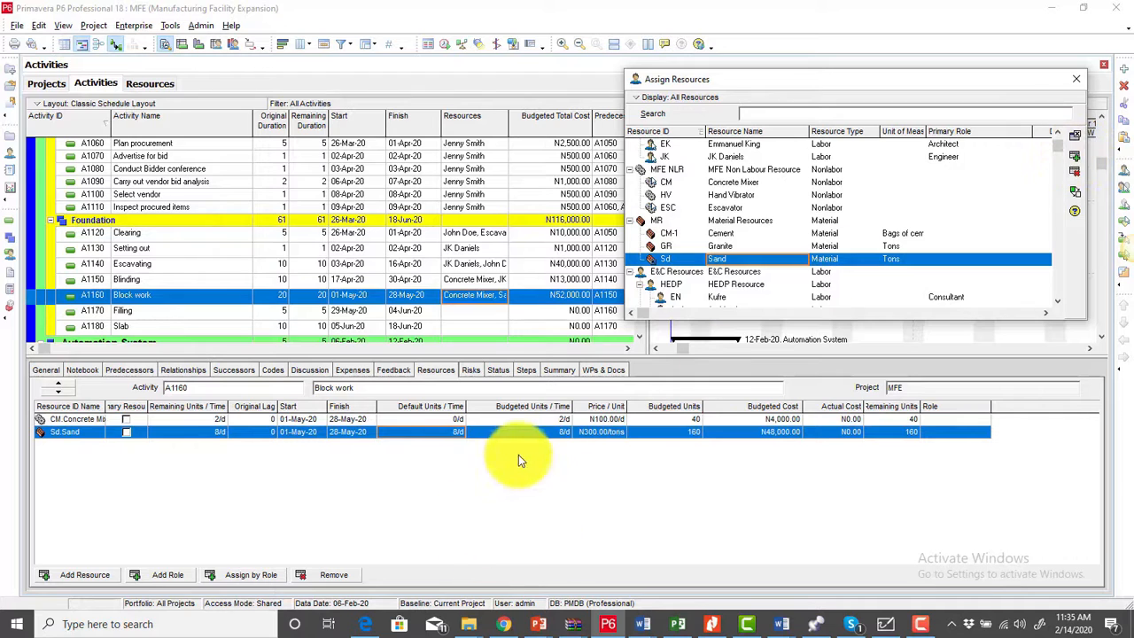
left_click(549, 435)
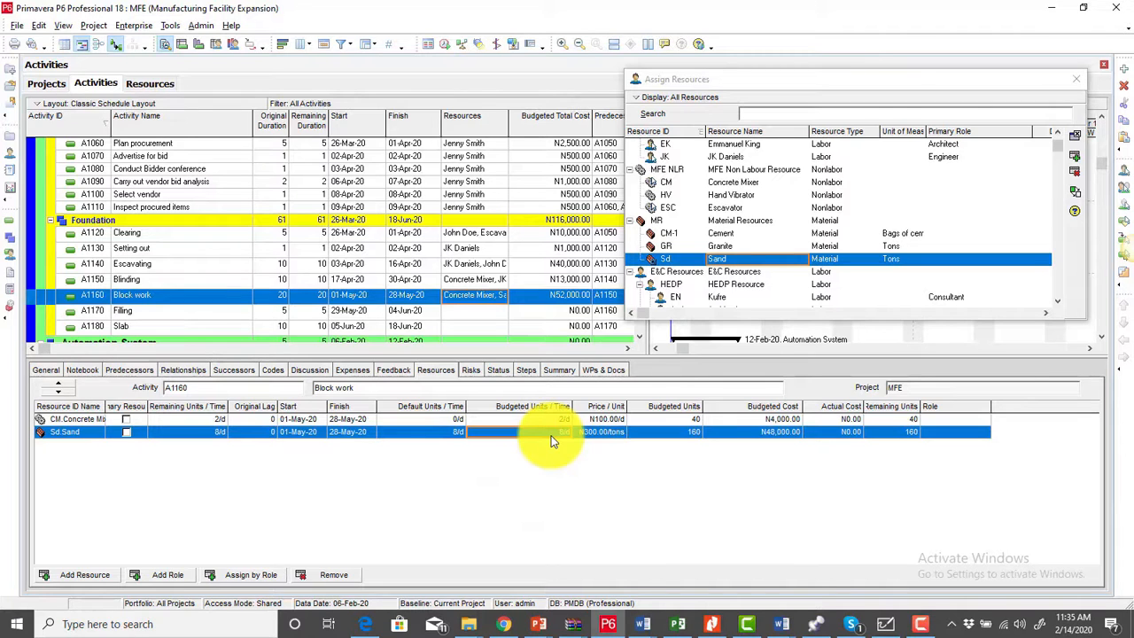
type("1")
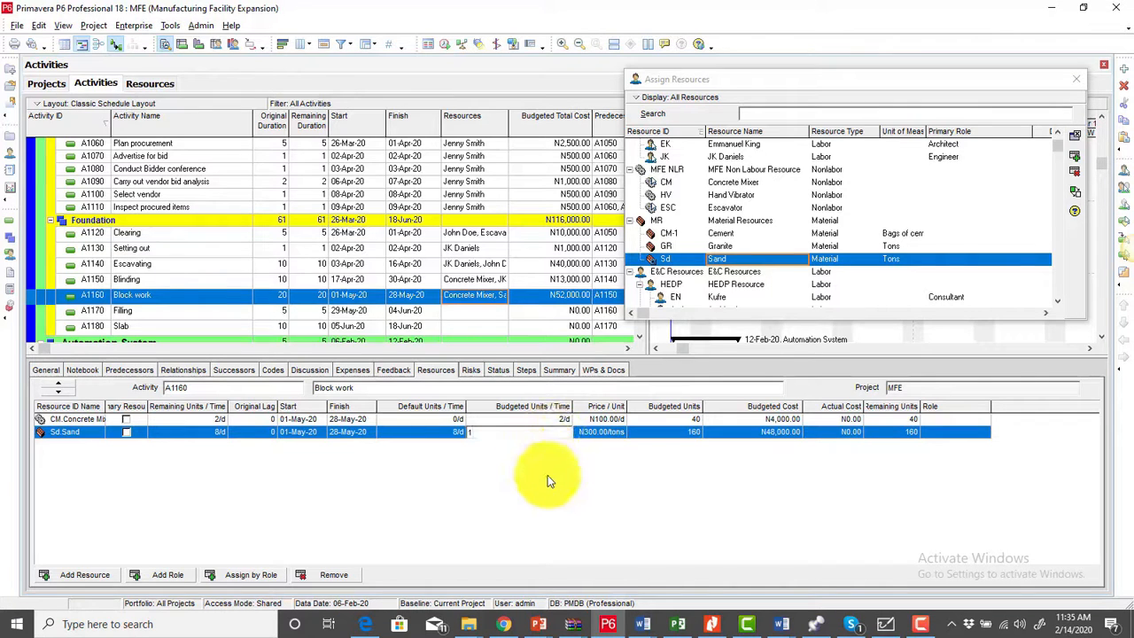
key("Return")
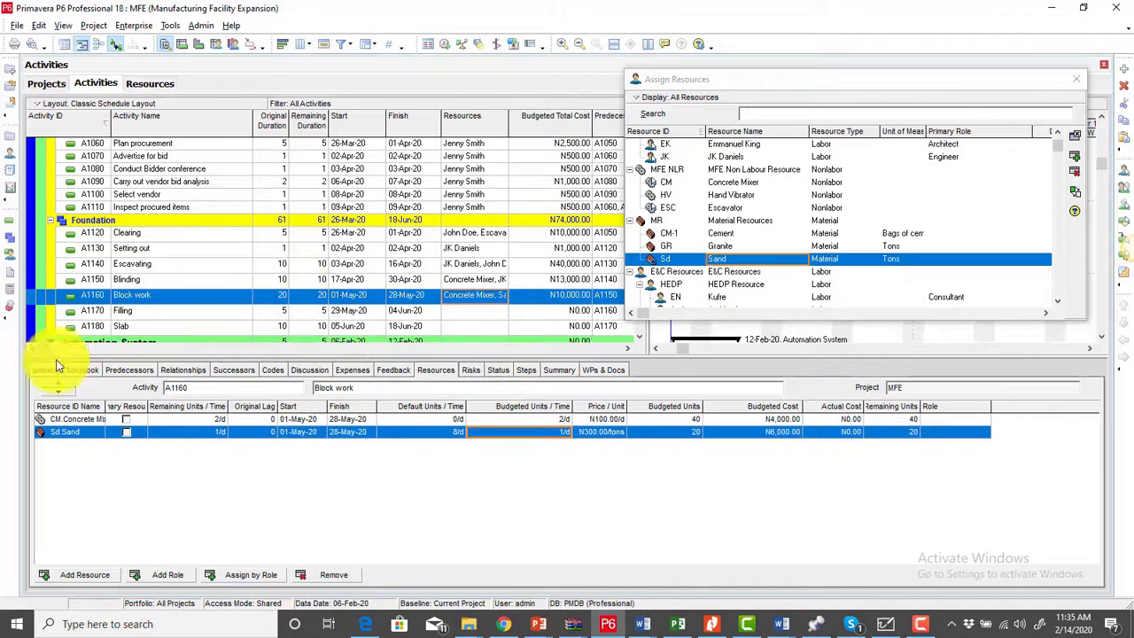
Step: Assign the material resource Sand (Sd) to Filling and set its Budgeted Units / Time to 3
left_click(160, 312)
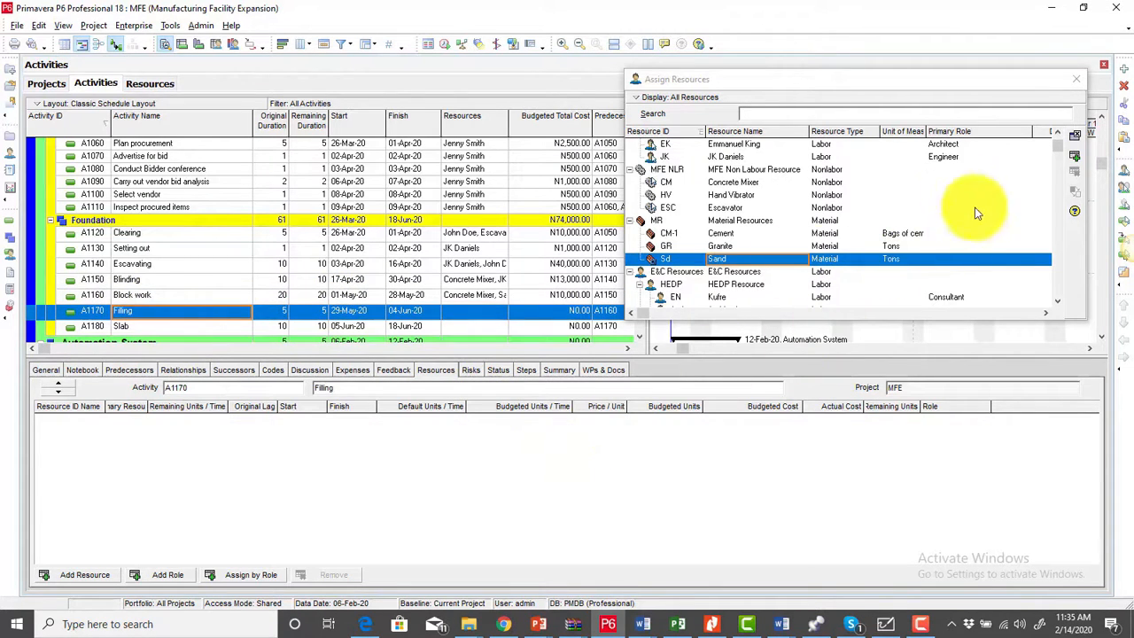
left_click(1078, 156)
left_click(1078, 156)
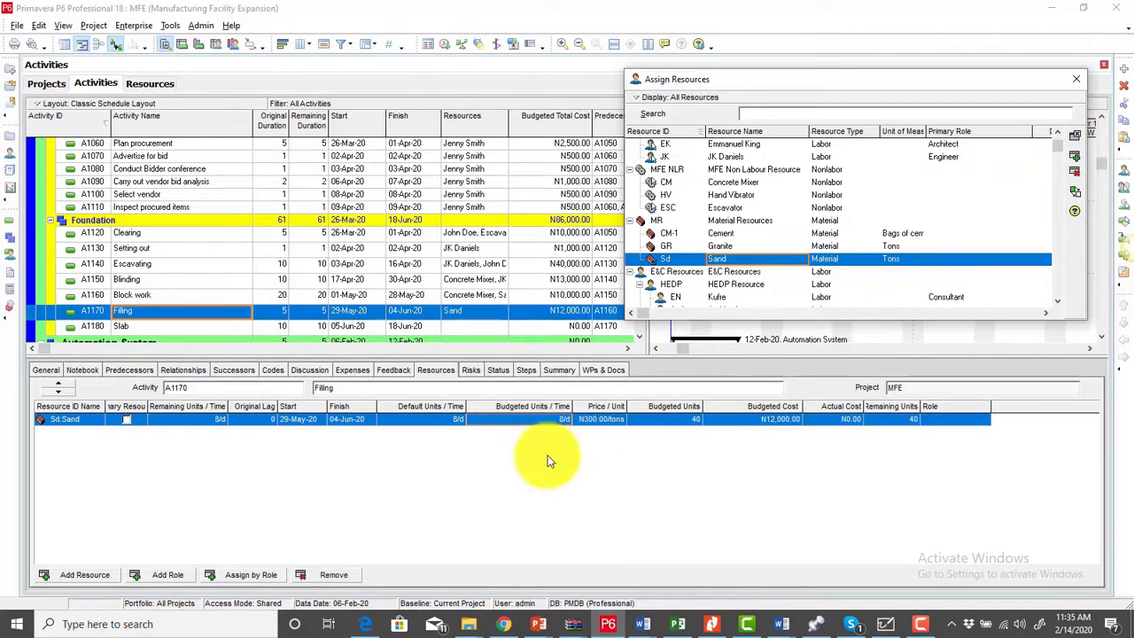
left_click(550, 415)
left_click(549, 415)
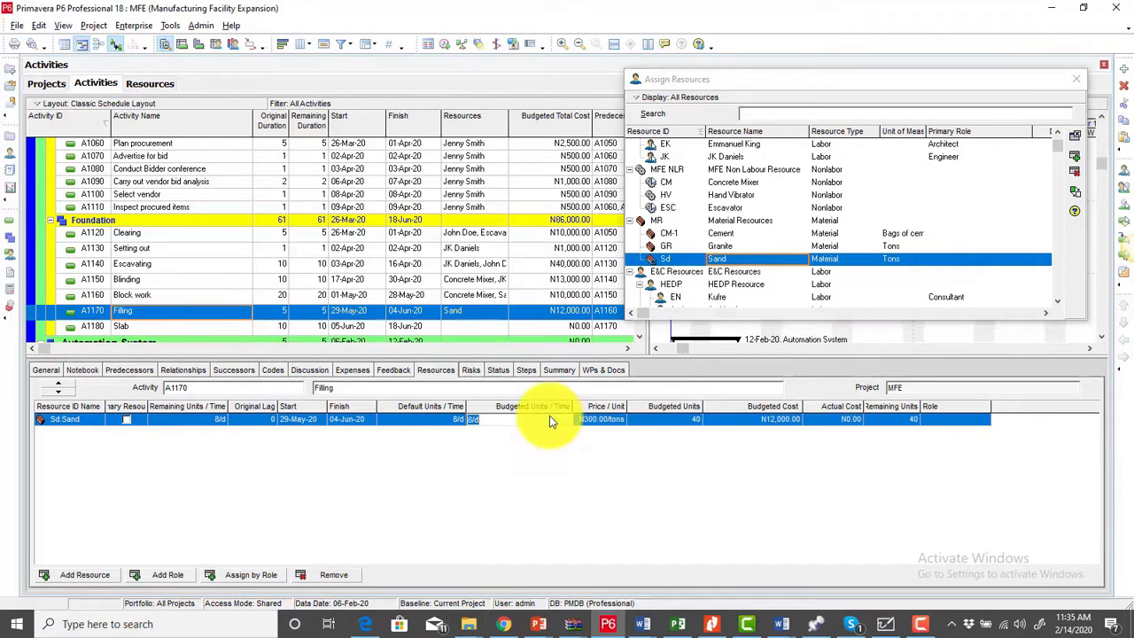
type("3")
key("Return")
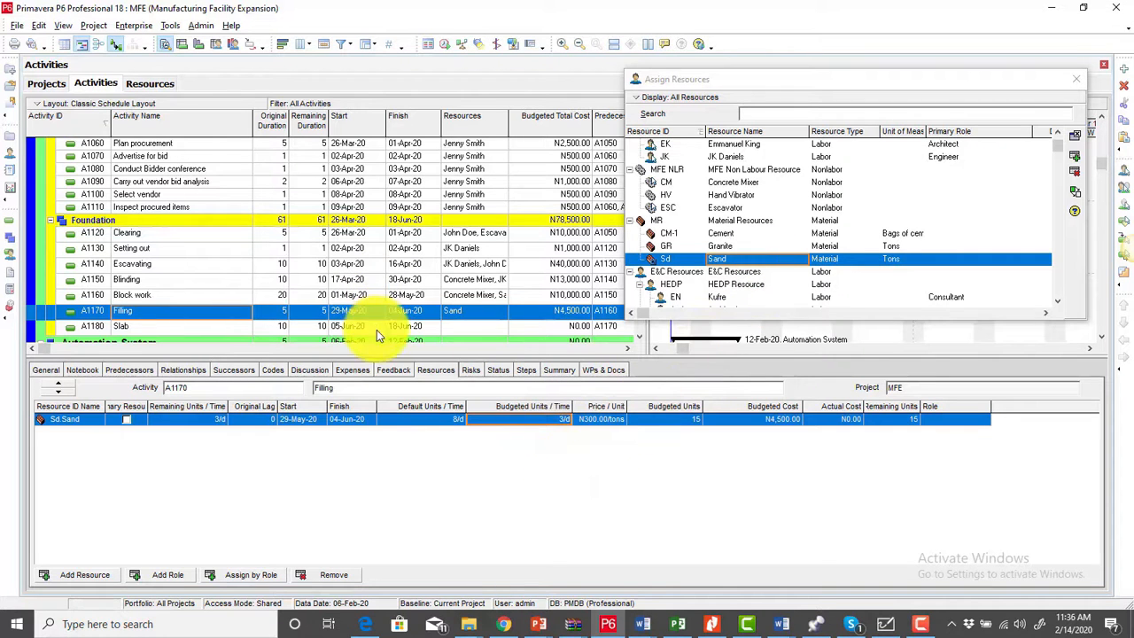
Step: Assign the material resource Sand (Sd) to the Slab activity and set its Budgeted Units / Time to 1
left_click(474, 327)
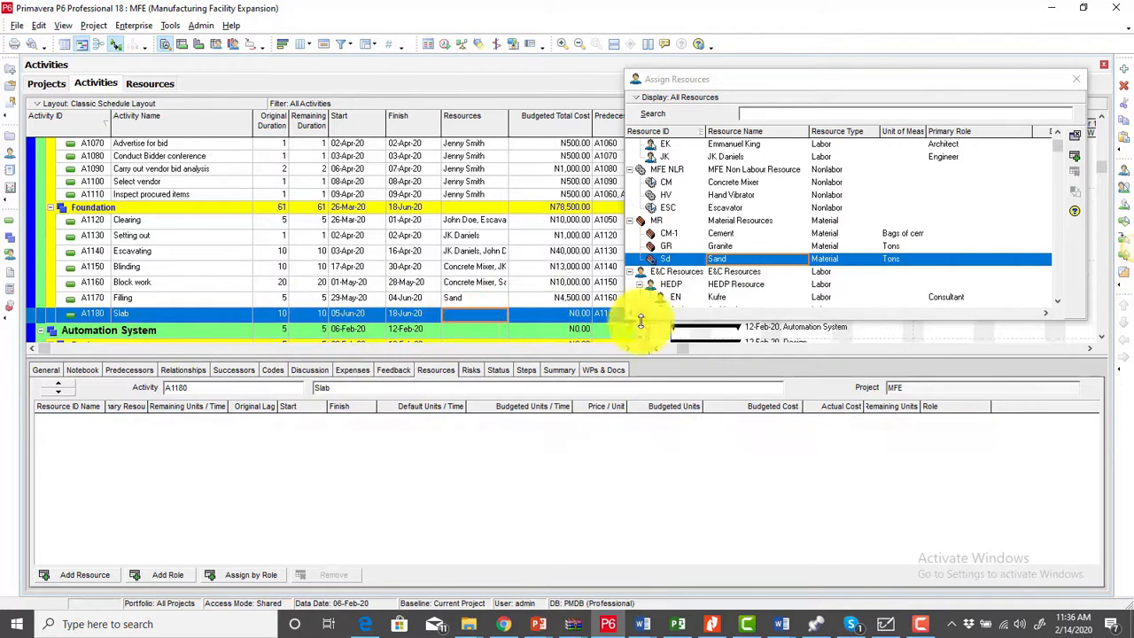
left_click(1076, 156)
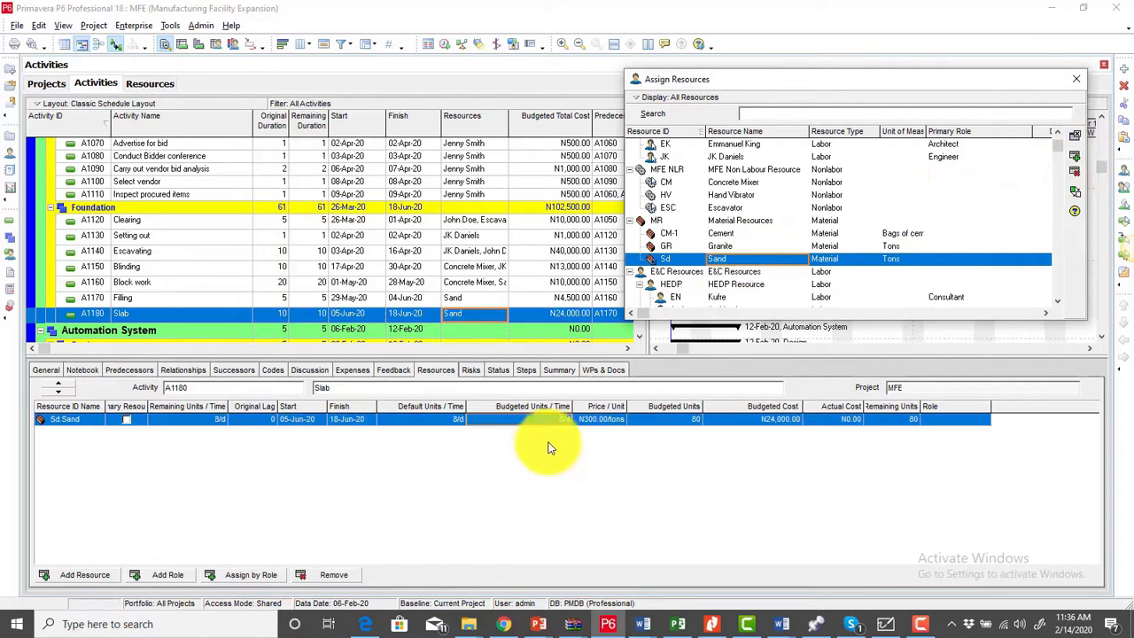
left_click(550, 420)
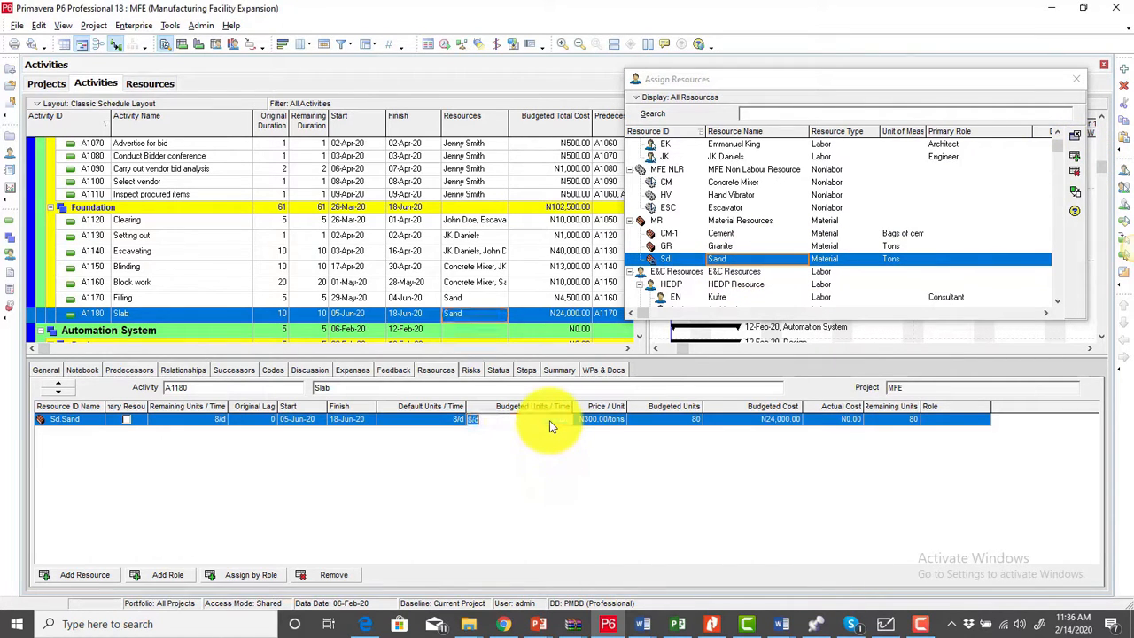
type("1")
key("Return")
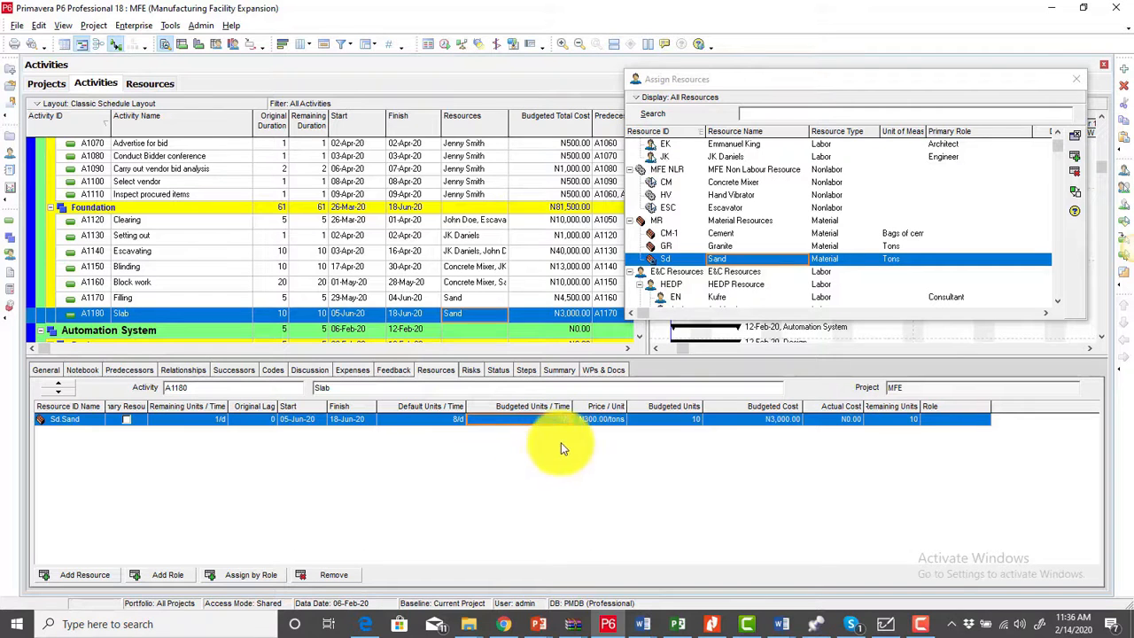
Step: Assign the material resource Cement (CM-1) to Slab, widen the Price / Unit column slightly, and set the cement's Budgeted Units / Time to 5
left_click(722, 233)
left_click(1077, 160)
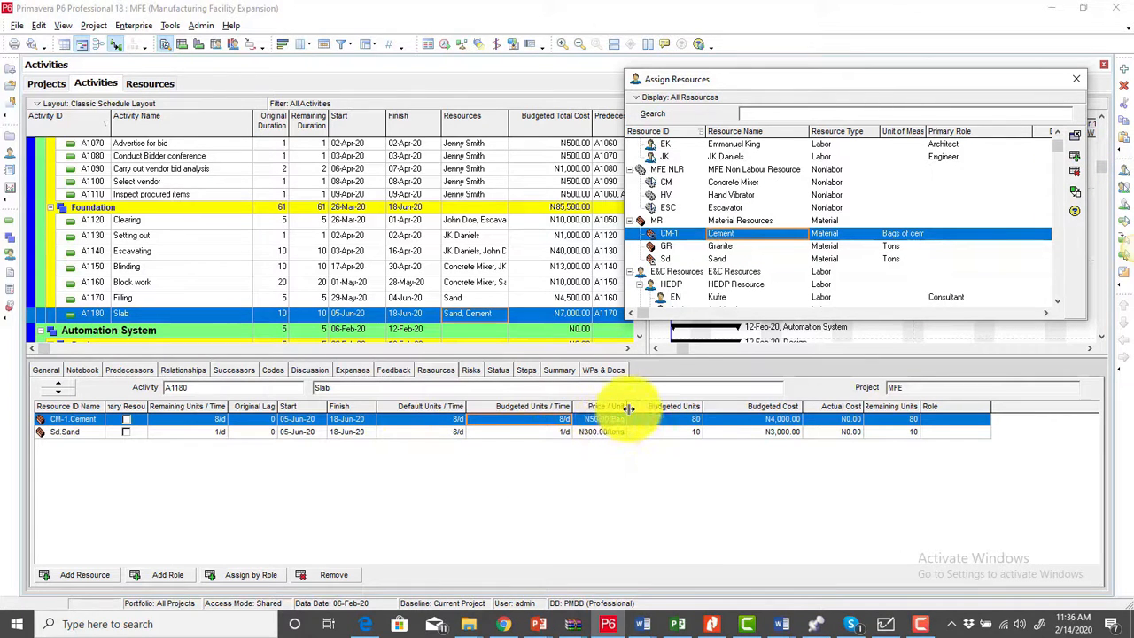
left_click_drag(629, 408, 640, 411)
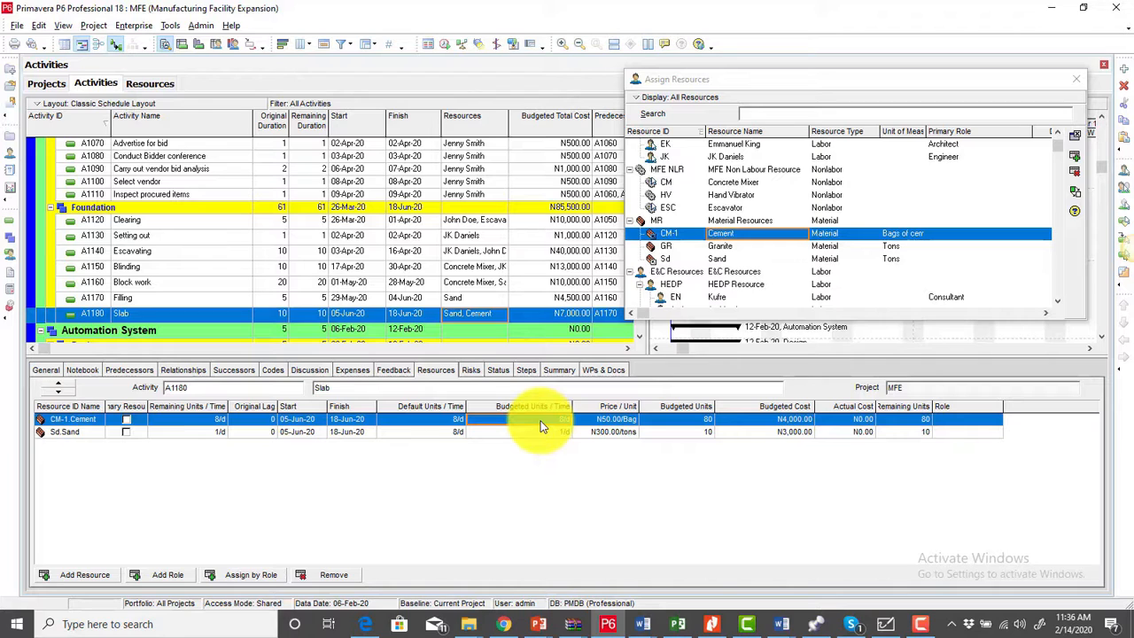
type("100")
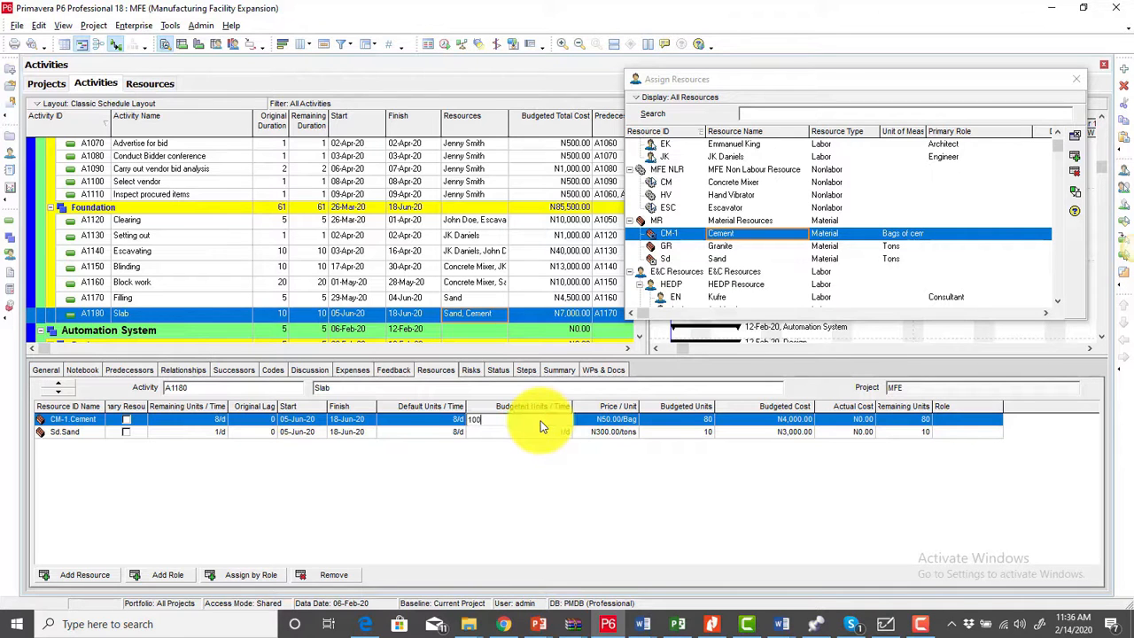
key("Return")
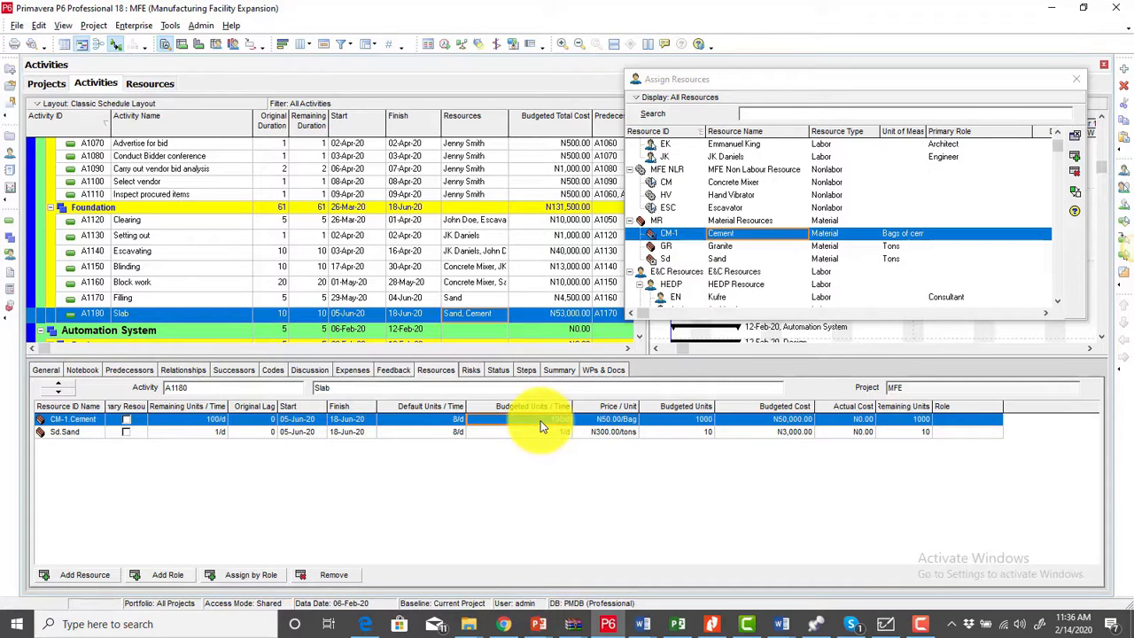
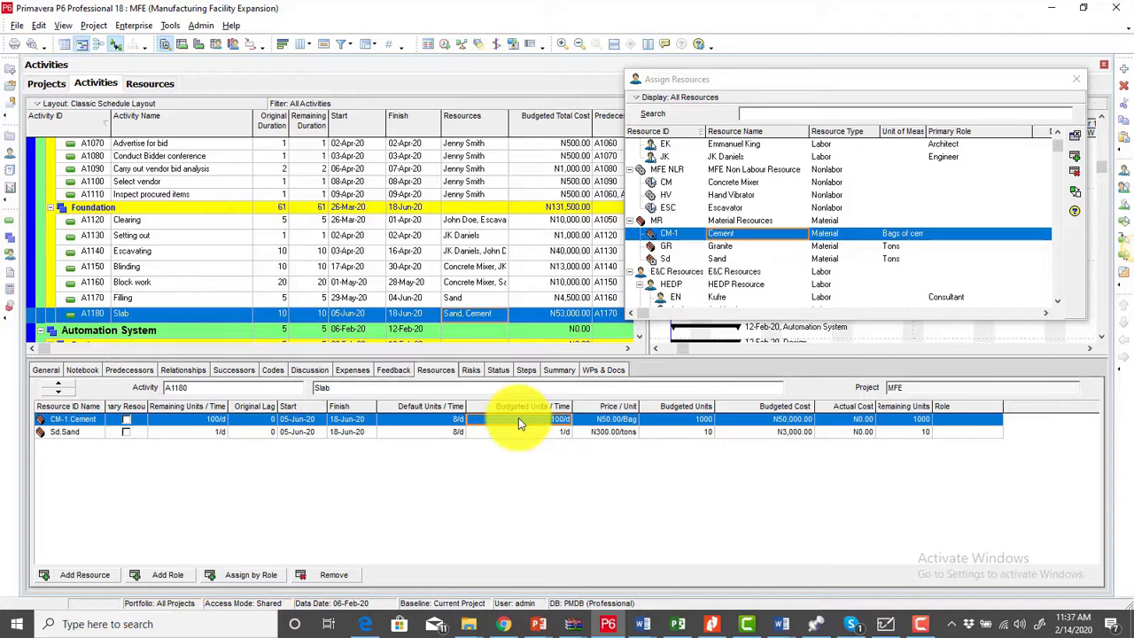
type("5")
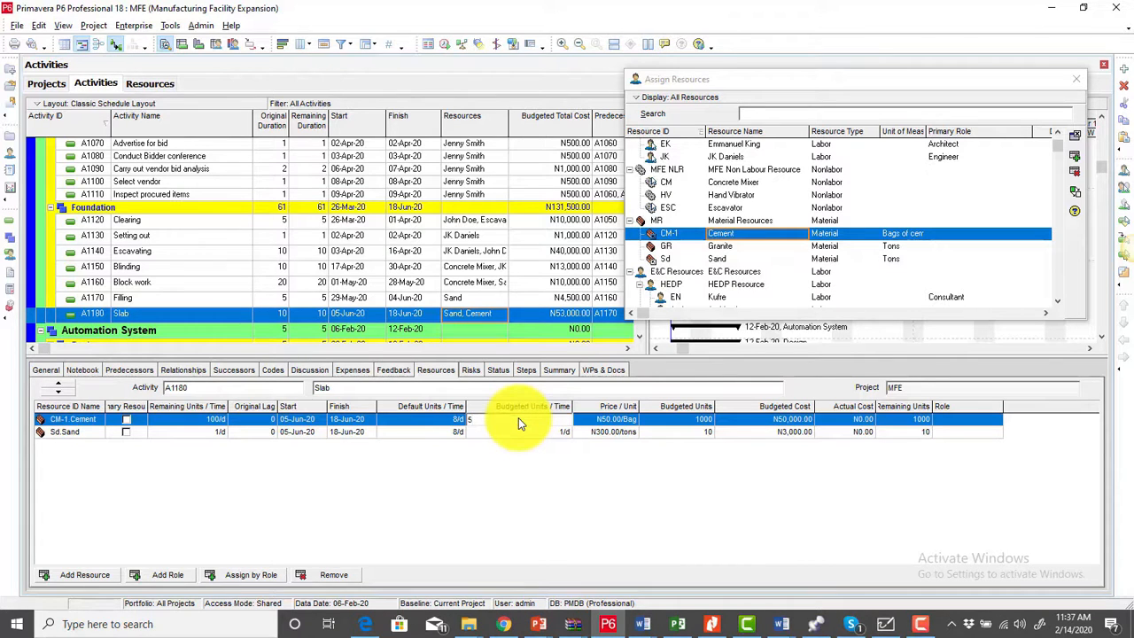
key("Return")
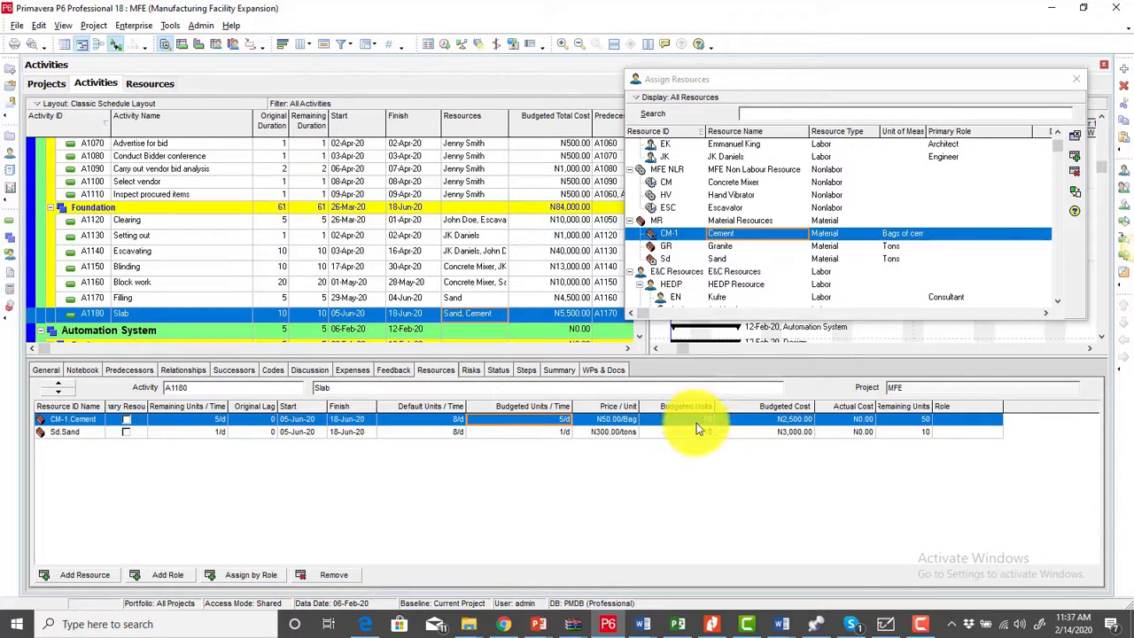
Step: Assign the material resource Granite (GR) to Slab and set its Budgeted Units / Time to 0.5
left_click(724, 245)
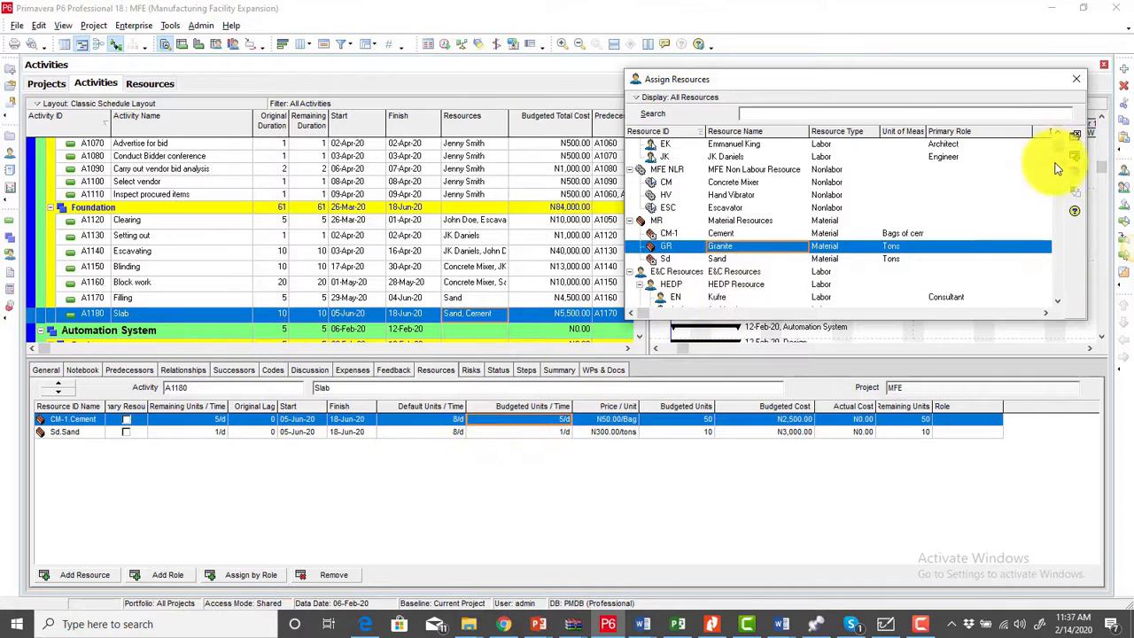
left_click(1076, 158)
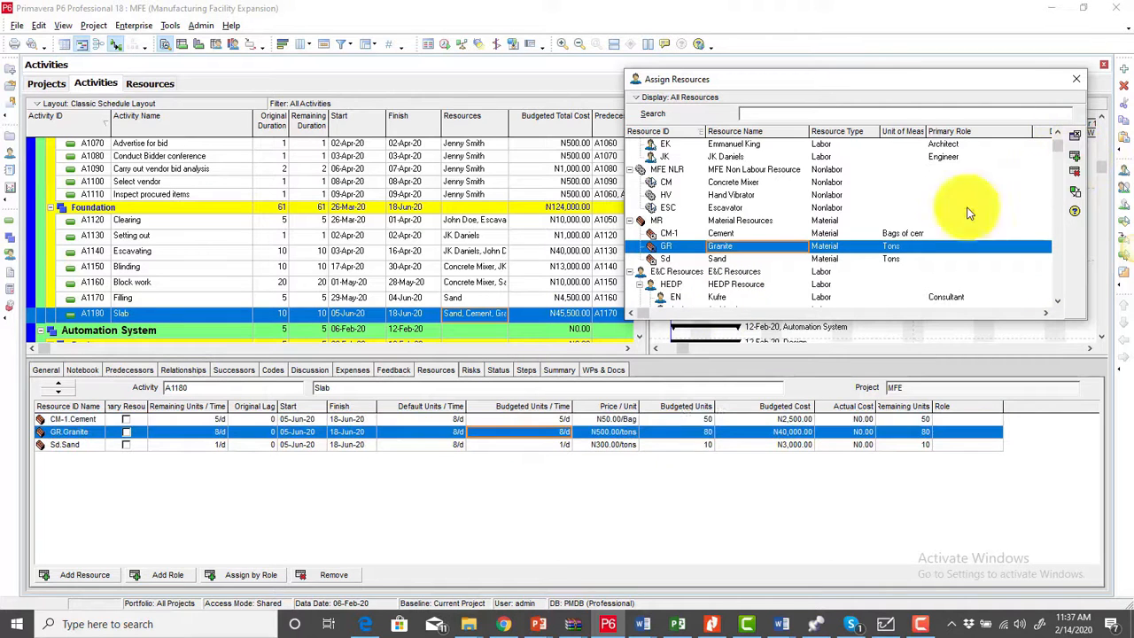
left_click(551, 434)
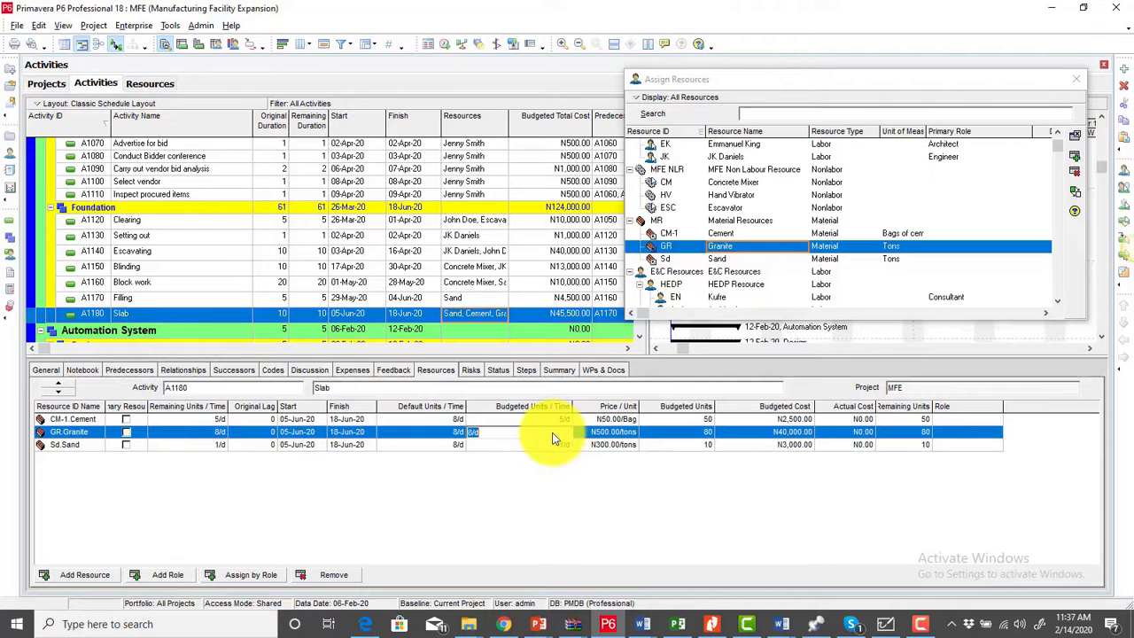
type("0.5")
key("Return")
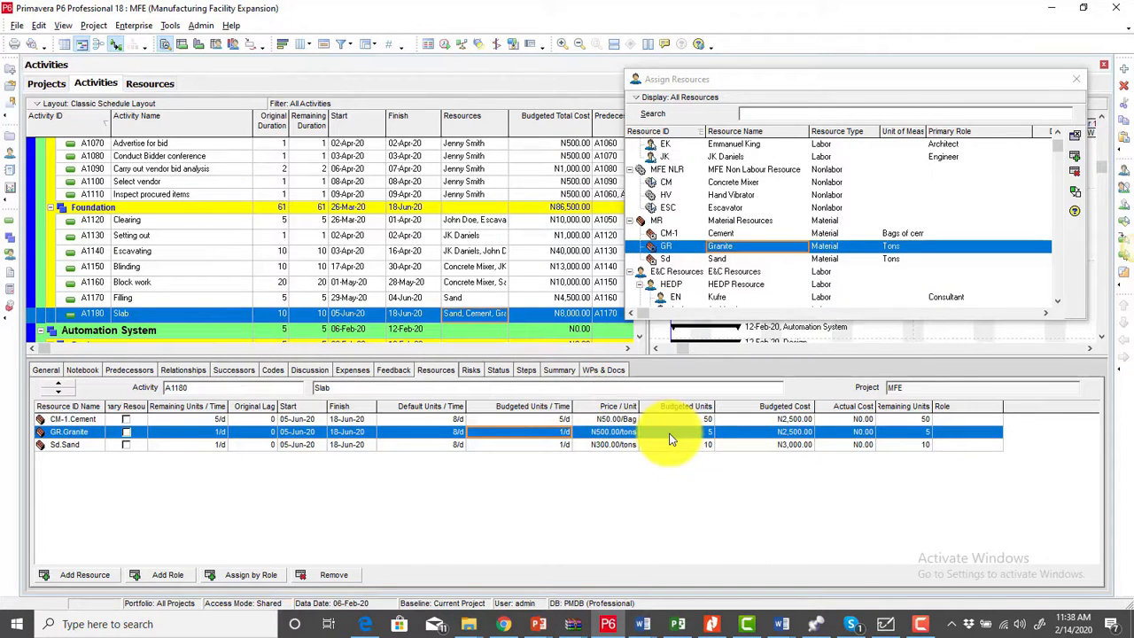
Step: Assign the nonlabor resource Concrete Mixer (CM) to Slab and set its Budgeted Units / Time to 2
left_click(742, 235)
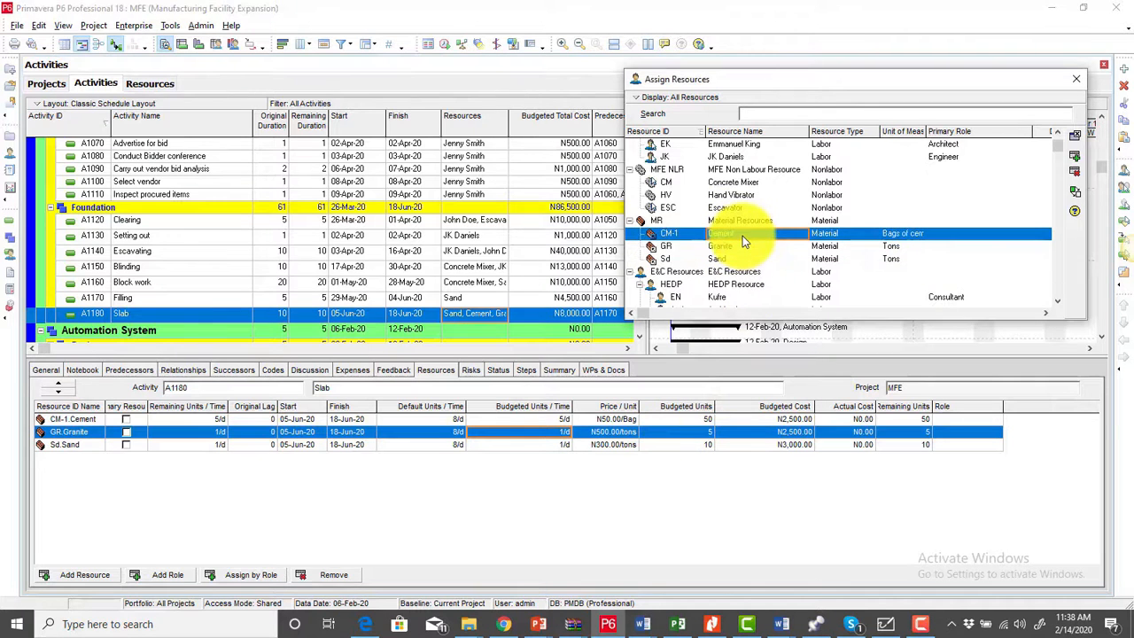
left_click(728, 183)
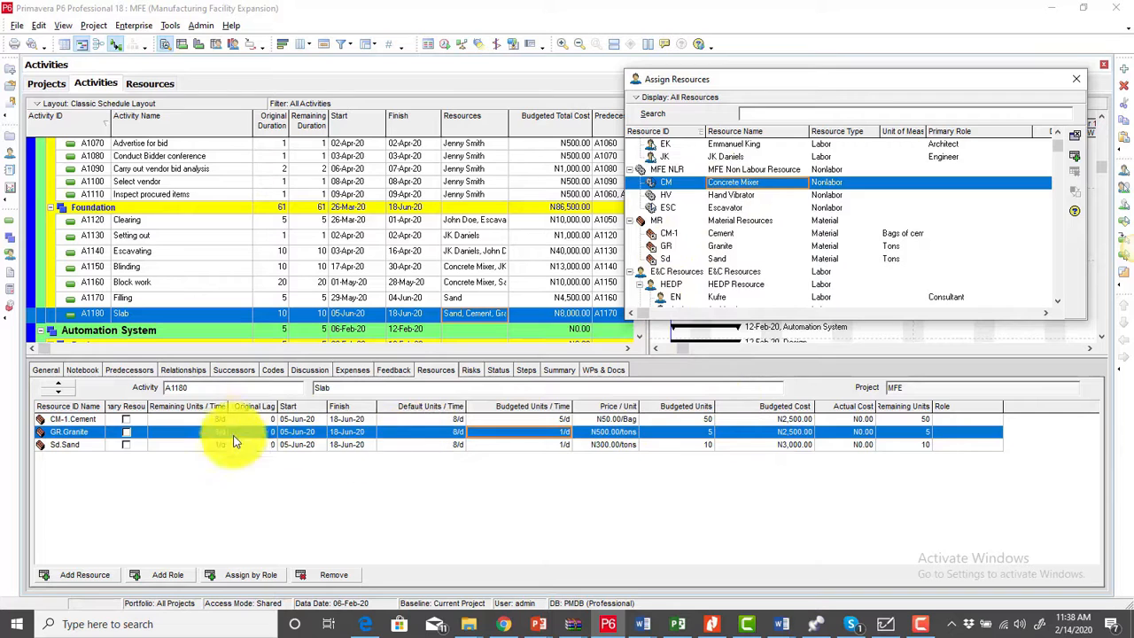
left_click(1075, 157)
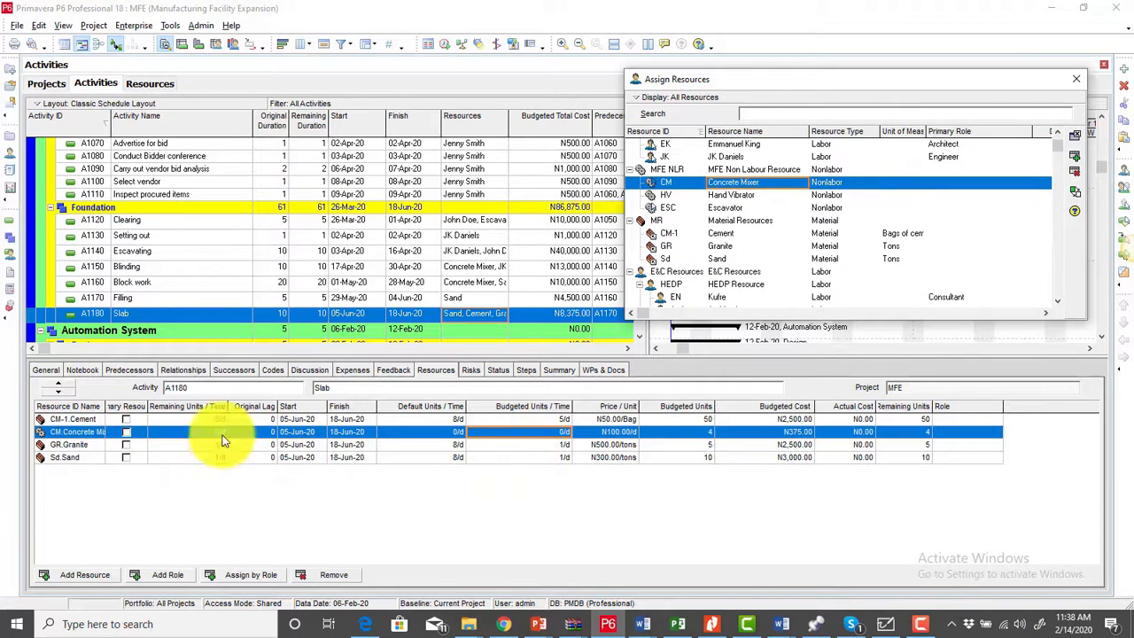
left_click(547, 431)
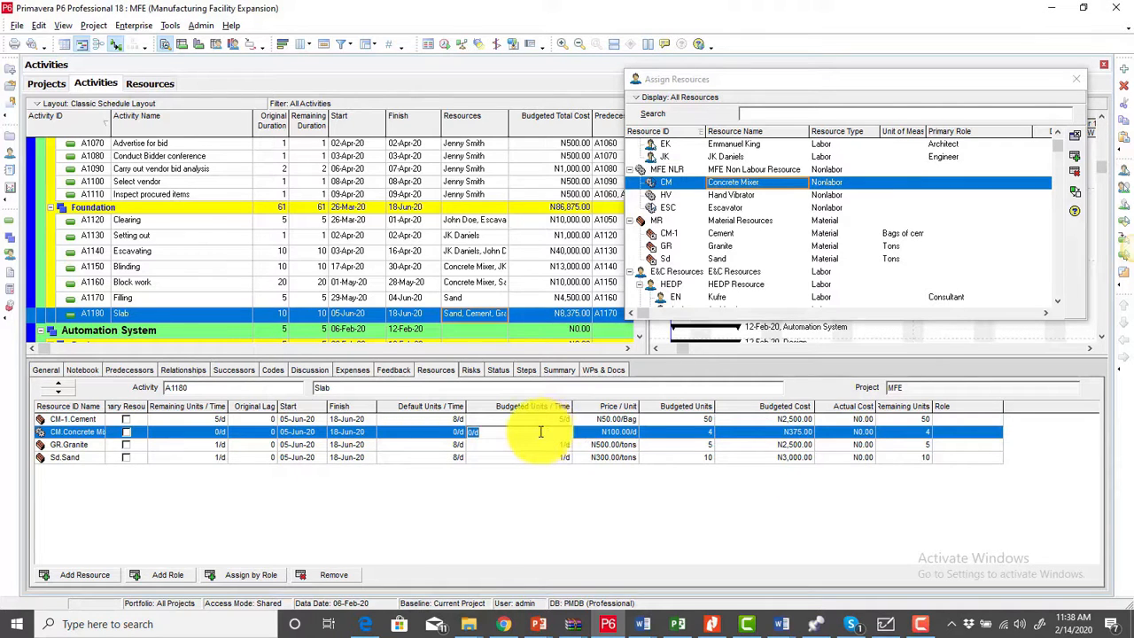
type("2")
key("Return")
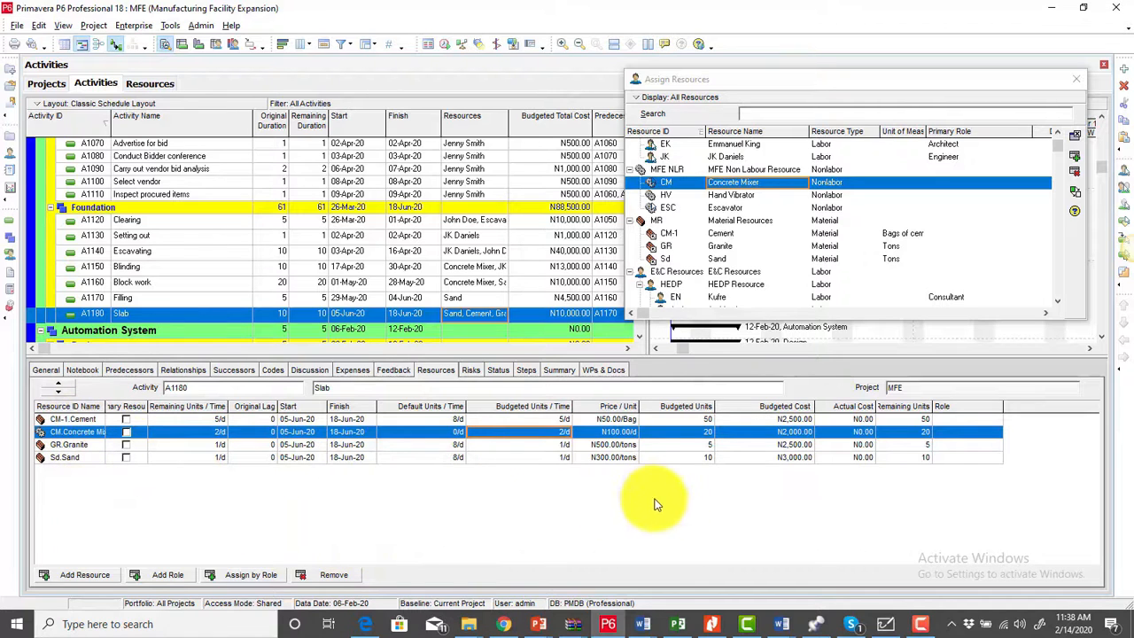
Step: Assign the MFE Project Manager (JD) to Slab and set the Budgeted Units / Time to 1
scroll(713, 193, "up", 1)
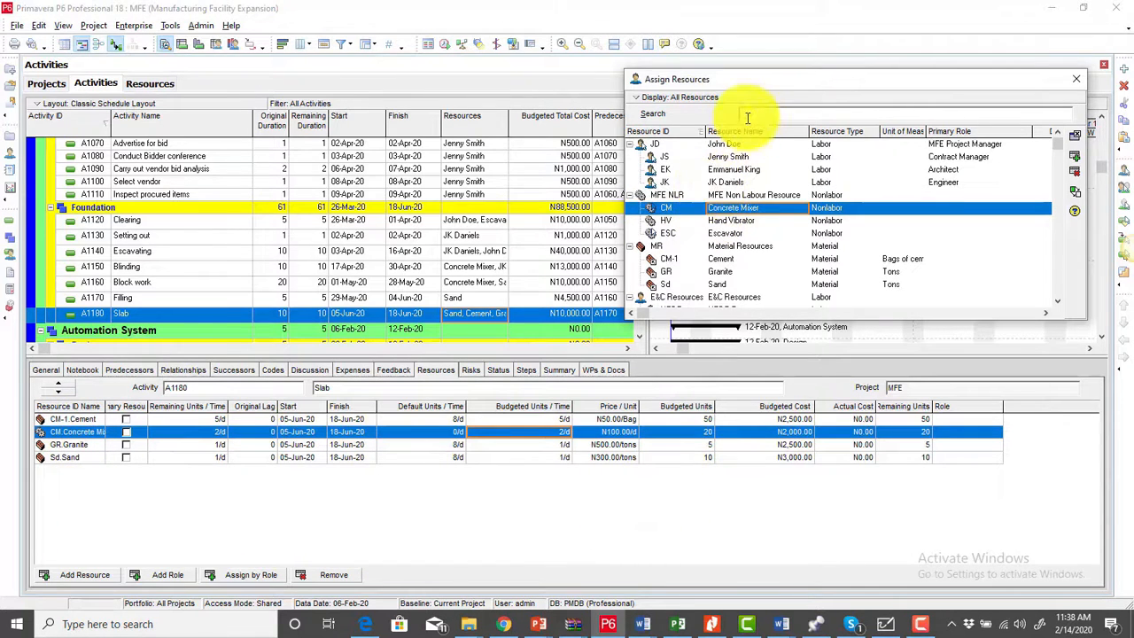
left_click(729, 145)
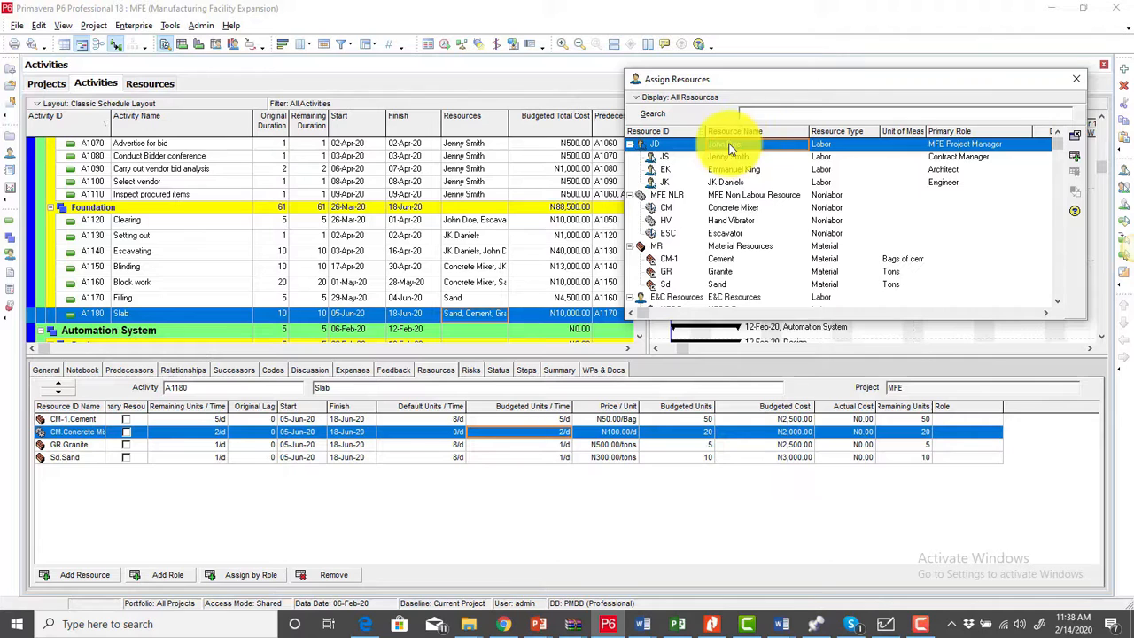
left_click(1075, 156)
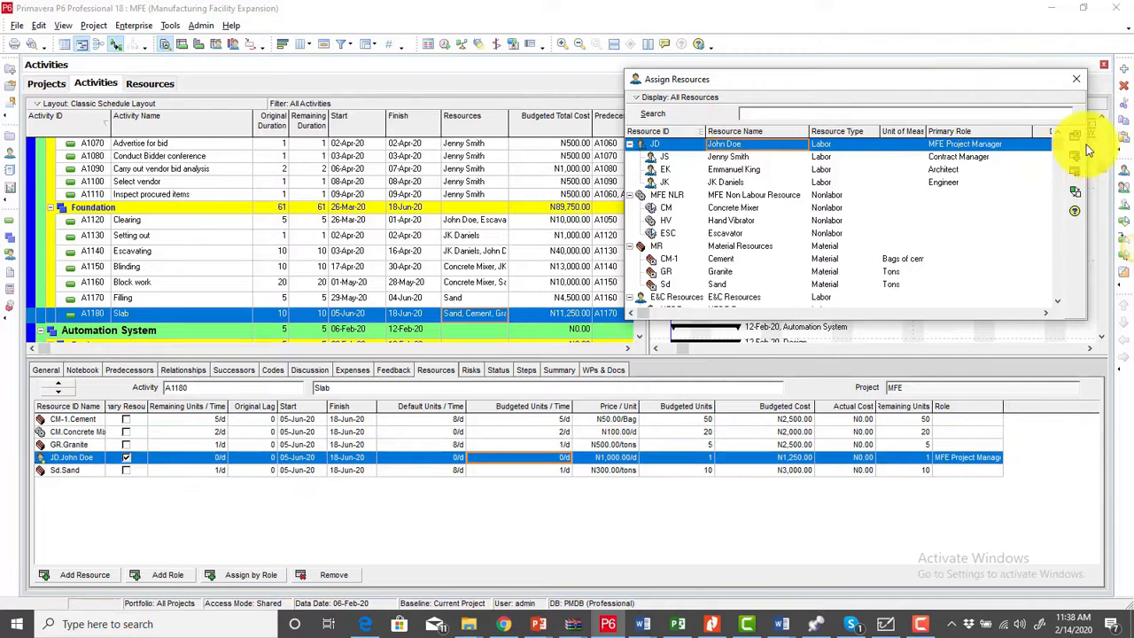
left_click(551, 456)
type("1")
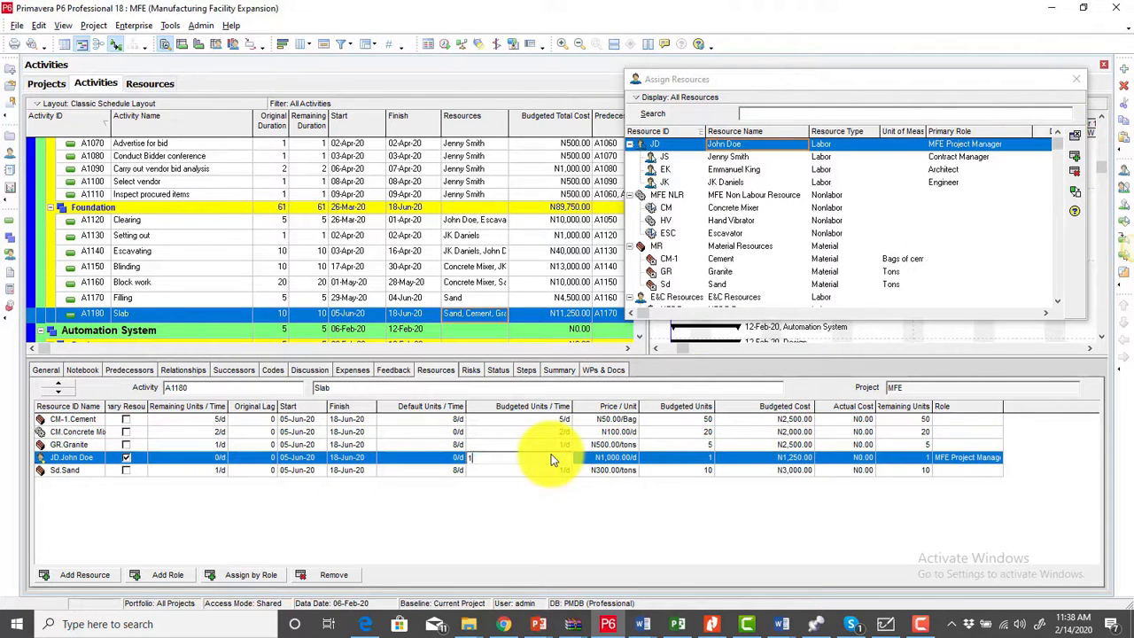
key("Return")
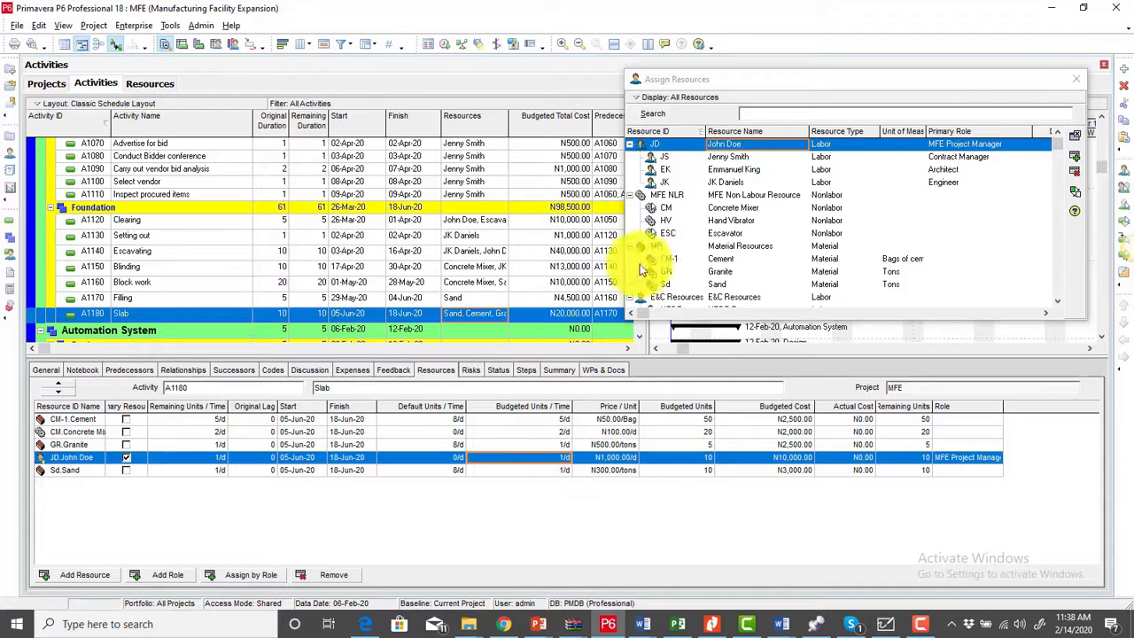
Step: Assign the Engineer (JK) to Slab as well and set the Budgeted Units / Time to 1
left_click(950, 184)
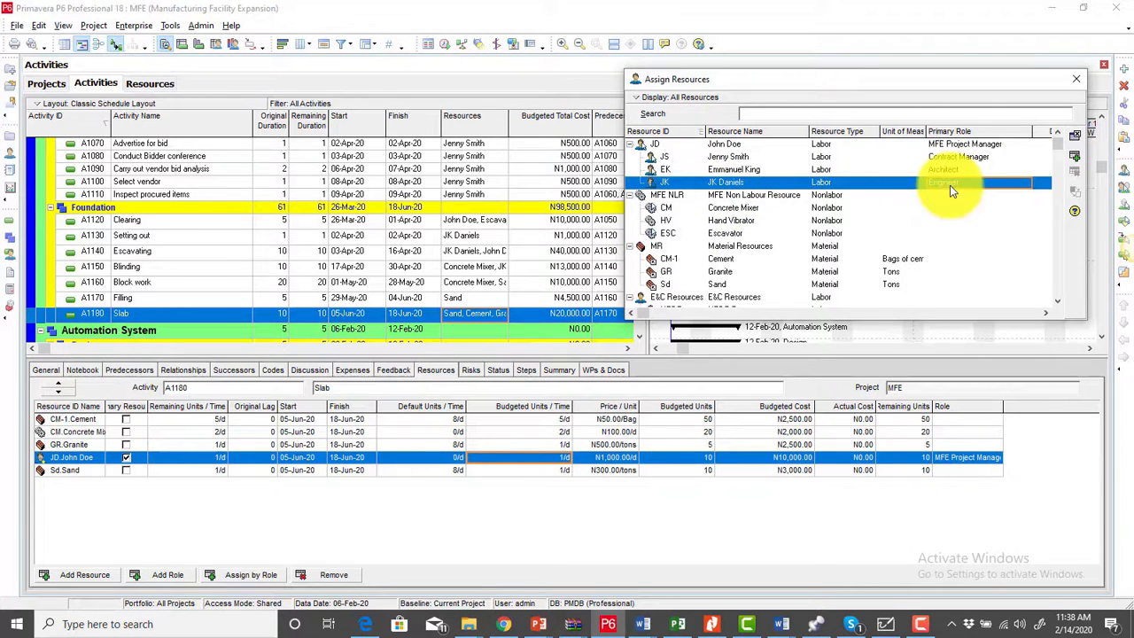
left_click(1075, 158)
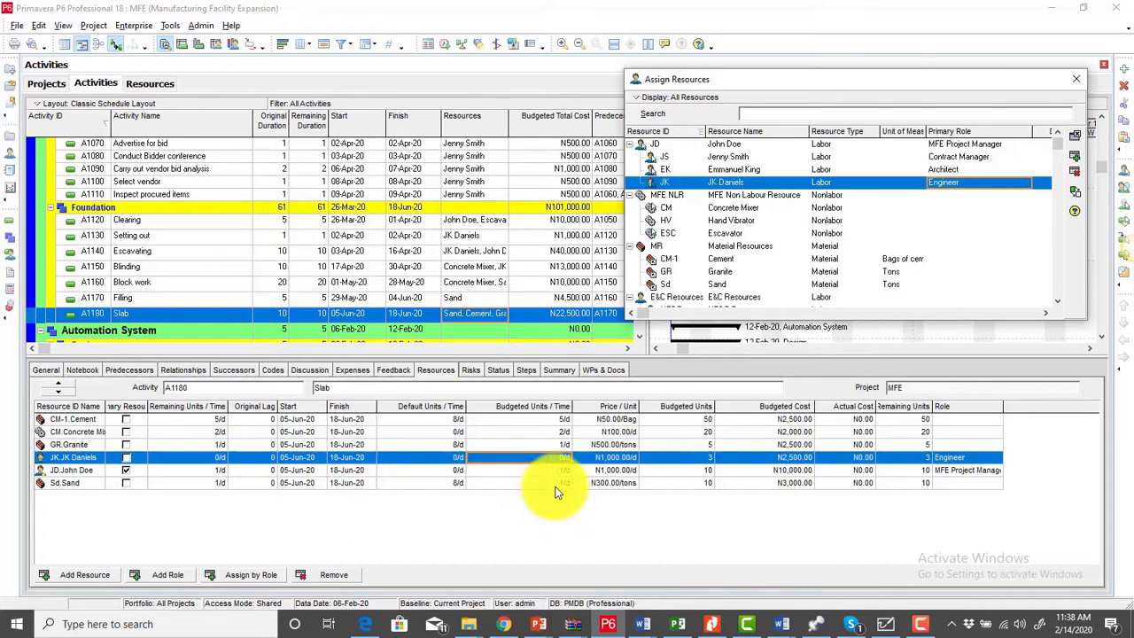
left_click(563, 459)
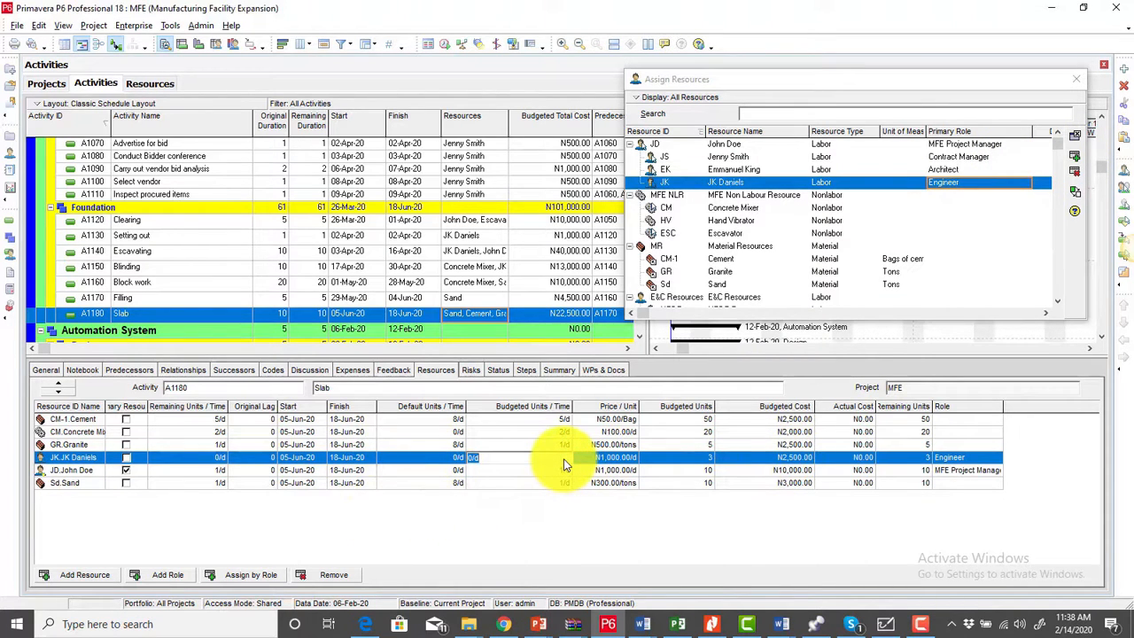
type("1")
key("Return")
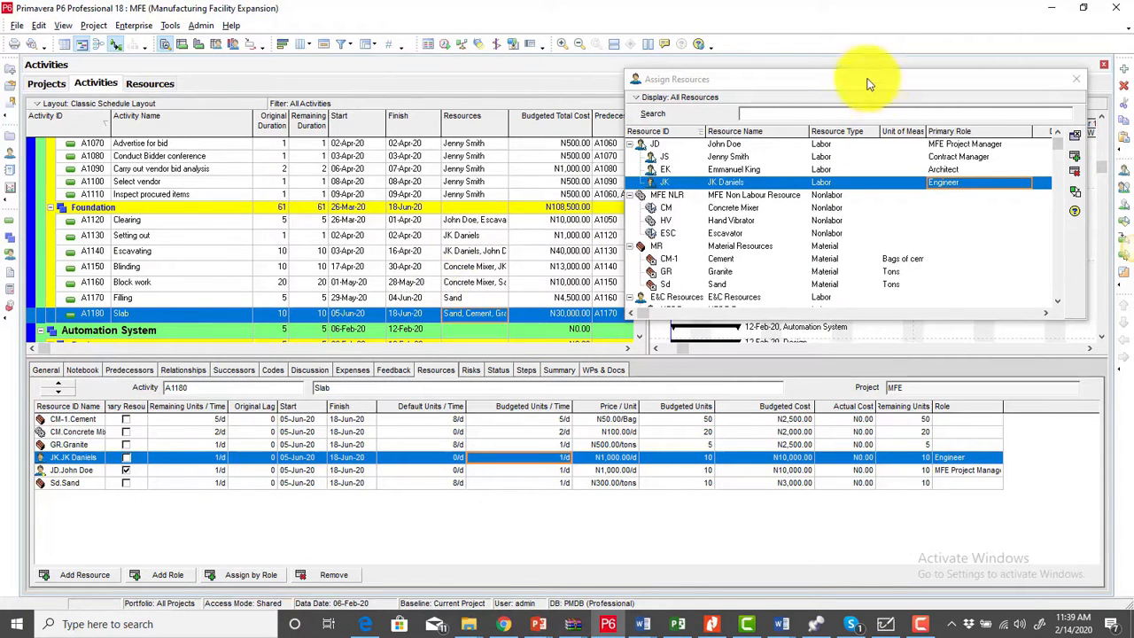
Step: Widen the activity table slightly to fit the Predecessors column and close the resource assignment dialog
left_click_drag(868, 80, 873, 340)
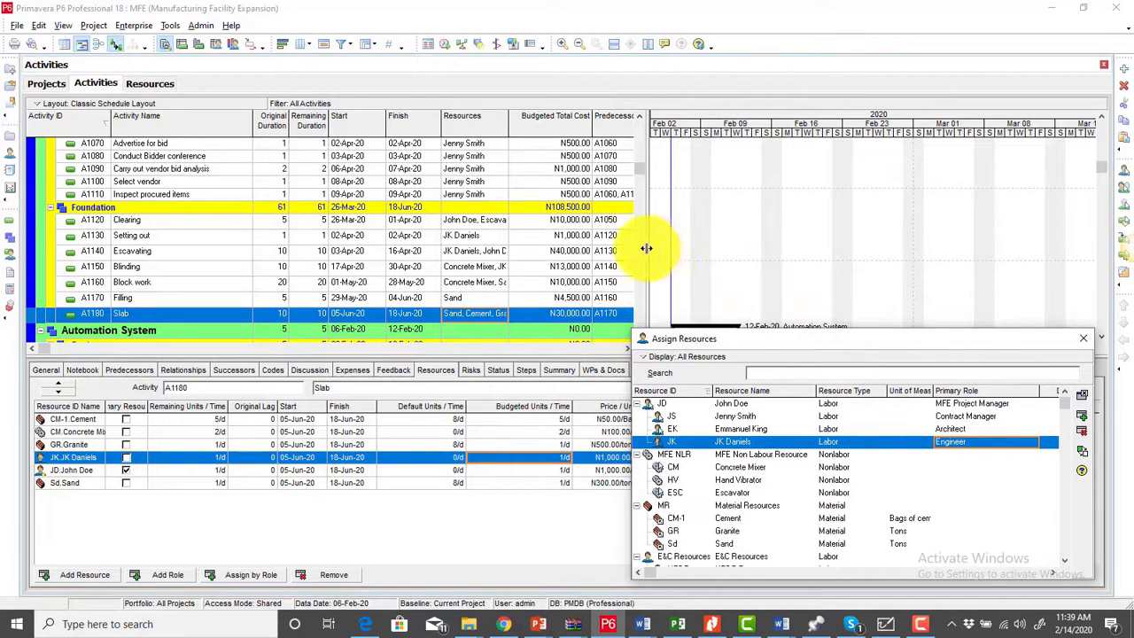
left_click_drag(648, 246, 658, 246)
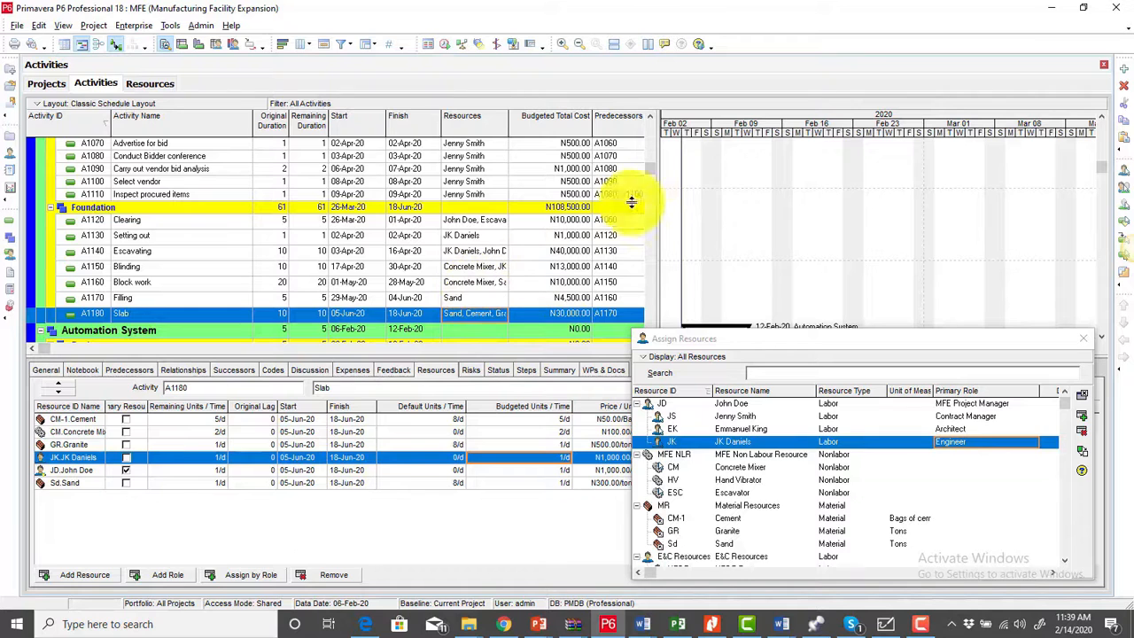
left_click_drag(651, 170, 648, 210)
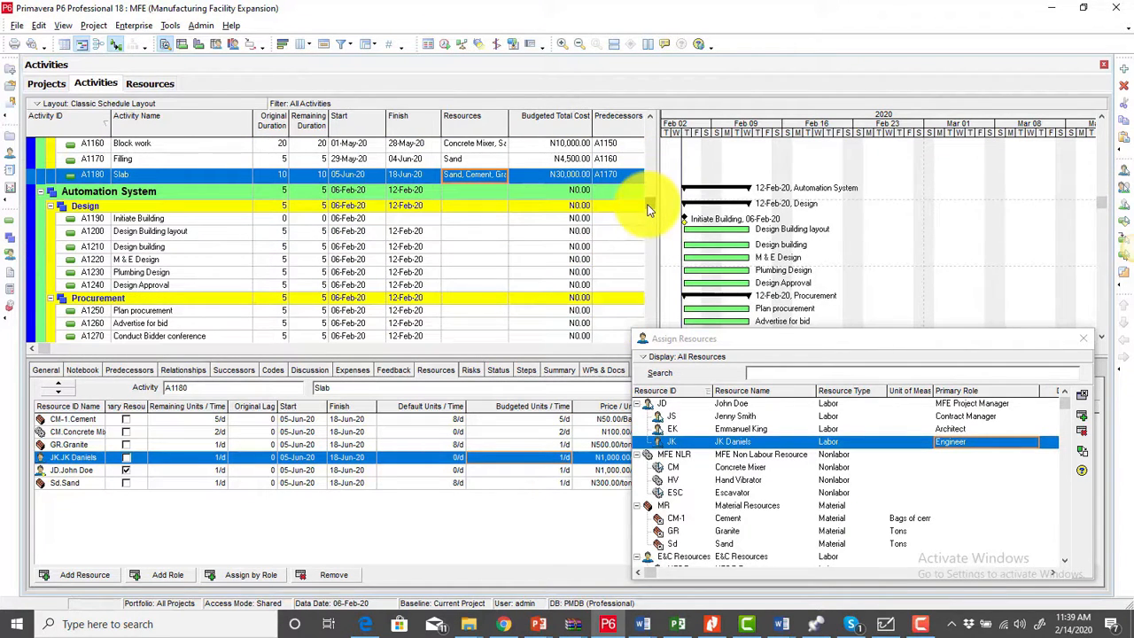
left_click_drag(648, 210, 648, 128)
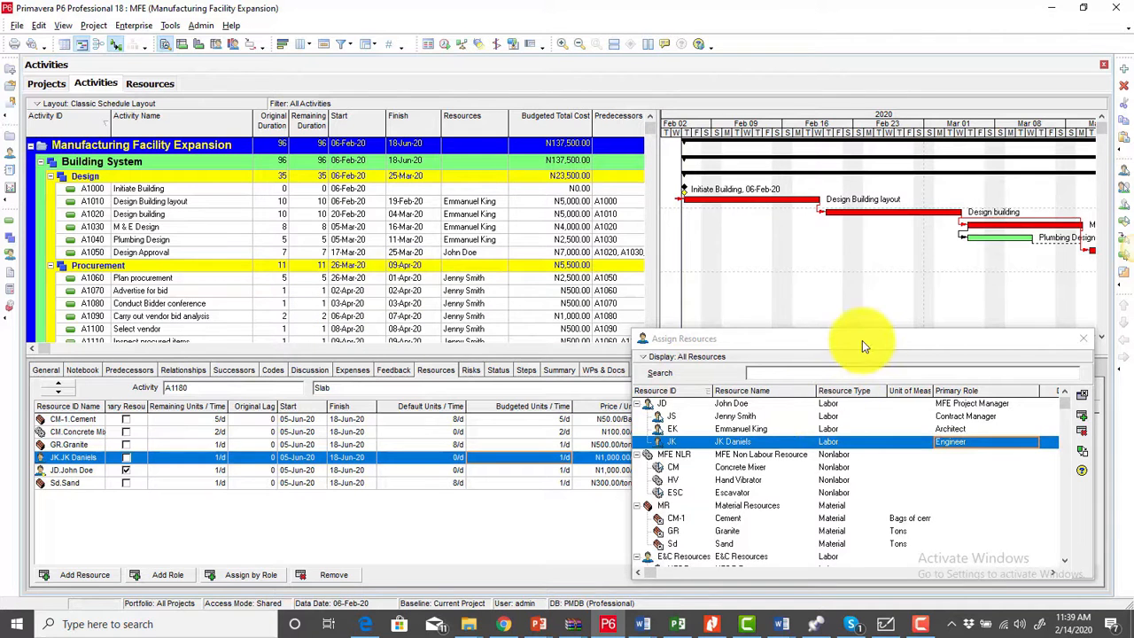
left_click_drag(862, 340, 688, 238)
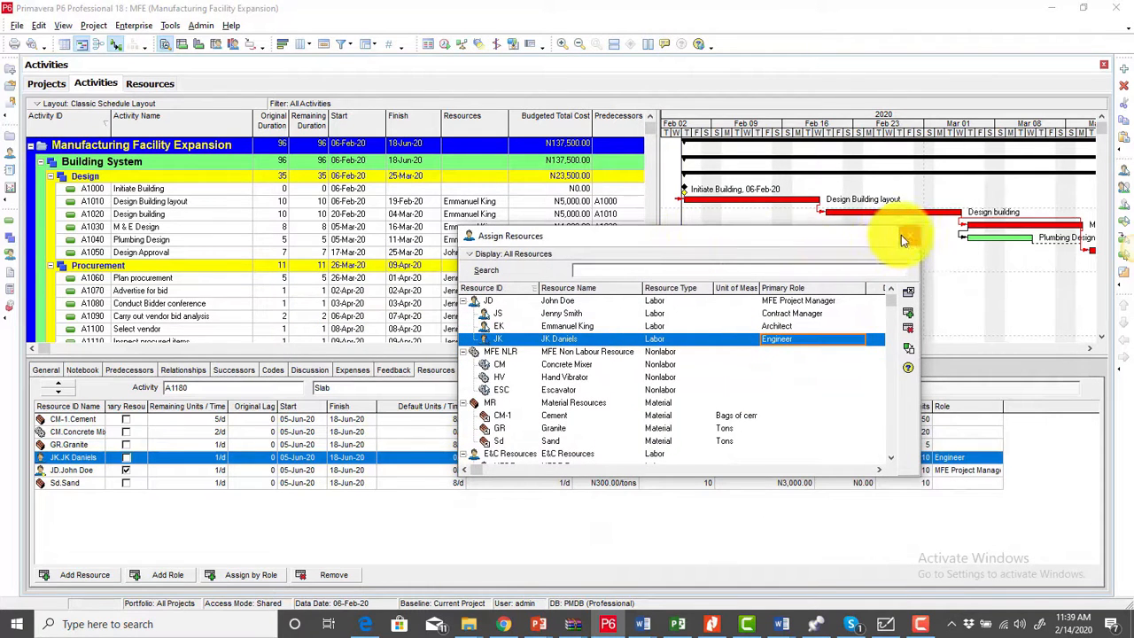
left_click(901, 234)
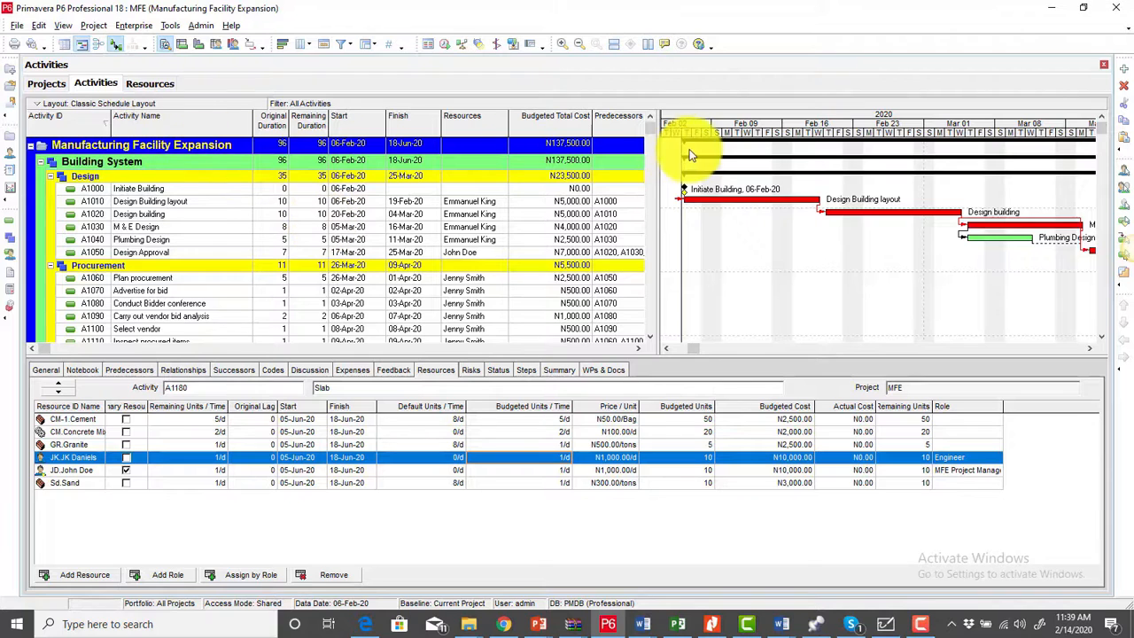
Step: Review the Budgeted Total Cost of the project, Building System, and its Design, Procurement and Foundation groups
left_click(562, 146)
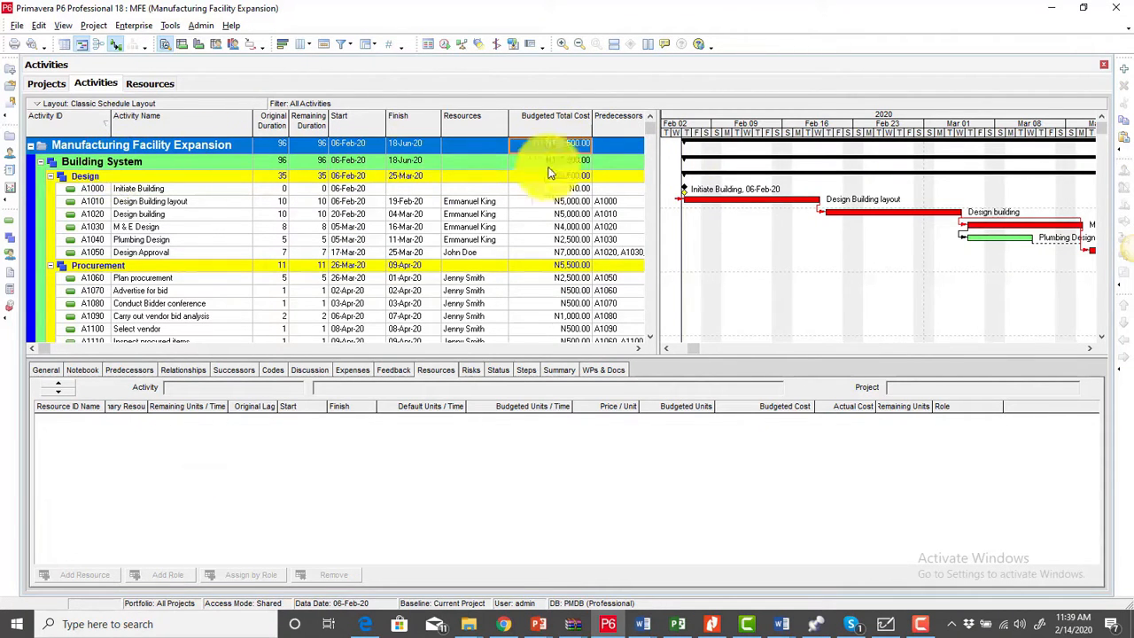
left_click(580, 161)
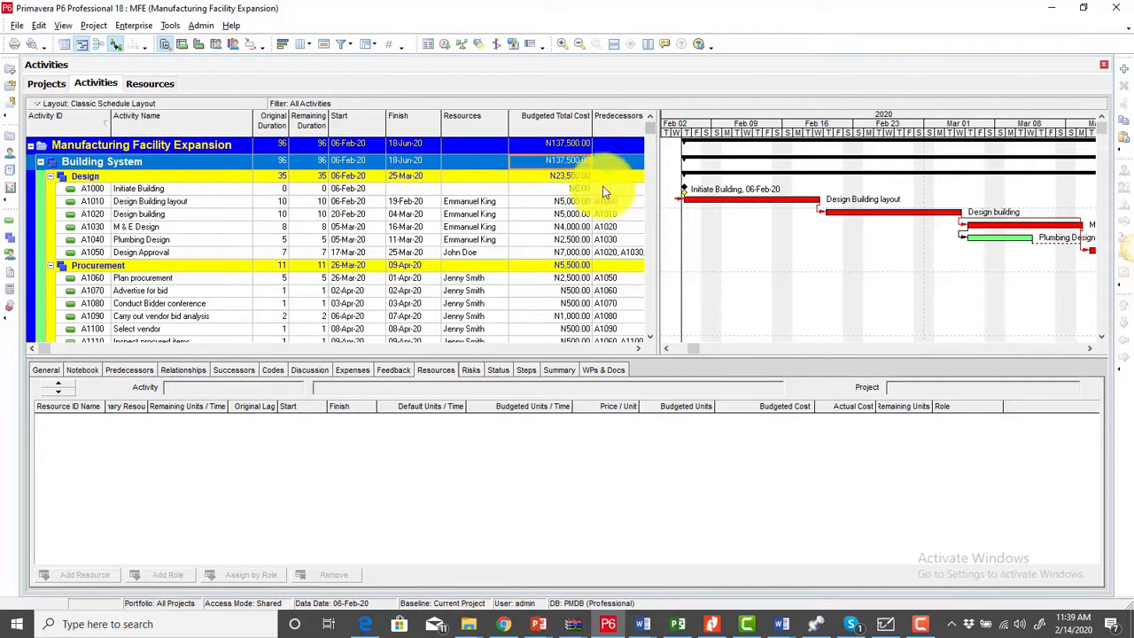
left_click(576, 175)
left_click(571, 266)
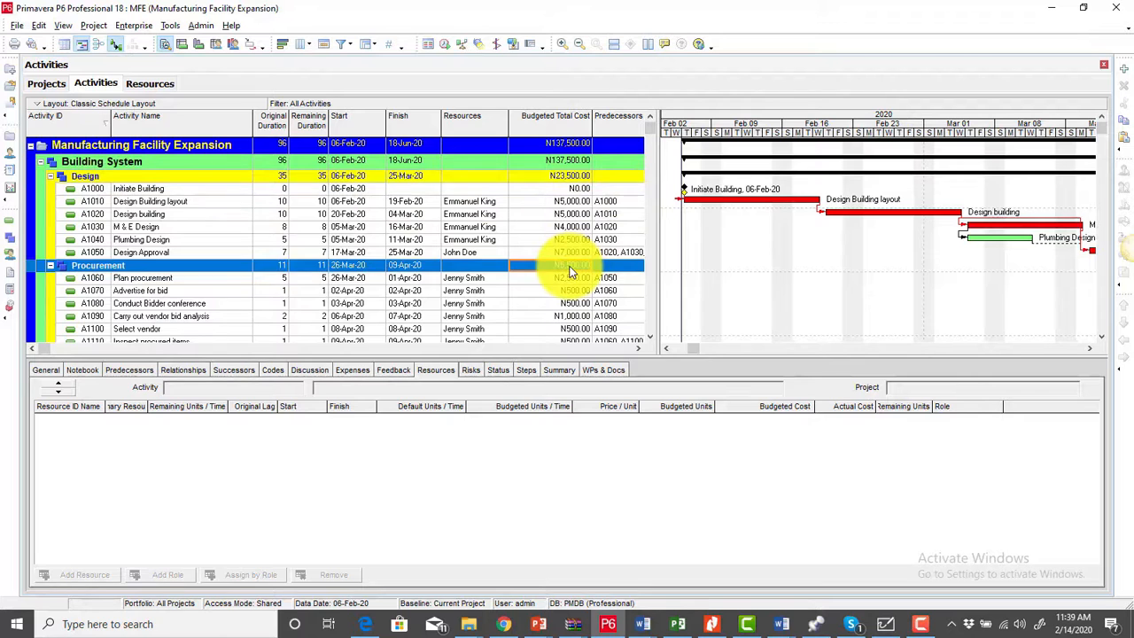
scroll(571, 272, "down", 1)
left_click(564, 322)
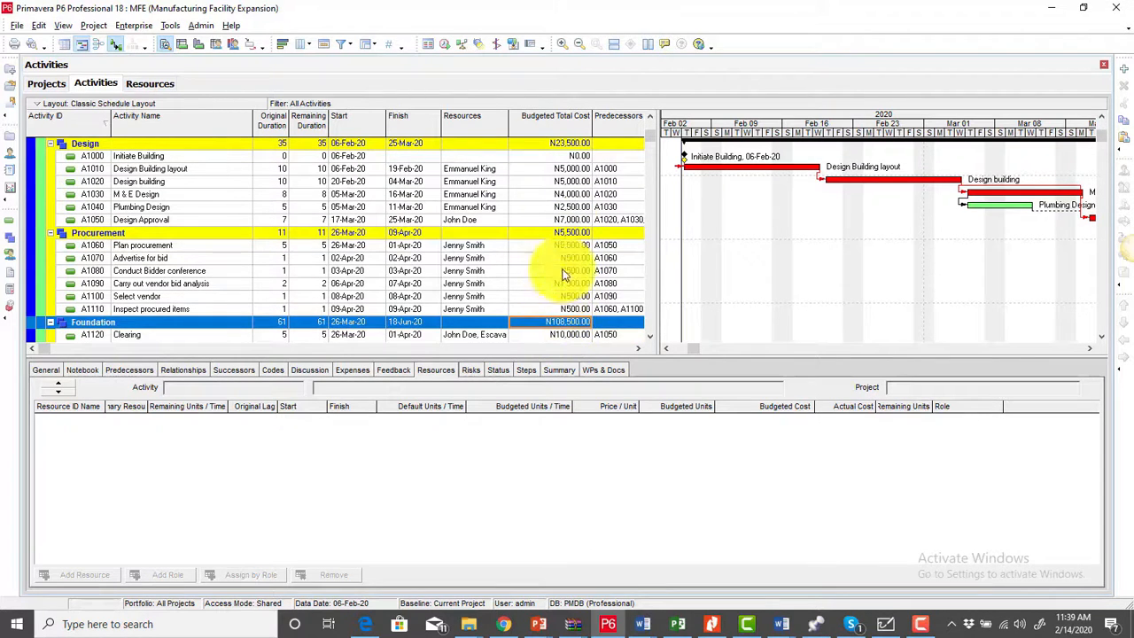
Step: Check the Budgeted Total Cost of individual Building System Design activities and the first Automation System Design activities
left_click(571, 172)
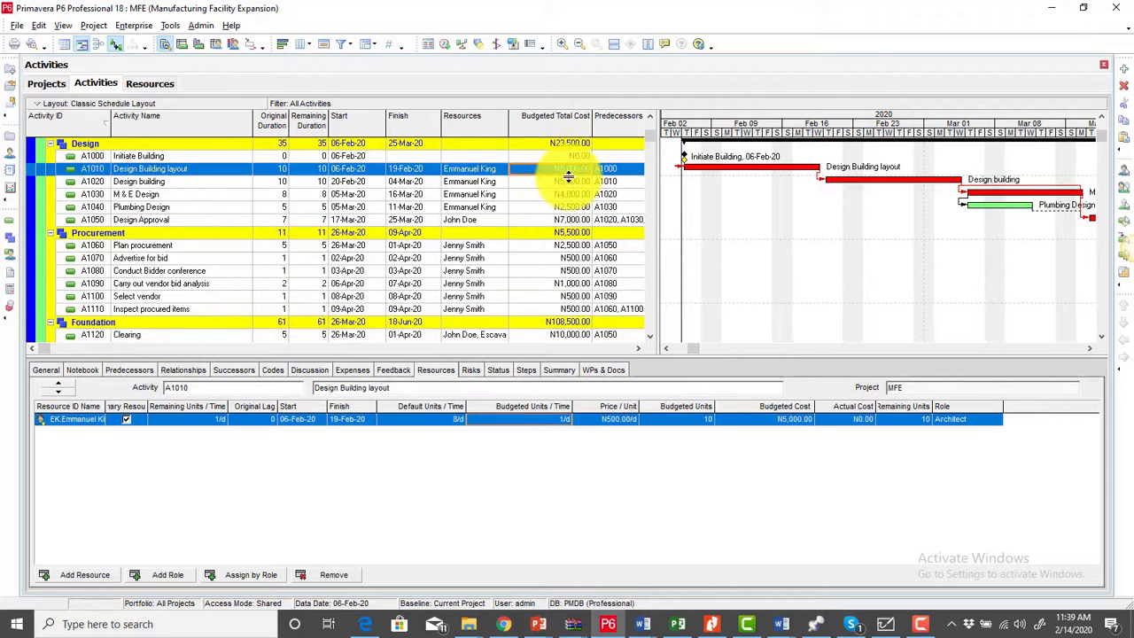
left_click(572, 182)
left_click(572, 195)
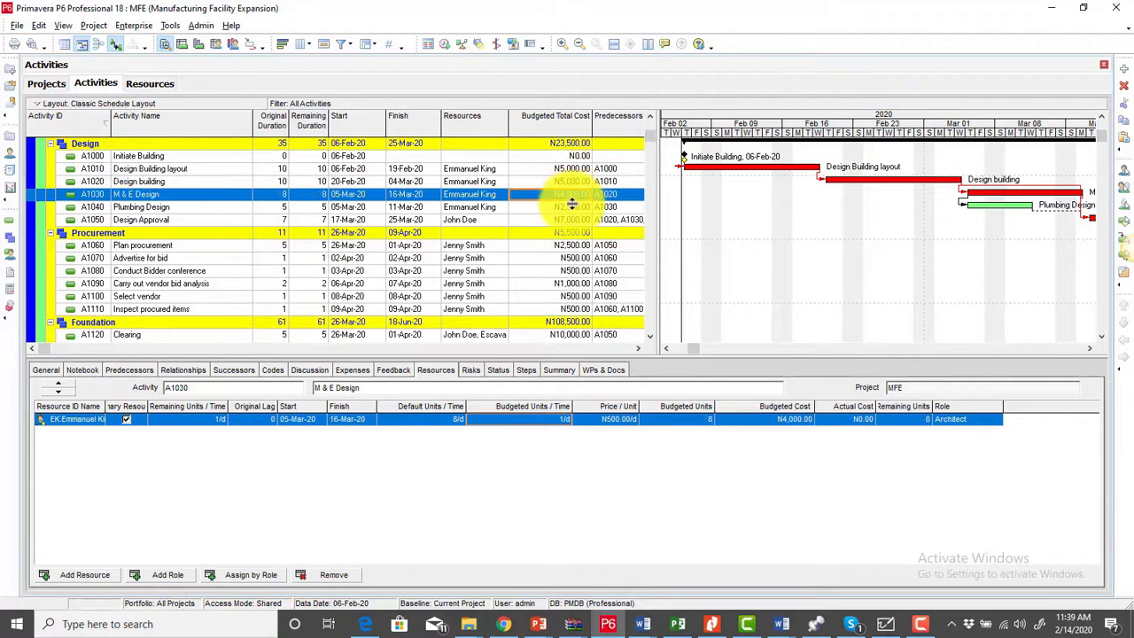
left_click(571, 207)
scroll(534, 232, "down", 4)
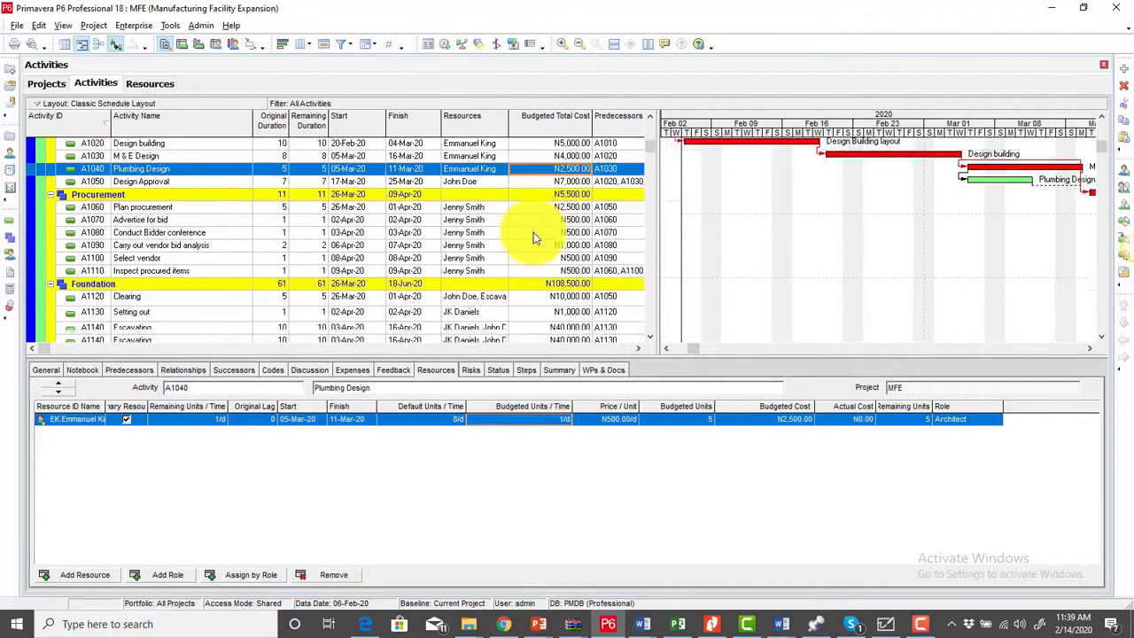
scroll(533, 239, "down", 1)
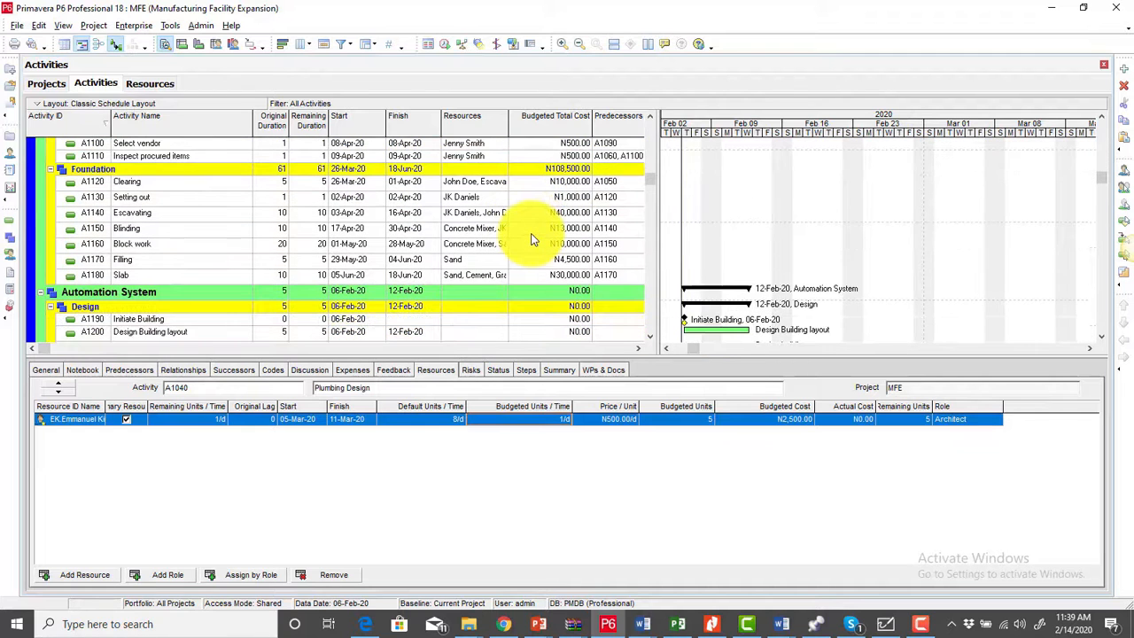
scroll(532, 239, "down", 4)
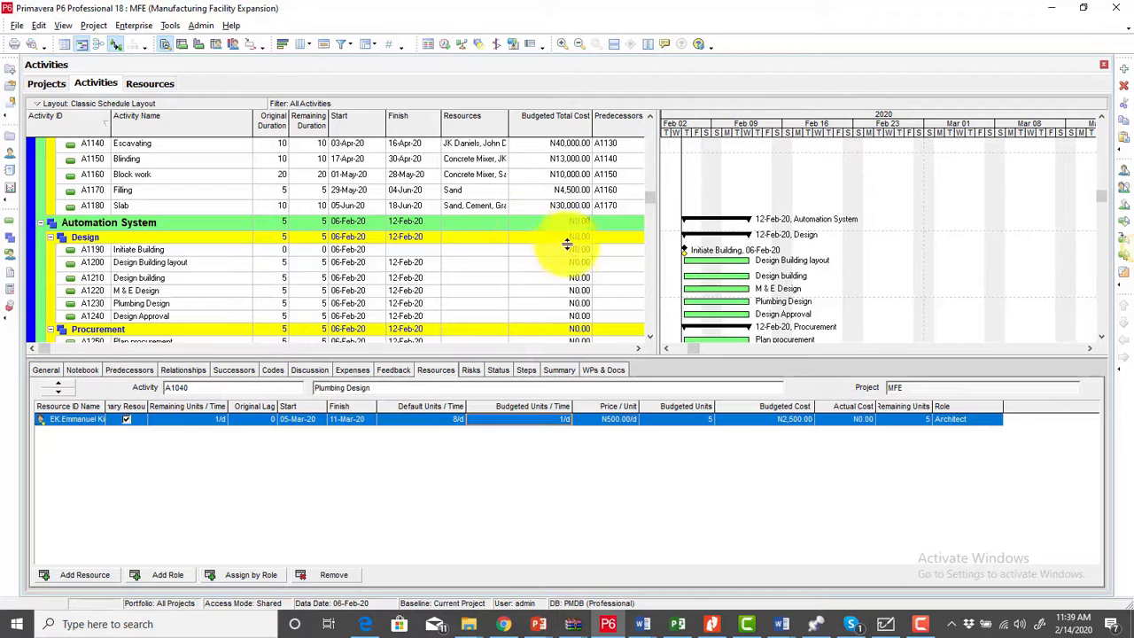
left_click(568, 249)
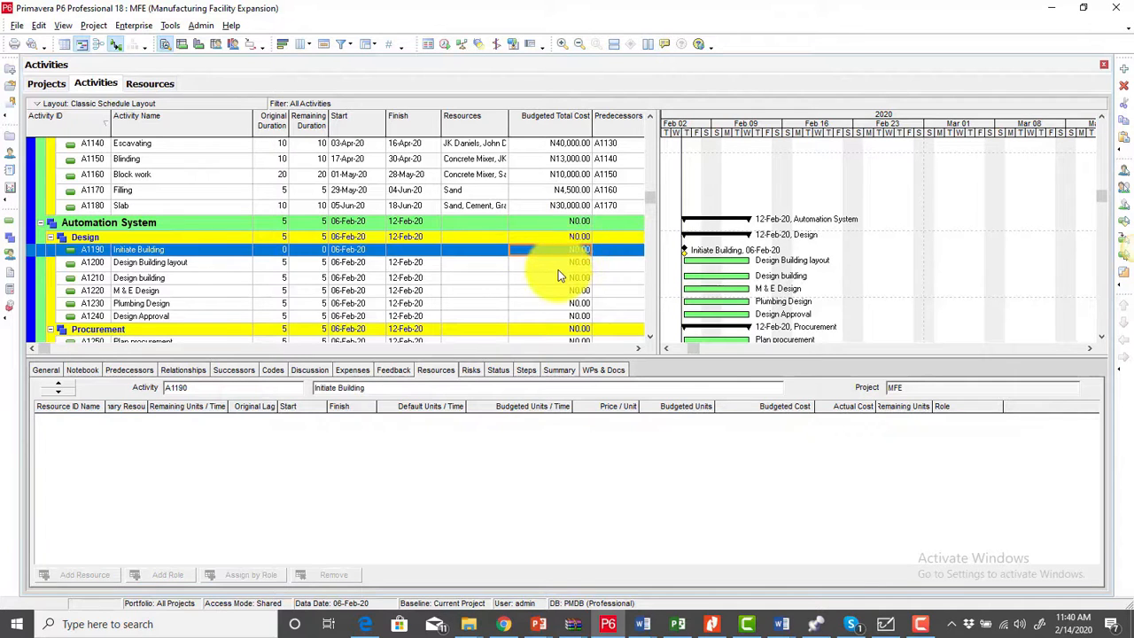
left_click(560, 270)
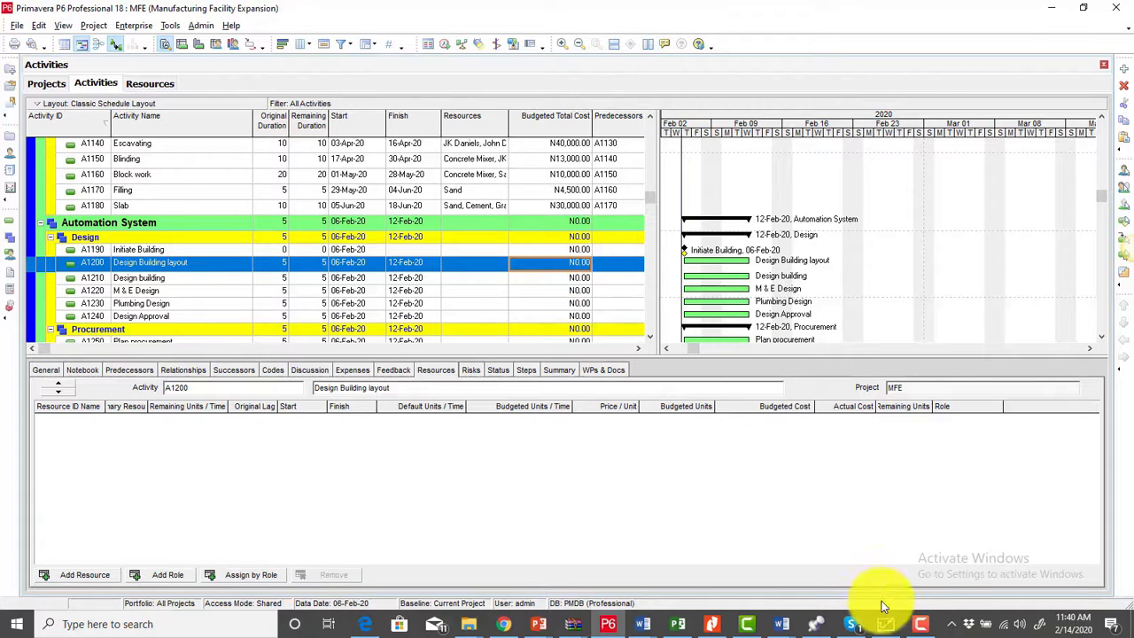
Step: Switch to Microsoft Whiteboard and handwrite "Travels" with "Training" below it in a blank area
left_click(886, 630)
left_click_drag(809, 274, 500, 117)
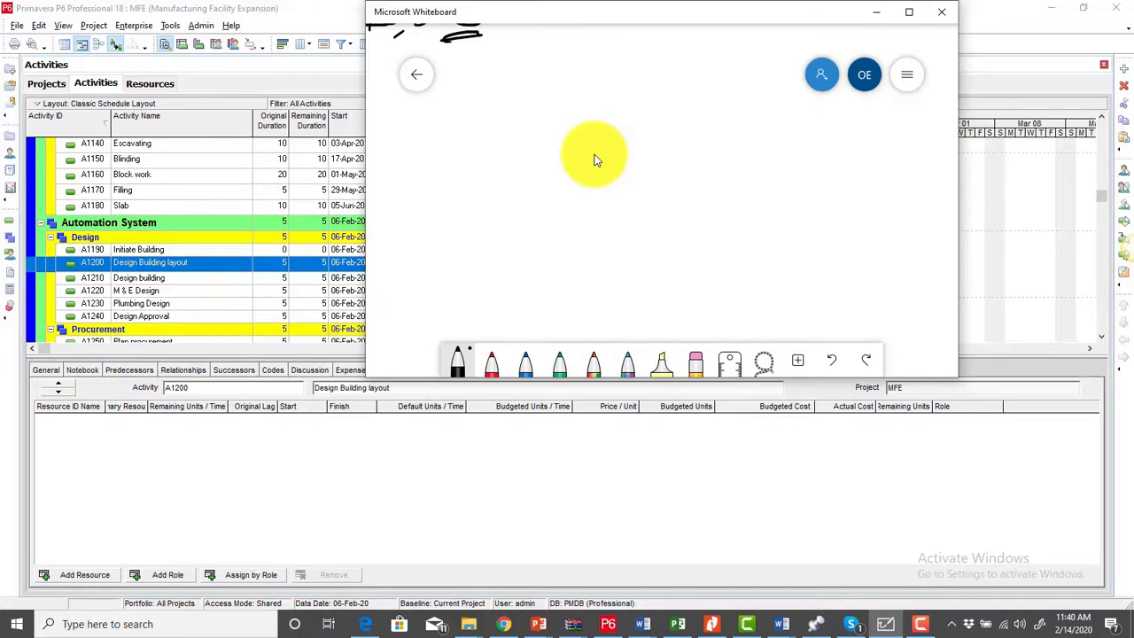
mouse_move(513, 139)
left_mouse_down()
mouse_move(514, 172)
mouse_move(530, 135)
mouse_move(565, 156)
mouse_move(648, 133)
left_mouse_up()
mouse_move(513, 196)
left_mouse_down()
mouse_move(512, 215)
mouse_move(536, 180)
left_mouse_up()
mouse_move(530, 209)
left_mouse_down()
mouse_move(562, 189)
mouse_move(615, 205)
mouse_move(664, 184)
mouse_move(631, 216)
left_mouse_up()
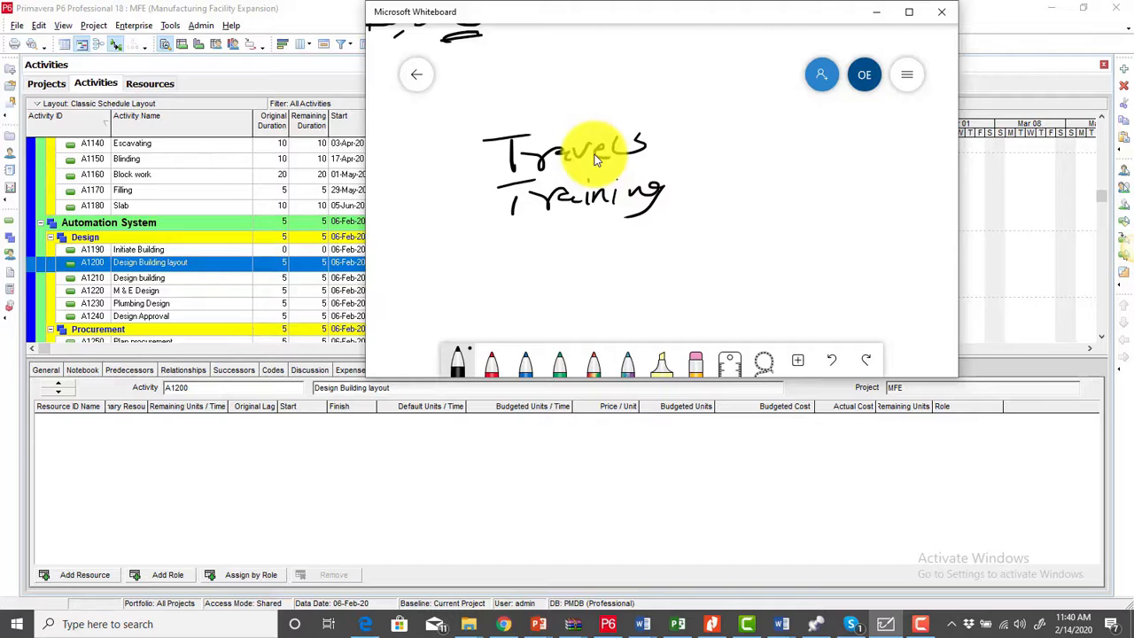
Step: Handwrite "Accommodation" below "Training" on the whiteboard
mouse_move(529, 257)
left_mouse_down()
mouse_move(549, 271)
mouse_move(555, 260)
left_mouse_up()
left_click_drag(568, 248, 570, 263)
mouse_move(585, 243)
left_mouse_down()
mouse_move(581, 261)
mouse_move(594, 260)
left_mouse_up()
left_click_drag(603, 249, 605, 248)
mouse_move(615, 251)
left_mouse_down()
mouse_move(616, 261)
mouse_move(678, 254)
mouse_move(707, 225)
mouse_move(721, 245)
mouse_move(733, 219)
left_mouse_up()
left_click_drag(728, 240, 772, 232)
left_click(785, 238)
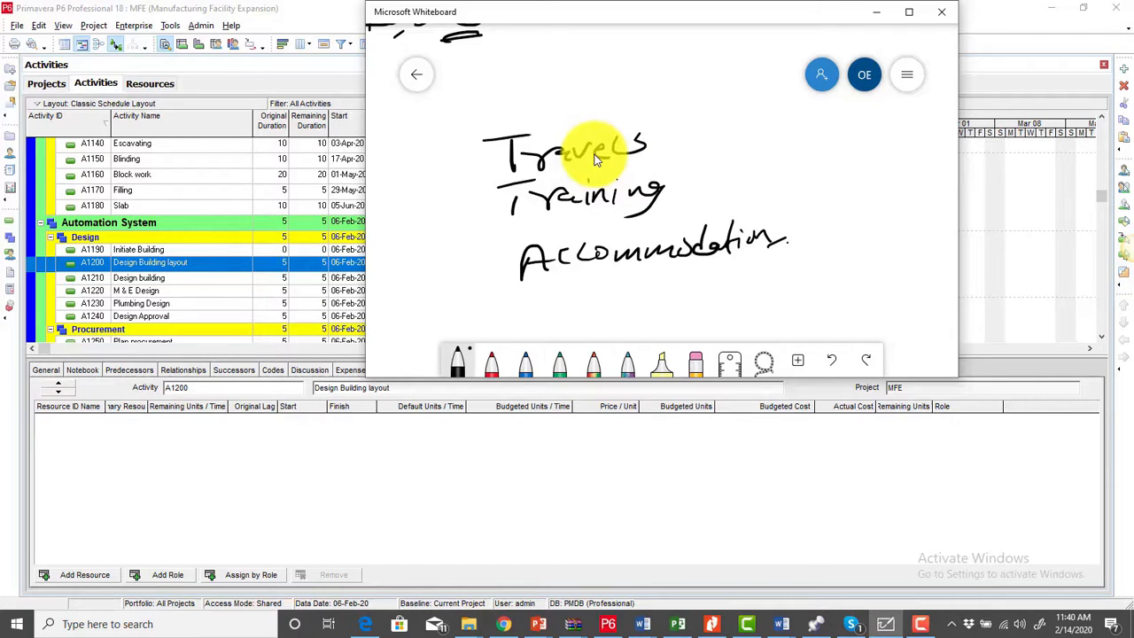
Step: Enclose the handwritten list in large brackets and return to Primavera P6
left_click_drag(507, 128, 479, 258)
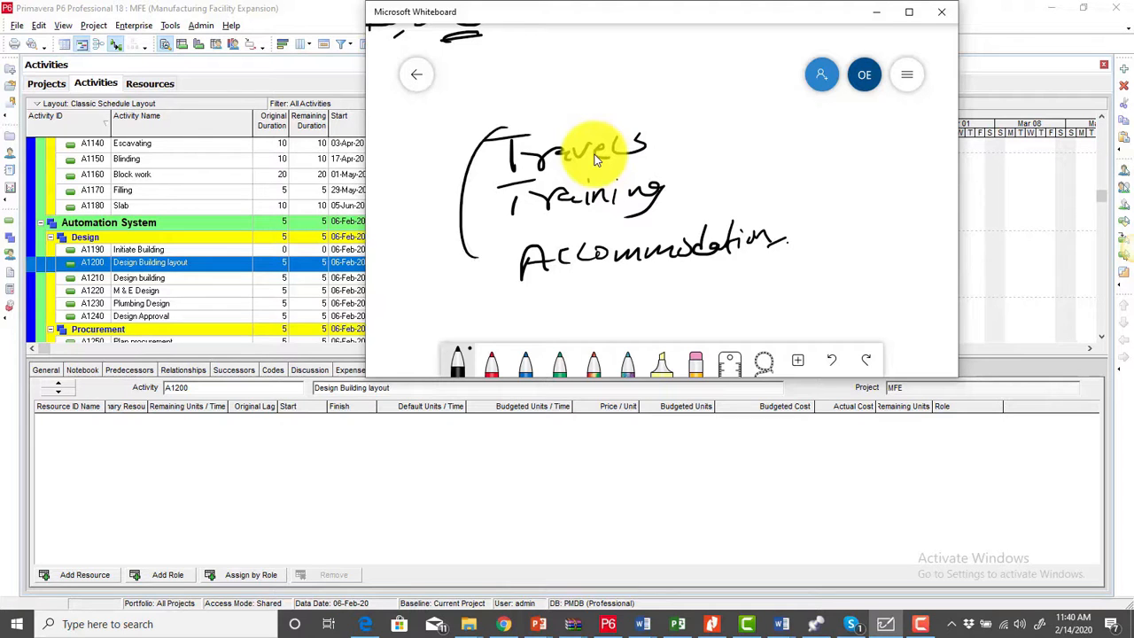
left_click_drag(760, 121, 781, 213)
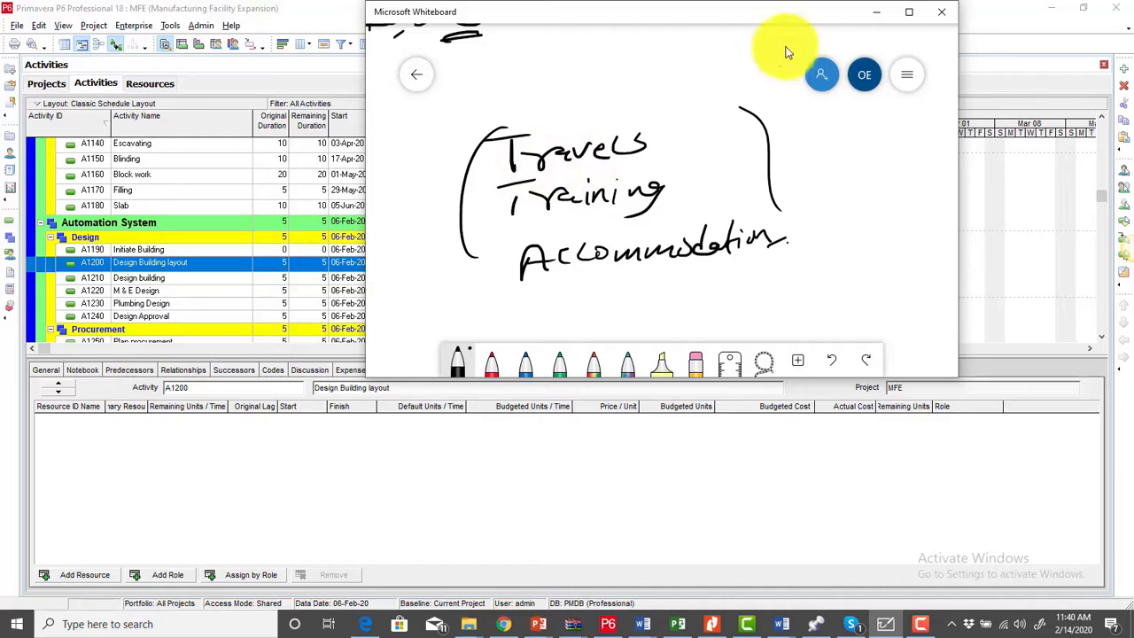
left_click(887, 16)
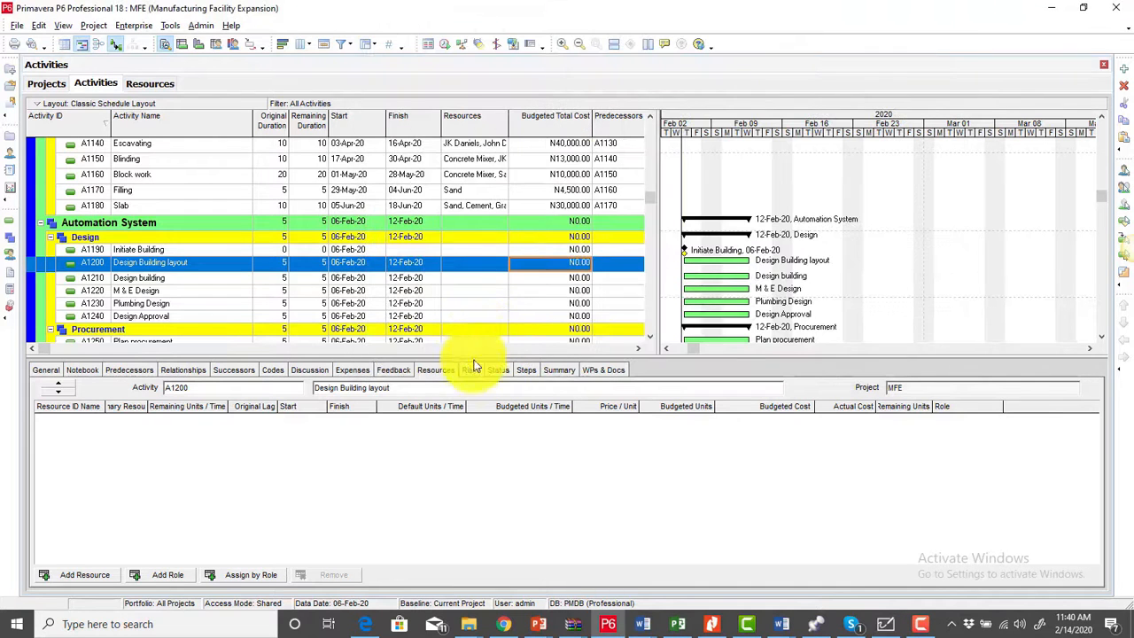
Step: Widen the Resources column of the activity table to show the full resource names for the Foundation activities
scroll(404, 283, "up", 1)
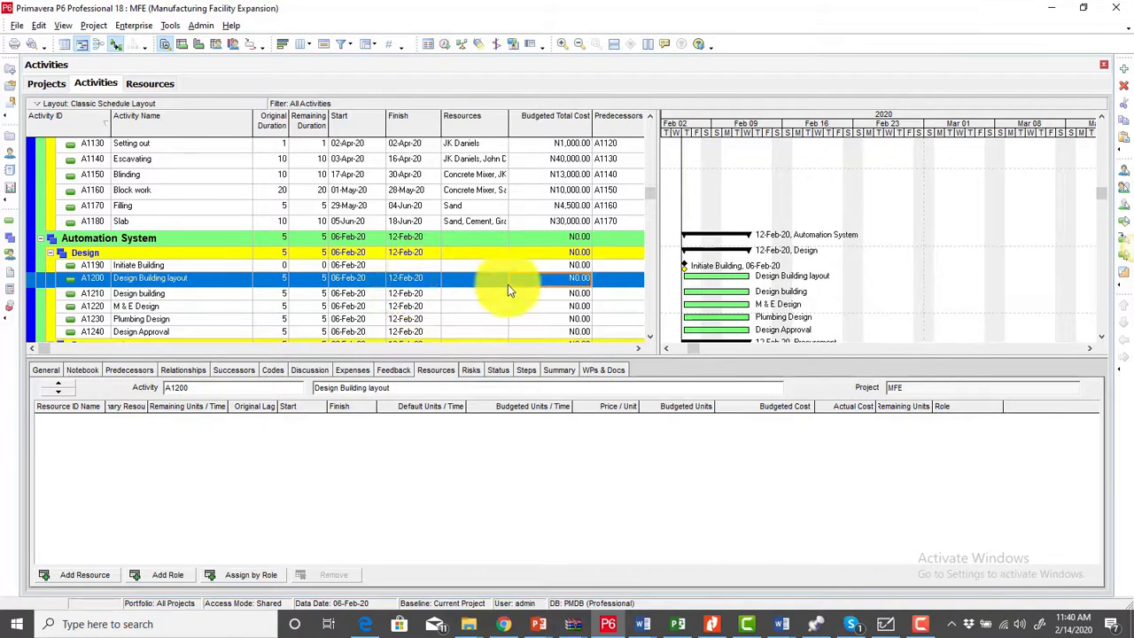
scroll(413, 251, "up", 3)
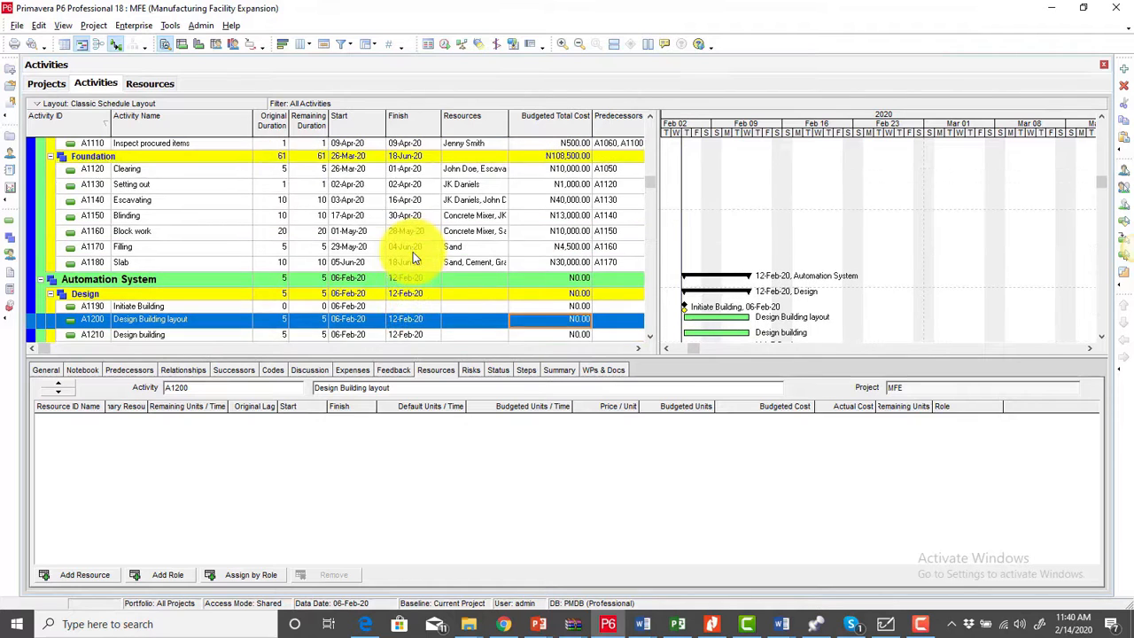
scroll(465, 291, "up", 1)
scroll(465, 291, "up", 1)
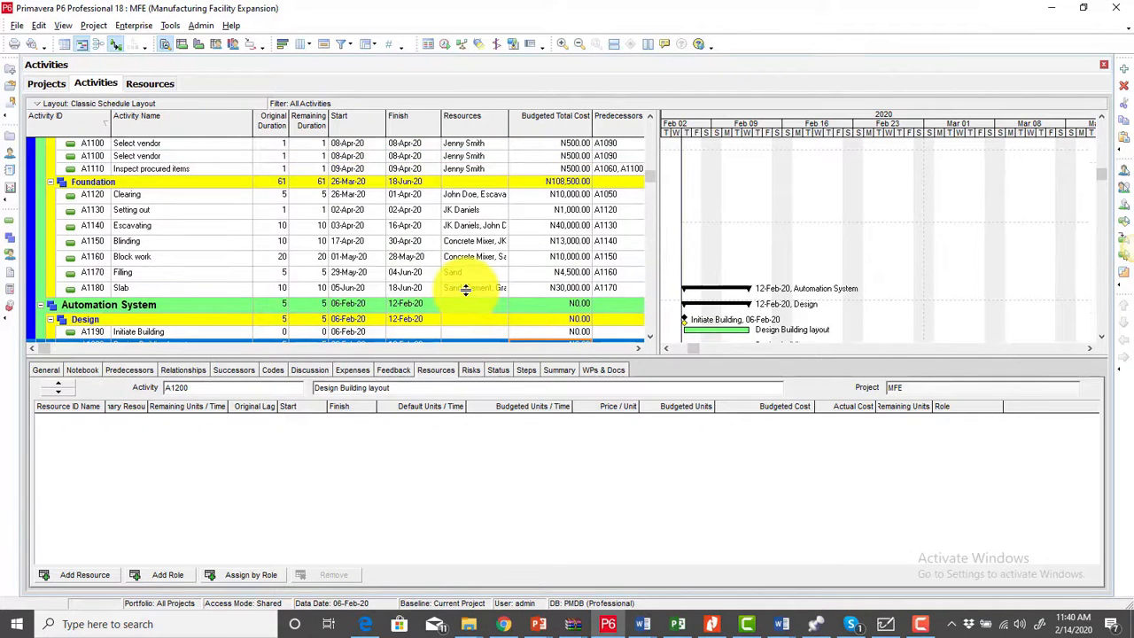
left_click(479, 212)
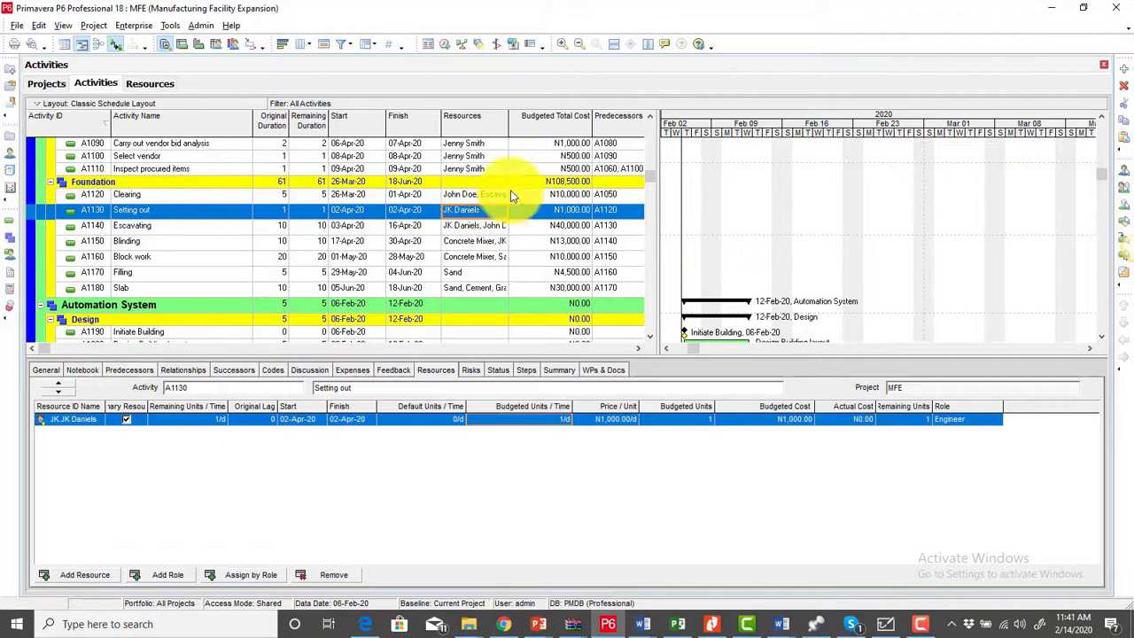
left_click_drag(536, 120, 577, 140)
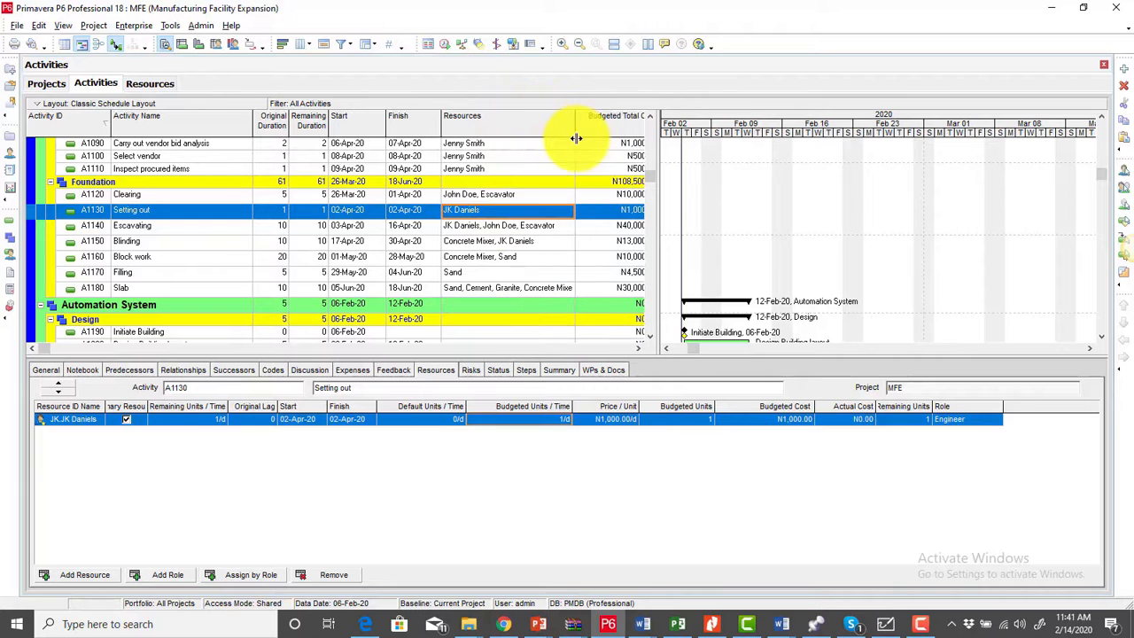
Step: Add an expense item named "Travels PM" to the Building System's Design Approval activity (A1050)
scroll(490, 220, "up", 3)
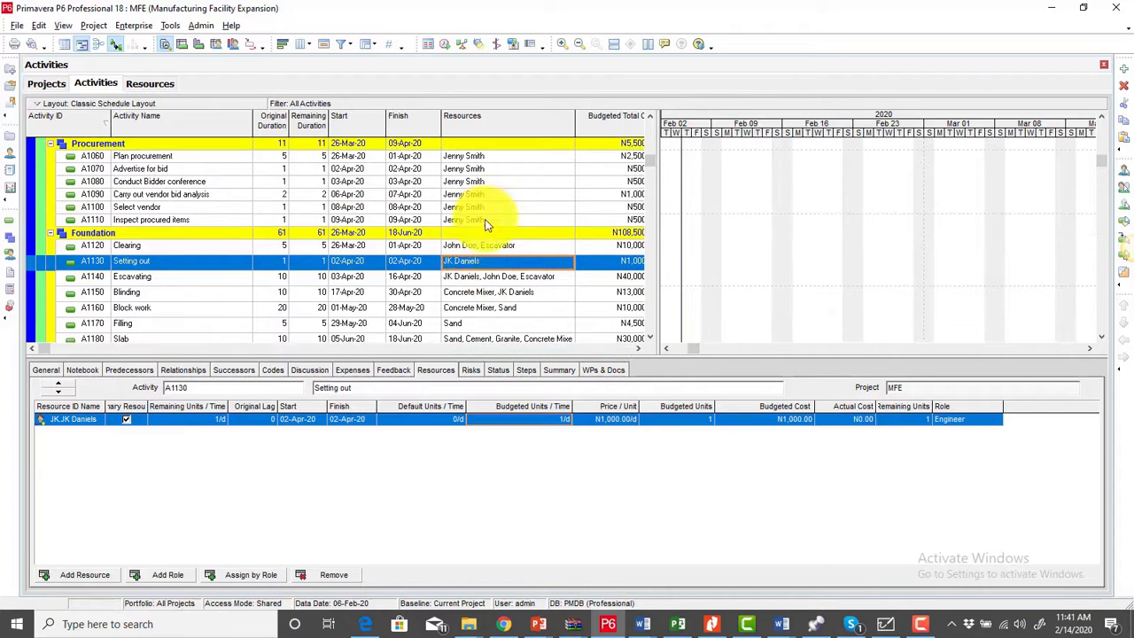
scroll(430, 268, "up", 5)
scroll(430, 267, "up", 1)
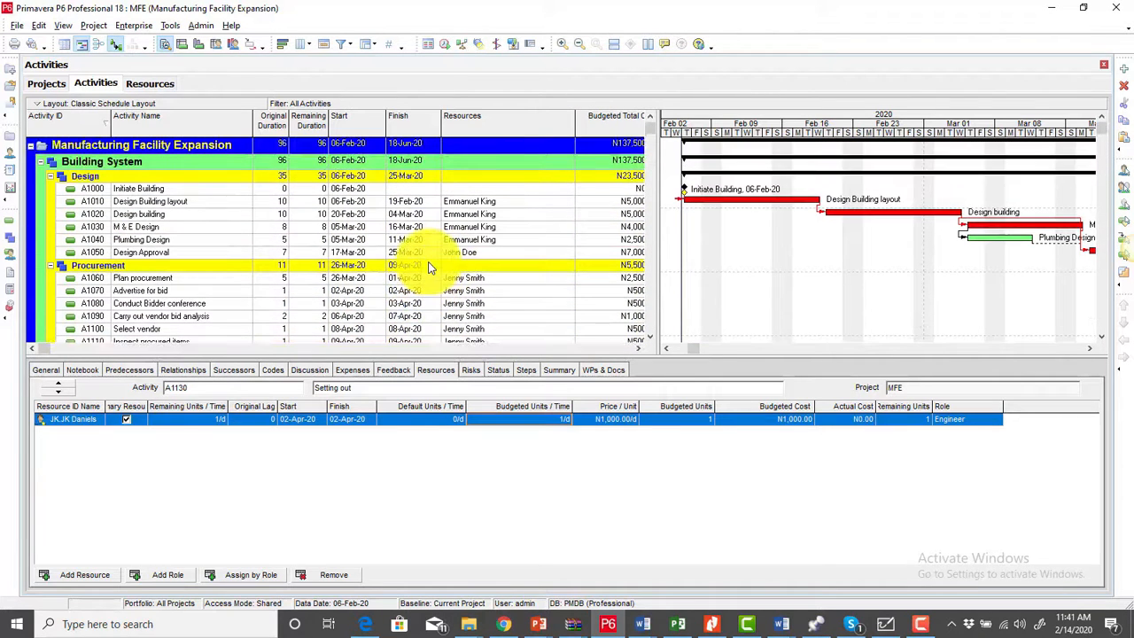
left_click(494, 252)
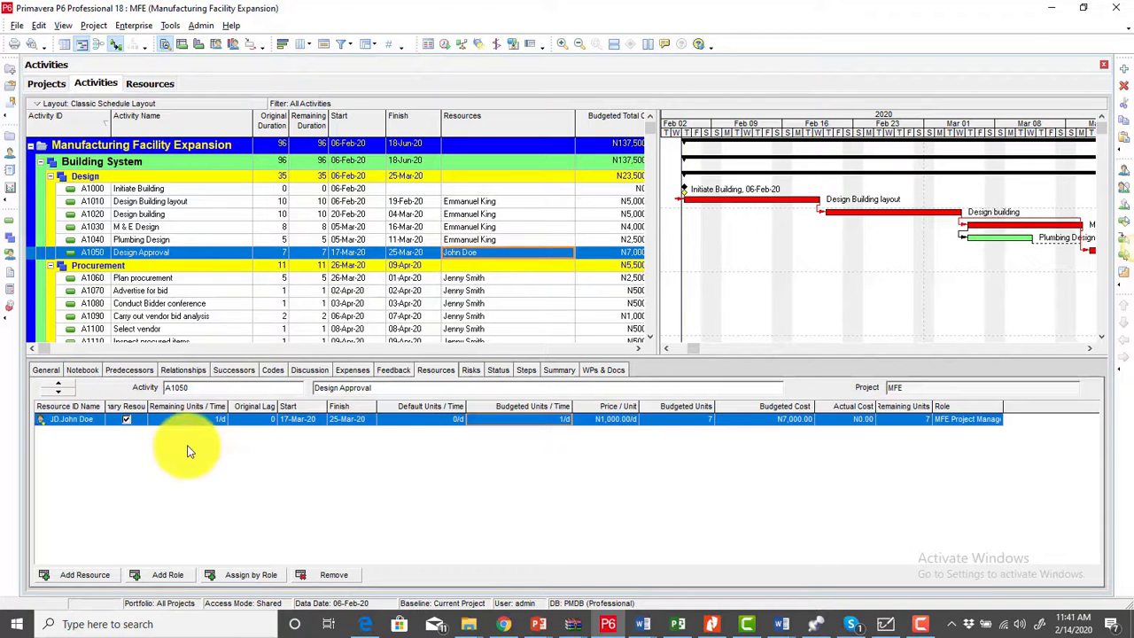
left_click(352, 370)
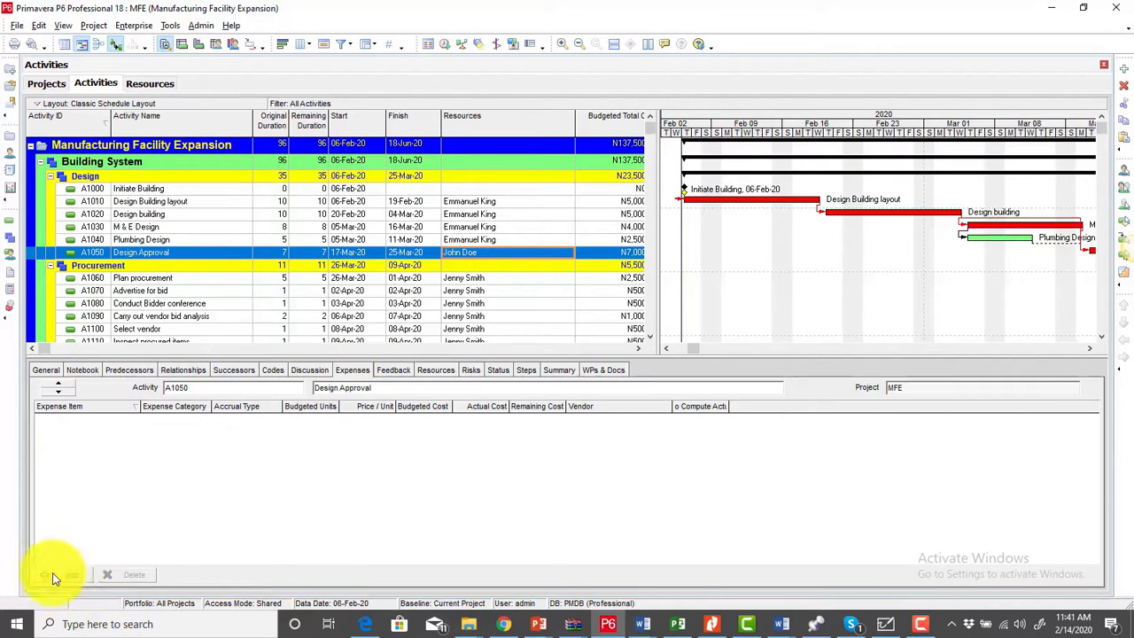
left_click(75, 575)
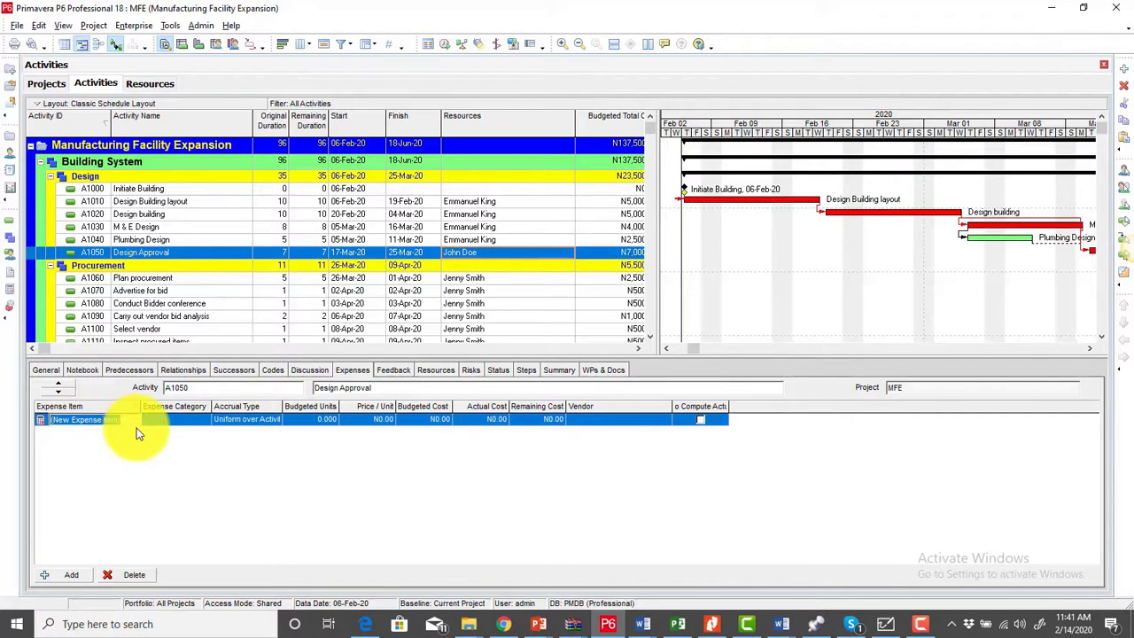
left_click(75, 420)
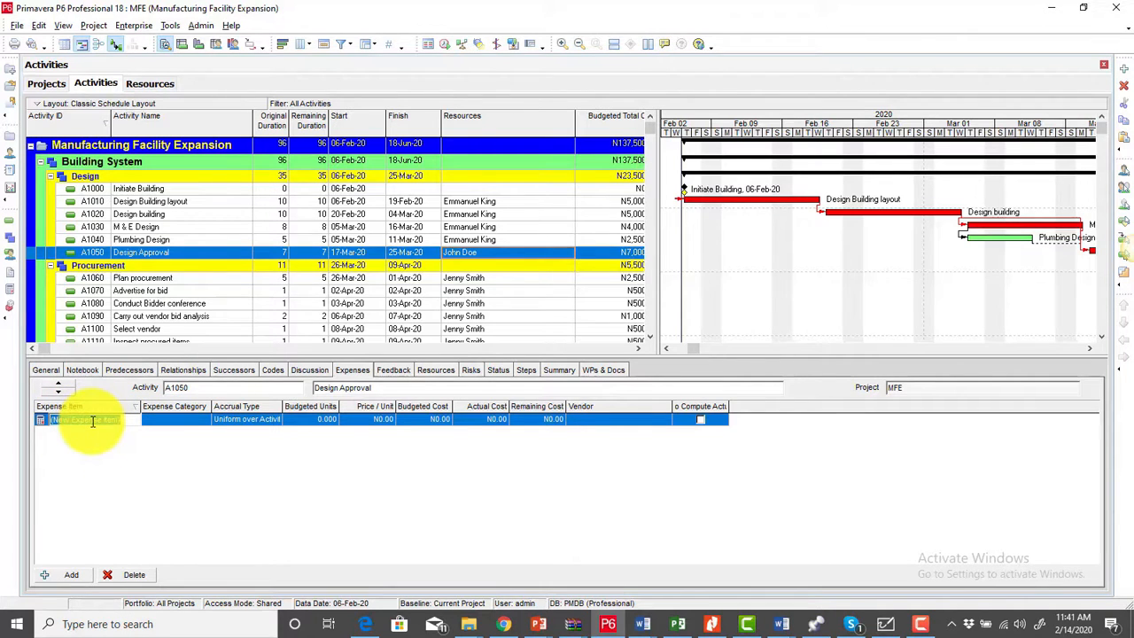
type("Travels PM")
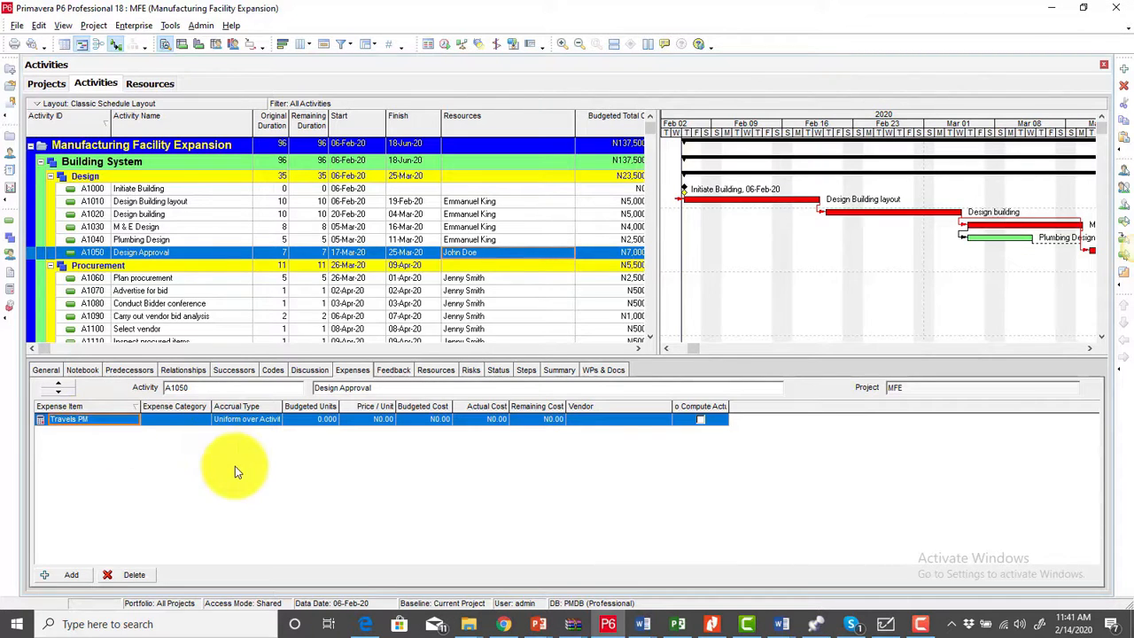
Step: Assign the Travel expense category to the Travels PM item
left_click(188, 419)
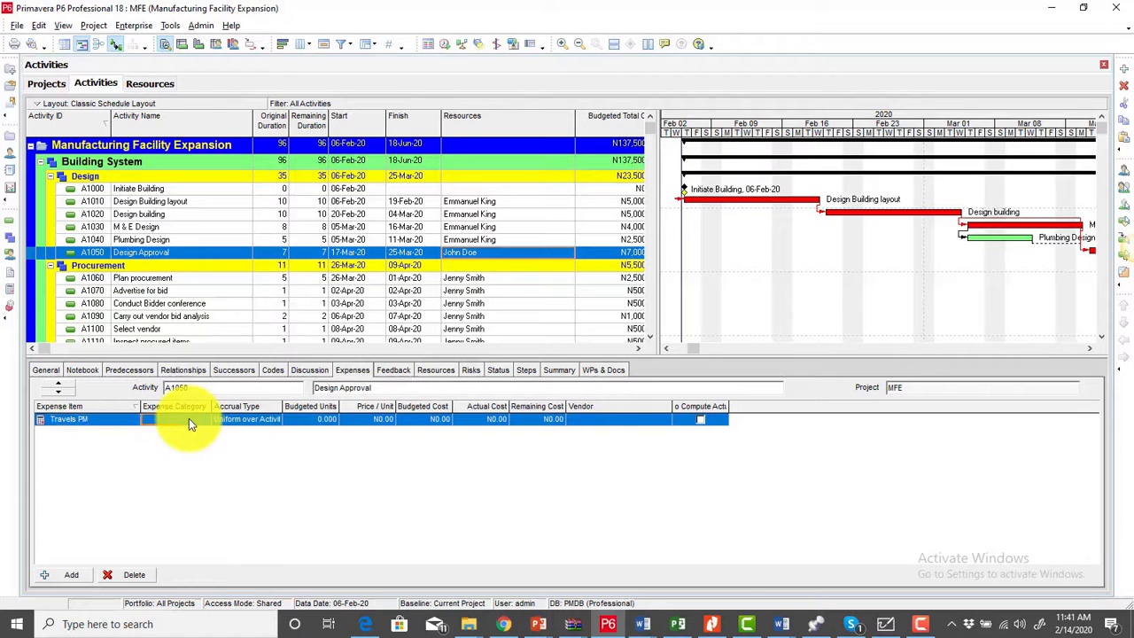
double_click(189, 418)
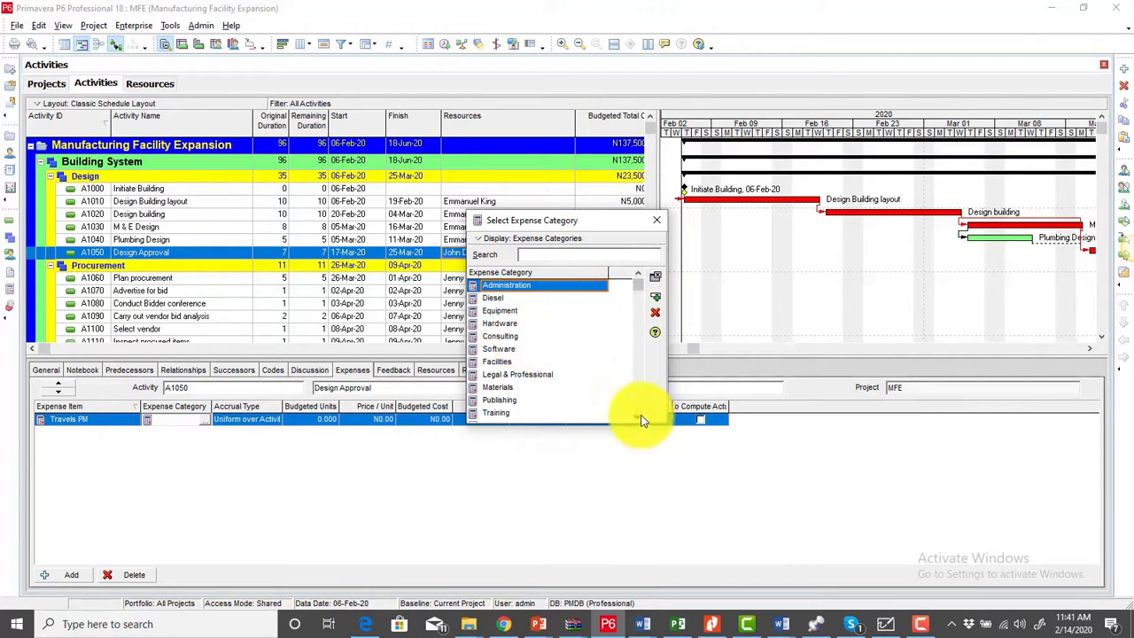
scroll(642, 421, "down", 1)
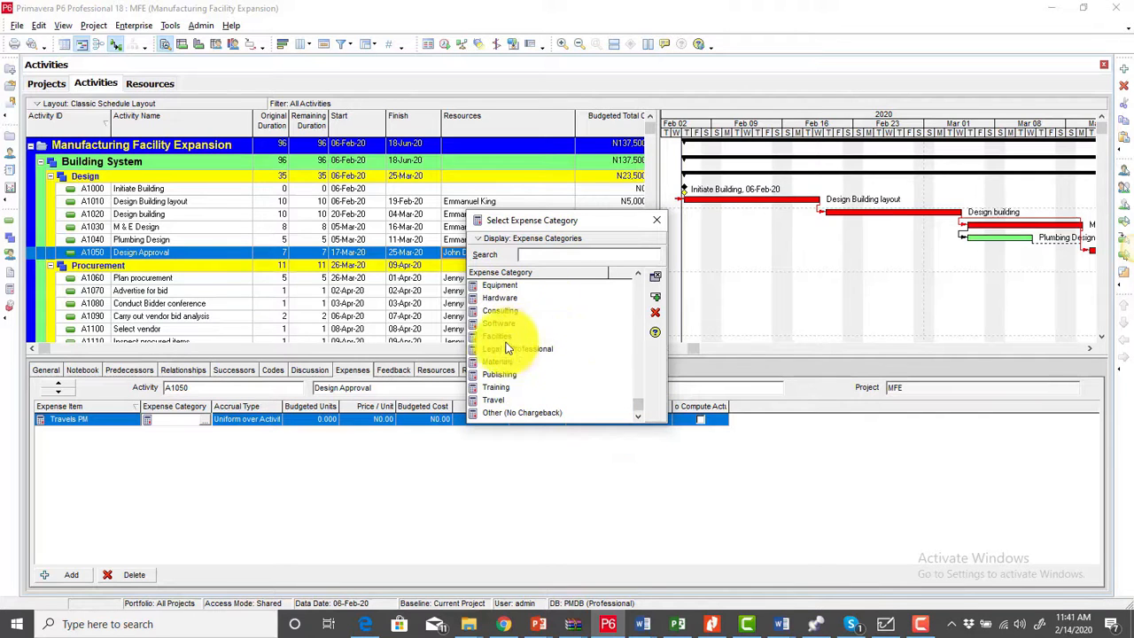
left_click(497, 401)
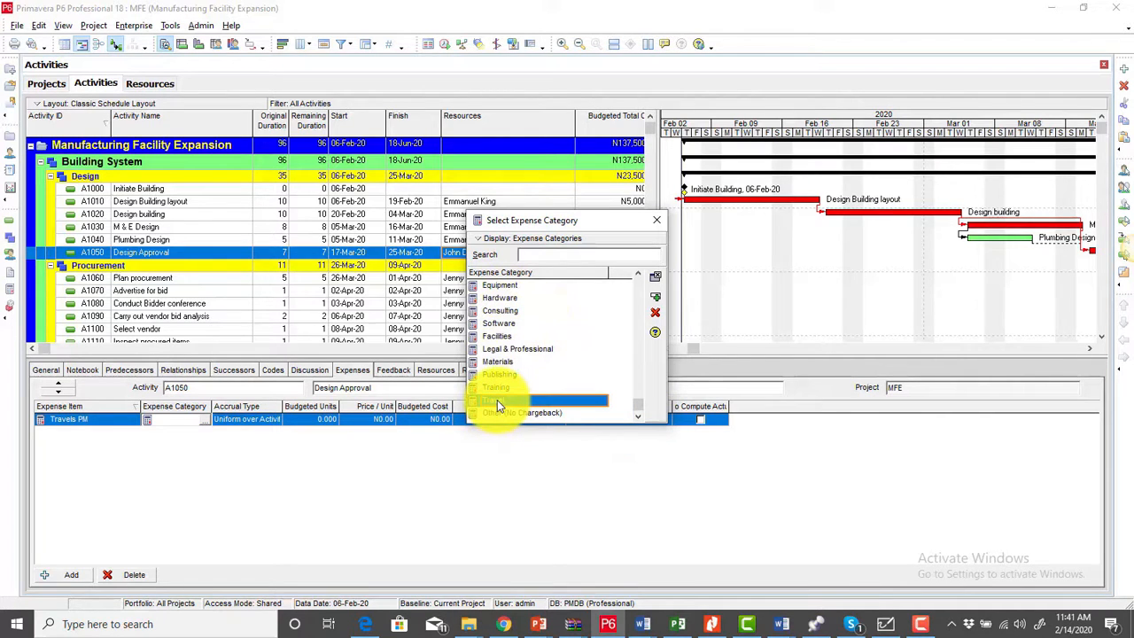
left_click(655, 298)
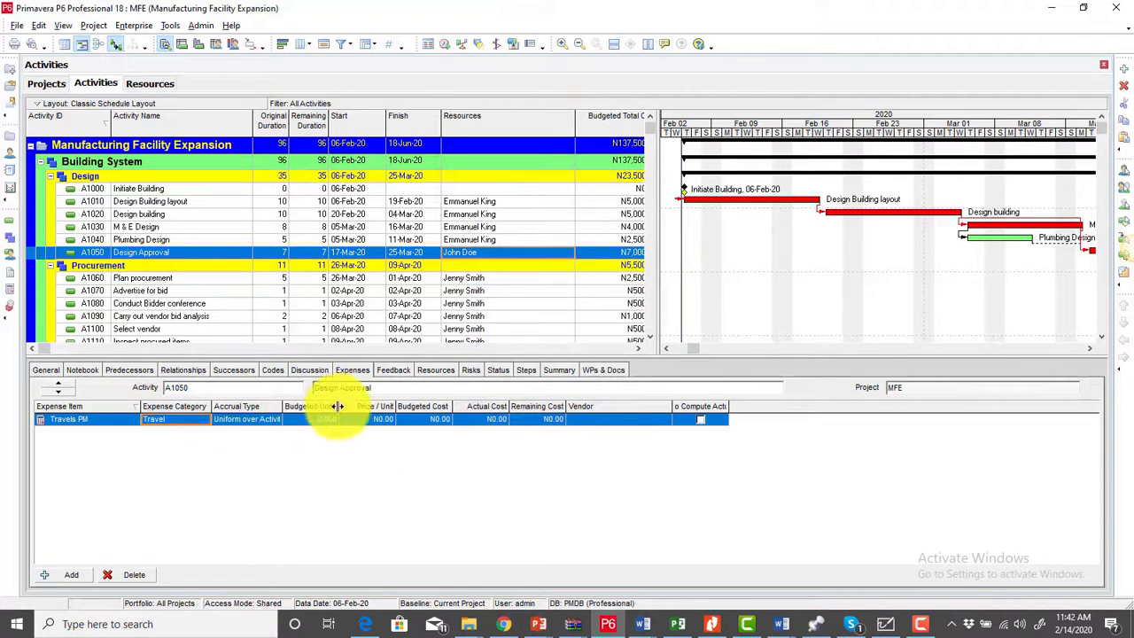
Step: Set the Travels PM expense's budgeted cost to 500 and widen the activity table to show the full Budgeted Total Cost column
left_click(434, 419)
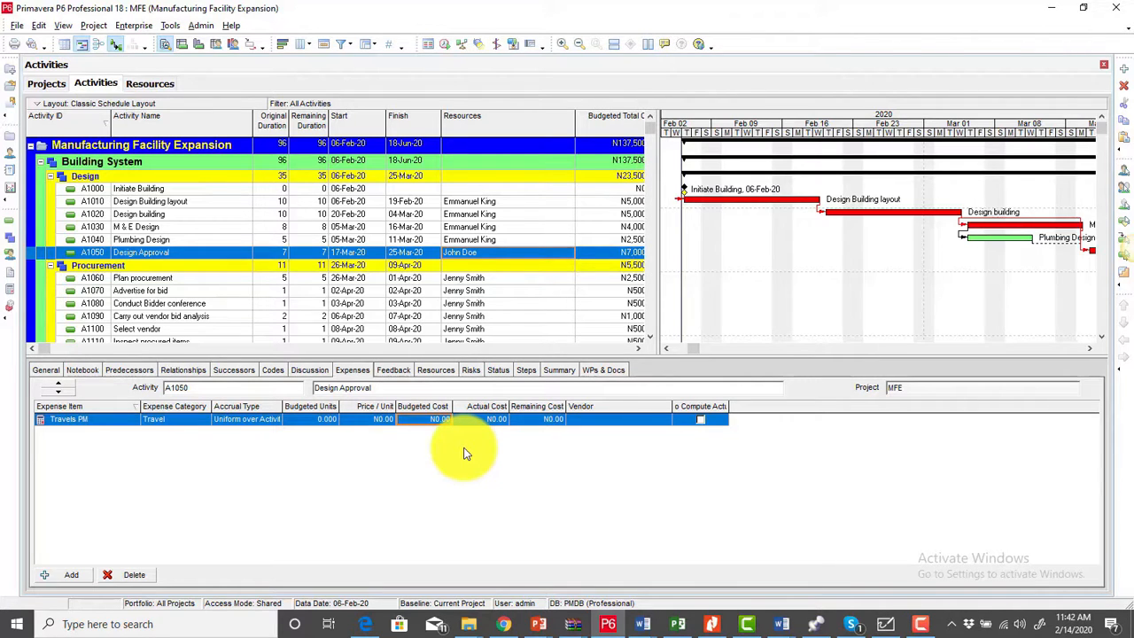
type("500")
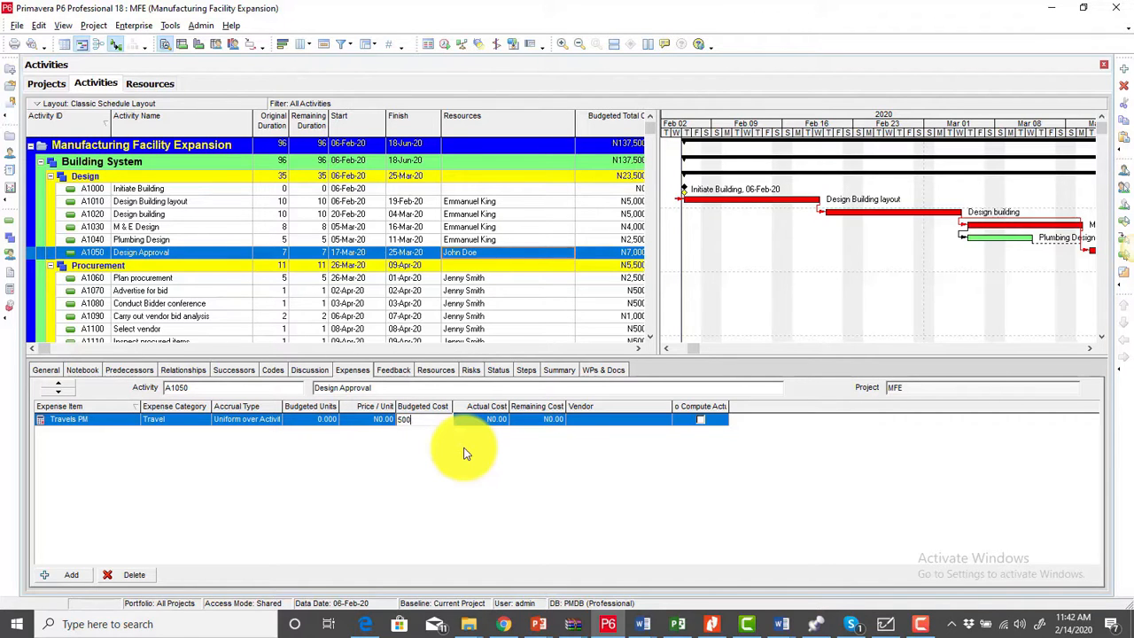
key("Return")
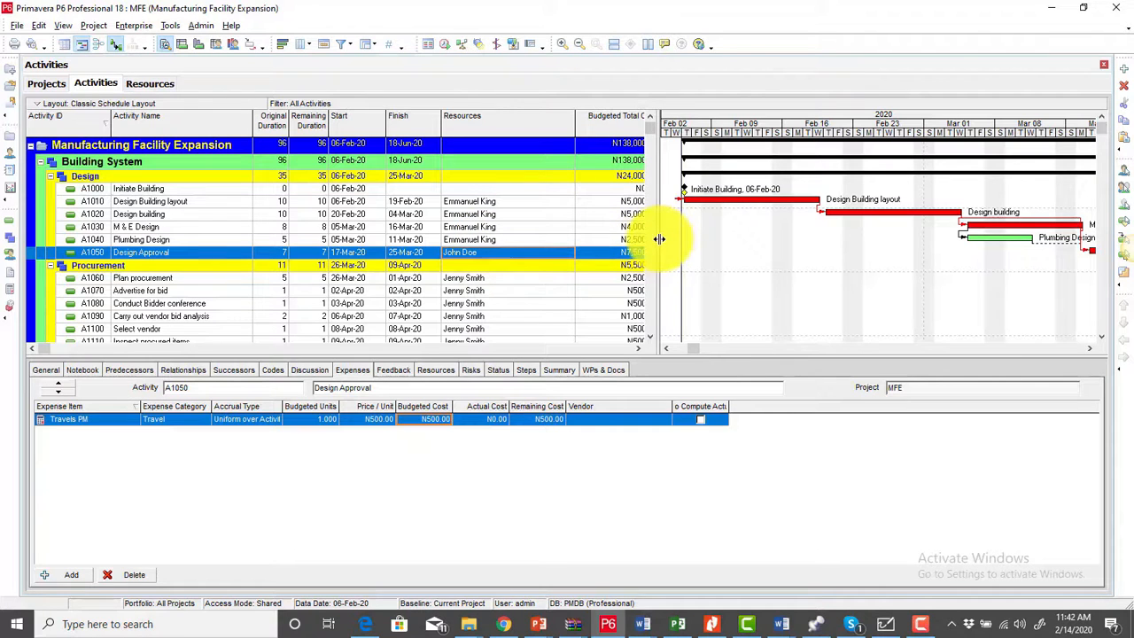
left_click_drag(659, 239, 694, 242)
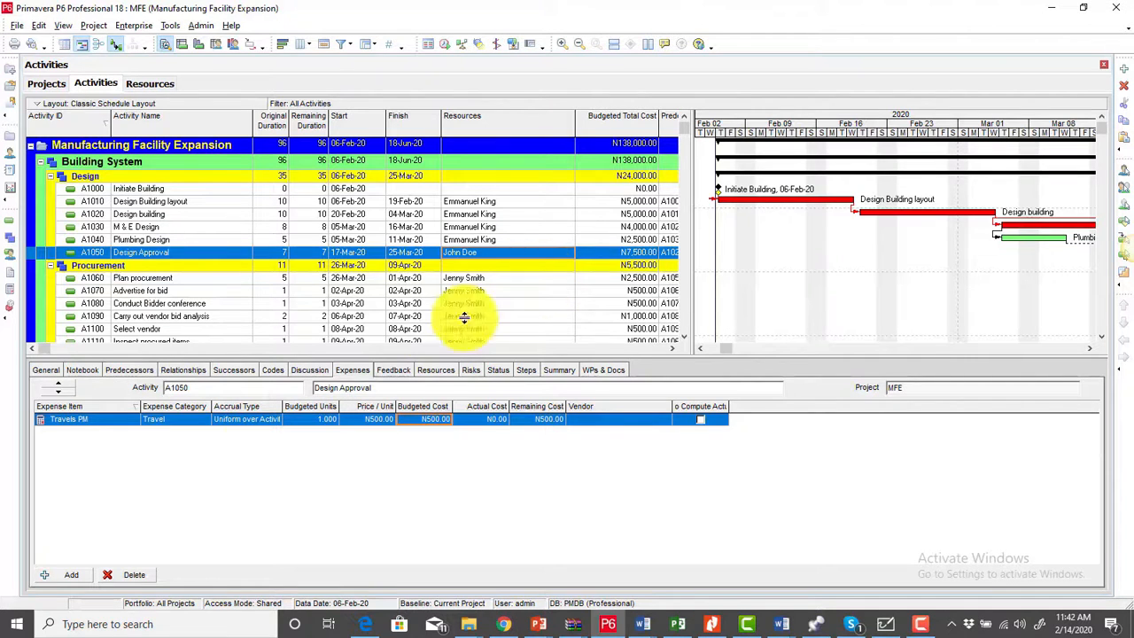
Step: Browse the expense categories available for the Travels PM item down to the end of the list, keeping its current category
left_click(173, 420)
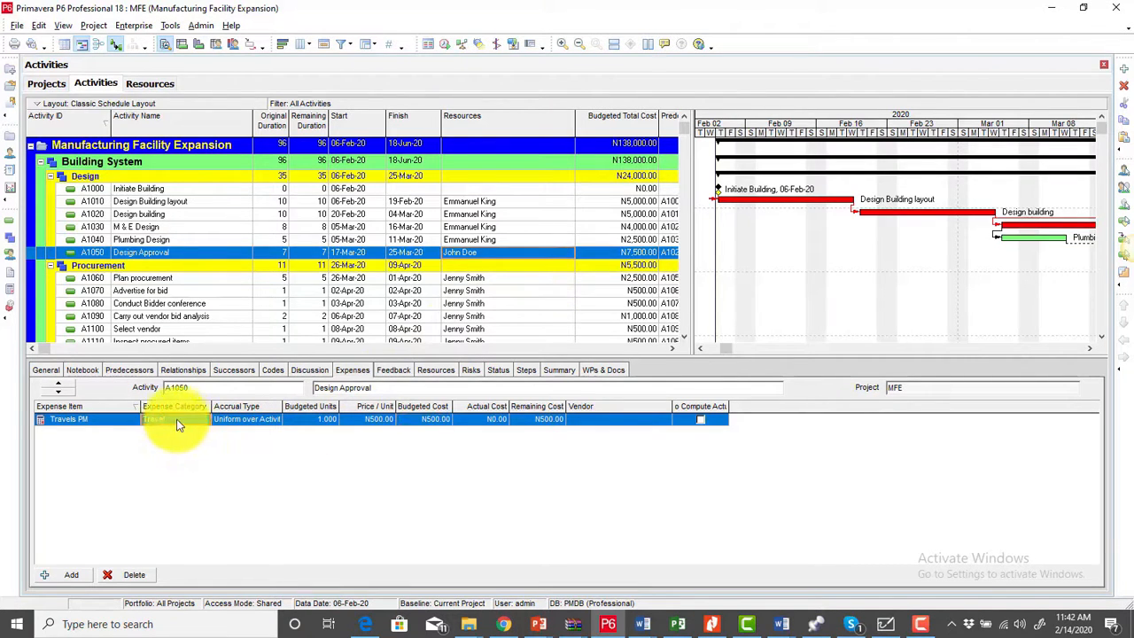
left_click(205, 419)
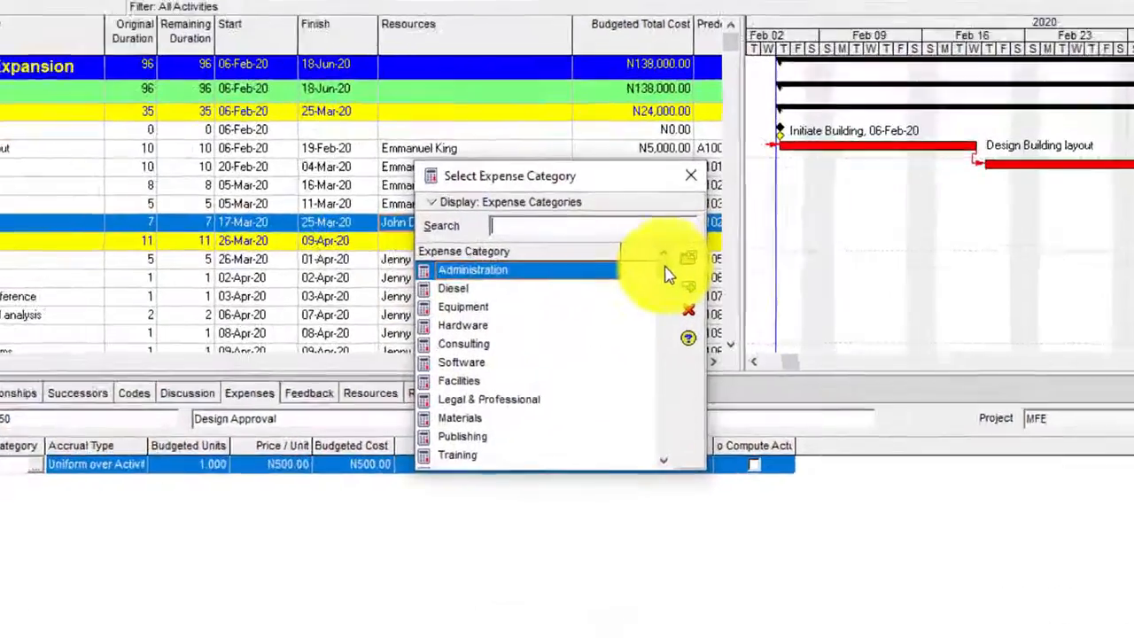
left_click_drag(638, 285, 640, 409)
mouse_move(740, 560)
left_mouse_down()
mouse_move(738, 263)
mouse_move(729, 307)
mouse_move(744, 559)
left_mouse_up()
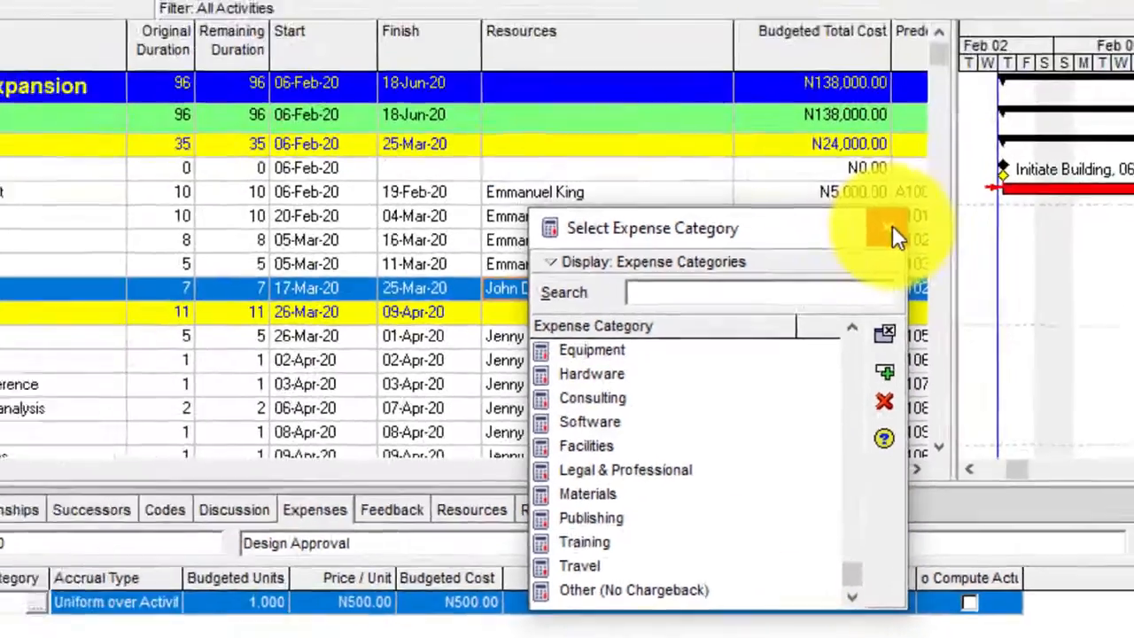
left_click(890, 229)
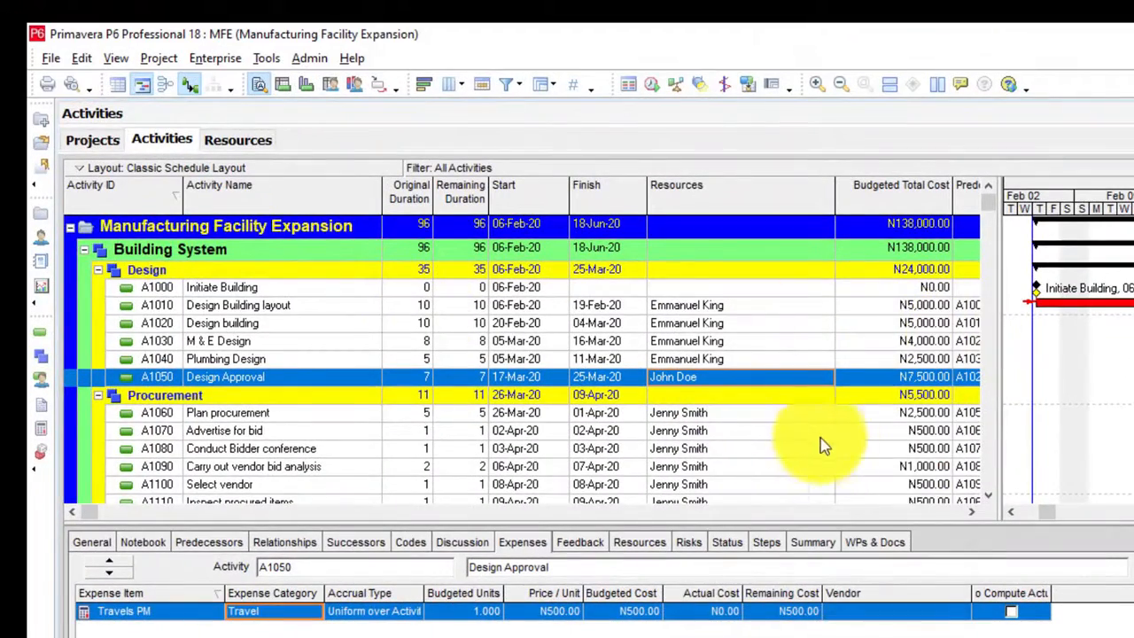
Step: Add a new expense category named "Accommodation" to the admin categories
left_click(308, 61)
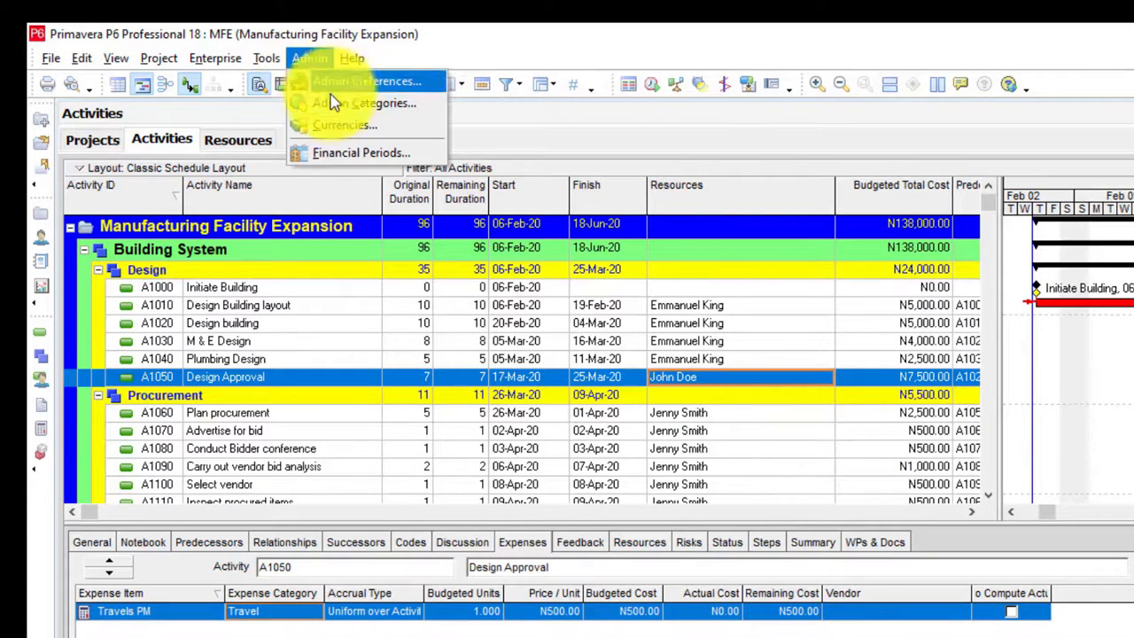
left_click(351, 105)
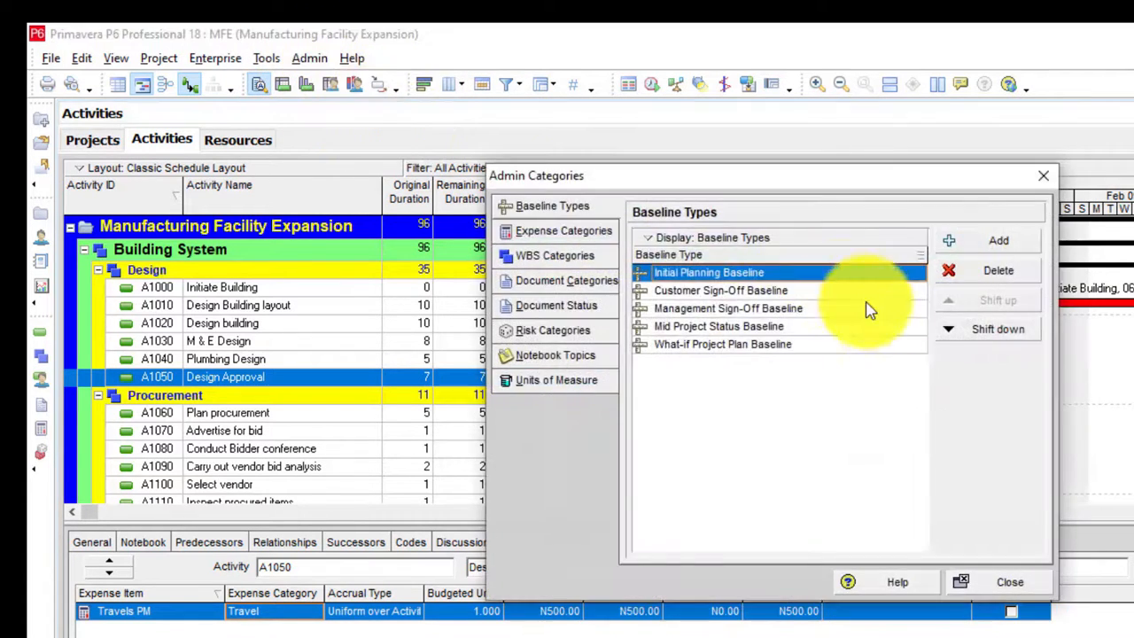
left_click(568, 237)
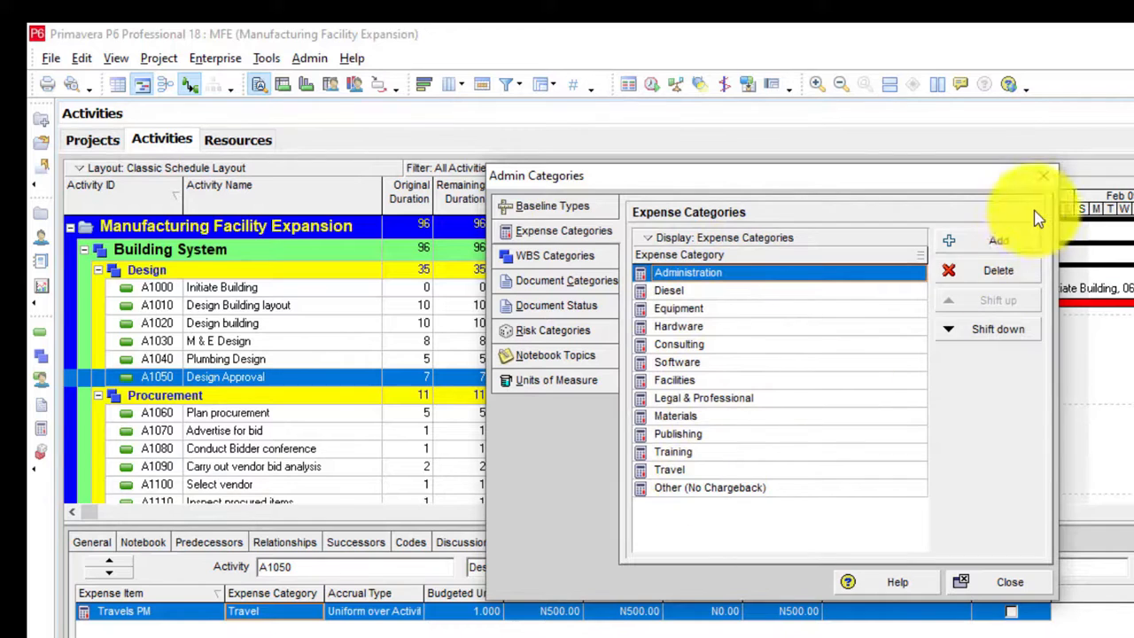
left_click(999, 241)
left_click(721, 291)
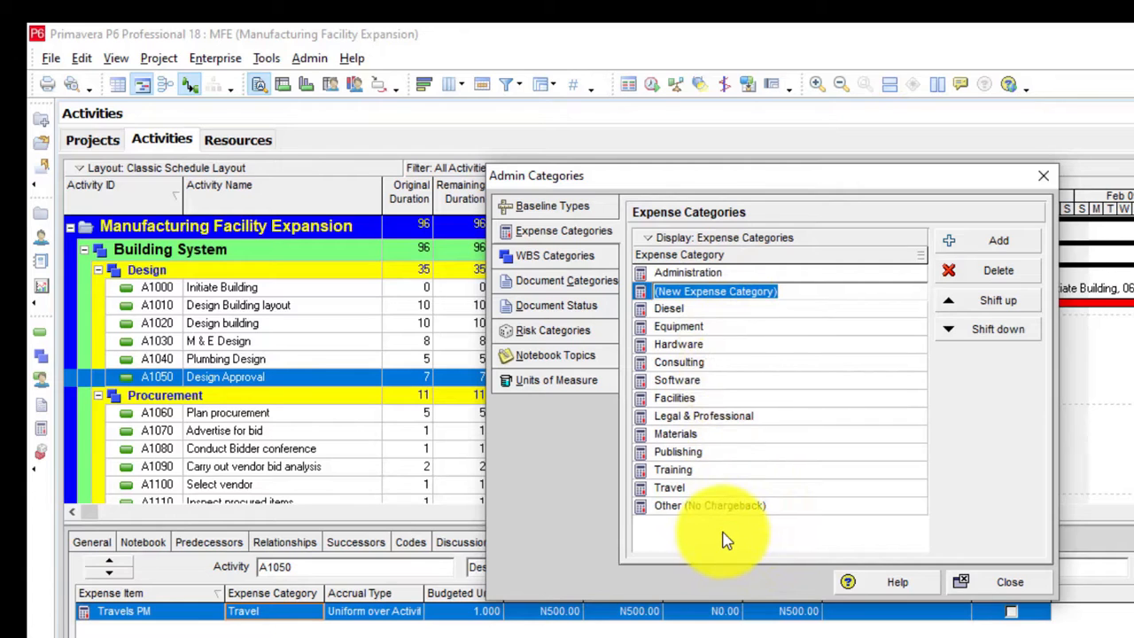
type("Ac")
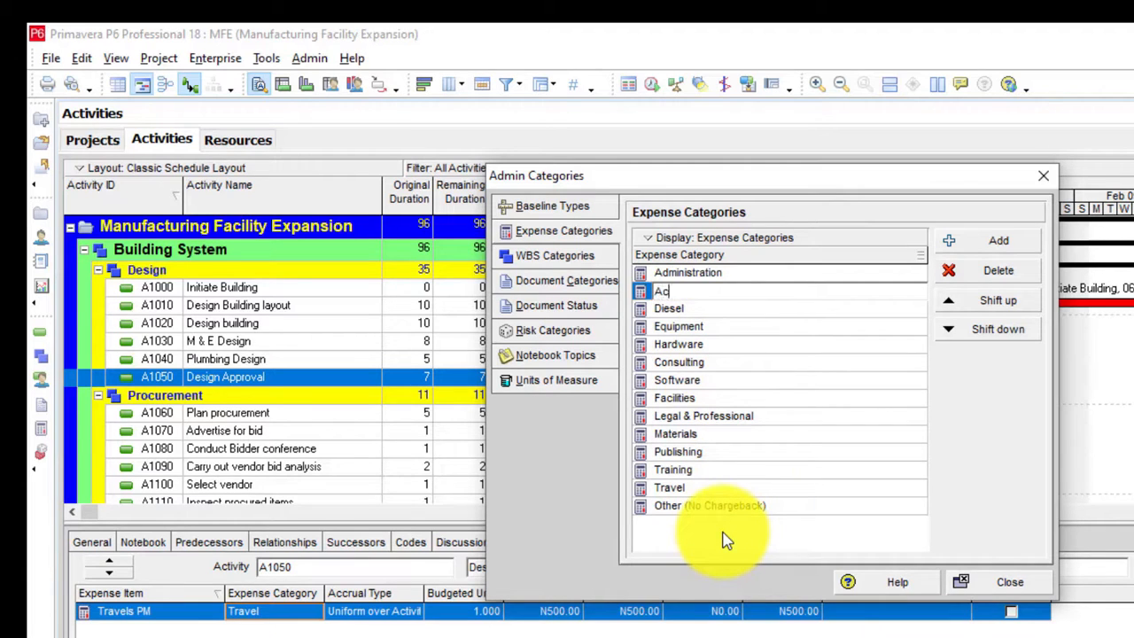
type("commodation")
key("Return")
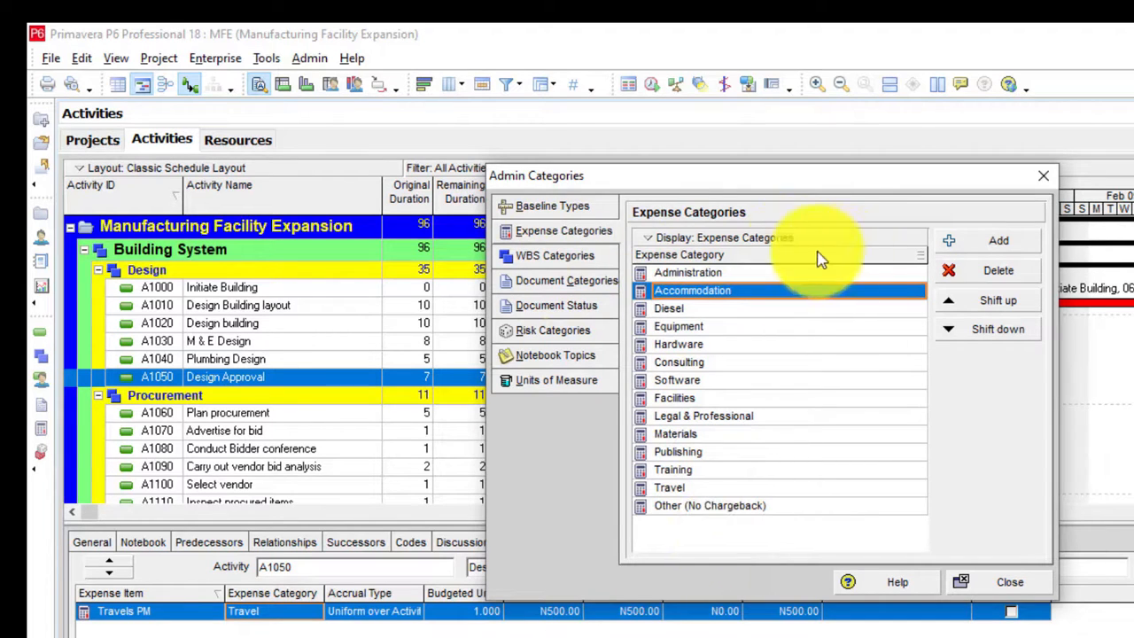
left_click(1008, 582)
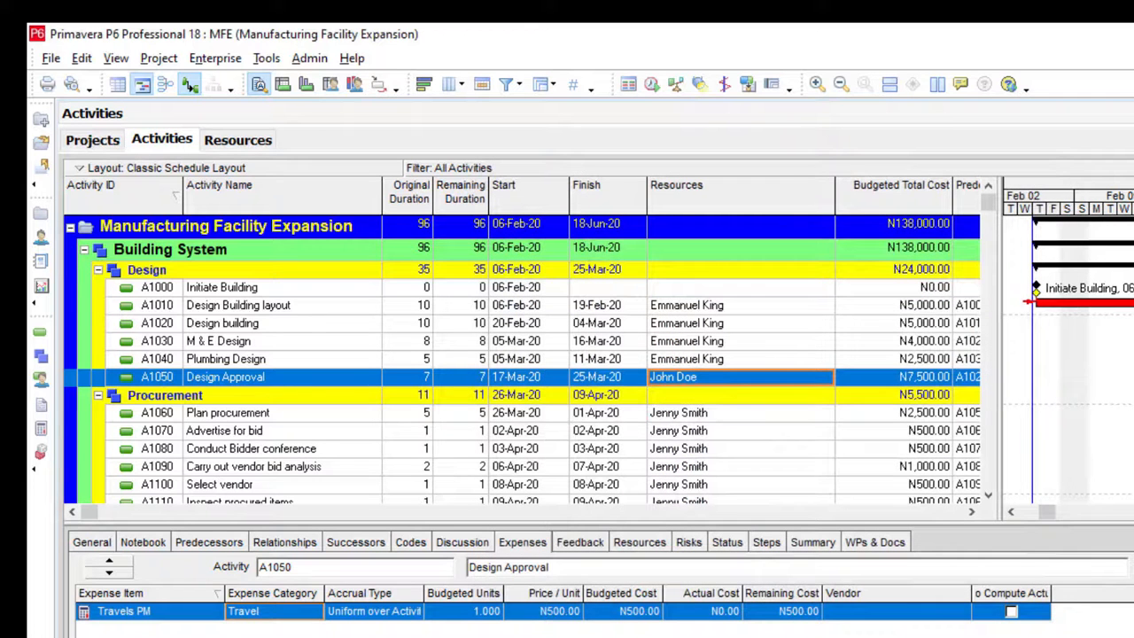
Step: Look up the Accommodation category in the Travels PM item's category list without assigning it
left_click(264, 613)
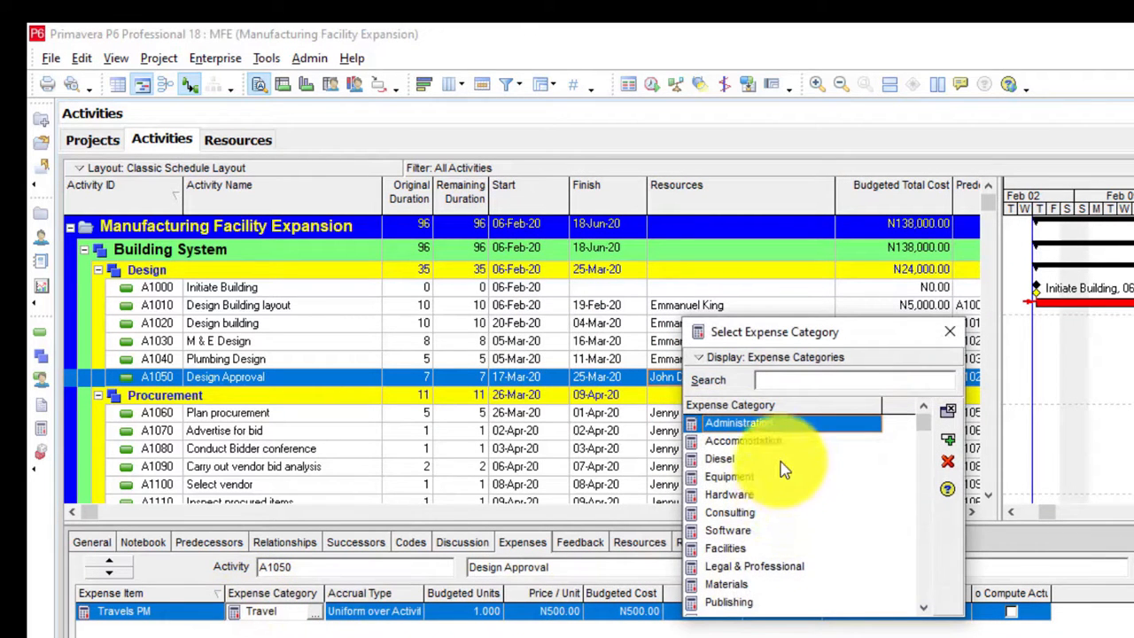
left_click(767, 441)
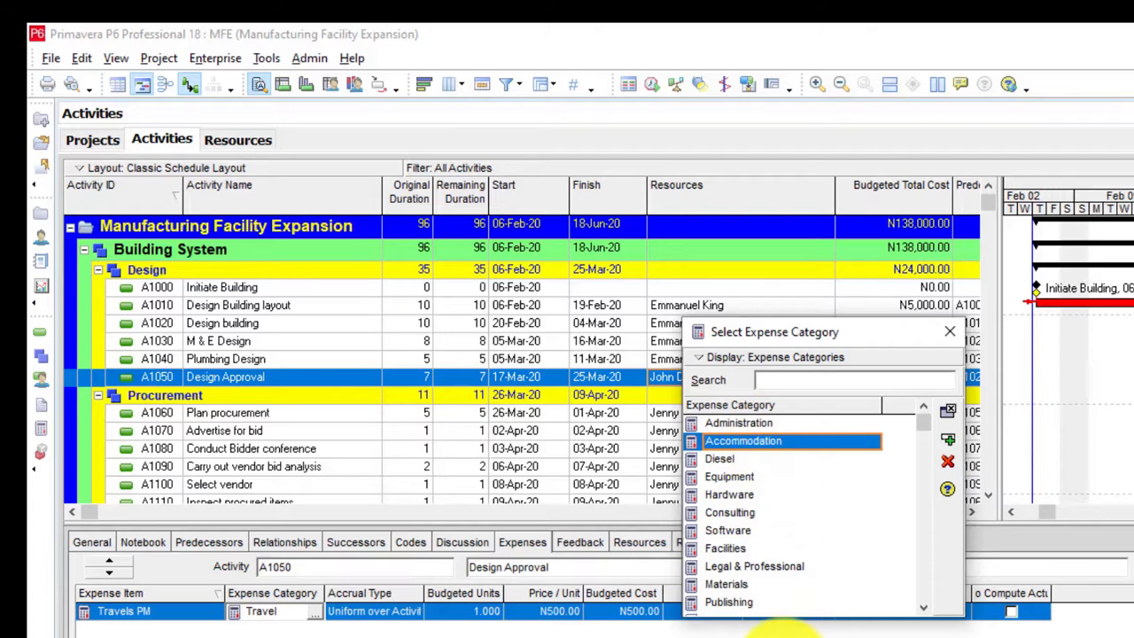
left_click(950, 331)
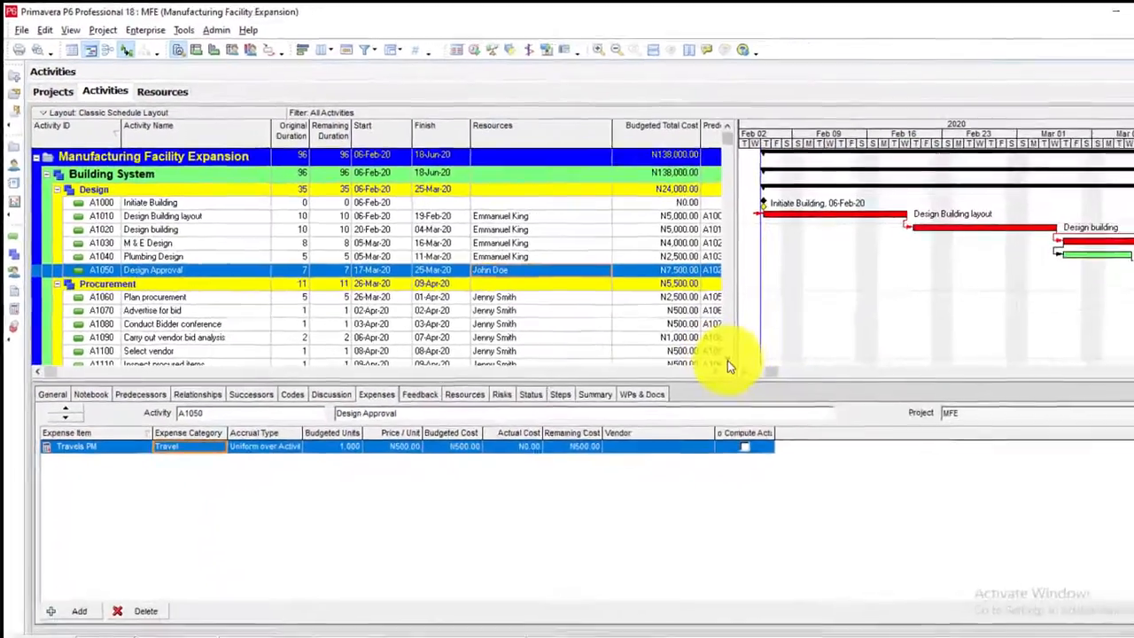
Step: Examine the budgeted total costs of the Procurement, Foundation and Automation System activities
left_click(988, 496)
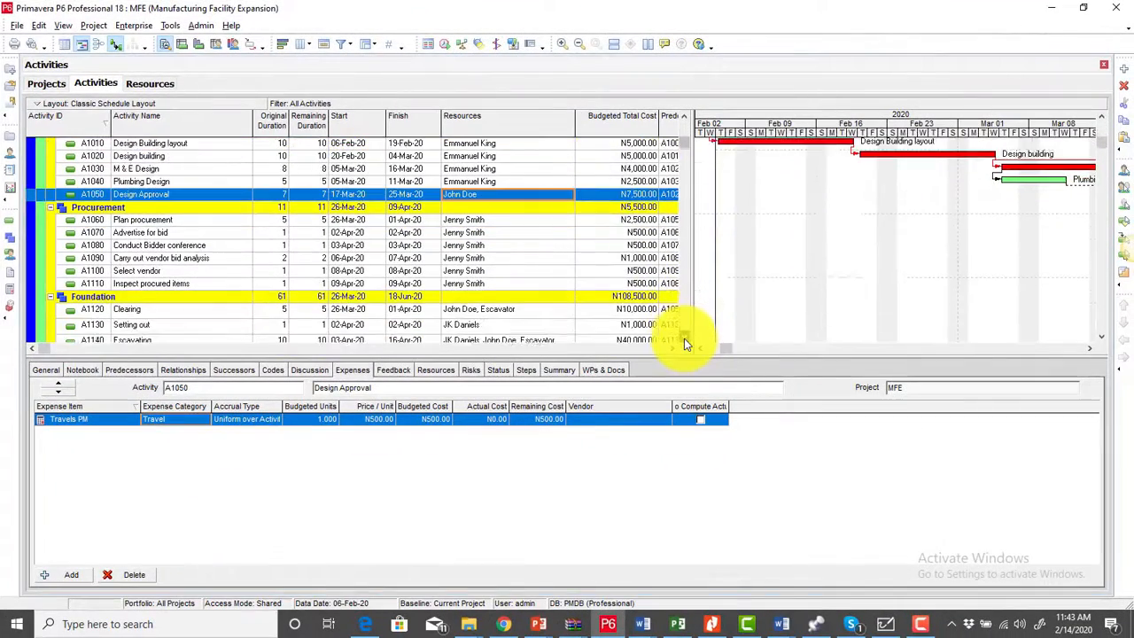
left_click(684, 340)
left_click(684, 340)
left_click(684, 339)
left_click(684, 339)
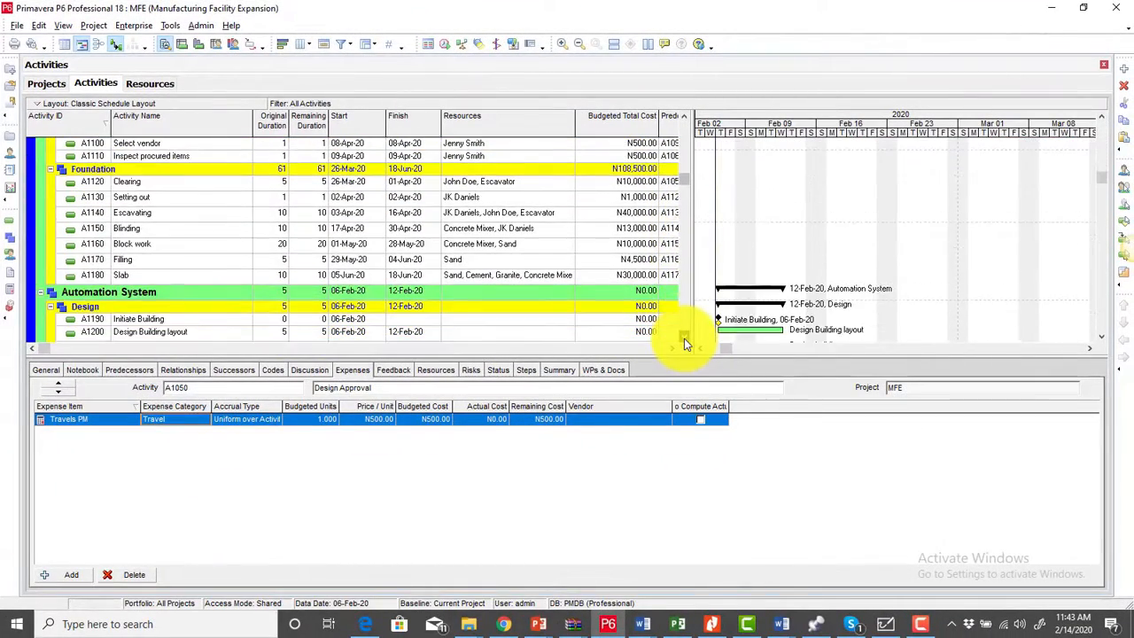
left_click(684, 339)
left_click(684, 340)
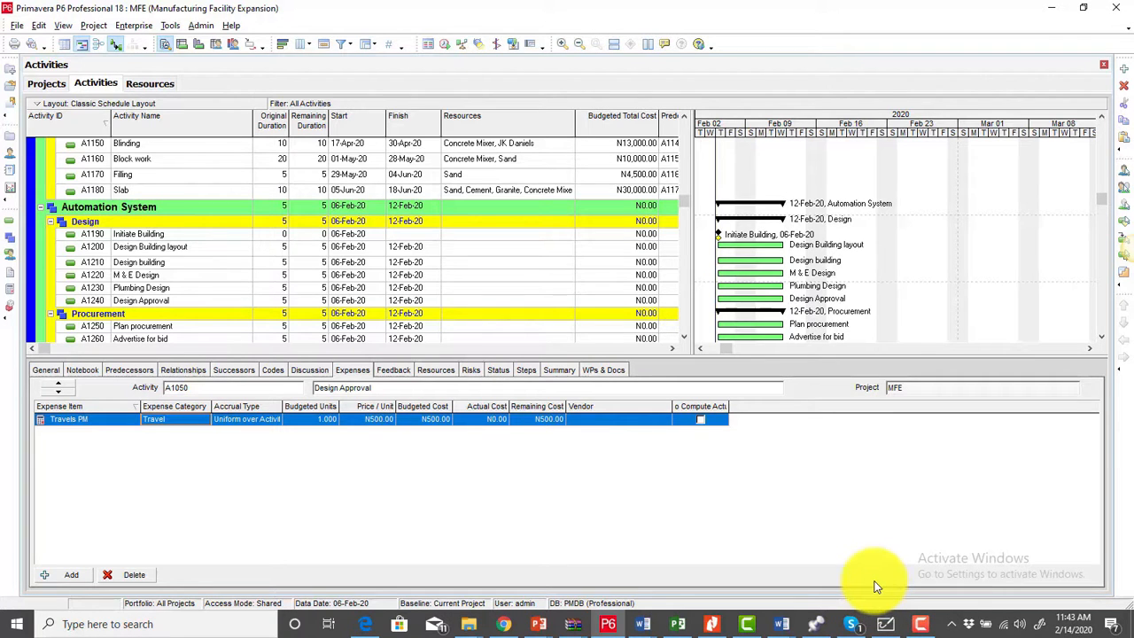
Step: Switch to Microsoft Whiteboard and handwrite the heading "Bottom up" on a blank area of the canvas
left_click(885, 624)
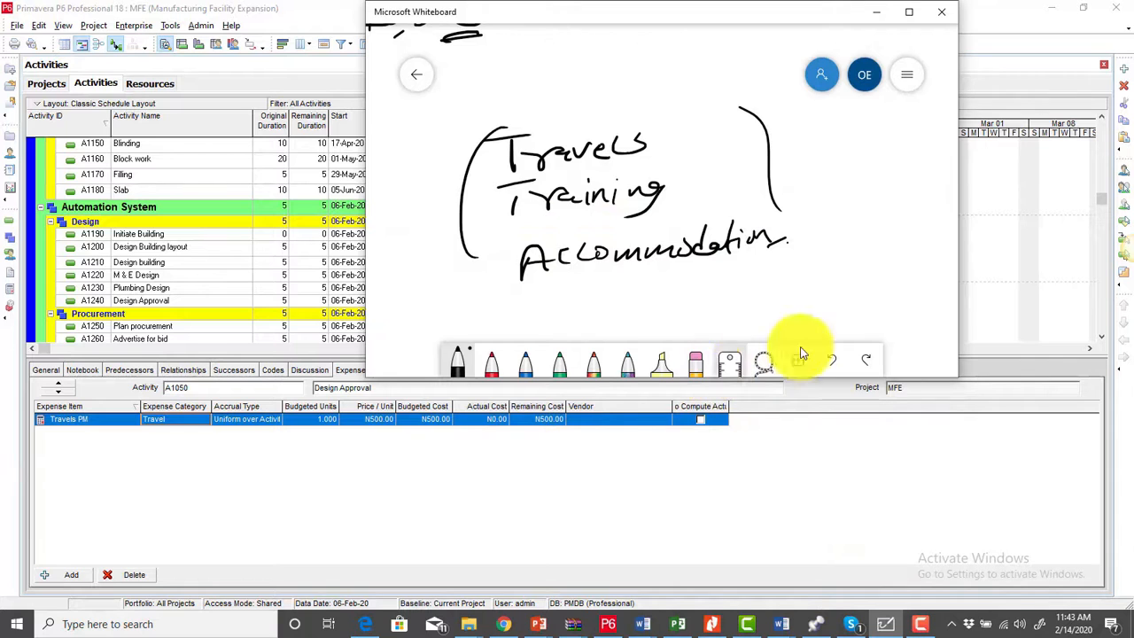
left_click_drag(746, 234, 451, 107)
mouse_move(700, 181)
left_mouse_down()
mouse_move(549, 101)
mouse_move(683, 109)
mouse_move(576, 106)
left_mouse_up()
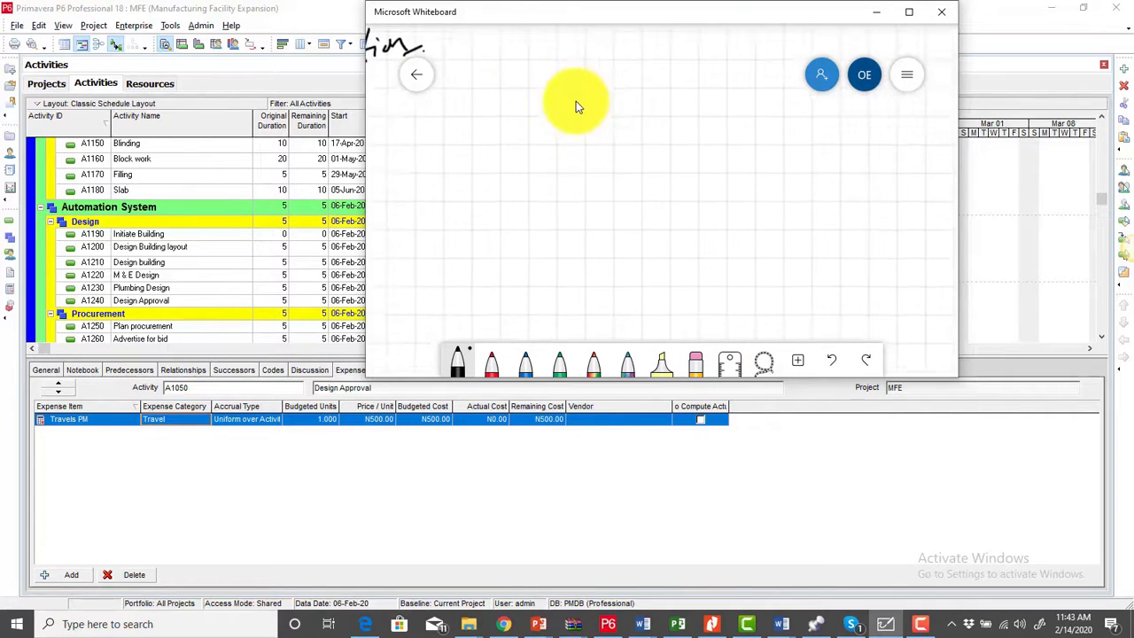
left_click_drag(421, 84, 459, 106)
left_click_drag(589, 160, 571, 113)
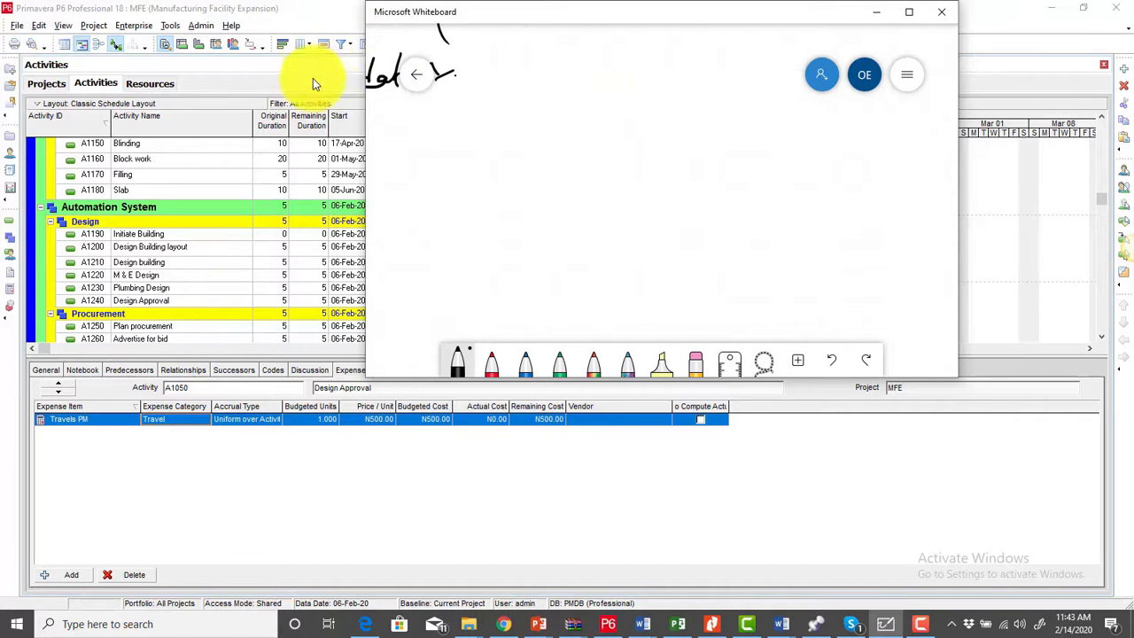
left_click_drag(494, 95, 488, 121)
left_click_drag(494, 91, 493, 118)
mouse_move(524, 104)
left_mouse_down()
mouse_move(522, 116)
mouse_move(524, 102)
left_mouse_up()
left_click_drag(543, 91, 547, 109)
left_click_drag(533, 104, 634, 93)
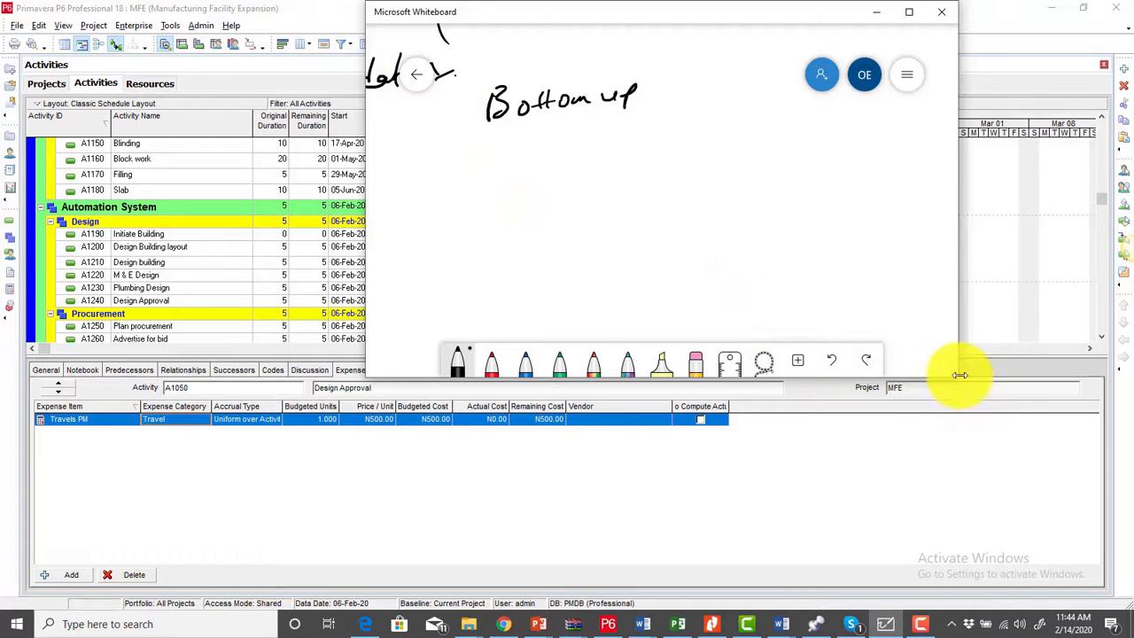
Step: Enlarge the Whiteboard window to cover most of the screen's width and height
left_click_drag(960, 375, 1083, 375)
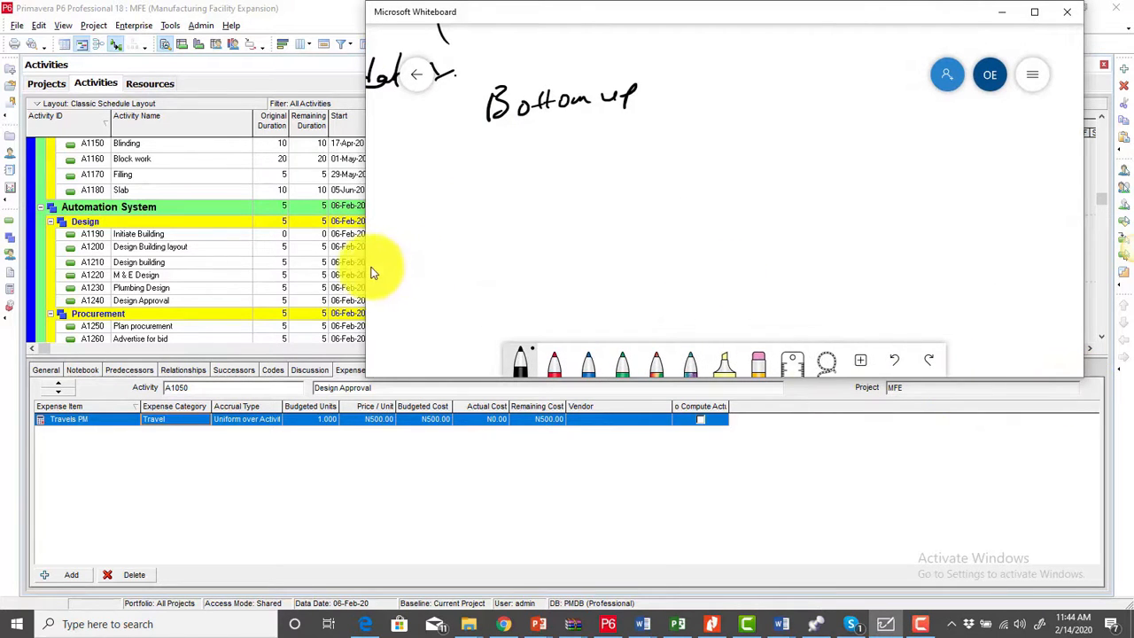
left_click_drag(364, 261, 18, 261)
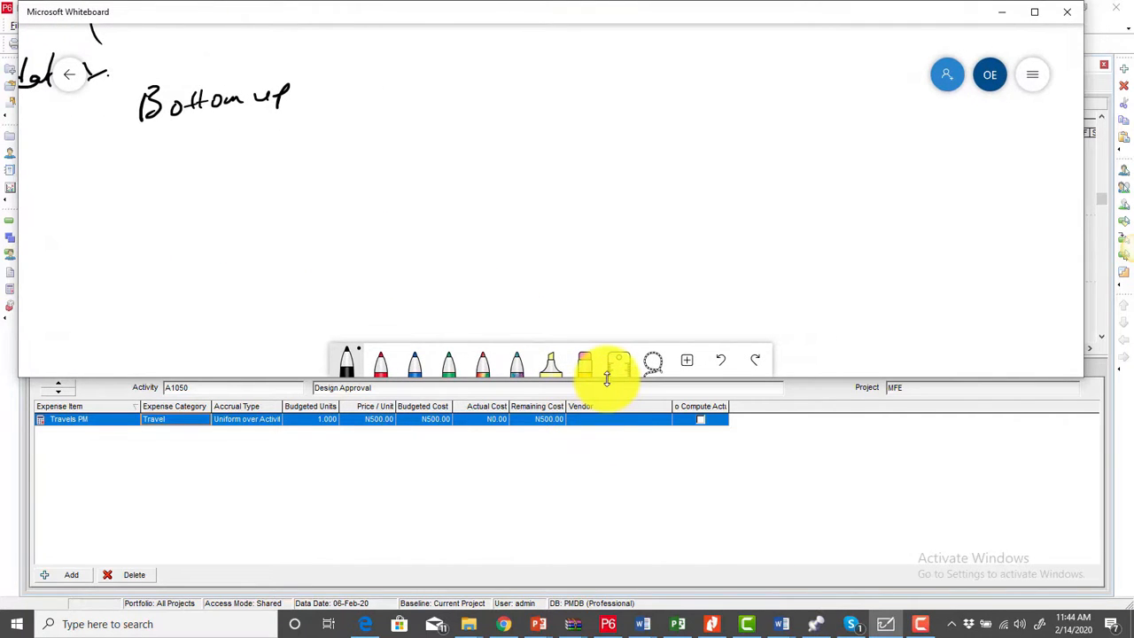
left_click_drag(607, 377, 589, 538)
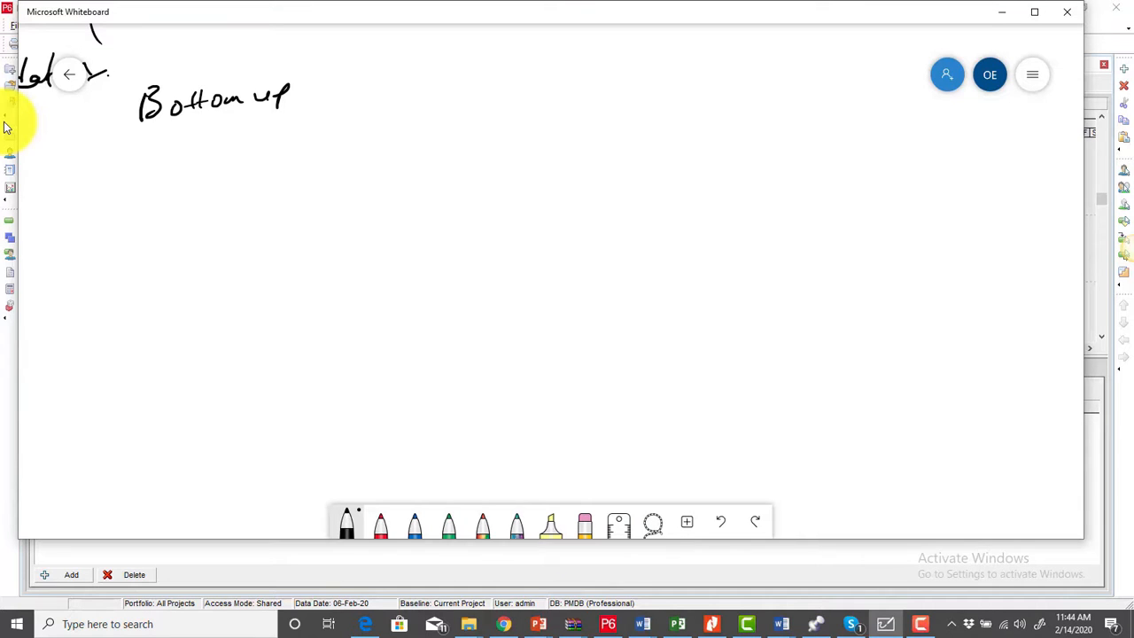
Step: Sketch a small stick figure below and beside the Bottom up heading
left_click_drag(65, 140, 65, 189)
left_click_drag(64, 159, 85, 160)
mouse_move(65, 186)
left_mouse_down()
mouse_move(58, 203)
mouse_move(96, 199)
left_mouse_up()
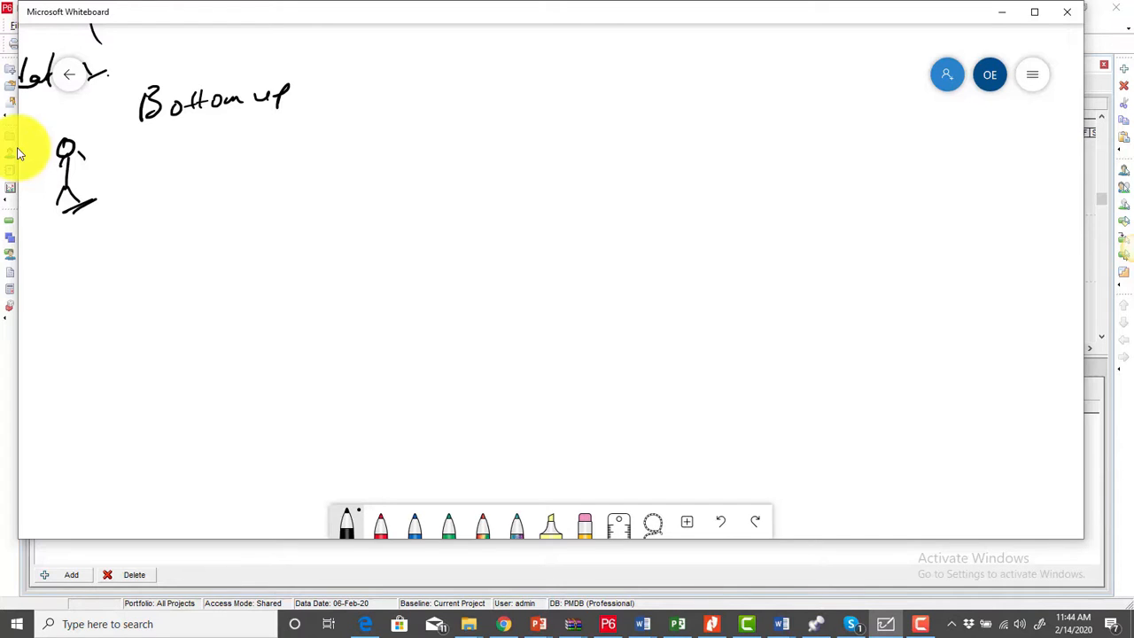
Step: Handwrite the cost items DJ, Venue and Refreshment under the Bottom up heading, with short strokes below the list
mouse_move(172, 148)
left_mouse_down()
mouse_move(173, 163)
mouse_move(193, 162)
mouse_move(184, 173)
mouse_move(201, 190)
mouse_move(248, 180)
left_mouse_up()
mouse_move(177, 204)
left_mouse_down()
mouse_move(177, 222)
mouse_move(186, 212)
mouse_move(206, 227)
left_mouse_up()
mouse_move(204, 212)
left_mouse_down()
mouse_move(218, 211)
mouse_move(218, 223)
mouse_move(294, 212)
left_mouse_up()
left_click_drag(294, 213, 313, 214)
left_click_drag(306, 202, 317, 200)
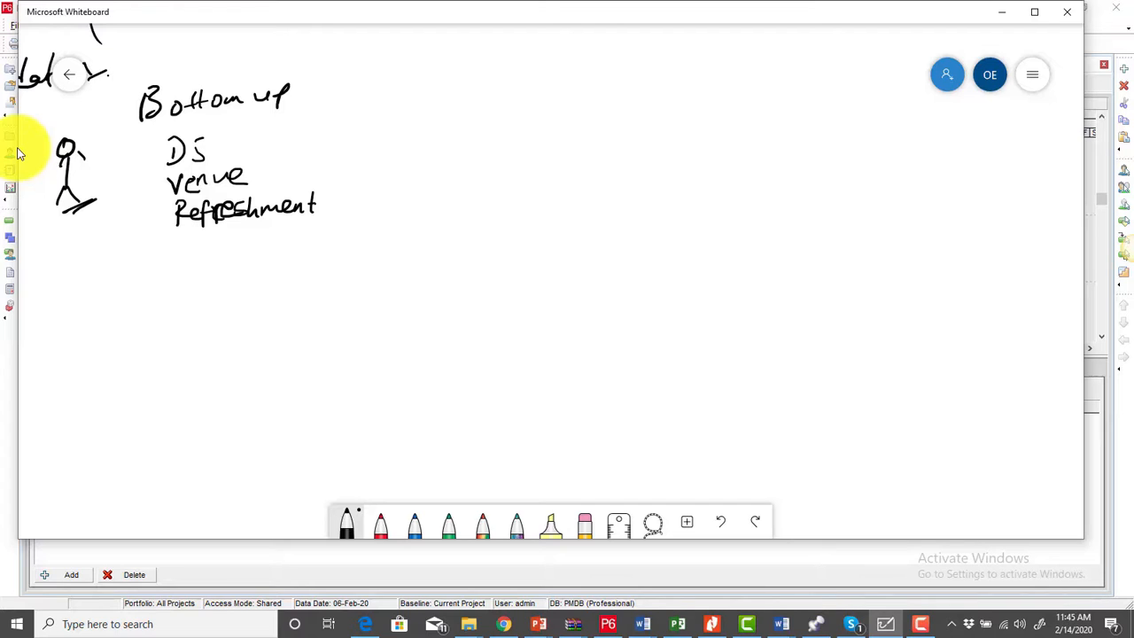
left_click_drag(173, 251, 214, 234)
left_click_drag(175, 264, 199, 248)
Step: Write the amounts 10,000, 5000 and 20,000 beside DJ, Venue and Refreshment, joined by lines, and rule a line beneath them
mouse_move(196, 201)
left_mouse_down()
mouse_move(222, 190)
mouse_move(207, 163)
mouse_move(311, 138)
mouse_move(376, 140)
mouse_move(394, 122)
mouse_move(400, 142)
mouse_move(472, 125)
left_mouse_up()
mouse_move(252, 176)
left_mouse_down()
mouse_move(399, 156)
mouse_move(374, 176)
mouse_move(421, 159)
left_mouse_up()
left_click_drag(420, 160, 455, 156)
left_click_drag(452, 159, 475, 156)
mouse_move(326, 205)
left_mouse_down()
mouse_move(402, 209)
mouse_move(407, 198)
left_mouse_up()
left_click_drag(417, 211, 477, 186)
left_click_drag(346, 227, 536, 214)
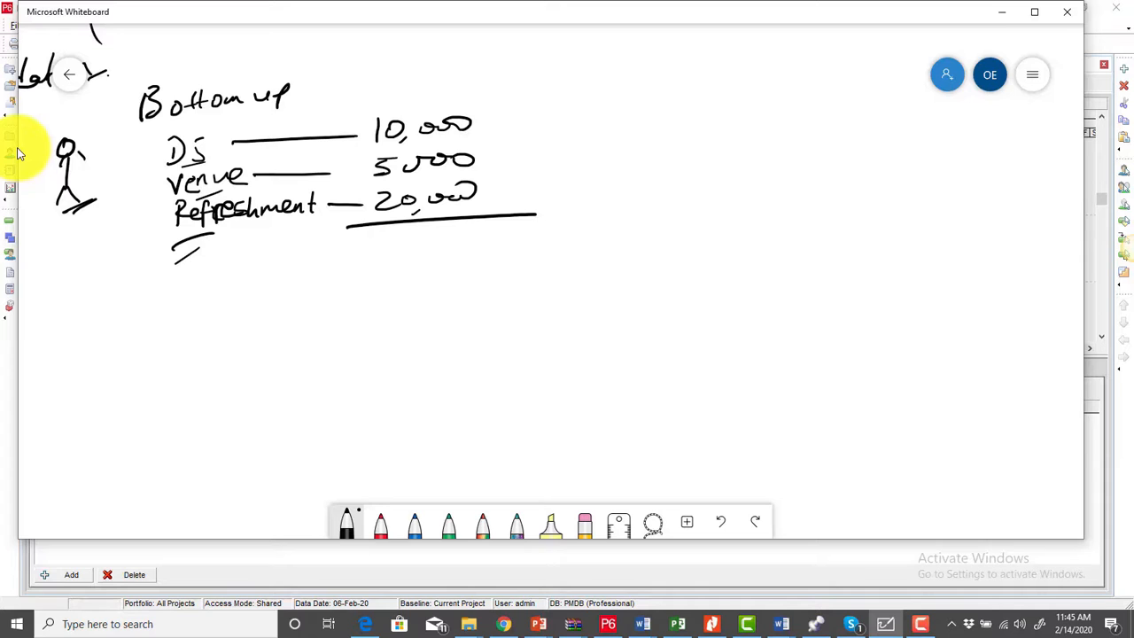
Step: Write the total 35,000 below the three amounts, underline it and put a tick beside it
mouse_move(378, 243)
left_mouse_down()
mouse_move(381, 262)
mouse_move(432, 235)
left_mouse_up()
mouse_move(409, 237)
left_mouse_down()
mouse_move(404, 259)
mouse_move(414, 266)
left_mouse_up()
left_click_drag(434, 252, 461, 245)
left_click_drag(457, 248, 507, 236)
mouse_move(360, 278)
left_mouse_down()
mouse_move(516, 257)
mouse_move(608, 212)
left_mouse_up()
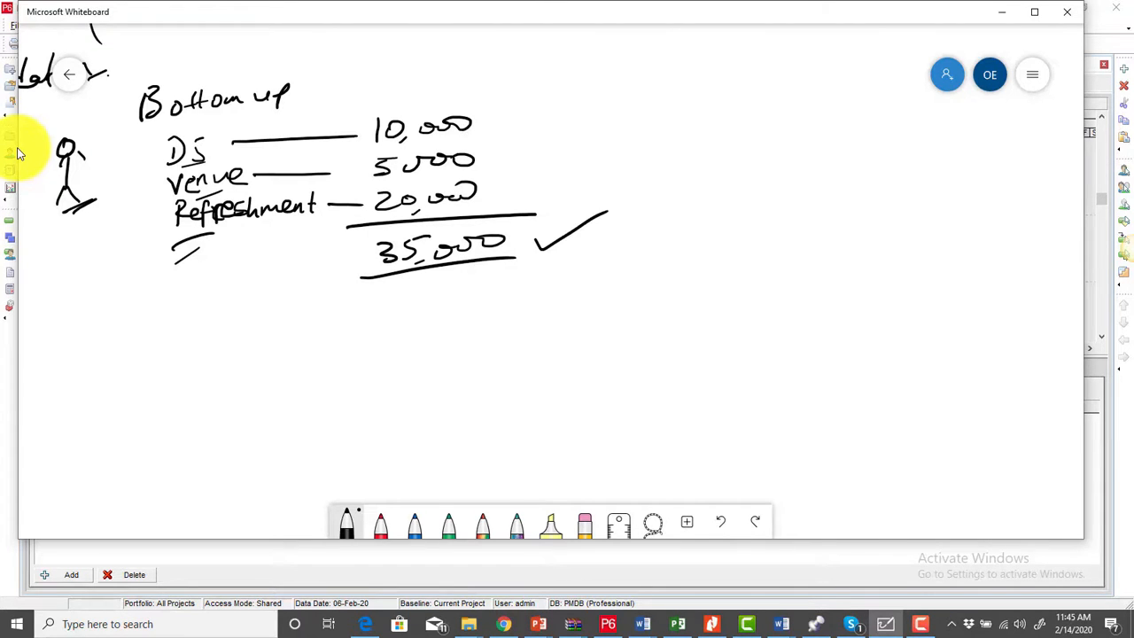
Step: Draw an asterisk after the Bottom up heading and a naira sign in front of the 35,000 total
mouse_move(313, 85)
left_mouse_down()
mouse_move(326, 97)
mouse_move(316, 107)
mouse_move(340, 86)
left_mouse_up()
mouse_move(341, 243)
left_mouse_down()
mouse_move(340, 262)
mouse_move(354, 263)
left_mouse_up()
mouse_move(355, 262)
left_mouse_down()
mouse_move(356, 236)
mouse_move(361, 248)
left_mouse_up()
left_click_drag(336, 256, 358, 255)
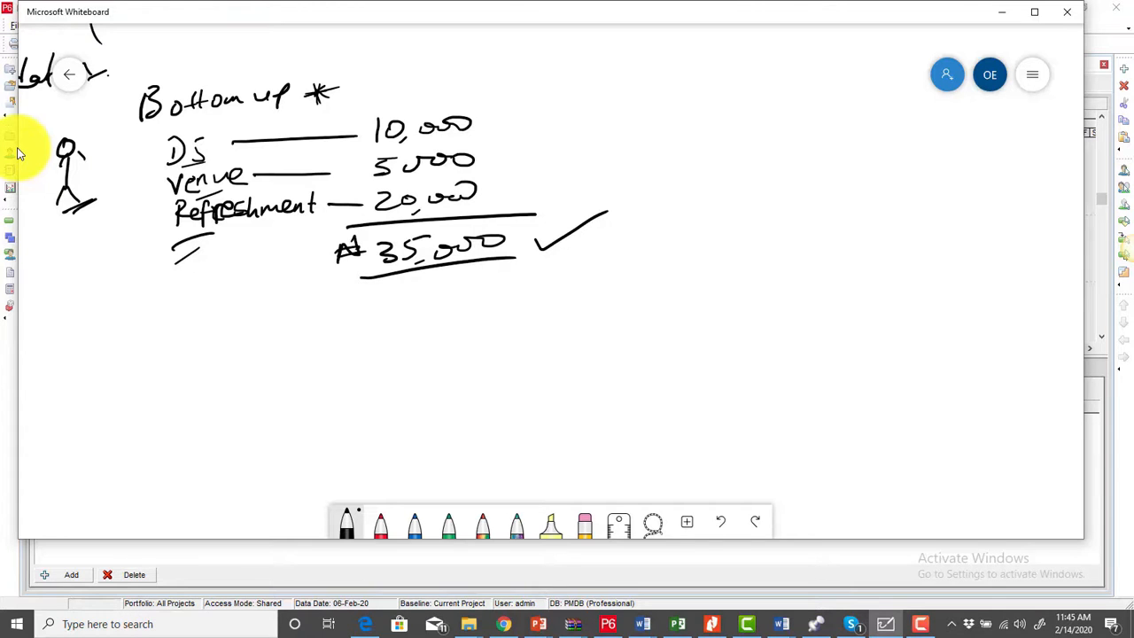
Step: Mark each of the three item amounts with a small cross
left_click_drag(496, 194, 500, 165)
mouse_move(506, 123)
left_mouse_down()
mouse_move(496, 130)
mouse_move(509, 137)
left_mouse_up()
left_click_drag(495, 181, 504, 194)
Step: Handwrite the formula "A = R × 10 = 10R" below the estimate and put a tick in front of it
mouse_move(193, 351)
left_mouse_down()
mouse_move(201, 327)
mouse_move(213, 346)
mouse_move(211, 331)
left_mouse_up()
left_click_drag(235, 332, 252, 330)
left_click_drag(235, 338, 294, 334)
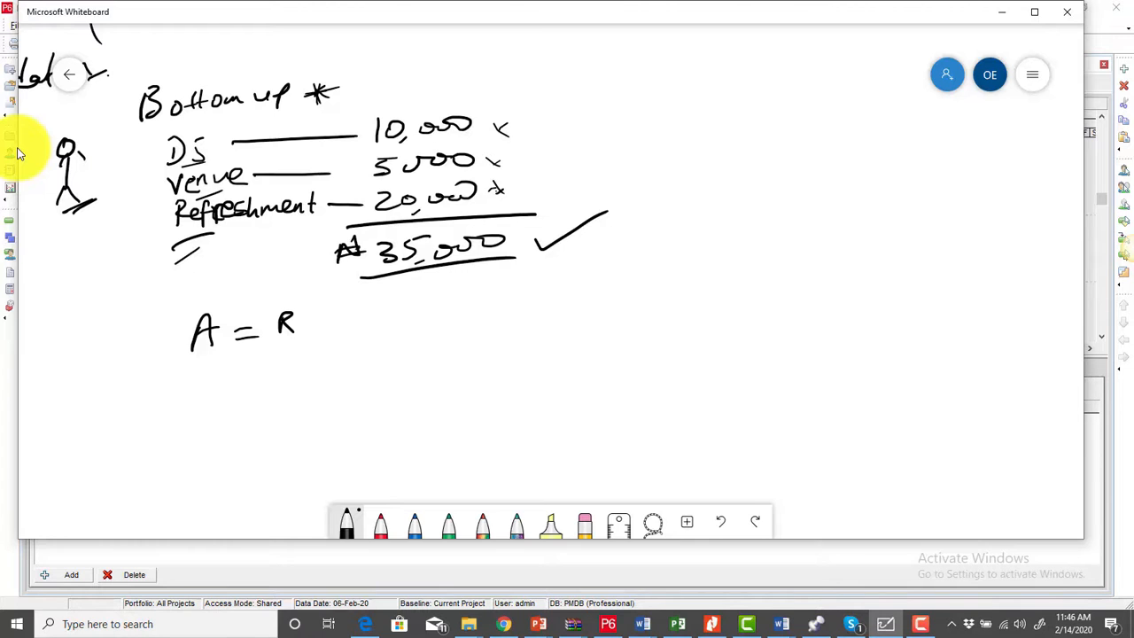
left_click_drag(319, 316, 330, 327)
mouse_move(334, 317)
left_mouse_down()
mouse_move(319, 326)
mouse_move(353, 323)
left_mouse_up()
mouse_move(365, 310)
left_mouse_down()
mouse_move(359, 320)
mouse_move(366, 308)
mouse_move(435, 321)
left_mouse_up()
mouse_move(452, 309)
left_mouse_down()
mouse_move(445, 323)
mouse_move(457, 307)
left_mouse_up()
mouse_move(480, 305)
left_mouse_down()
mouse_move(459, 324)
mouse_move(482, 324)
left_mouse_up()
left_click_drag(147, 326, 204, 305)
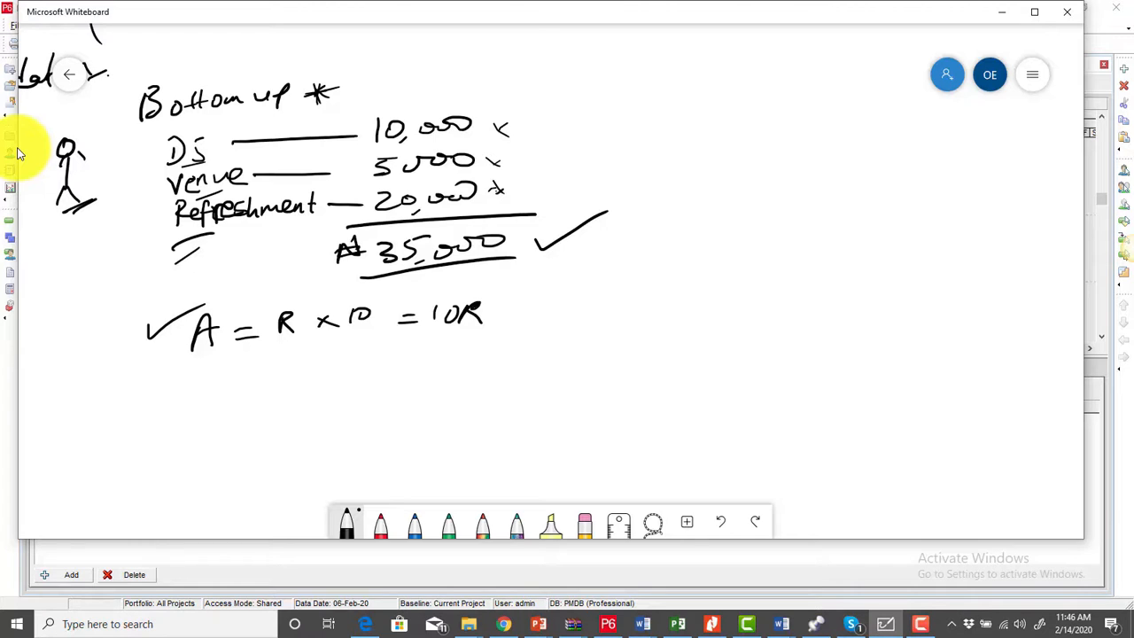
Step: Underline "R × 10" twice, then handwrite a double-underlined "Top down" heading beside the Bottom up section
mouse_move(282, 352)
left_mouse_down()
mouse_move(348, 339)
mouse_move(344, 352)
left_mouse_up()
mouse_move(632, 97)
left_mouse_down()
mouse_move(632, 120)
mouse_move(654, 91)
mouse_move(656, 101)
left_mouse_up()
mouse_move(669, 103)
left_mouse_down()
mouse_move(671, 130)
mouse_move(669, 108)
left_mouse_up()
mouse_move(727, 87)
left_mouse_down()
mouse_move(722, 113)
mouse_move(790, 93)
left_mouse_up()
left_click_drag(660, 129, 751, 119)
left_click_drag(684, 132, 744, 126)
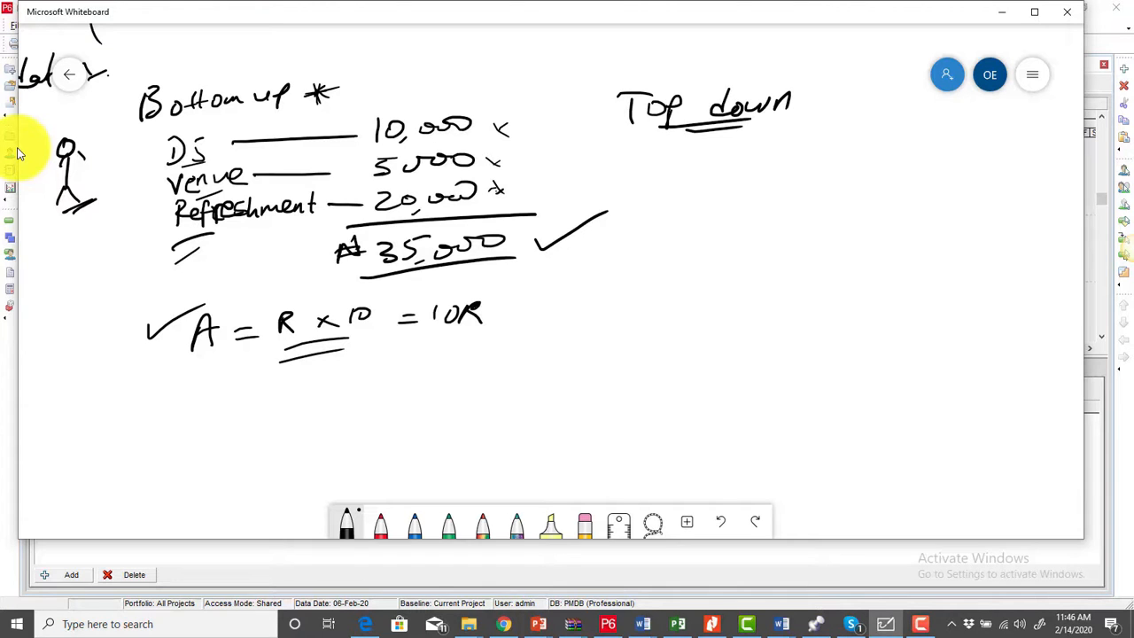
Step: Handwrite "A = 10,000" below the Top down heading and underline the amount twice
mouse_move(654, 204)
left_mouse_down()
mouse_move(694, 185)
mouse_move(750, 183)
left_mouse_up()
left_click_drag(706, 199, 751, 197)
left_click_drag(802, 161, 798, 193)
left_click_drag(826, 159, 829, 195)
left_click_drag(853, 177, 922, 157)
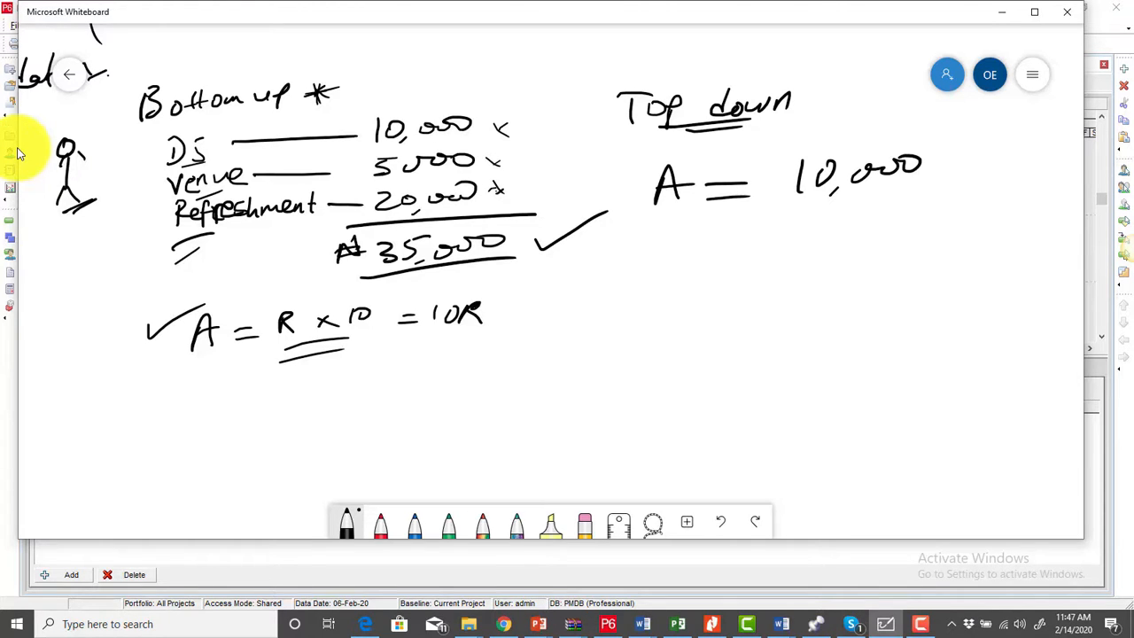
left_click_drag(803, 212, 861, 207)
left_click_drag(796, 223, 861, 214)
Step: Handwrite 50,000 in parentheses beside the 10R formula
left_click_drag(516, 340, 551, 335)
mouse_move(518, 342)
left_mouse_down()
mouse_move(519, 367)
mouse_move(508, 370)
left_mouse_up()
mouse_move(546, 343)
left_mouse_down()
mouse_move(558, 342)
mouse_move(563, 372)
left_mouse_up()
left_click_drag(591, 342, 629, 334)
left_click_drag(540, 310, 533, 375)
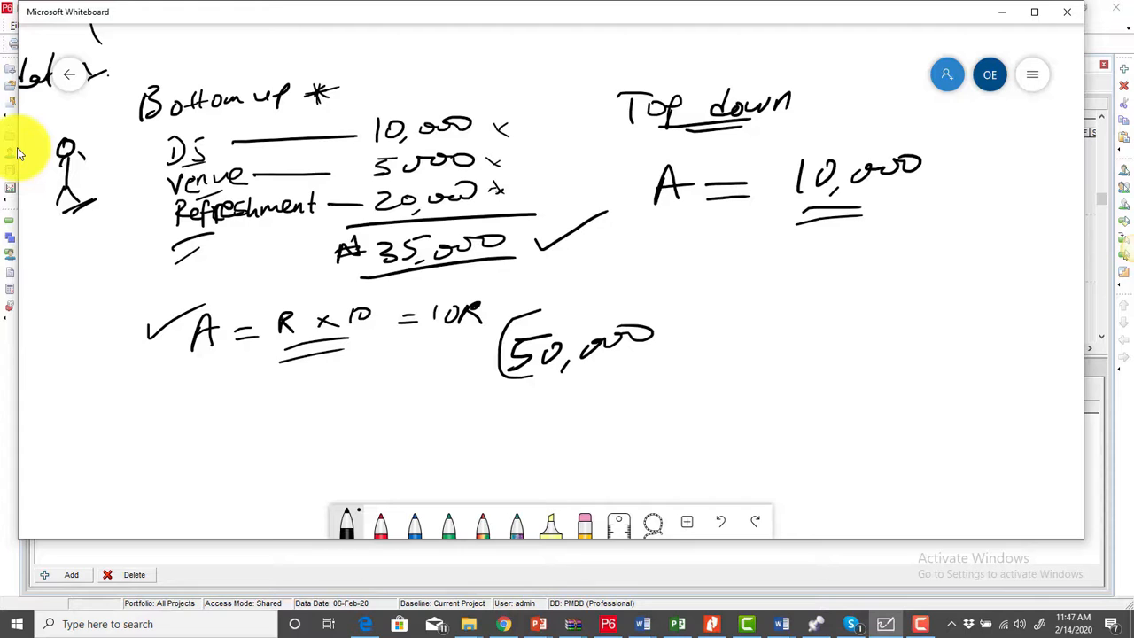
left_click_drag(654, 295, 650, 370)
Step: Bracket the three bottom-up item names and the Top down heading, and add a short extra underline below that heading
mouse_move(160, 136)
left_mouse_down()
mouse_move(143, 178)
mouse_move(170, 209)
left_mouse_up()
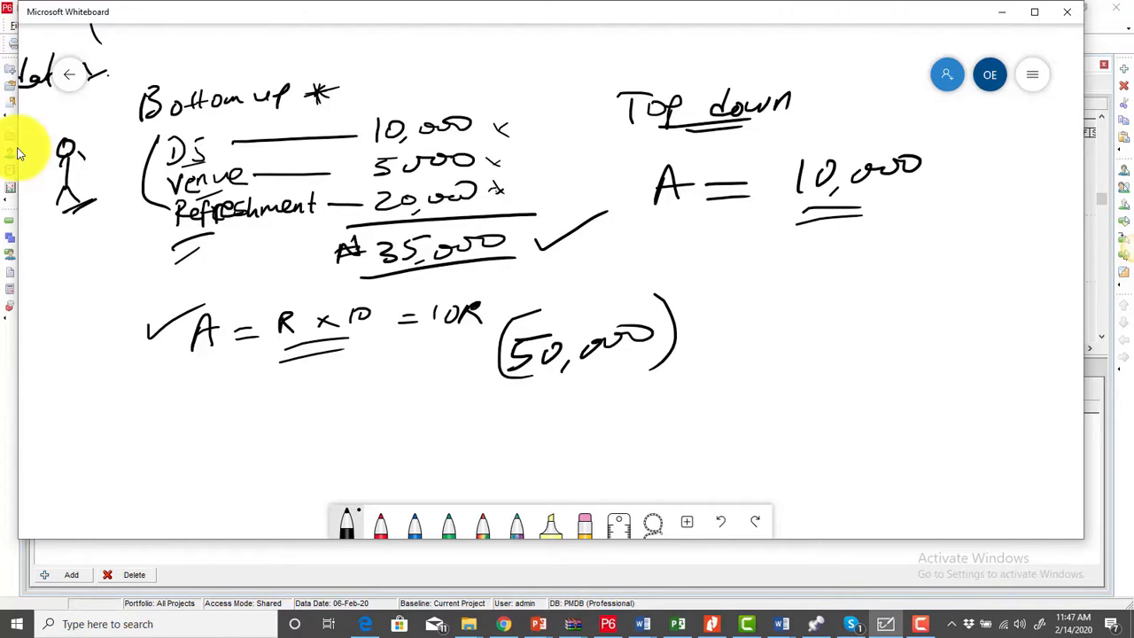
left_click_drag(311, 136, 333, 190)
left_click_drag(606, 73, 625, 143)
left_click_drag(809, 53, 819, 124)
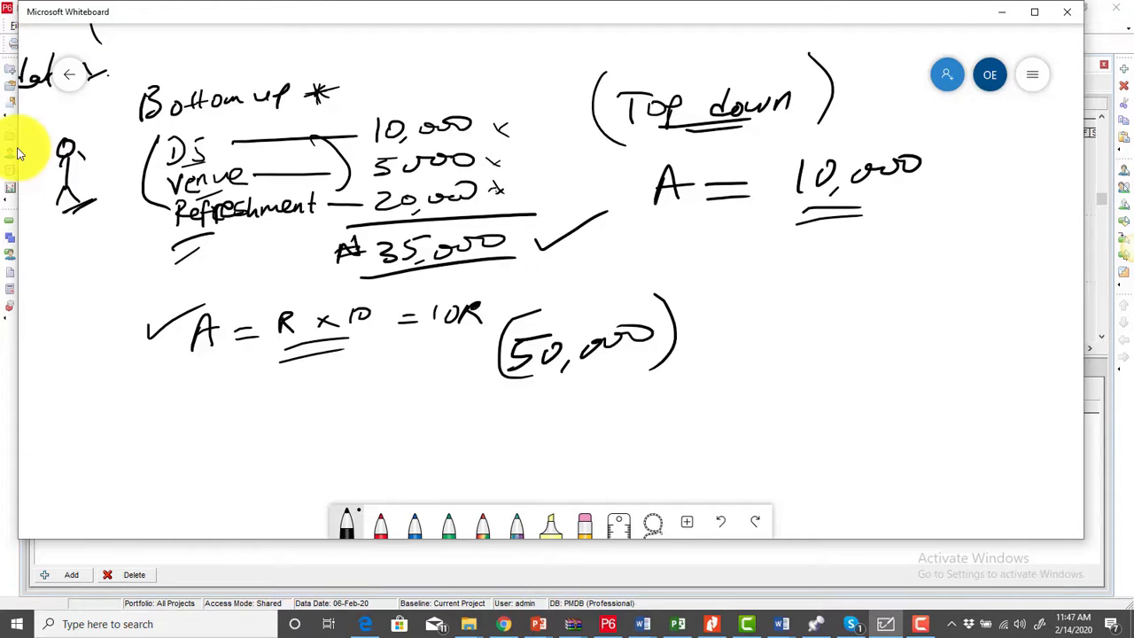
mouse_move(725, 133)
left_mouse_down()
mouse_move(751, 130)
mouse_move(744, 140)
left_mouse_up()
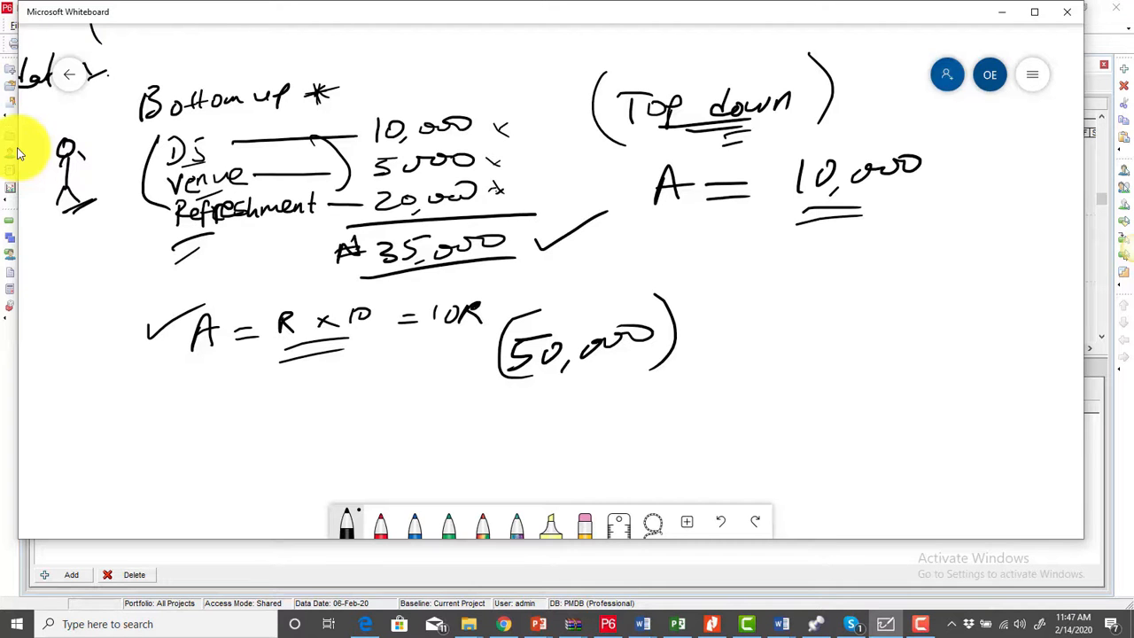
Step: Switch to Primavera P6 and add an expense with a budgeted cost of 7000 to the Automation System's Design Building layout activity
left_click(1001, 11)
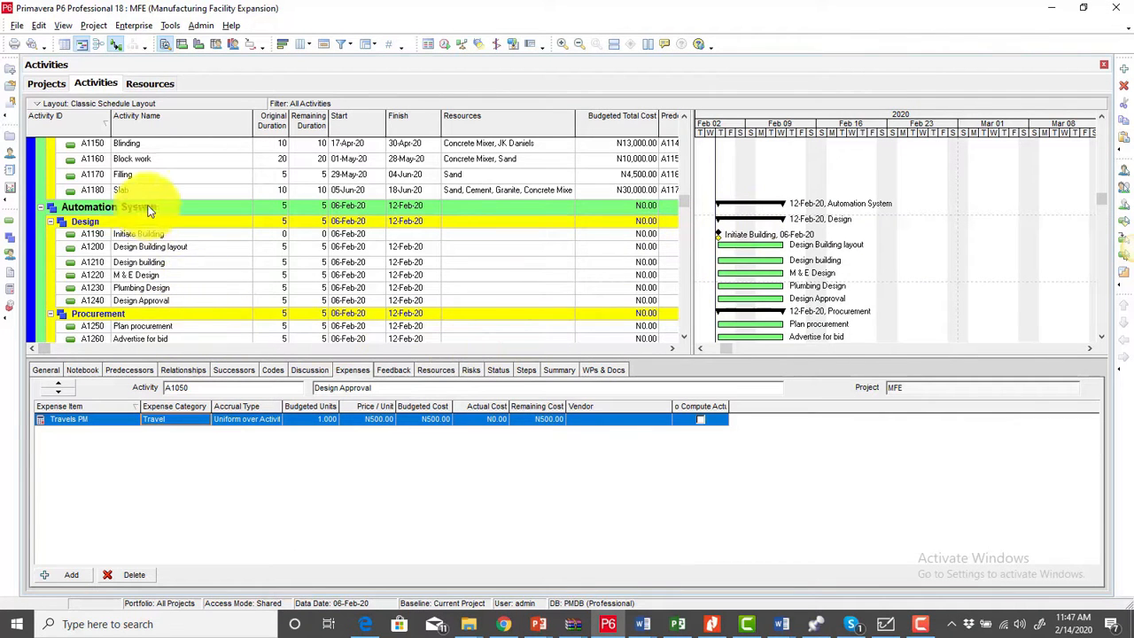
scroll(154, 247, "up", 1)
scroll(154, 252, "down", 1)
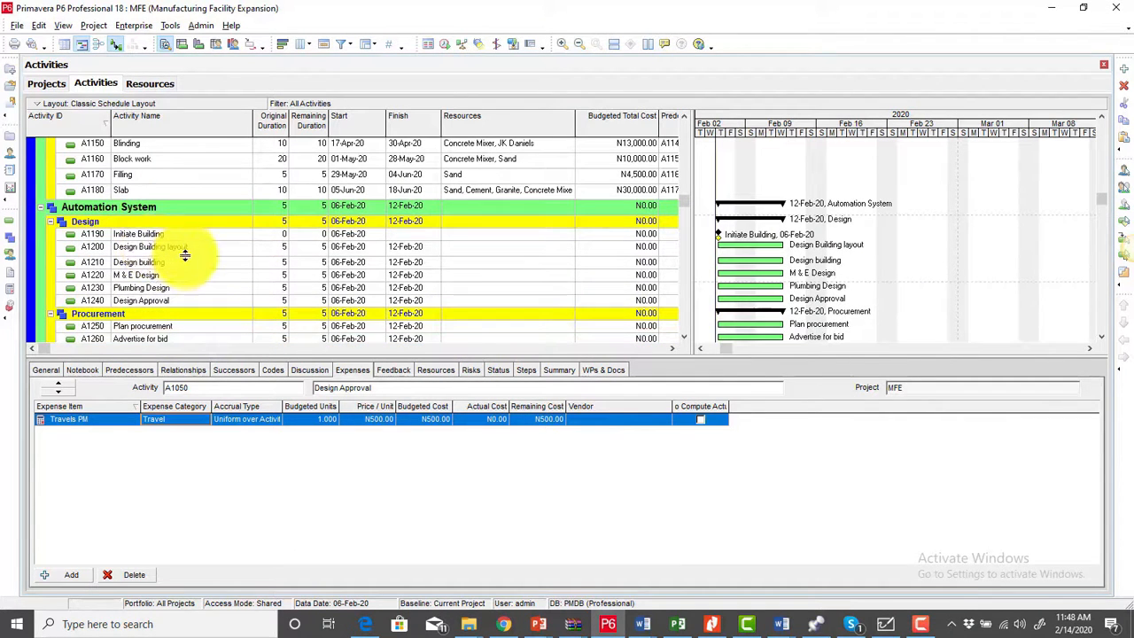
left_click(193, 250)
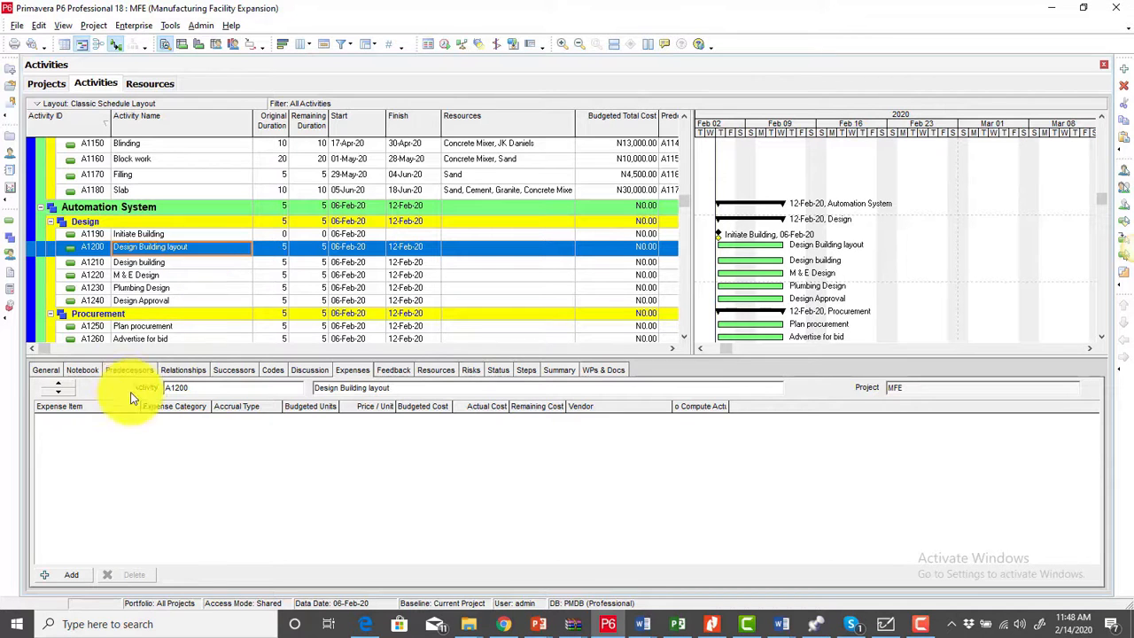
left_click(68, 577)
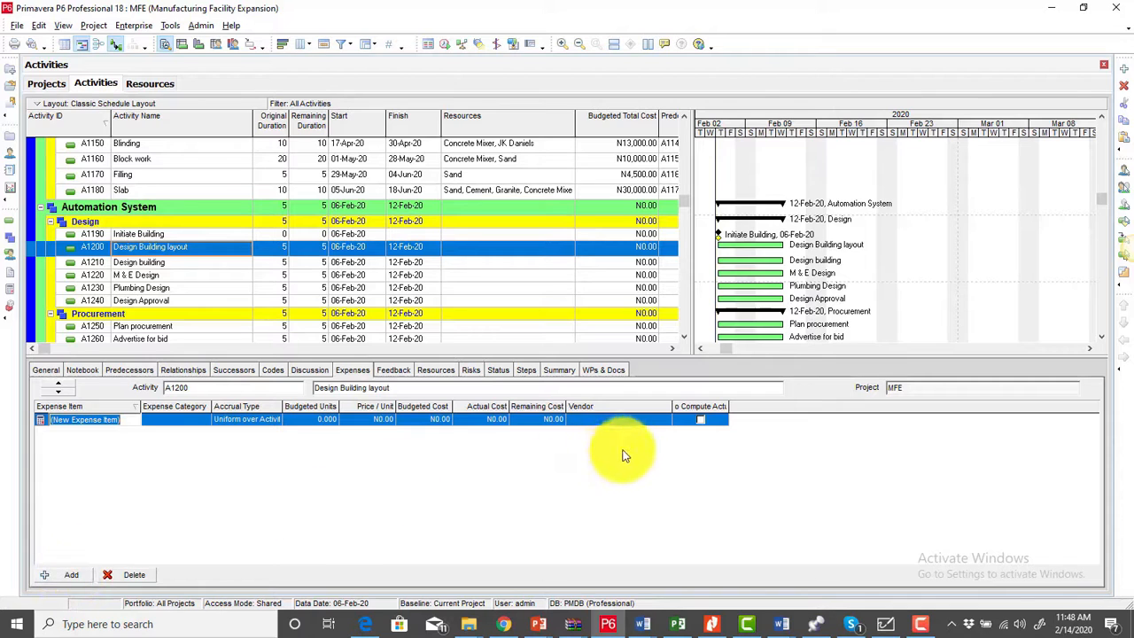
left_click(434, 420)
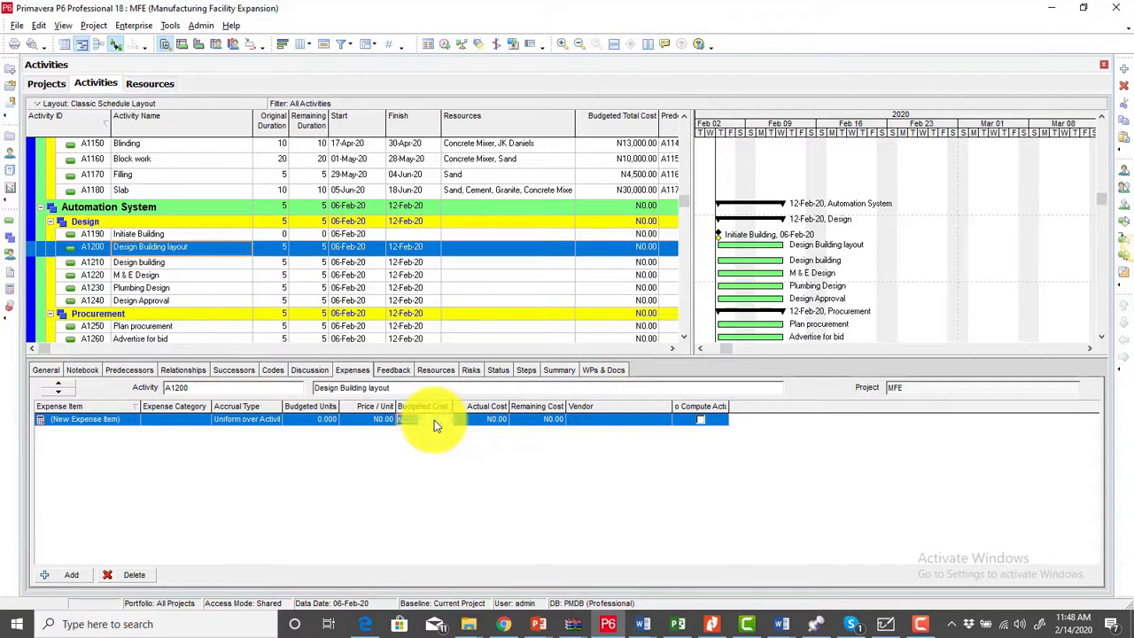
type("7000")
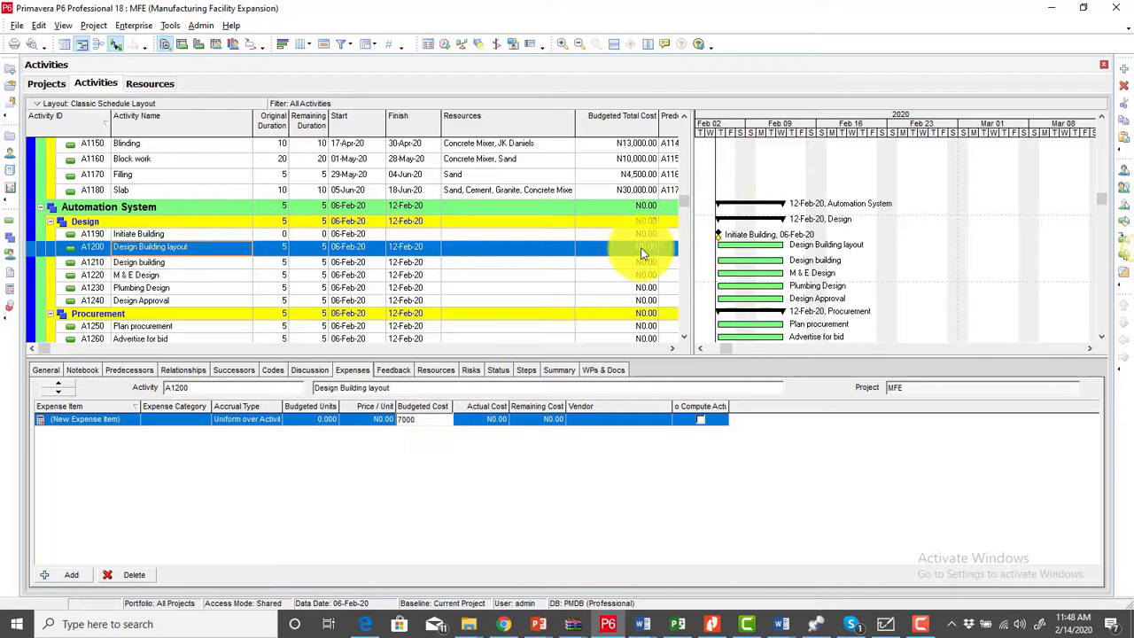
key("Return")
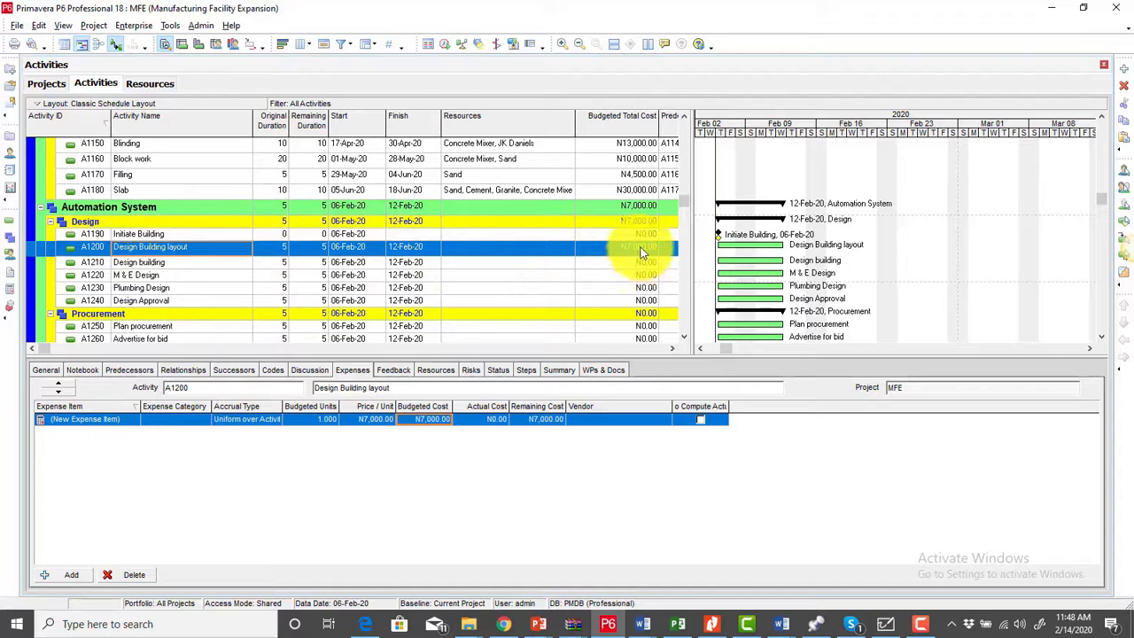
Step: Add an expense item with a budgeted cost of 5000 to the Automation System's Design building activity
left_click(185, 264)
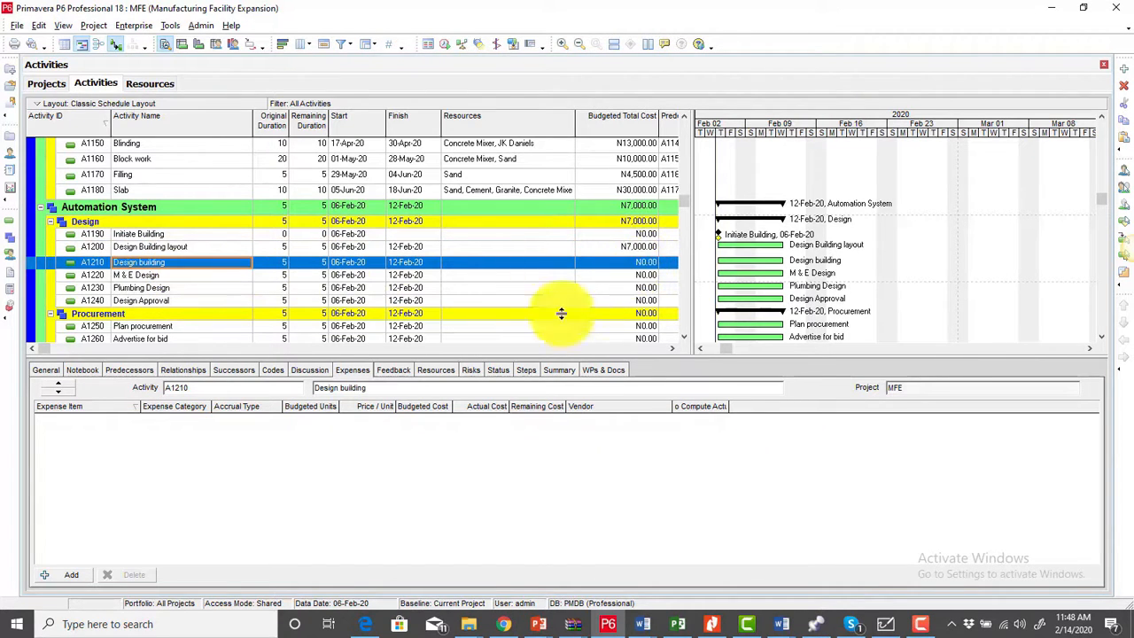
left_click(62, 575)
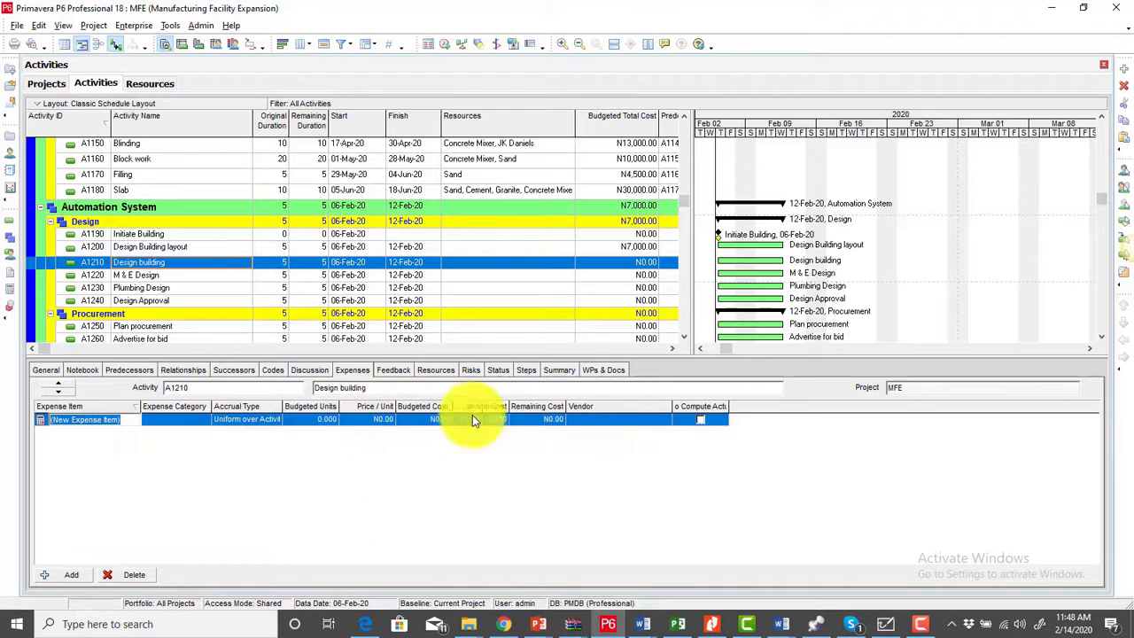
left_click(425, 418)
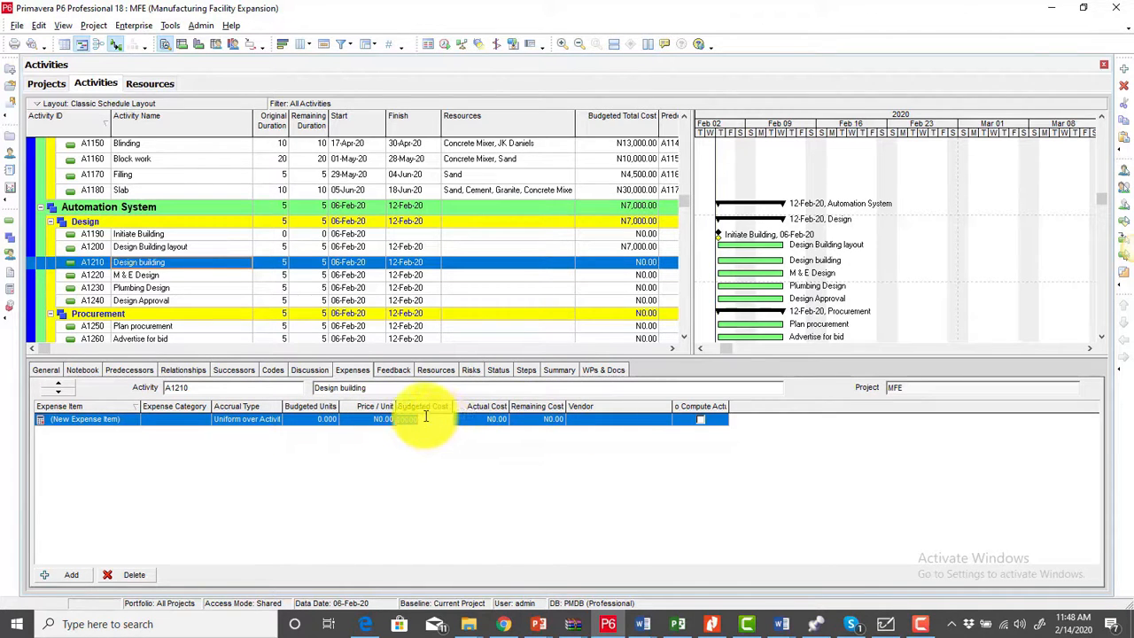
type("5000")
key("Return")
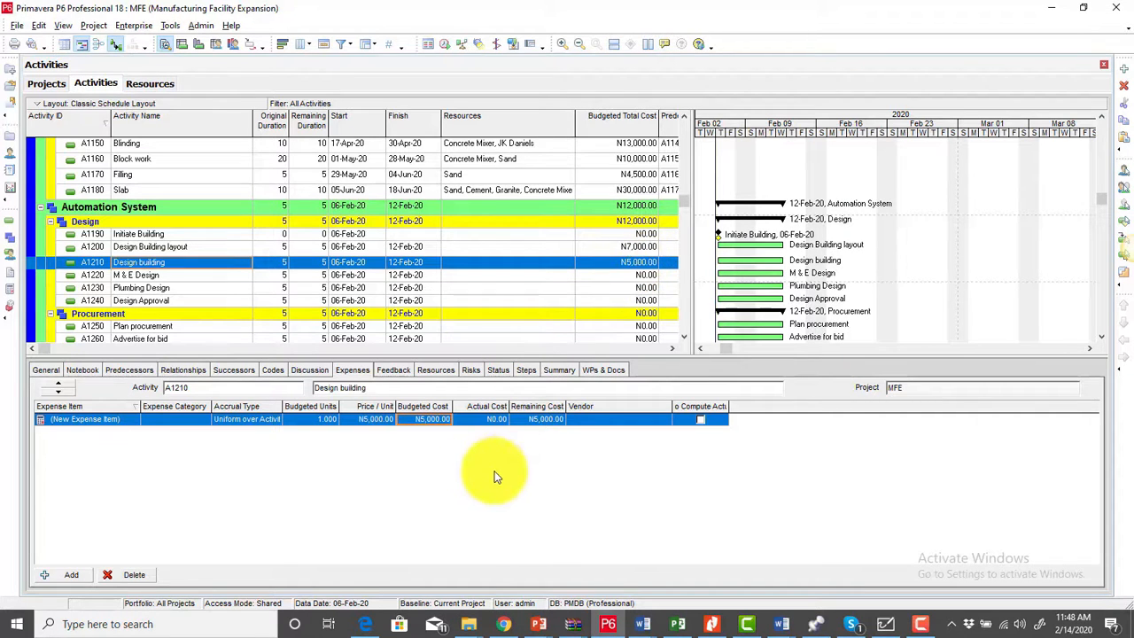
Step: Review the engineer resource's standard rate in its units and prices, and return to the activities
left_click(149, 83)
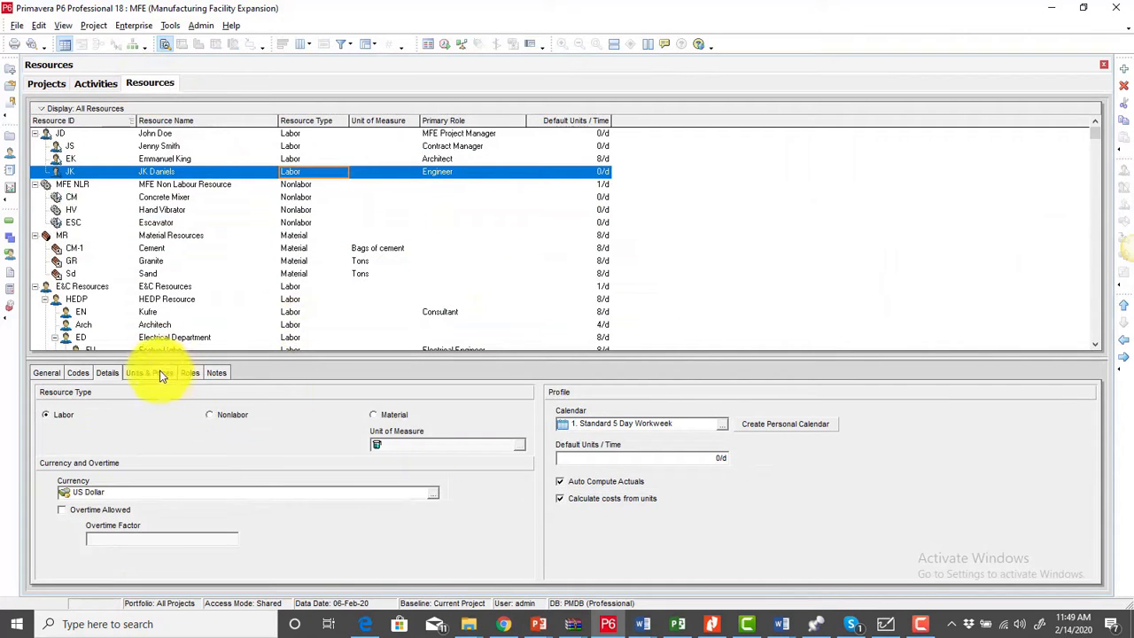
left_click(159, 373)
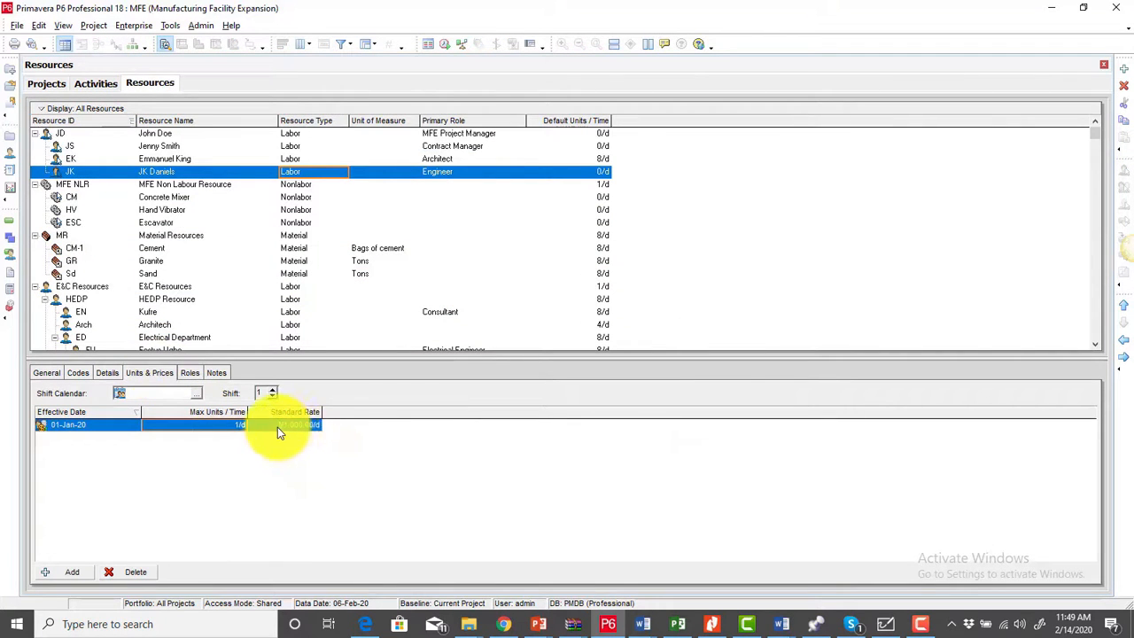
left_click(304, 428)
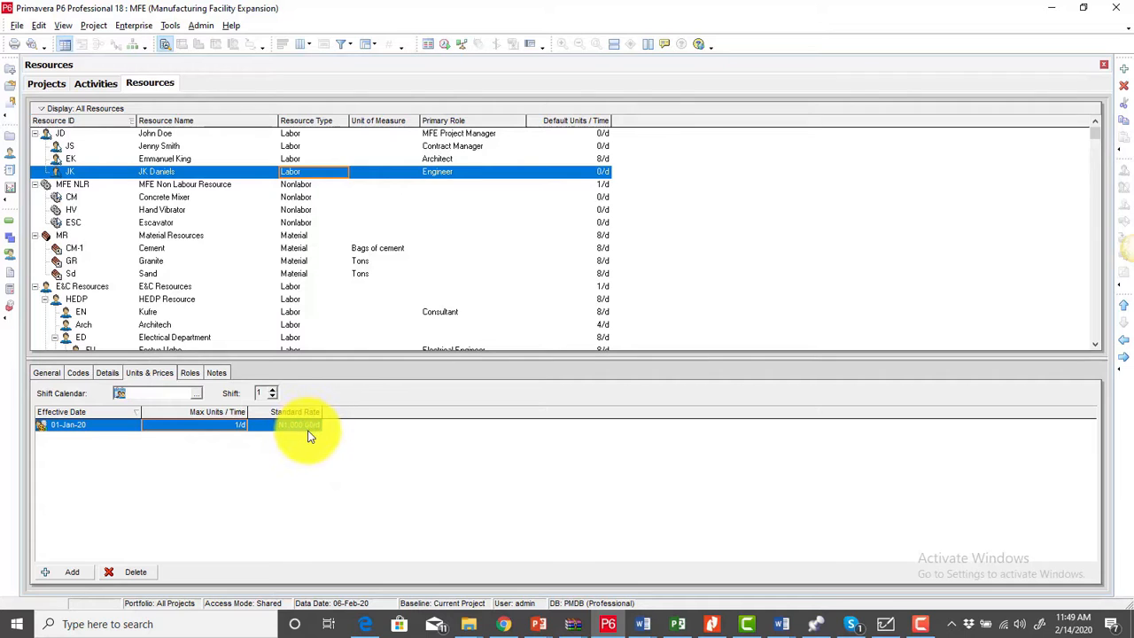
left_click(204, 160)
left_click(189, 172)
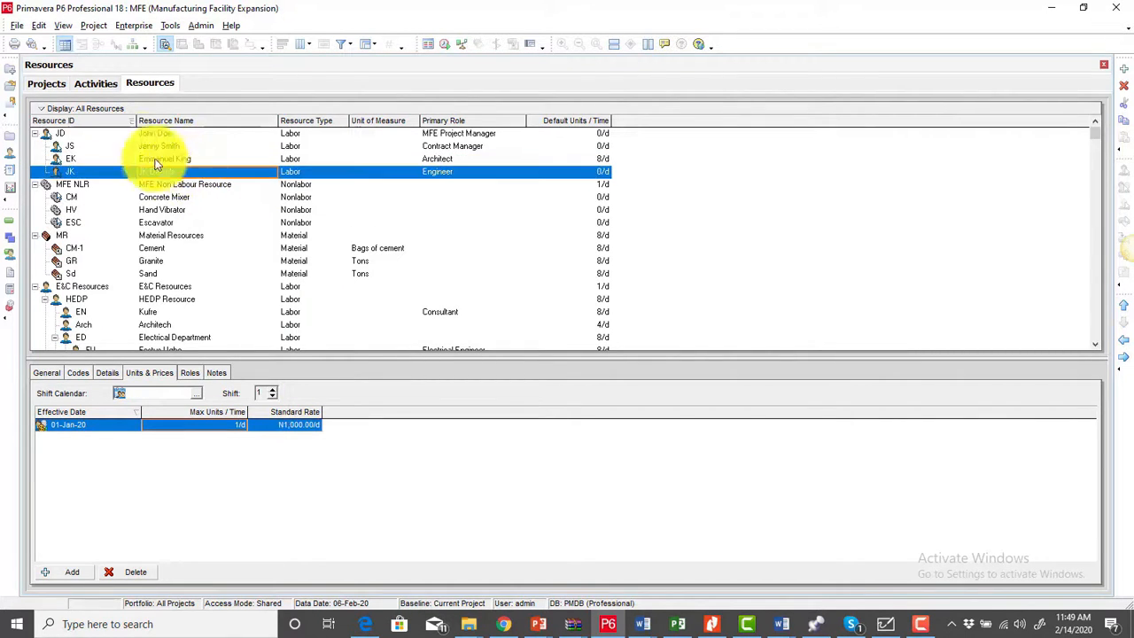
left_click(97, 88)
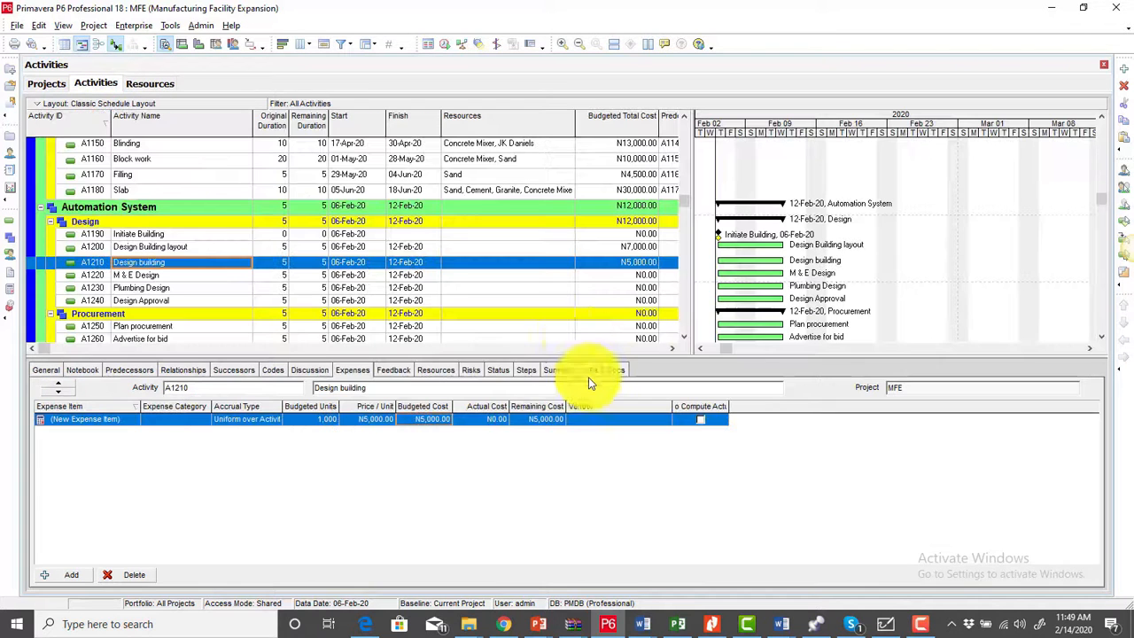
Step: Narrow the Resources column so that Budgeted Total Cost and Predecessors fit in the activity table
left_click(512, 248)
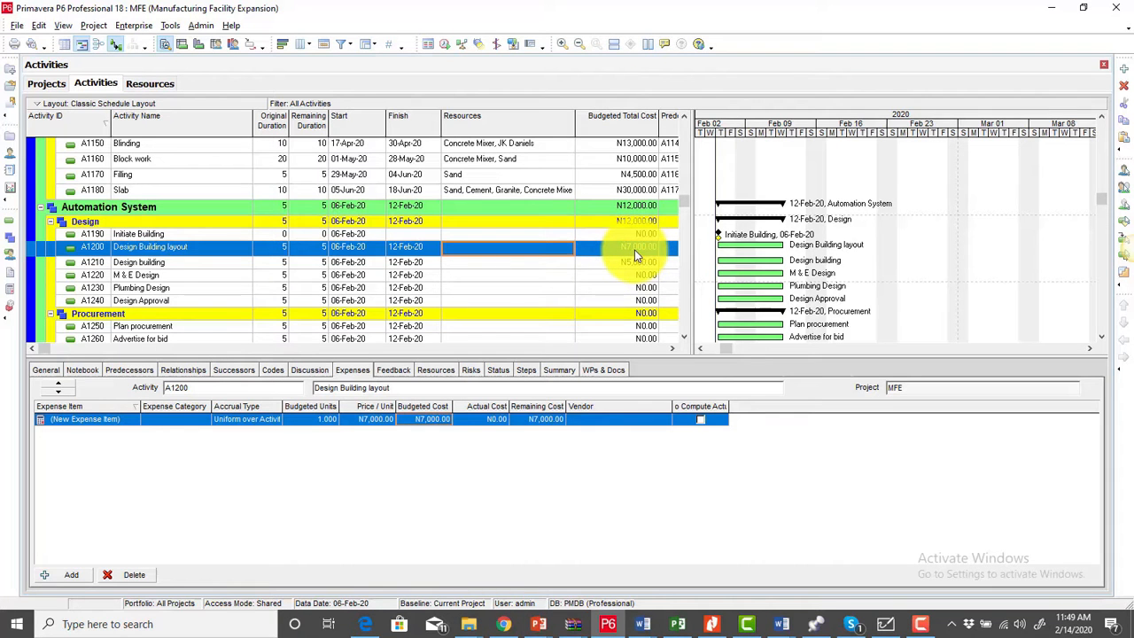
scroll(571, 265, "up", 2)
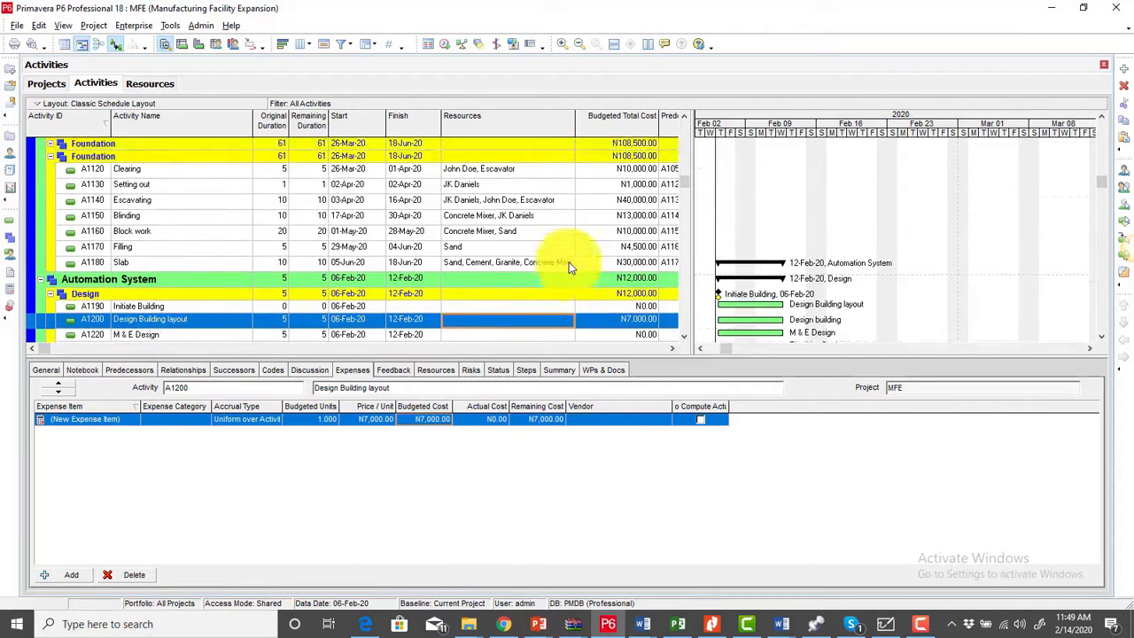
scroll(571, 265, "up", 8)
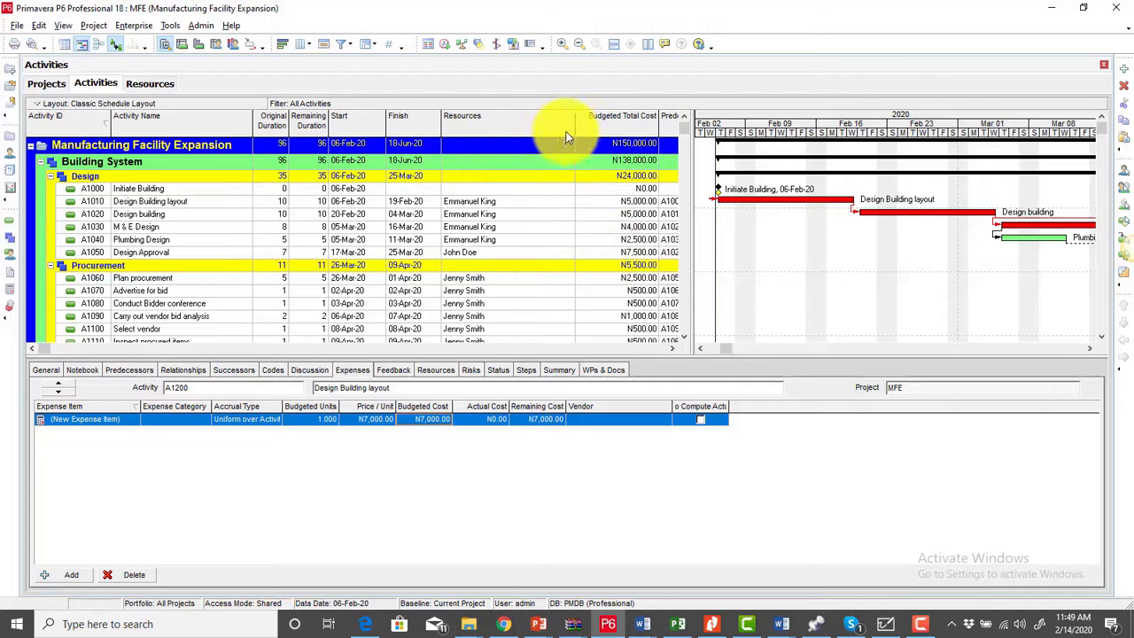
left_click_drag(573, 125, 522, 126)
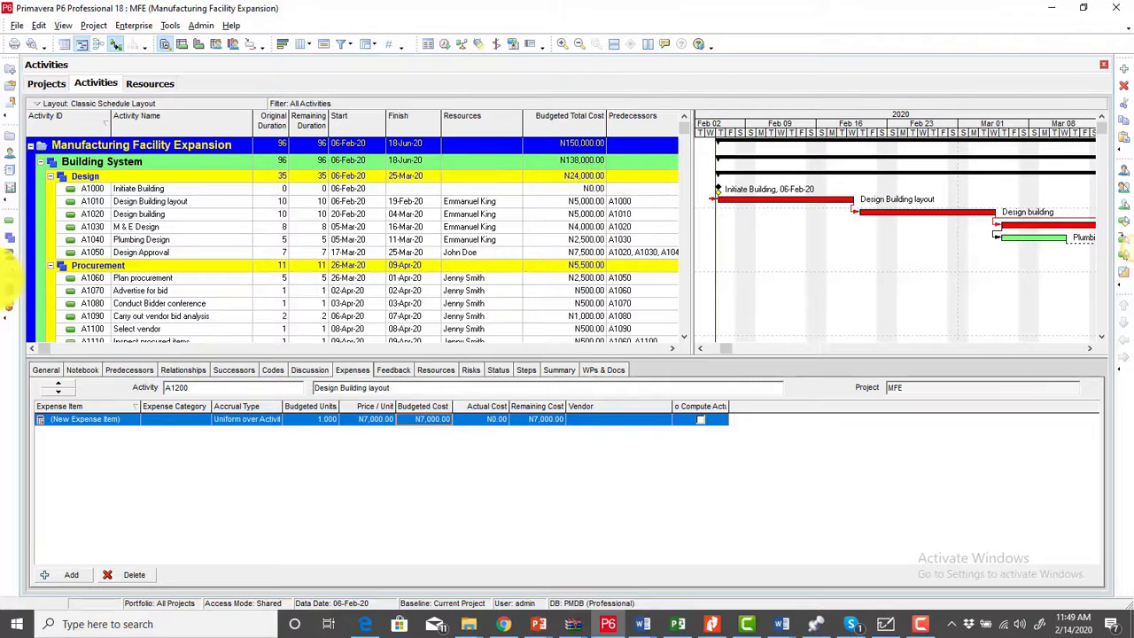
Step: Open the resource assignment list for the Automation System's Design Building layout activity, view its resource details, and close the list
left_click(1123, 173)
left_click(909, 235)
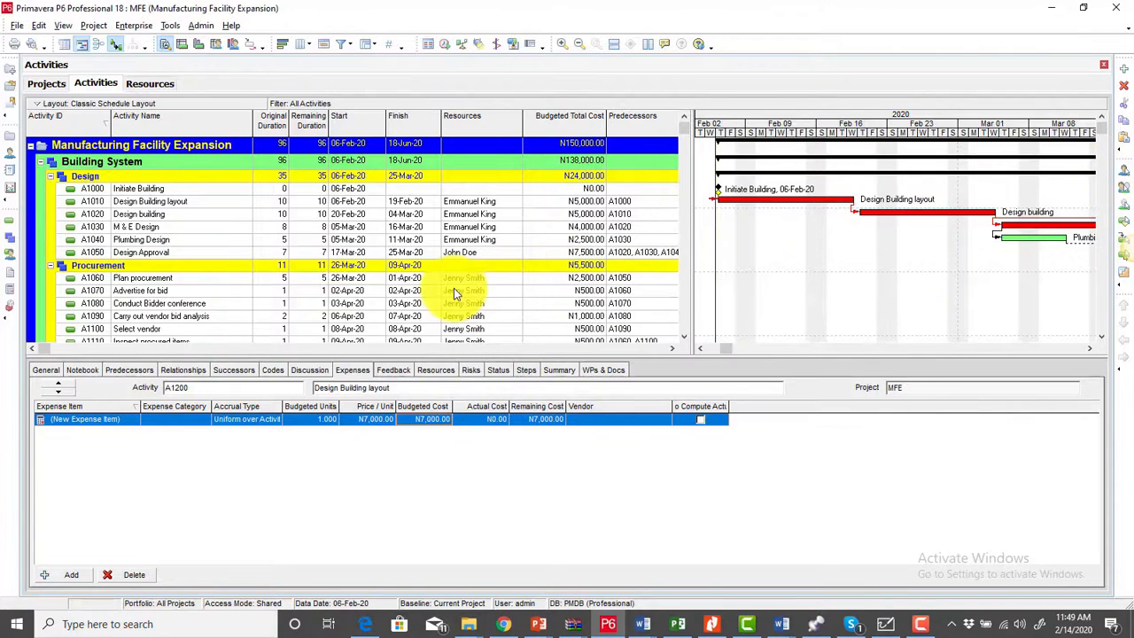
left_click(435, 371)
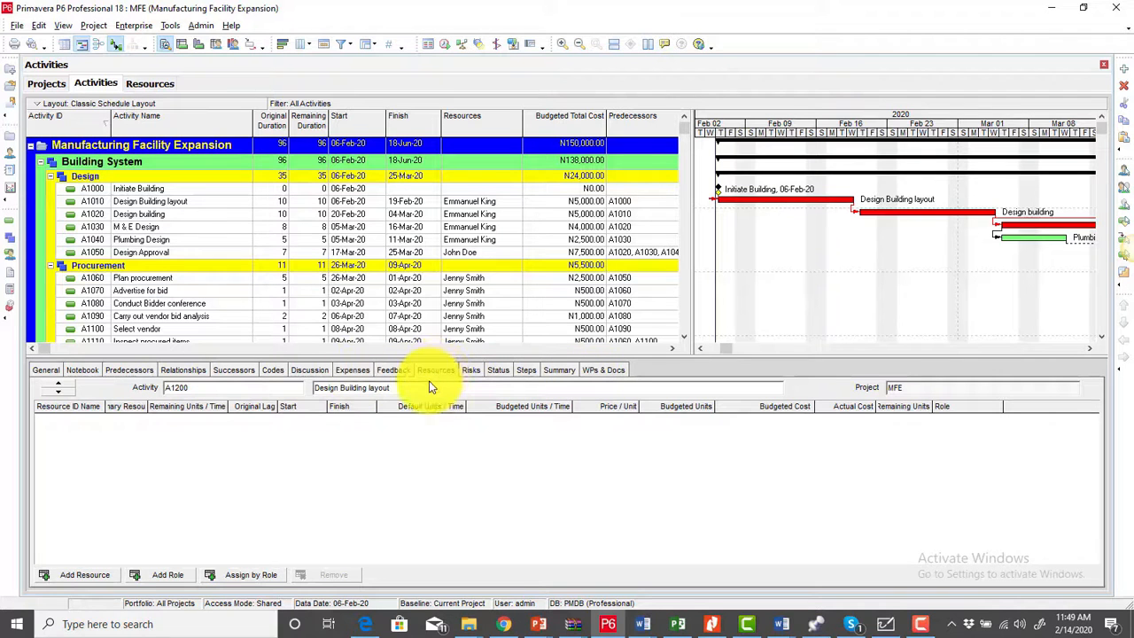
left_click(78, 574)
left_click(908, 235)
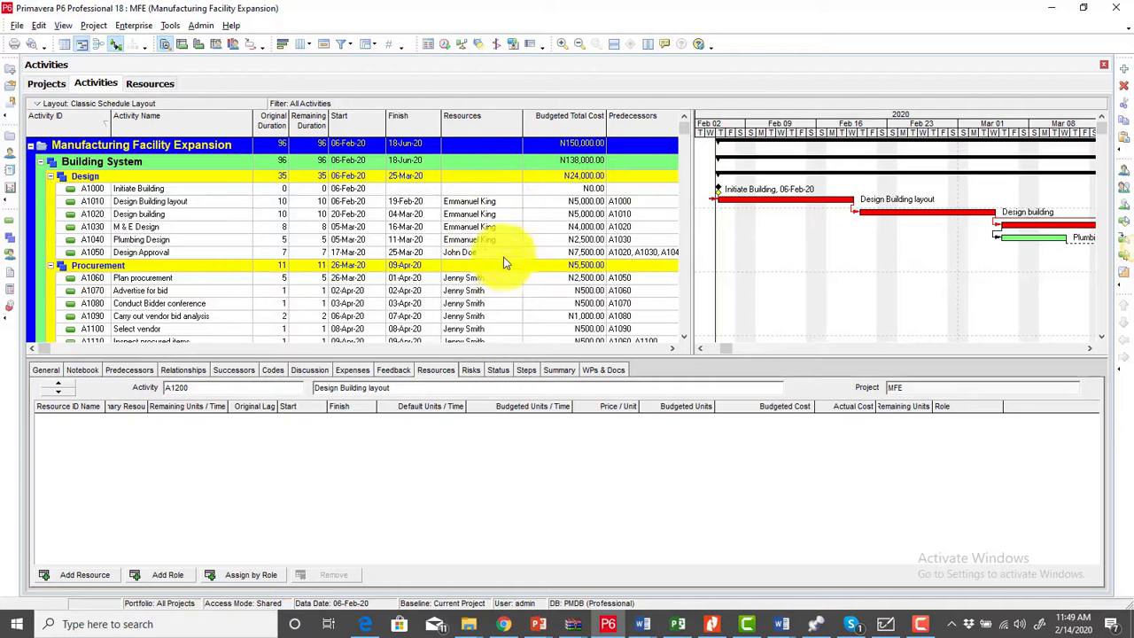
Step: Open resource assignment for the Building System's Design Approval activity, highlight Hand Vibrator, and close without assigning it
double_click(496, 257)
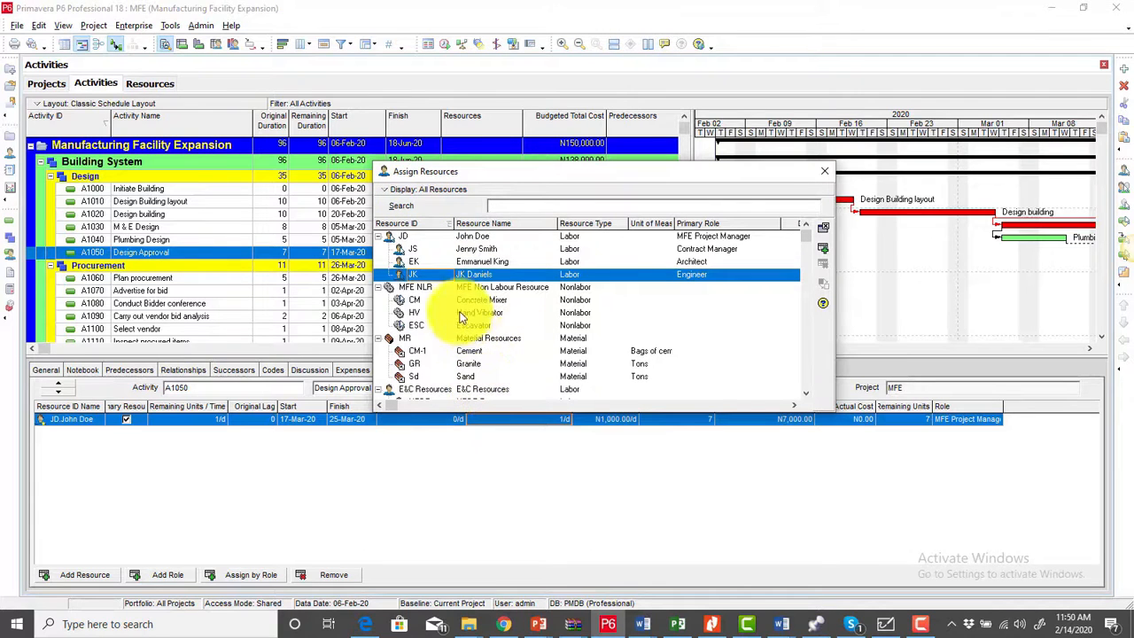
left_click(470, 312)
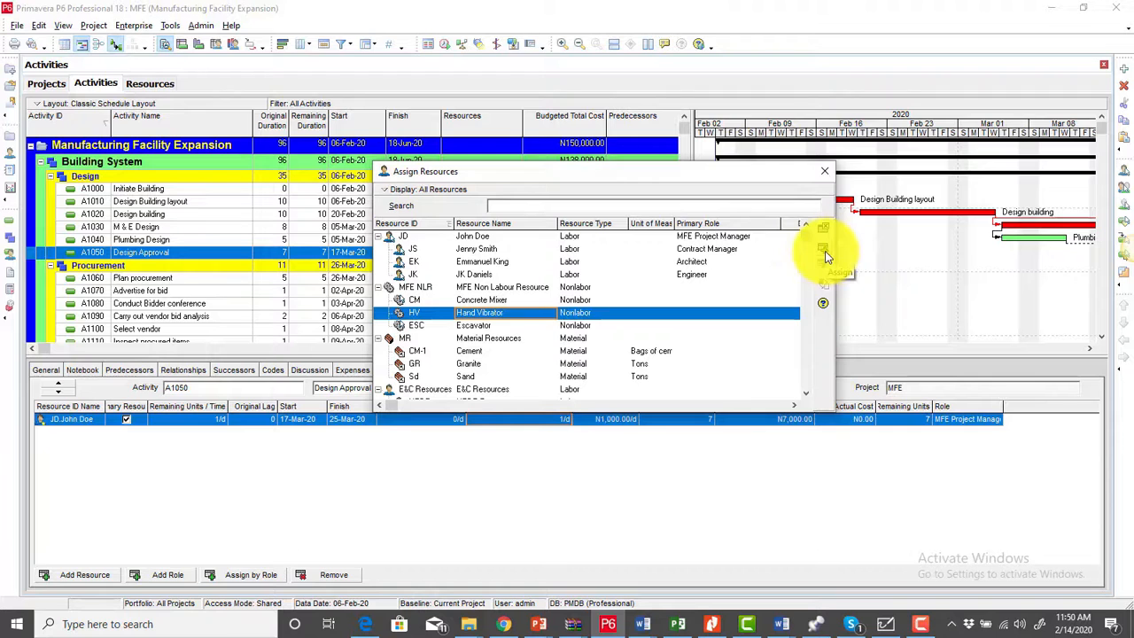
left_click(824, 181)
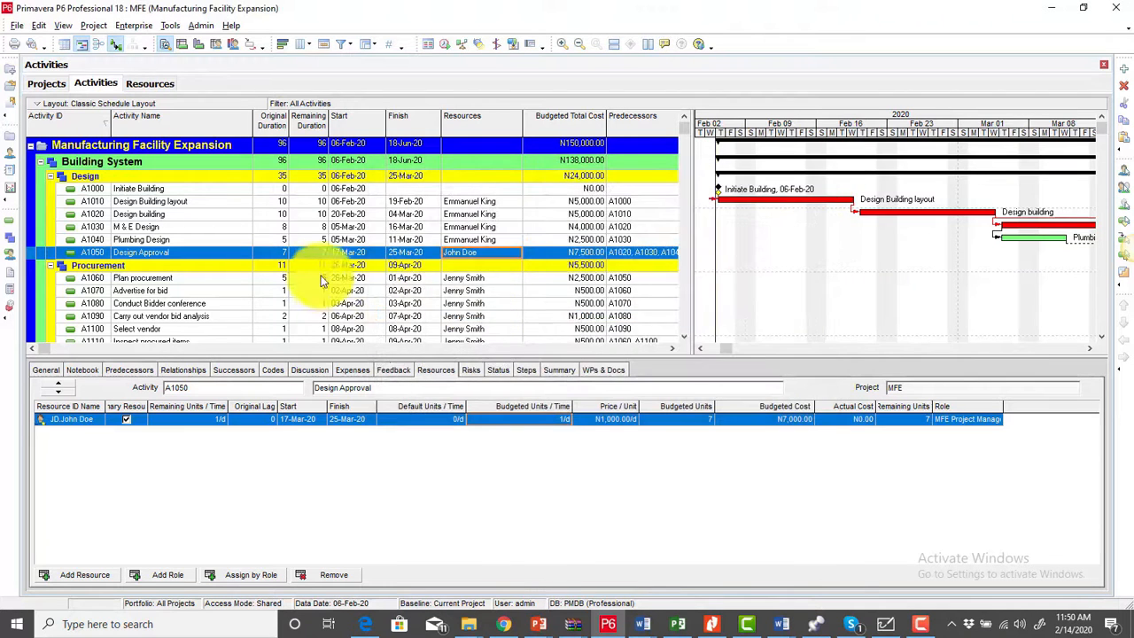